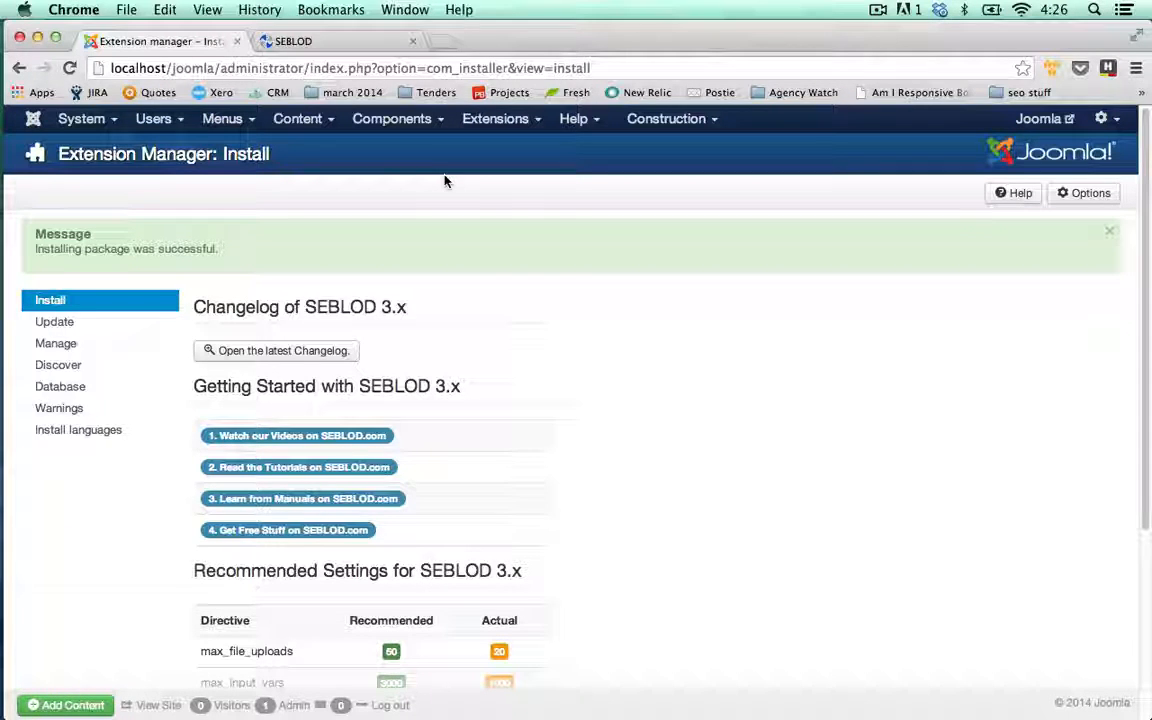
Create an article category titled 'Staff Directory' in the Category Manager and save it
left_click(322, 126)
left_click(338, 170)
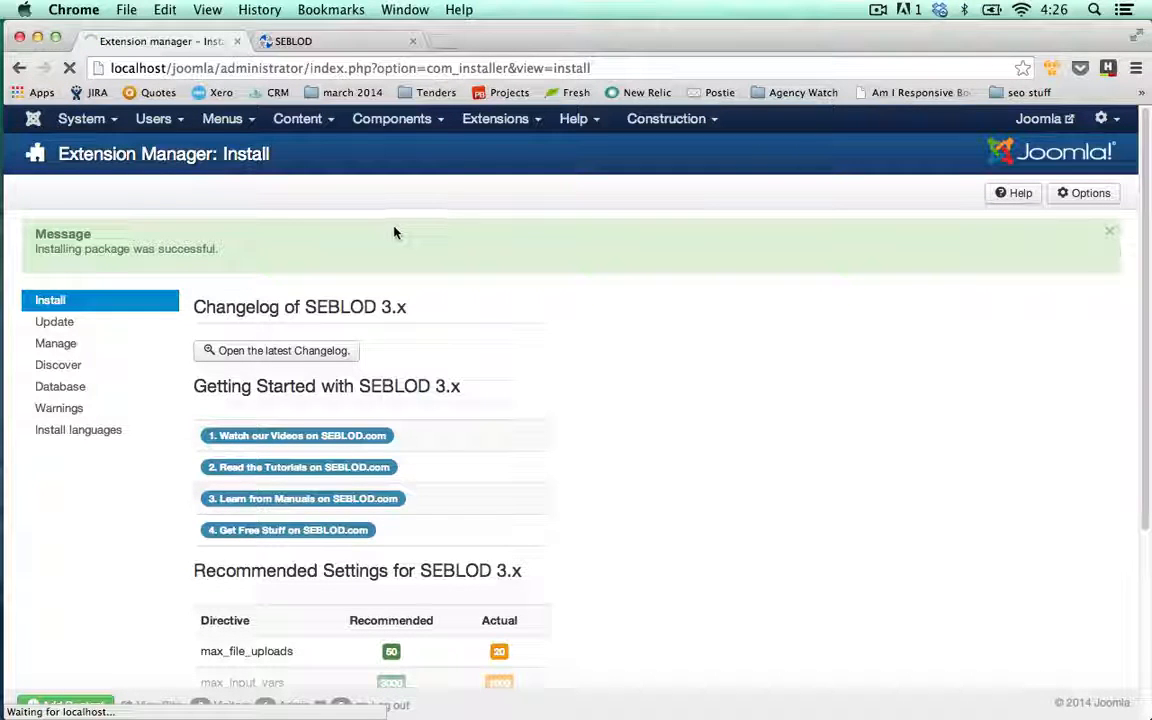
left_click(355, 252)
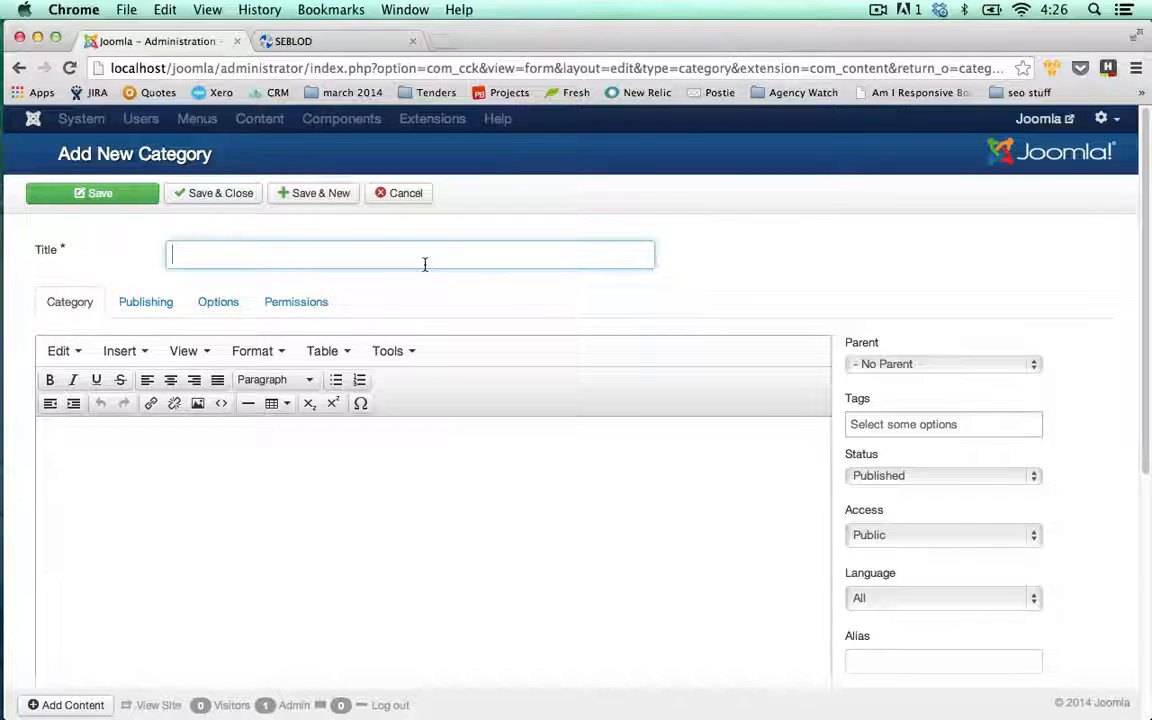
type("Staff Dir")
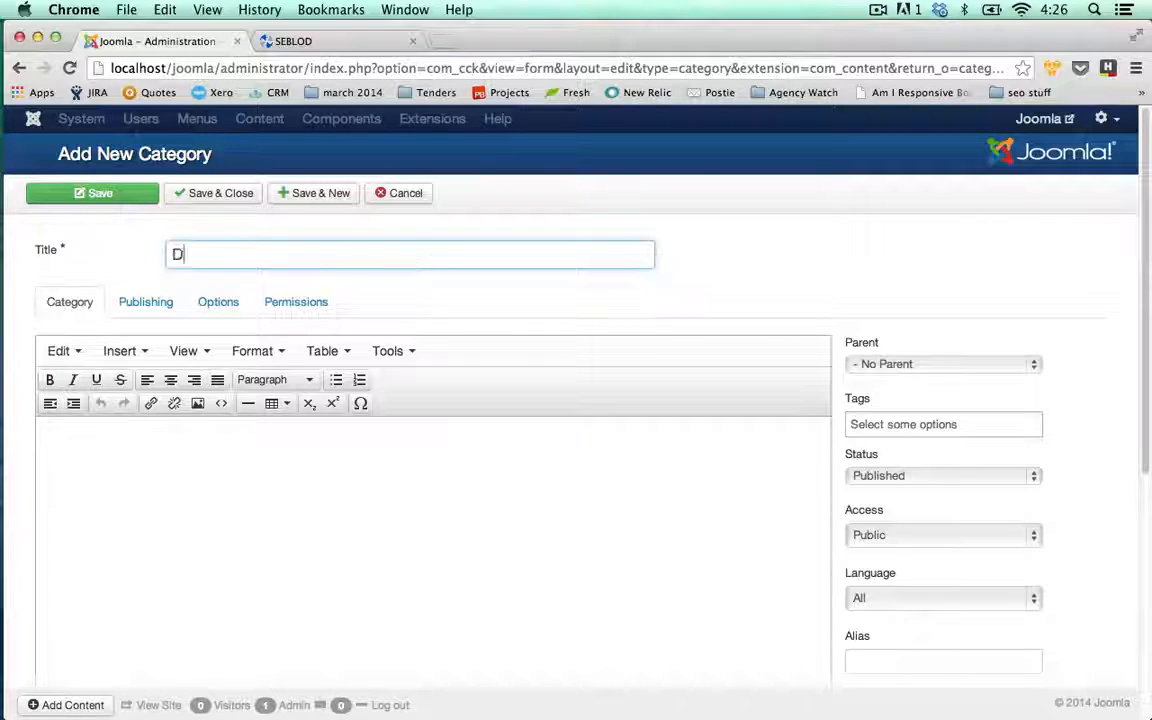
type("ectory")
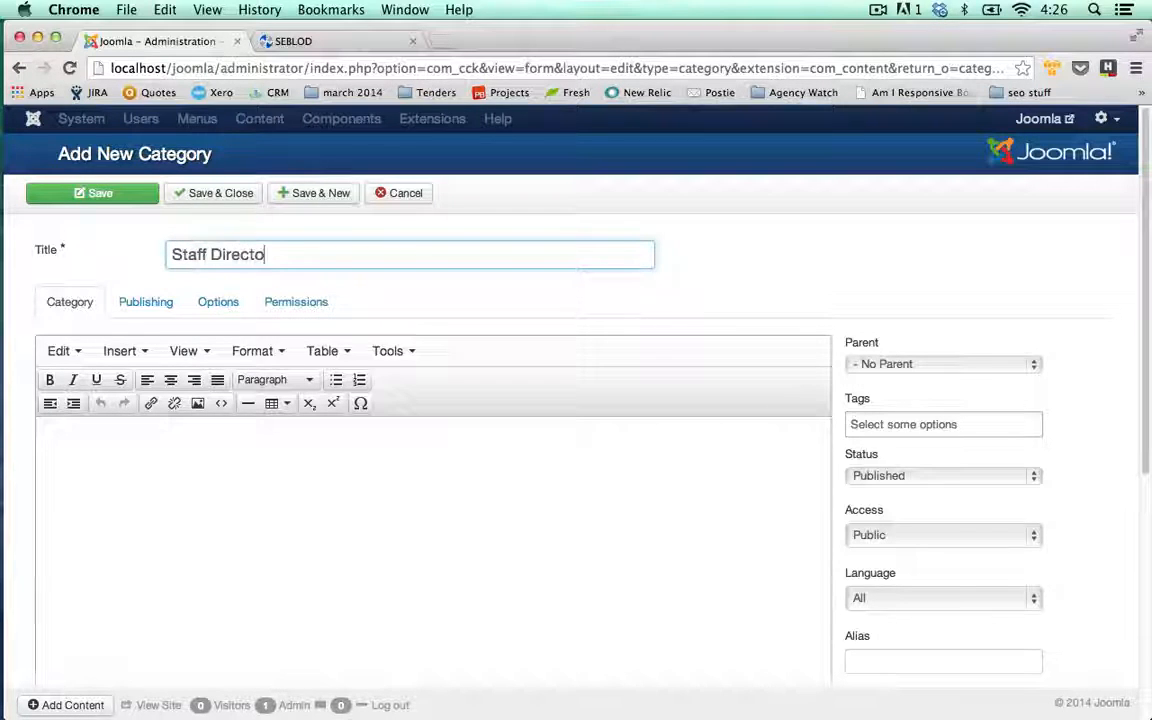
left_click(203, 196)
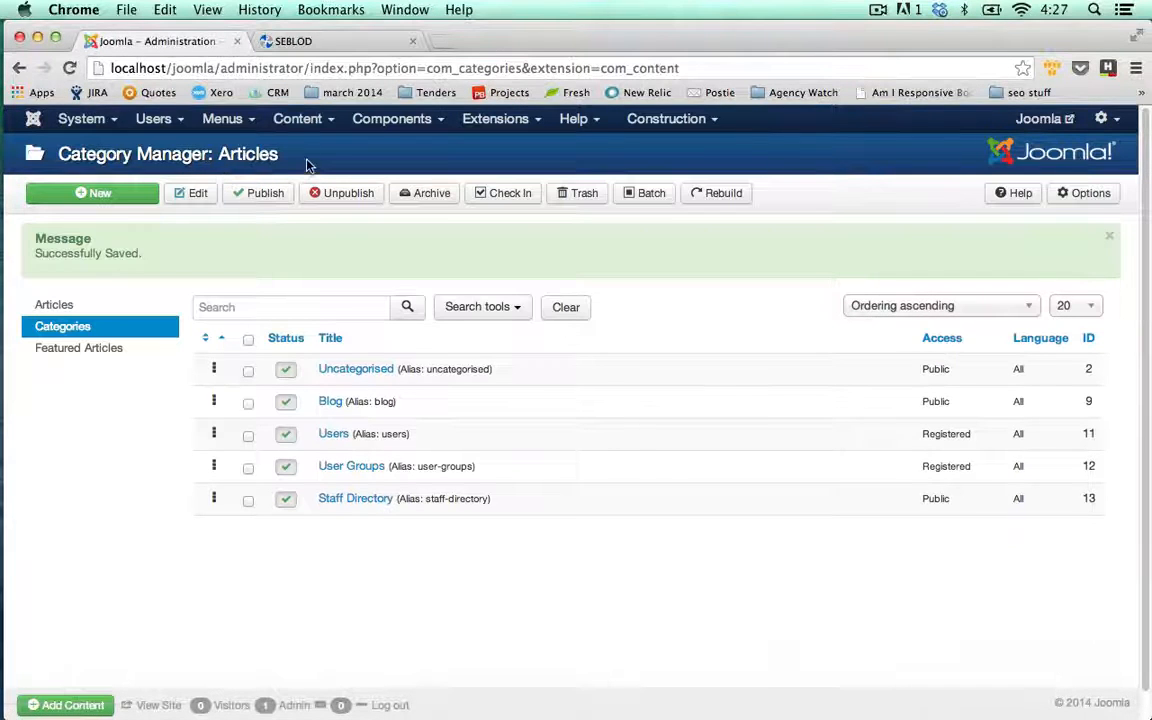
Go from Components to SEBLOD 3.x and into its App Folder Manager
left_click(391, 119)
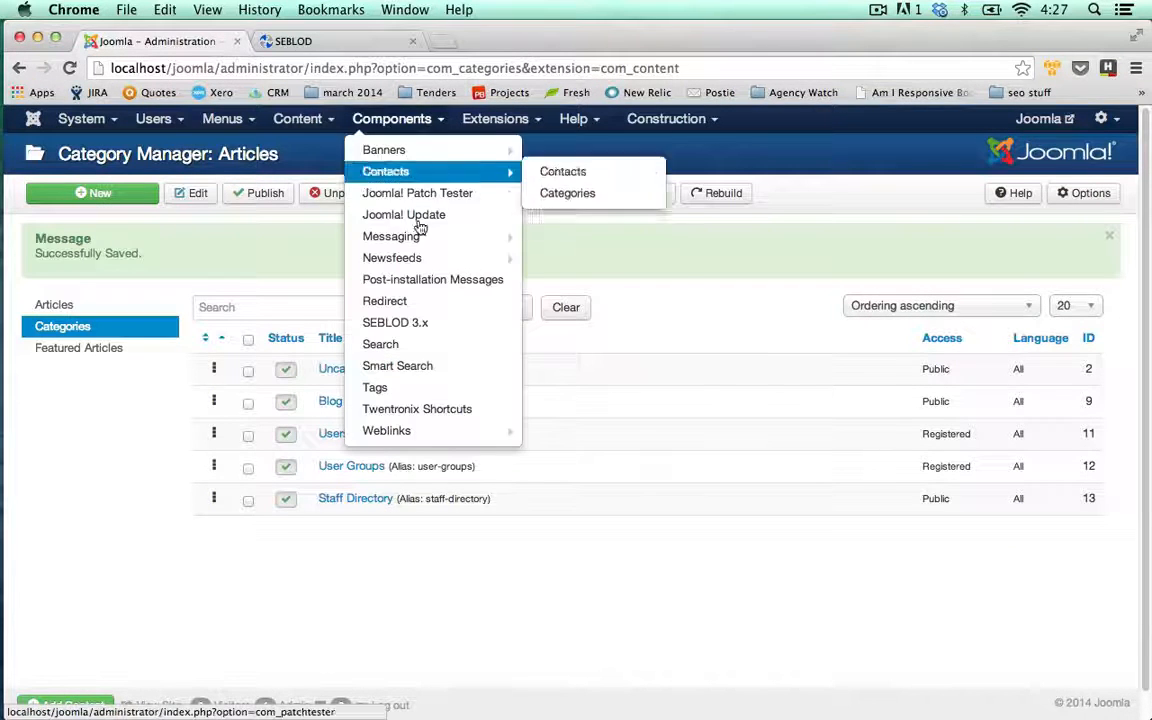
left_click(436, 322)
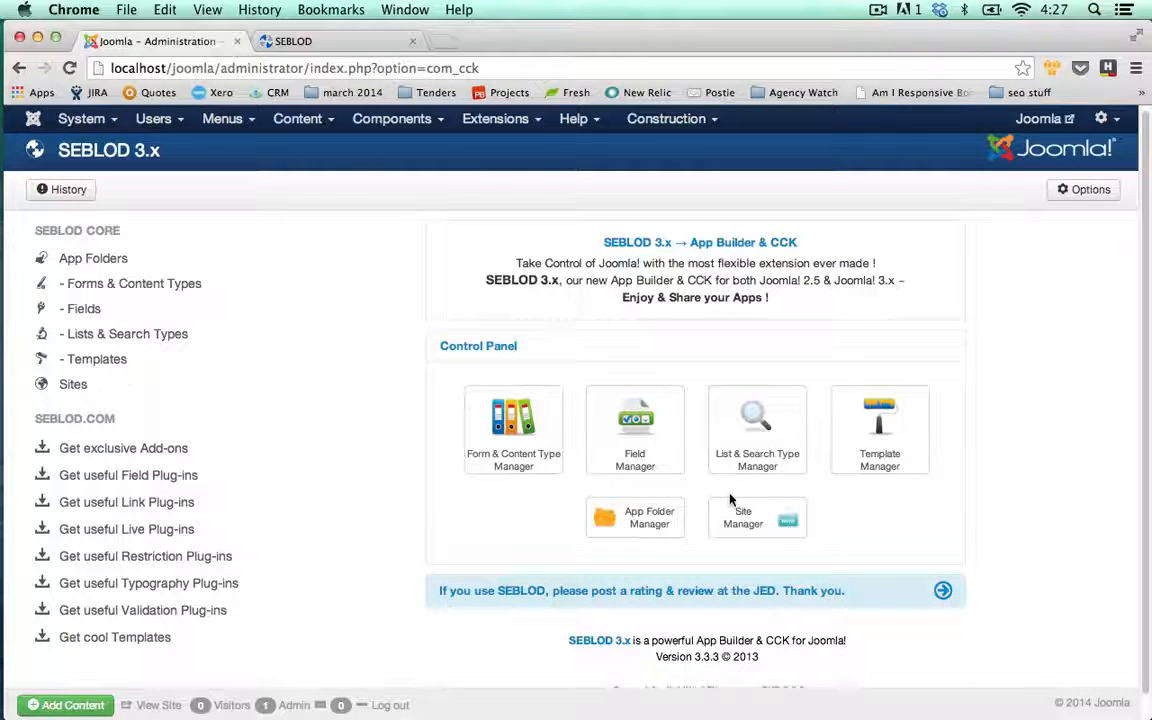
left_click(657, 533)
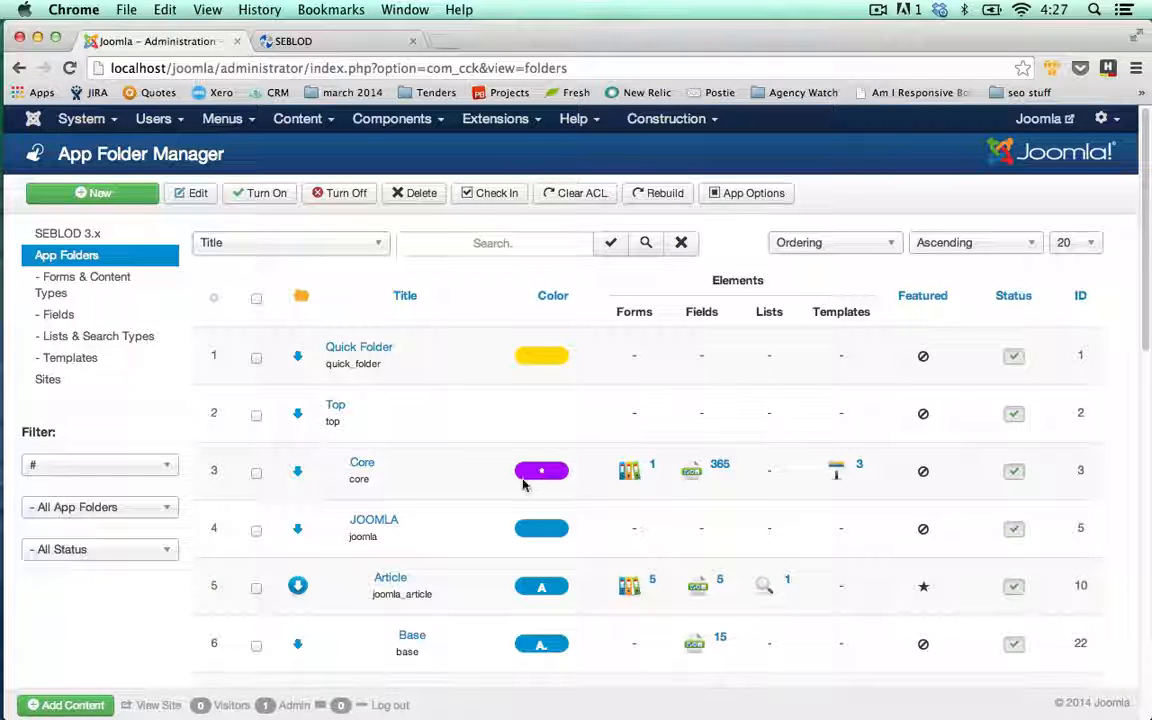
Start a new app folder titled 'Staff Directory' with folder colour #00ff00
left_click(147, 205)
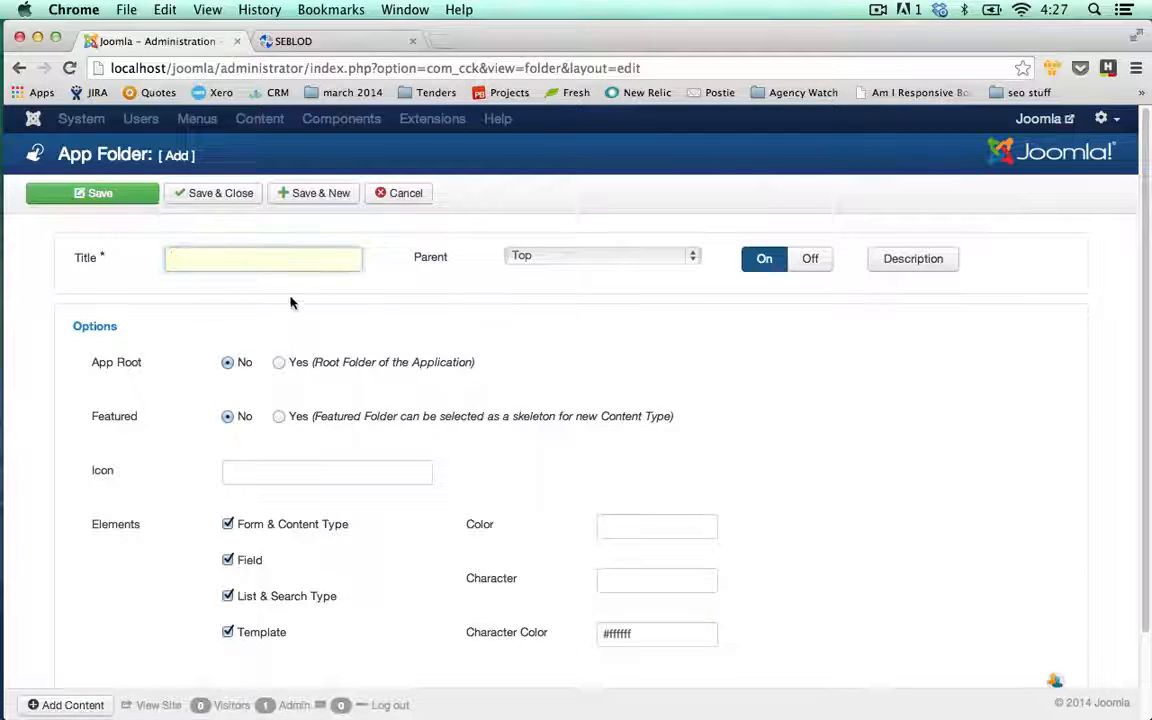
type("Staff")
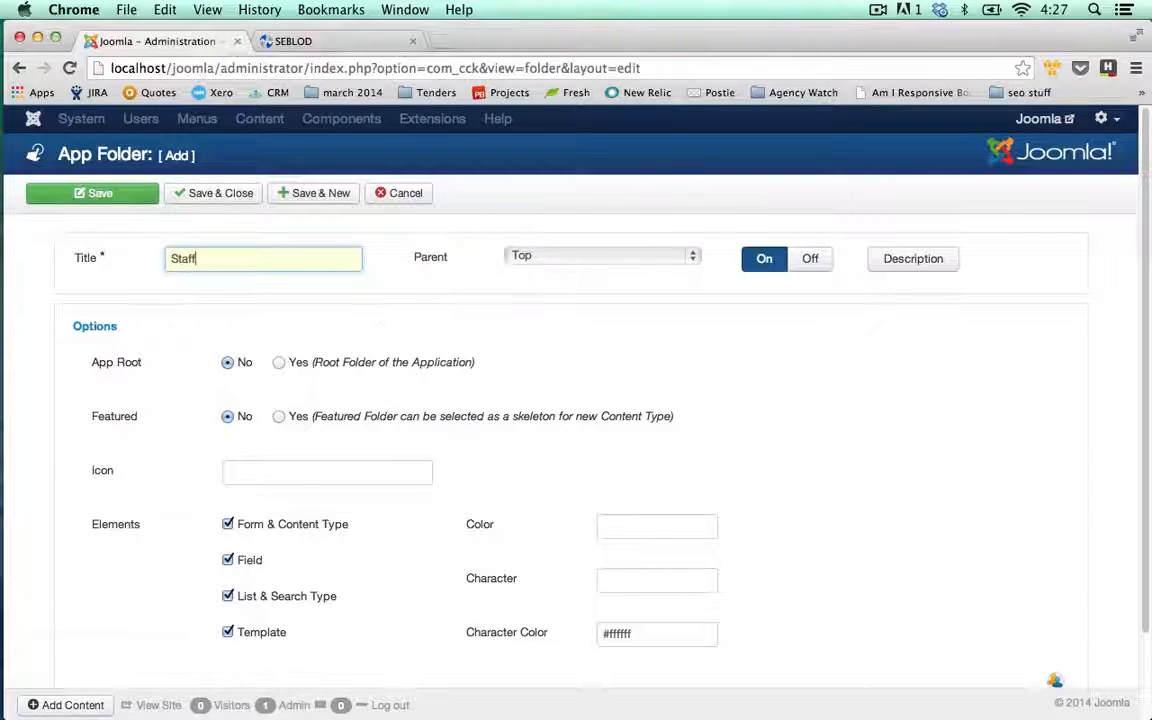
type(" Directory")
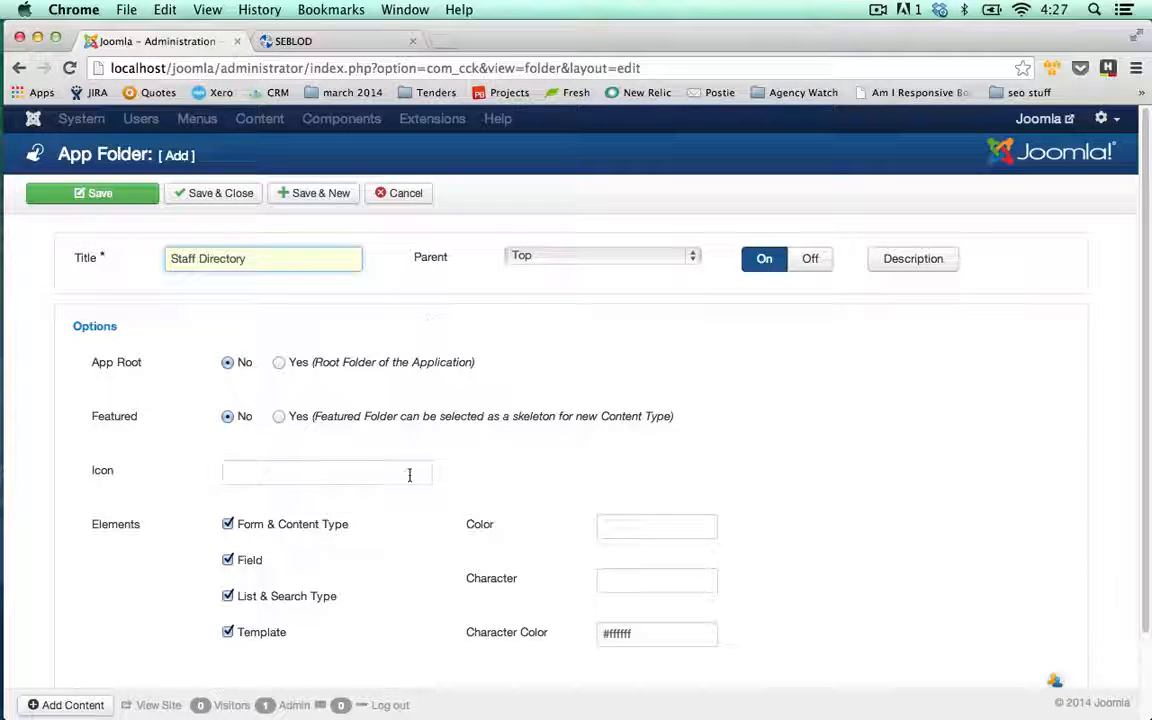
scroll(509, 488, "down", 1)
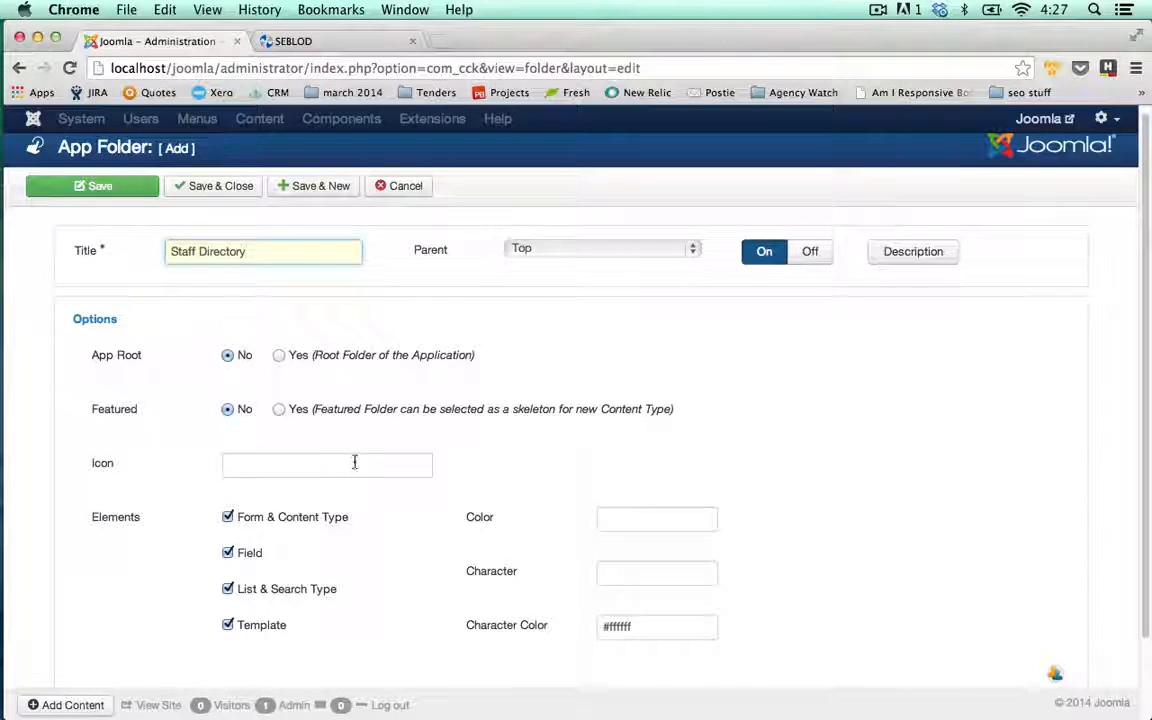
left_click(414, 470)
left_click(615, 519)
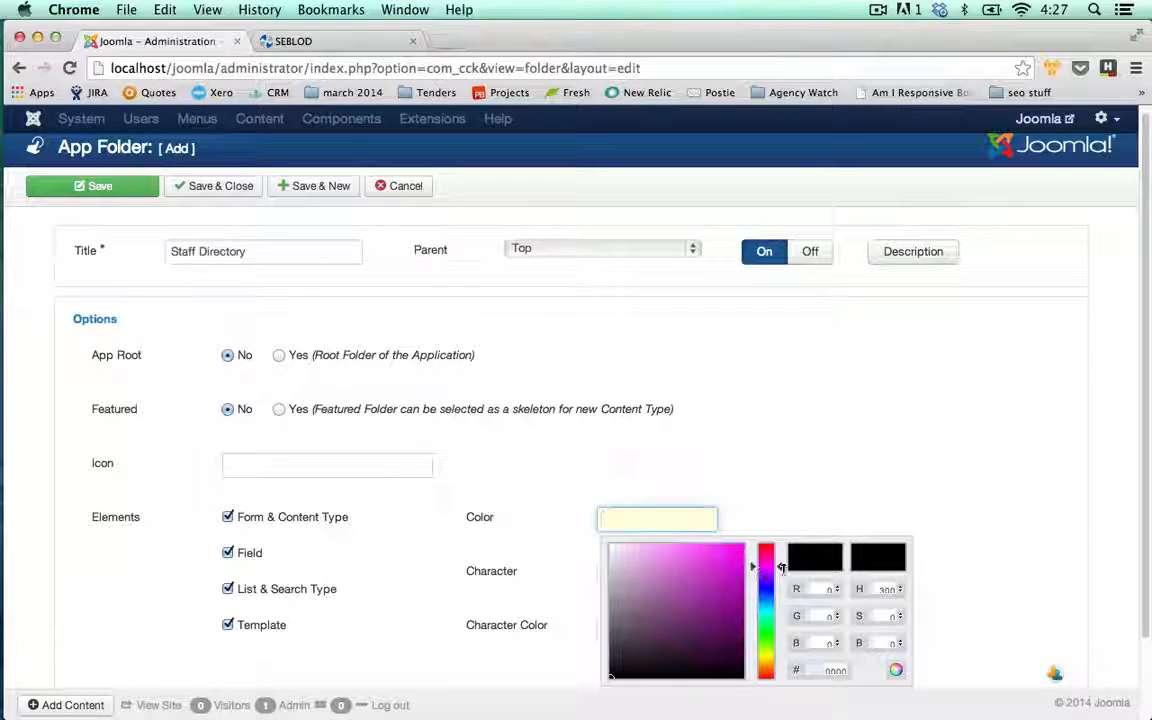
left_click_drag(780, 567, 744, 546)
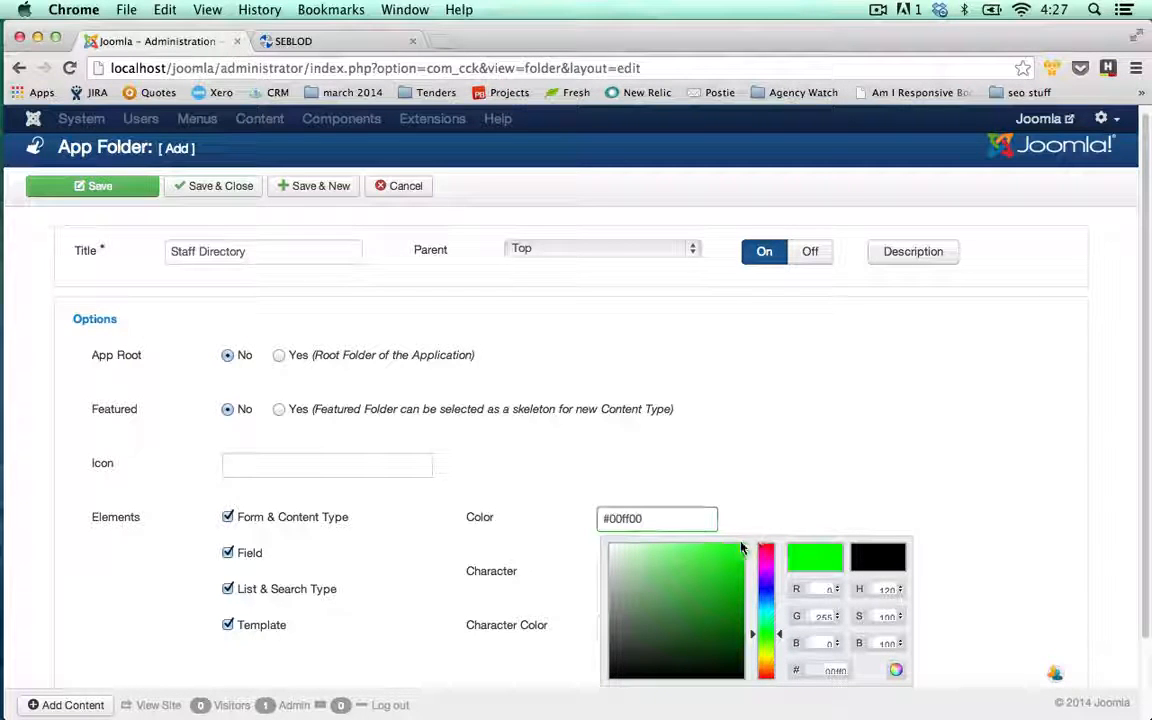
left_click(764, 517)
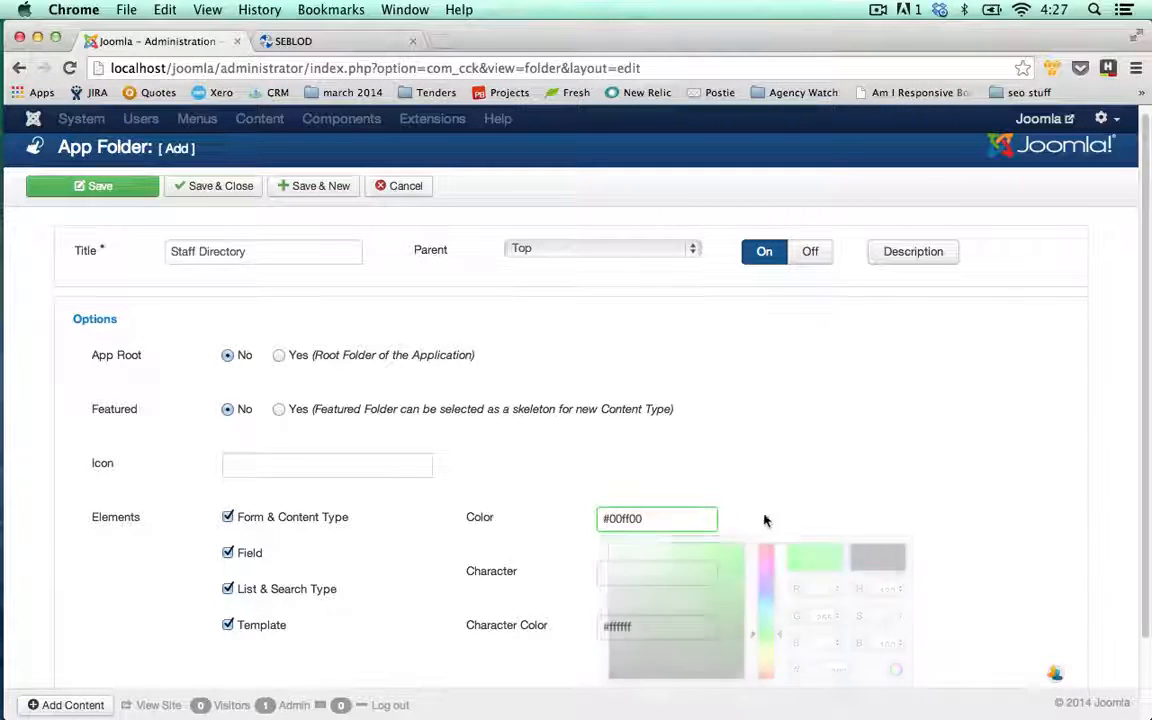
Give the folder character SD in colour #000000 and save it
left_click(695, 568)
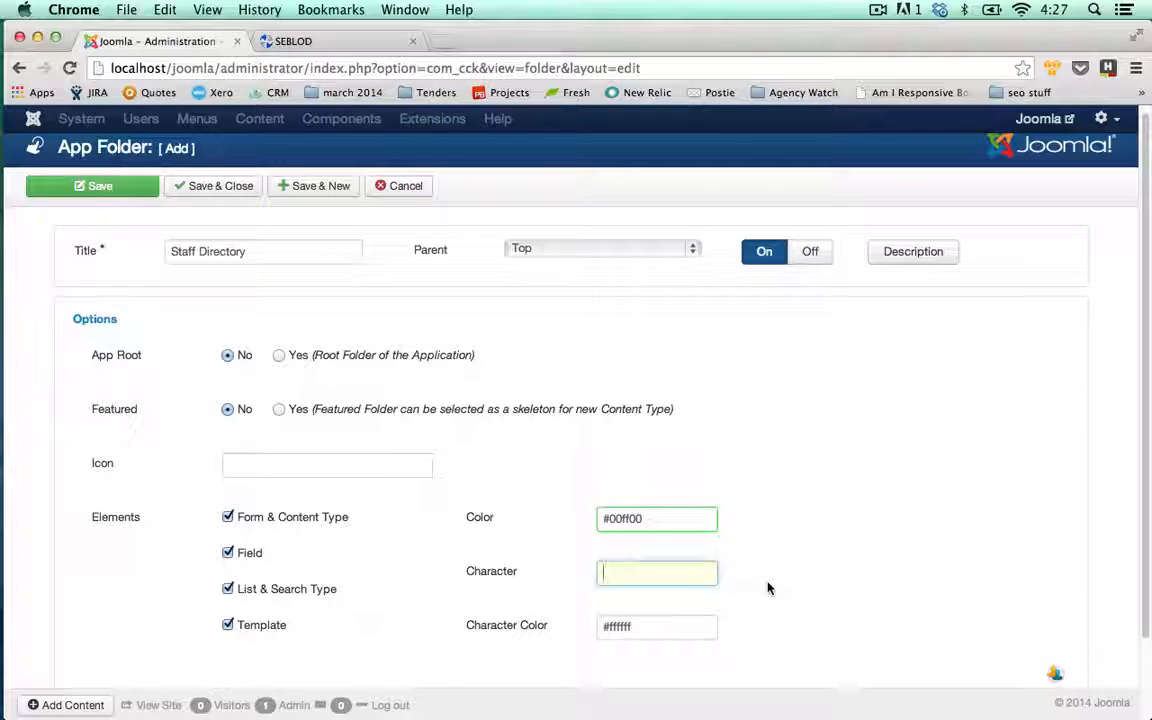
type("SD")
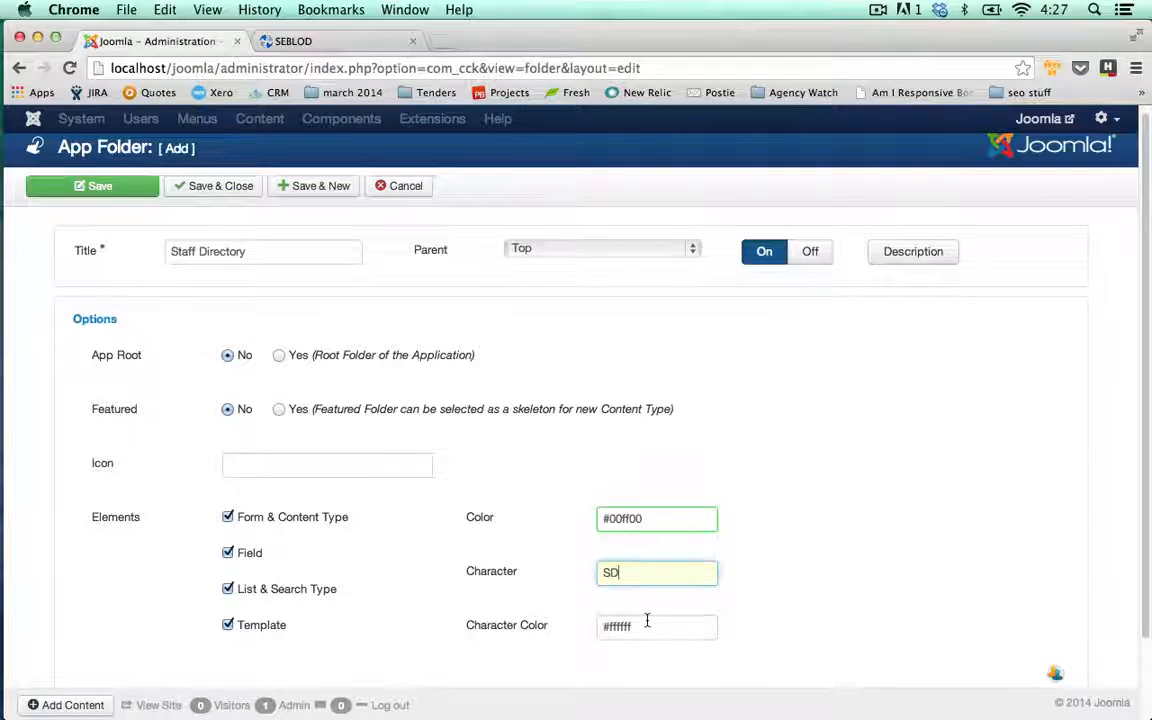
left_click(650, 627)
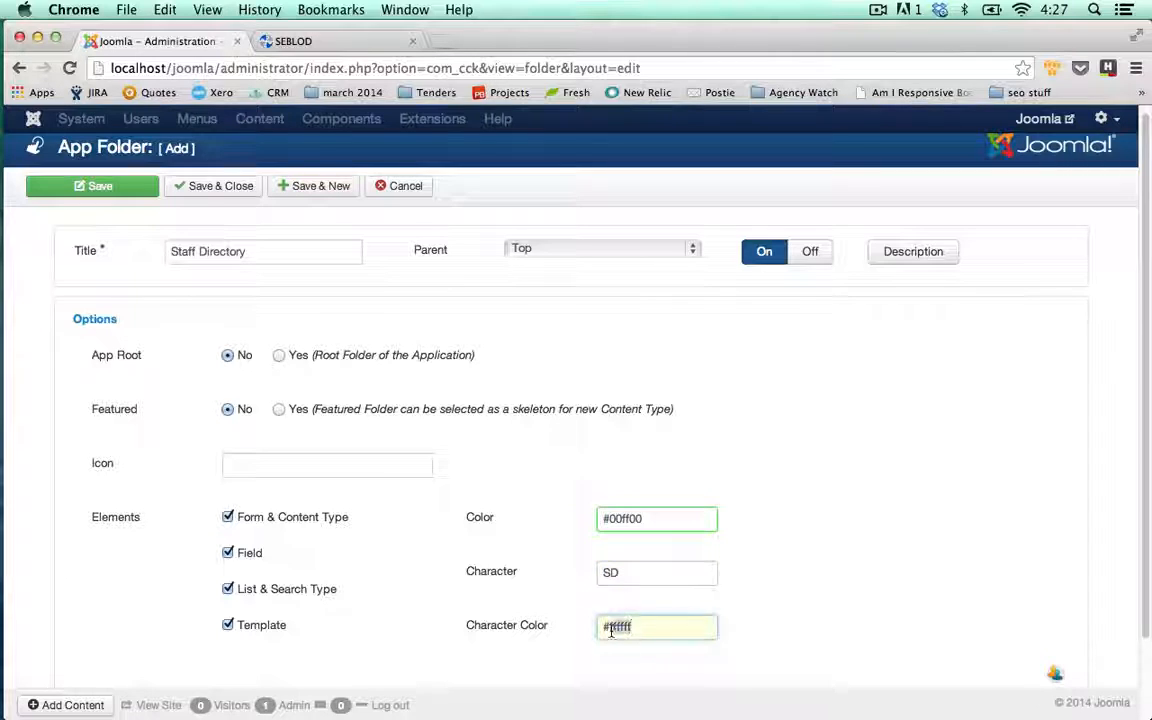
type("#000000")
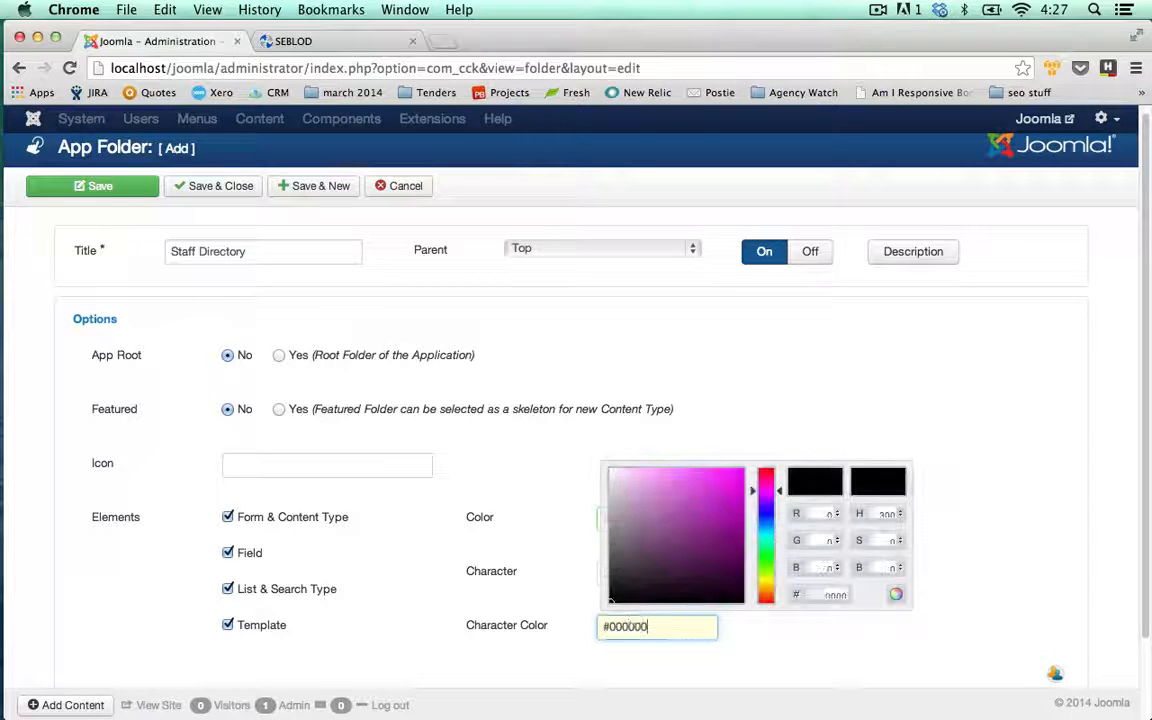
left_click(900, 634)
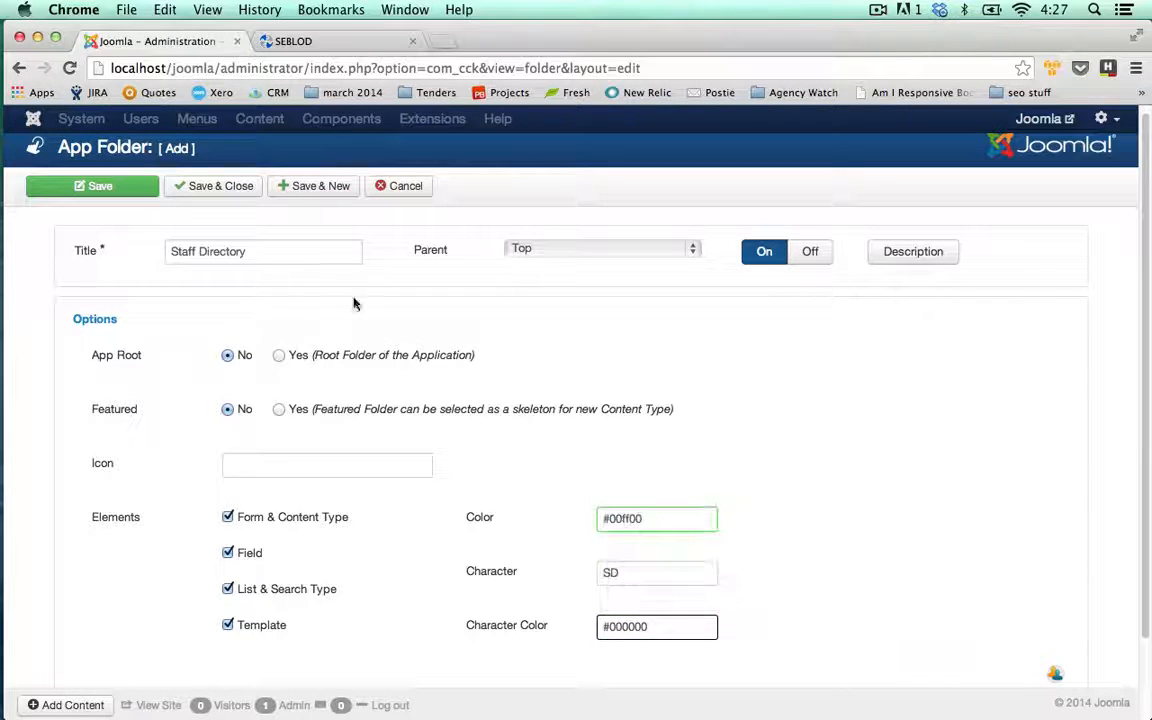
left_click(208, 187)
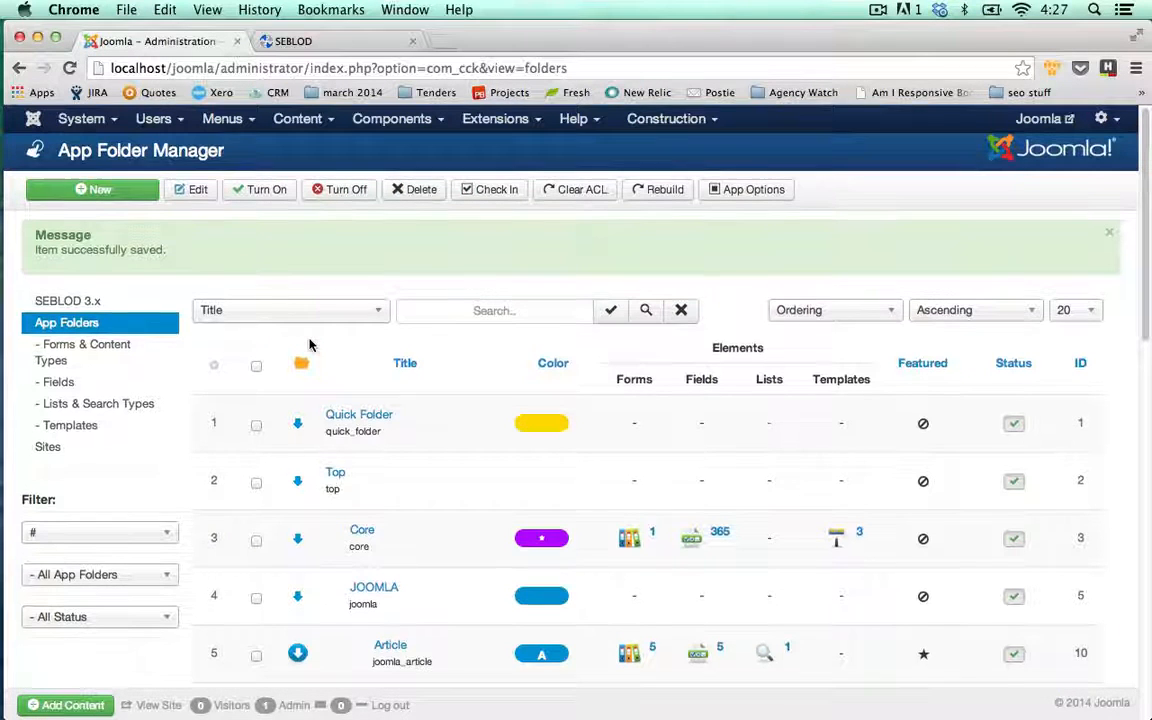
Go to Forms & Content Types and start a new form & content type
left_click(115, 343)
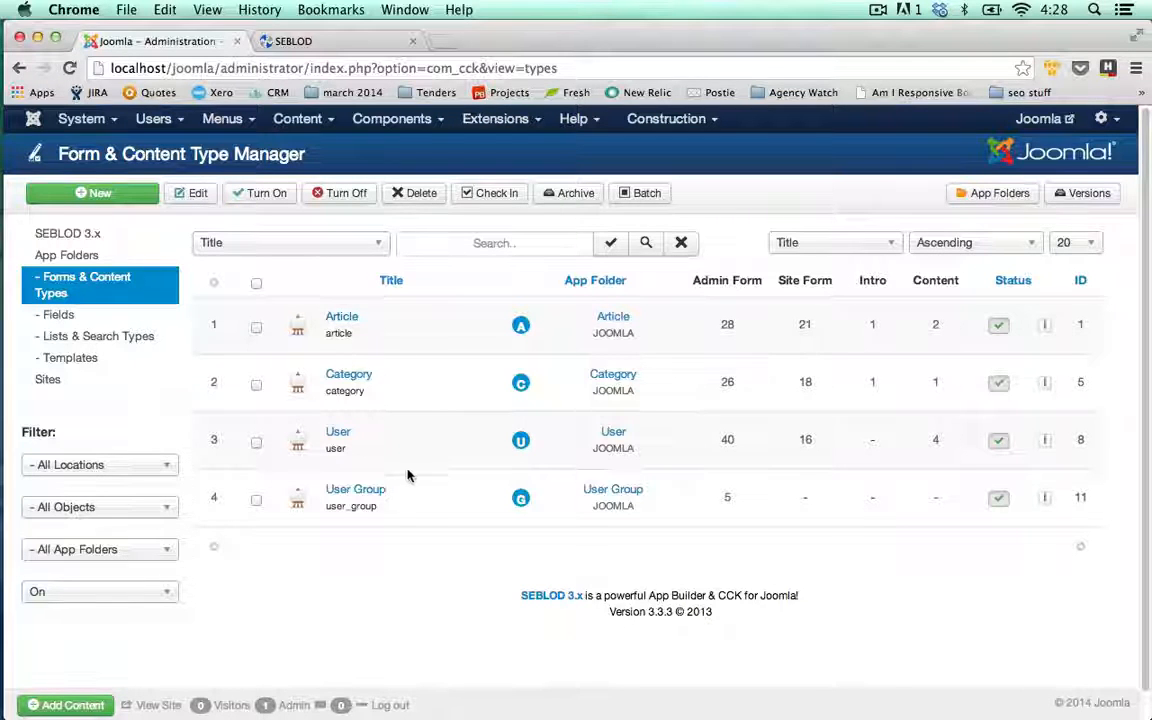
left_click(131, 194)
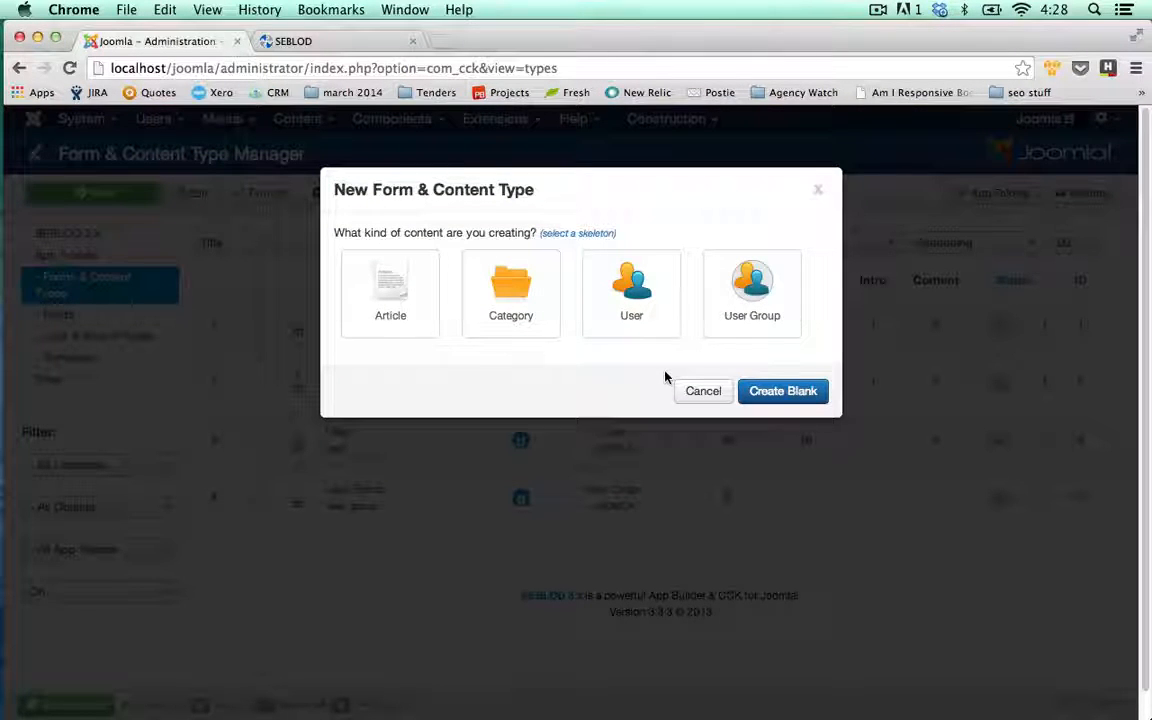
Base the type on the User skeleton, title it Consultant, and move User Email2 below User Email
left_click(652, 316)
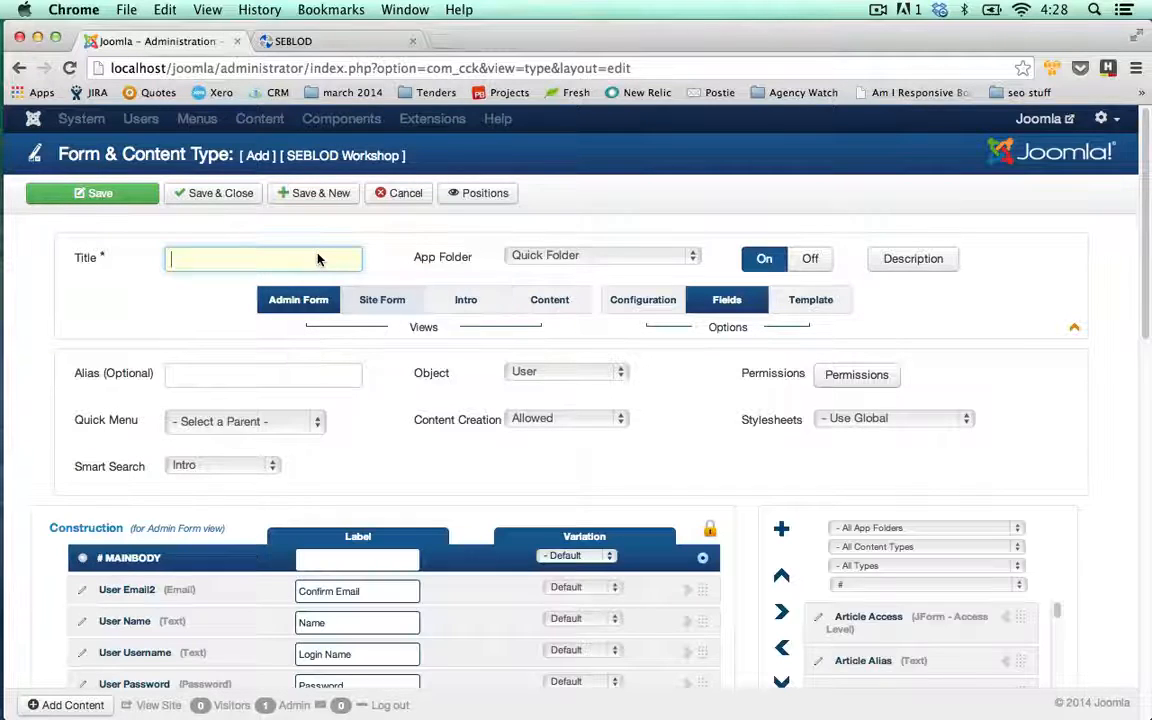
type("Consultant")
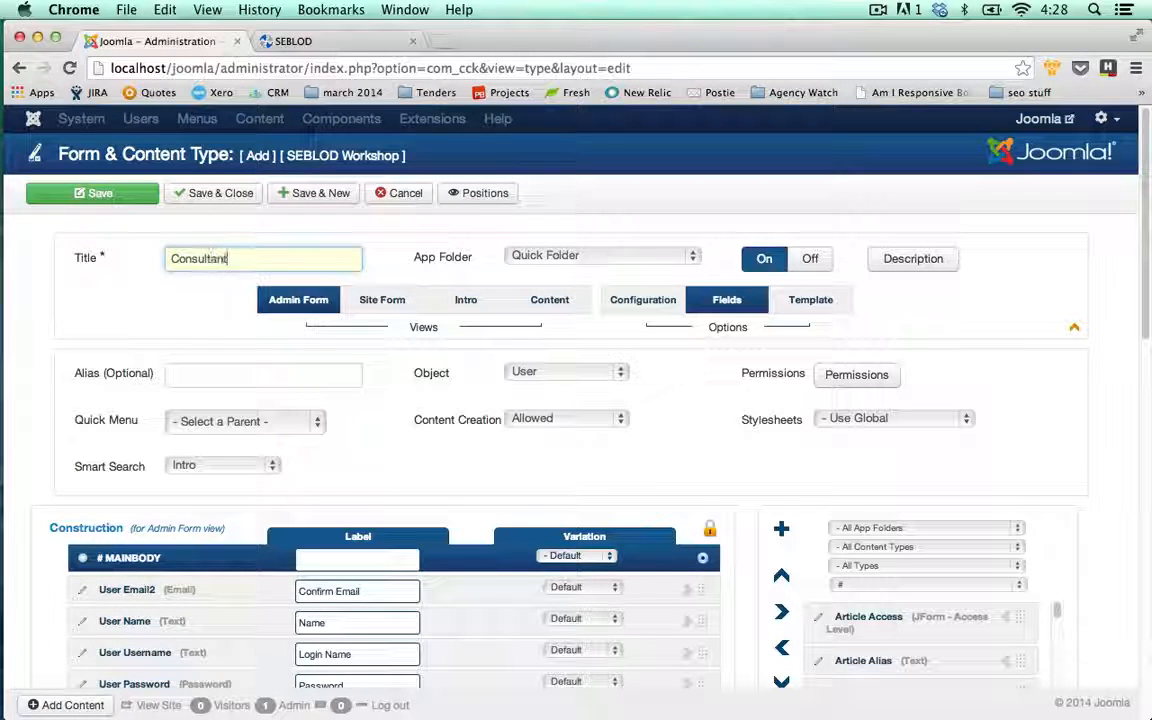
left_click(370, 440)
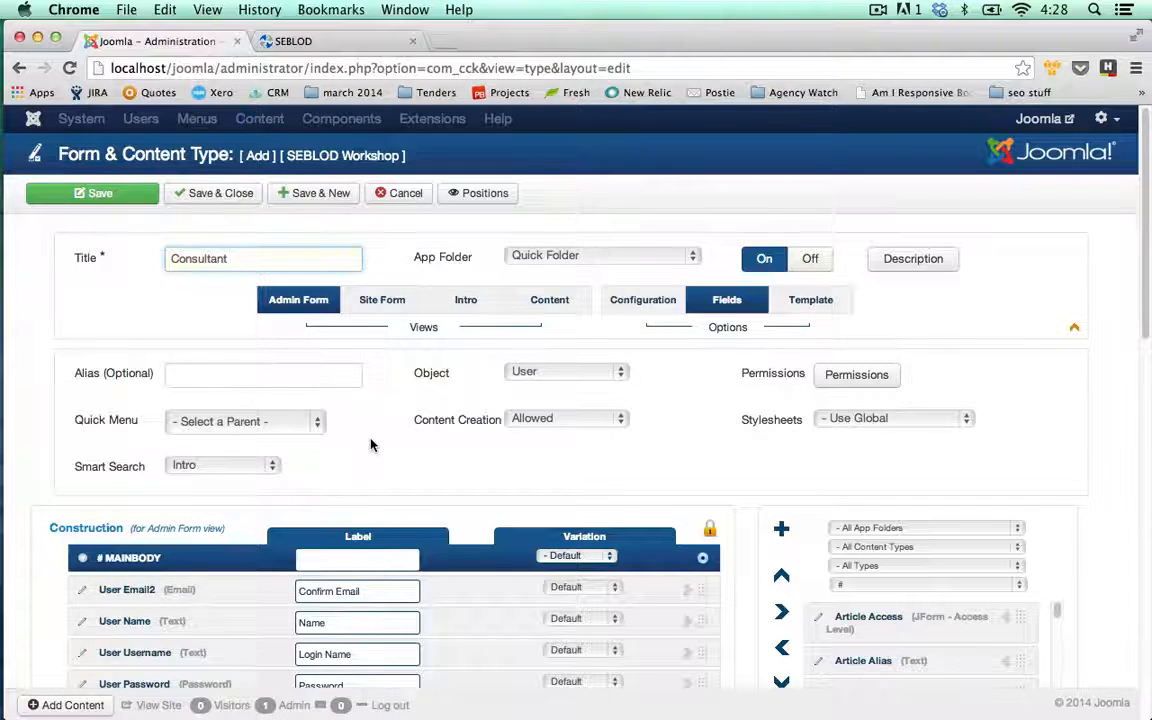
scroll(370, 440, "down", 1)
scroll(370, 440, "down", 1)
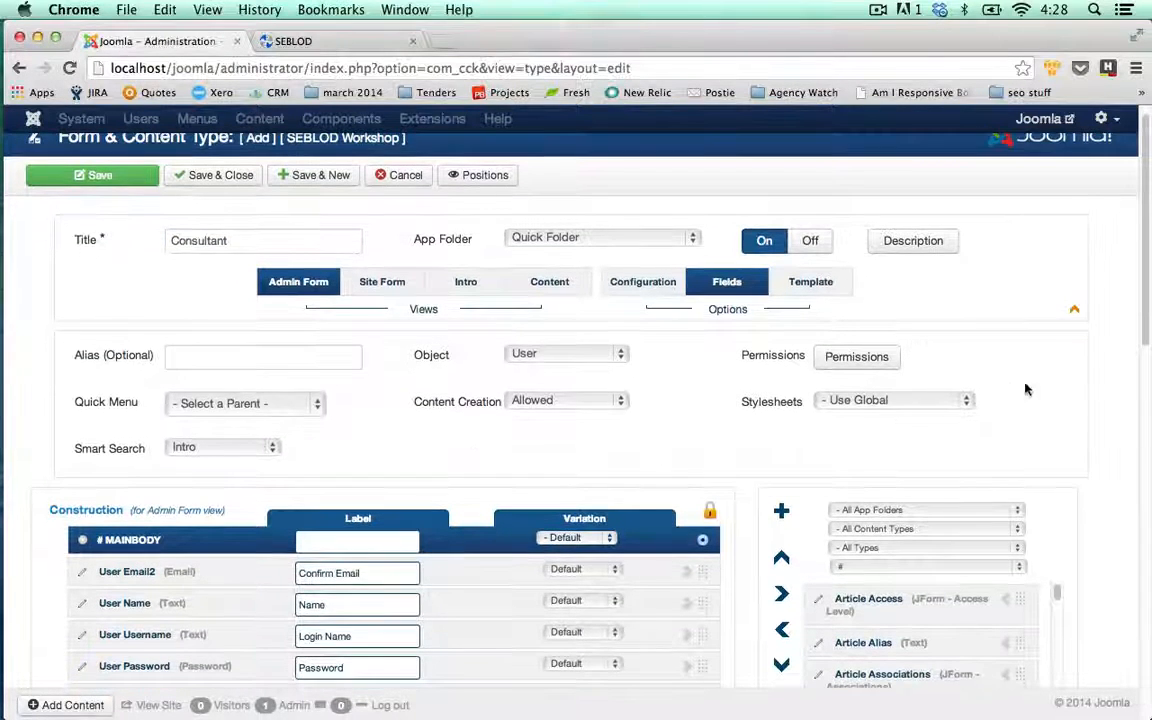
left_click_drag(1147, 327, 1147, 373)
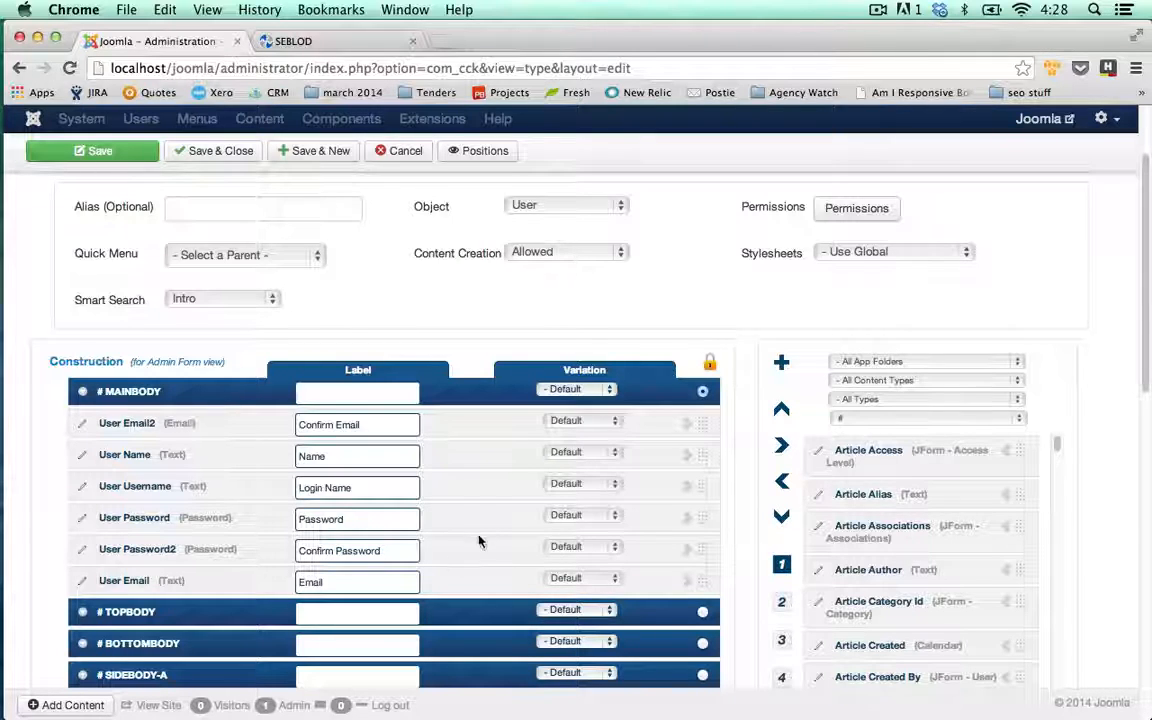
left_click_drag(705, 424, 705, 590)
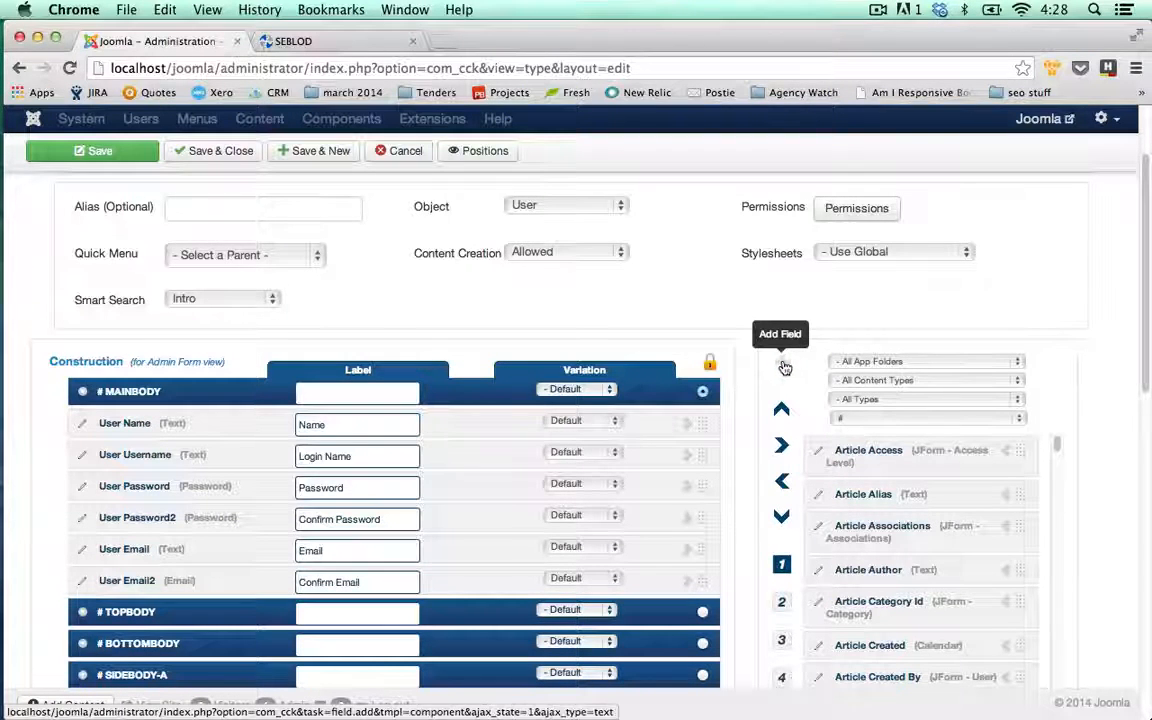
Add a new Image field titled 'Cons Profile Picture', named cons_profile_picture
left_click(784, 367)
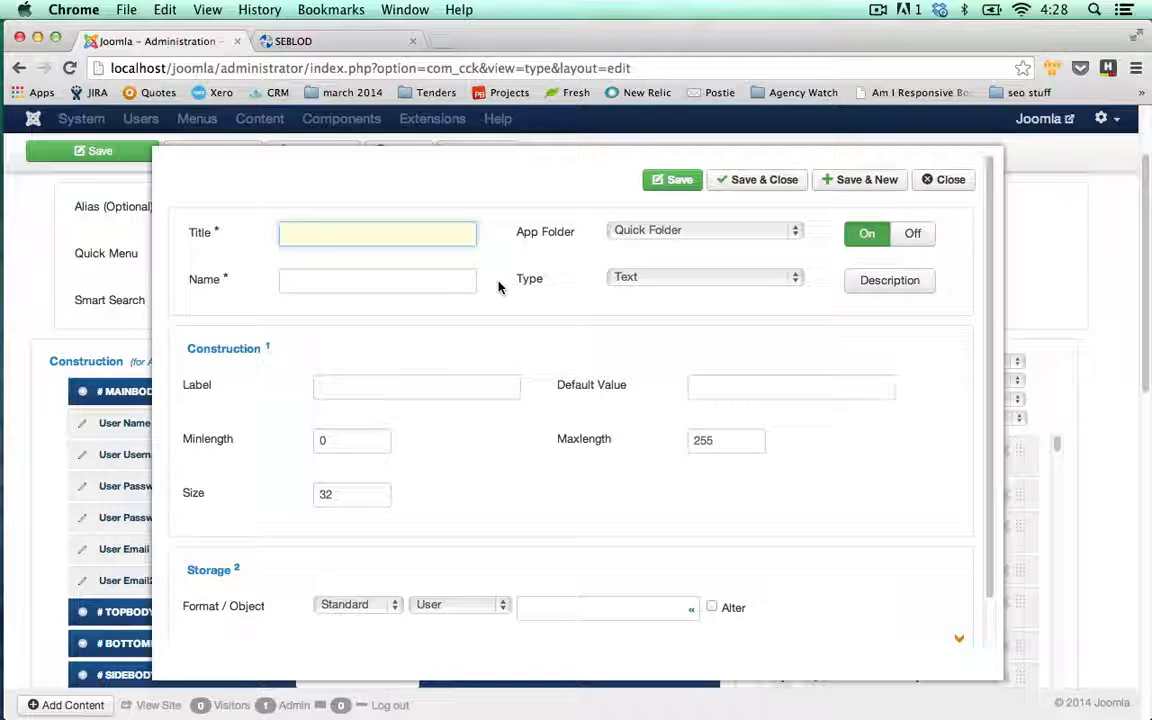
type("Cons P")
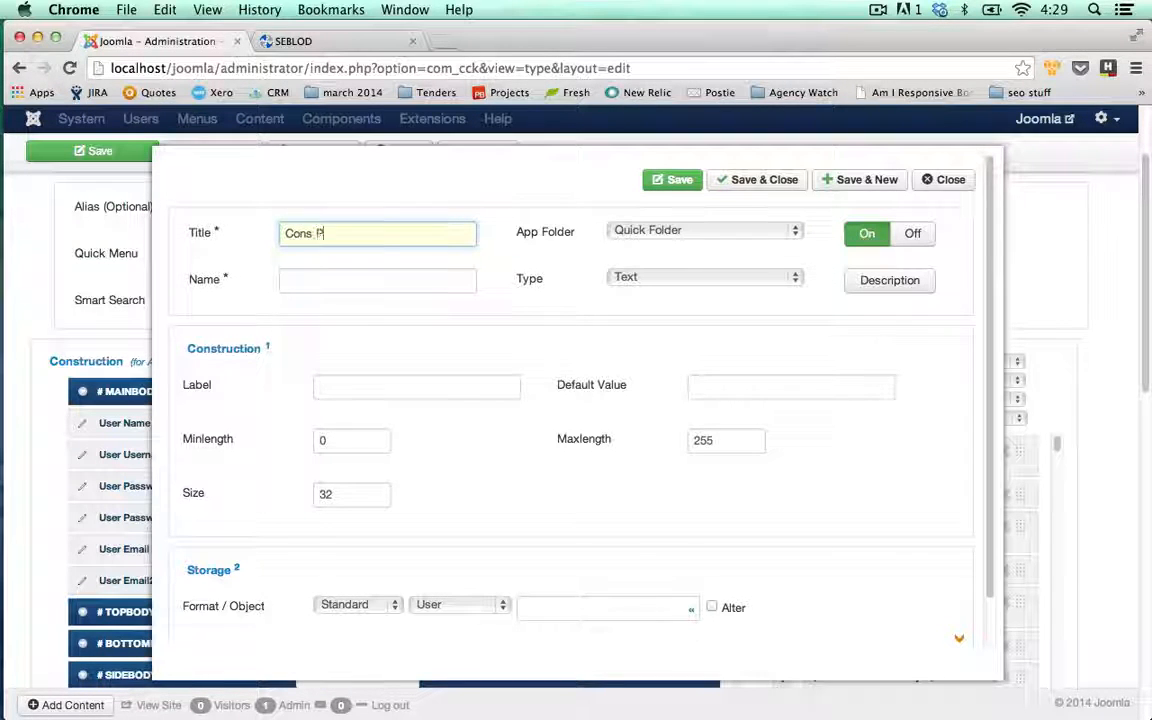
type("rofile Picture")
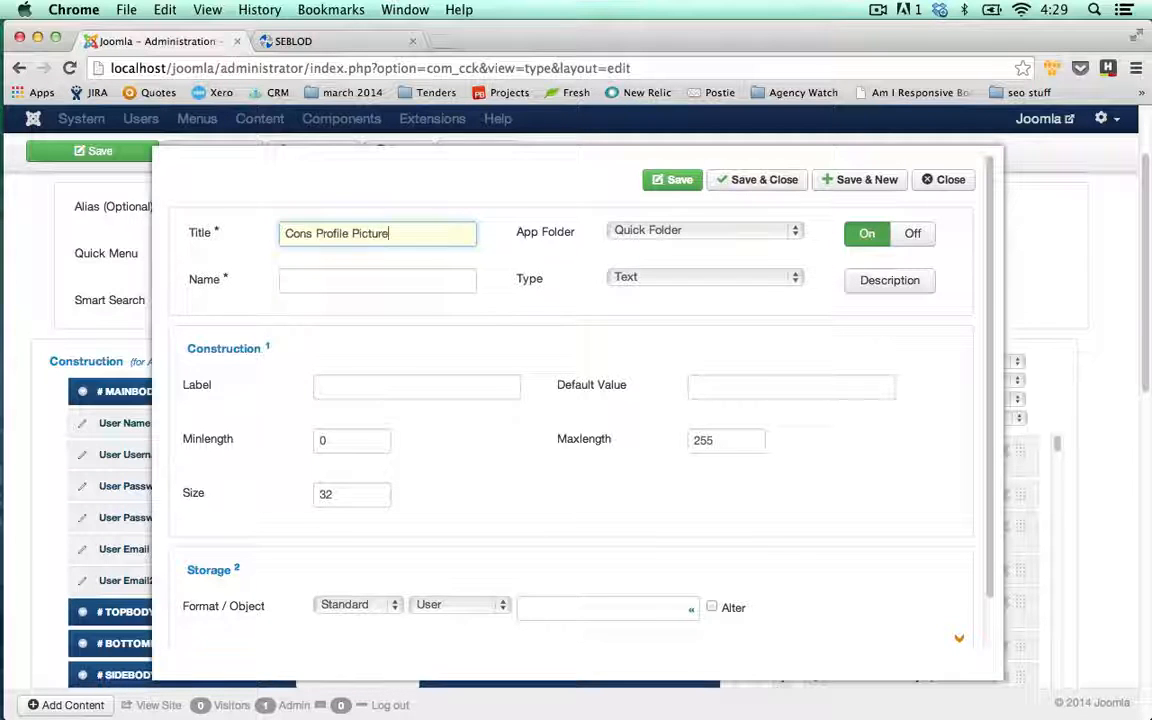
key("Tab")
key("Tab")
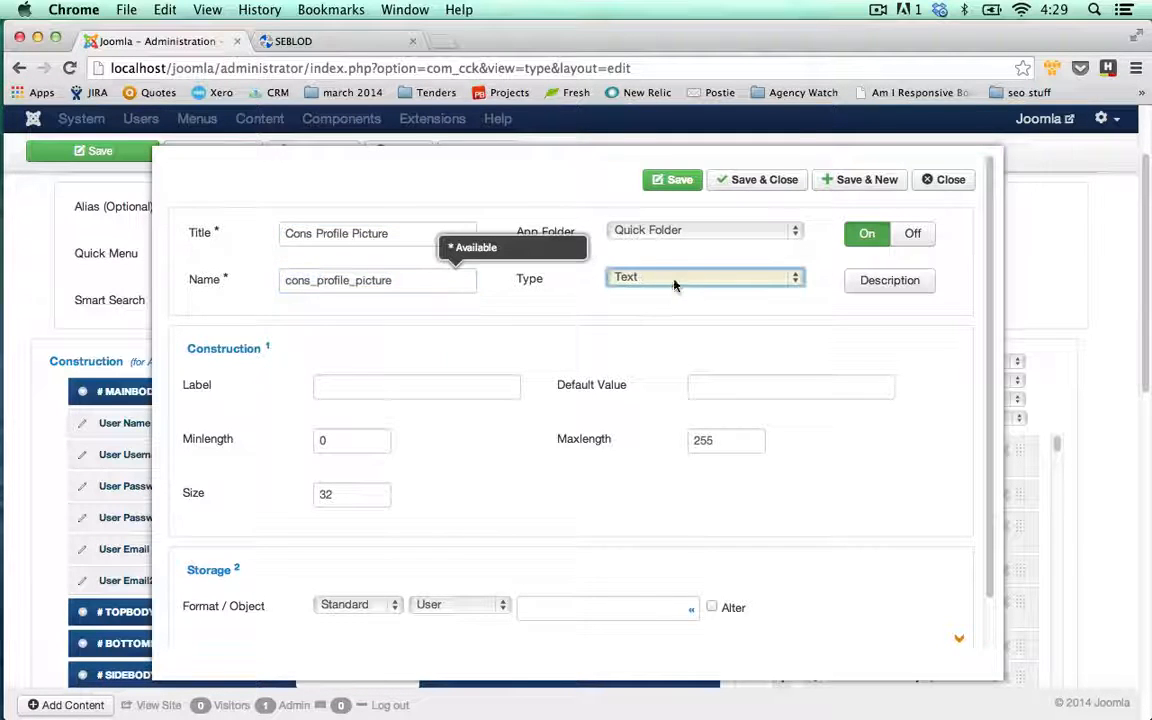
left_click(673, 281)
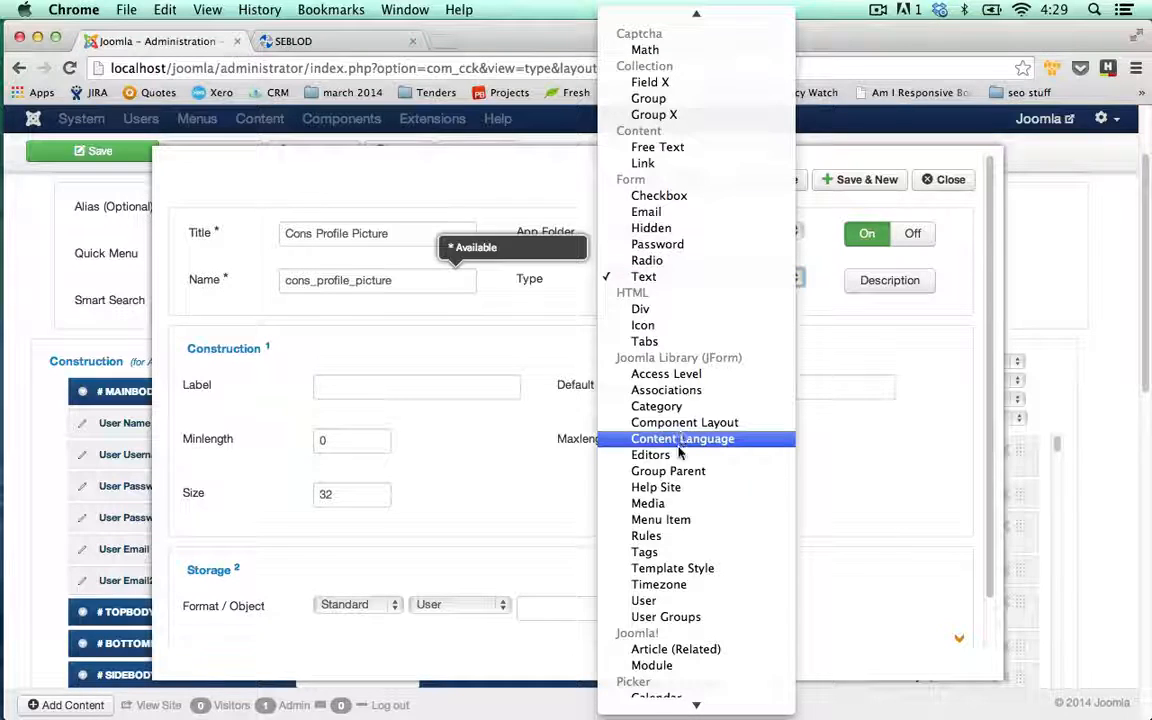
scroll(680, 475, "down", 5)
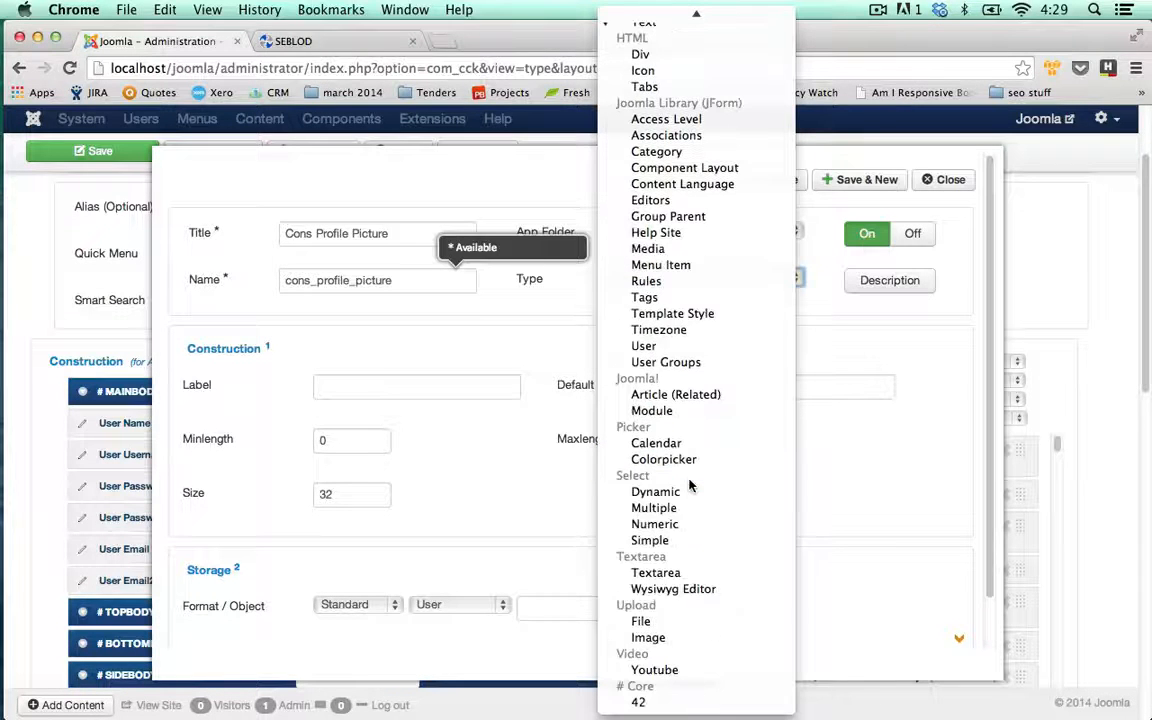
left_click(672, 639)
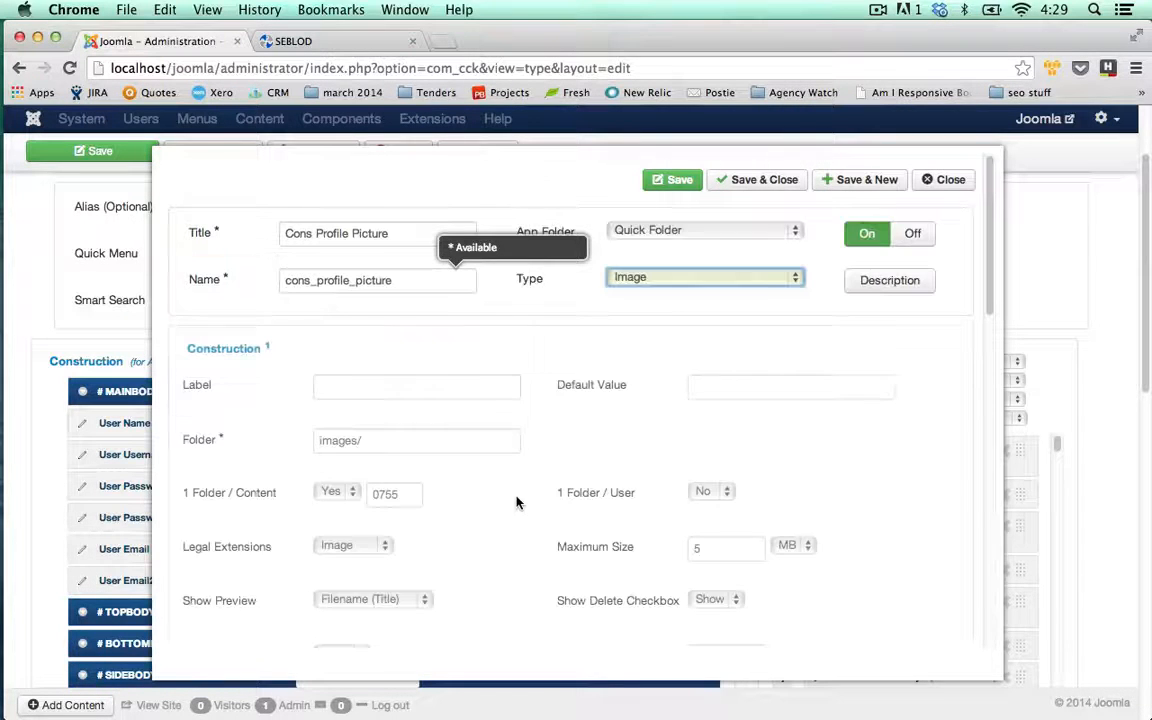
Label the field 'Upload a profile picture' and check the Folder option
left_click(460, 388)
type("Upload ")
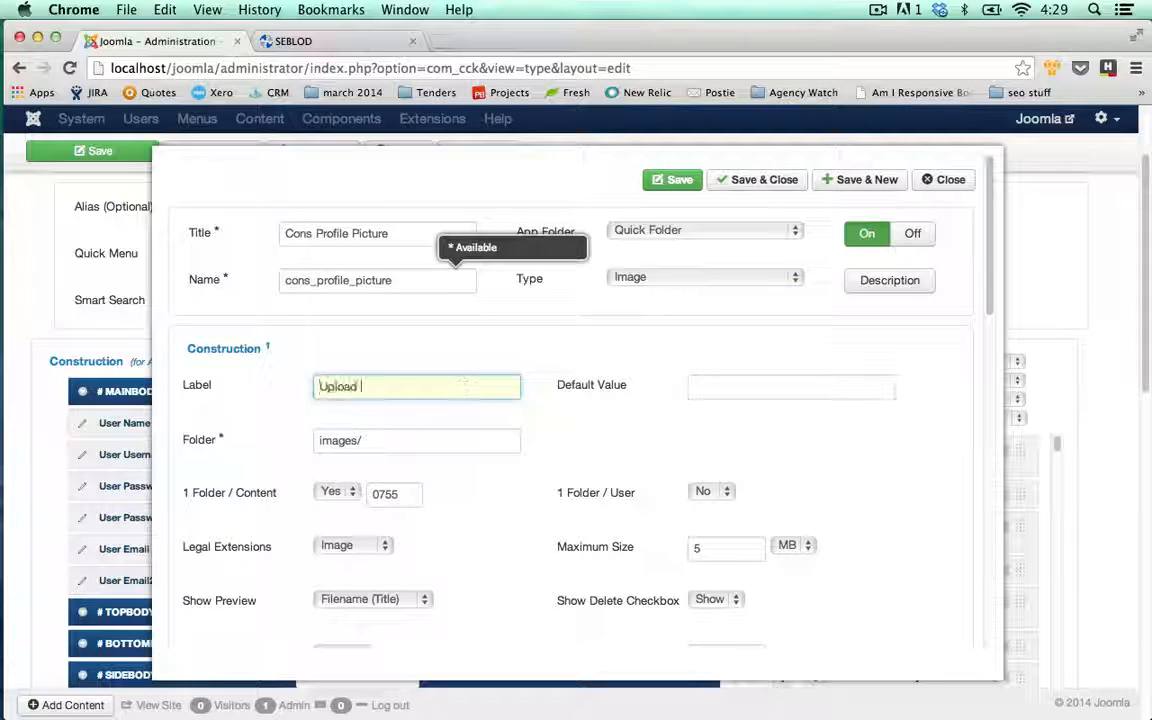
type("a profile picture")
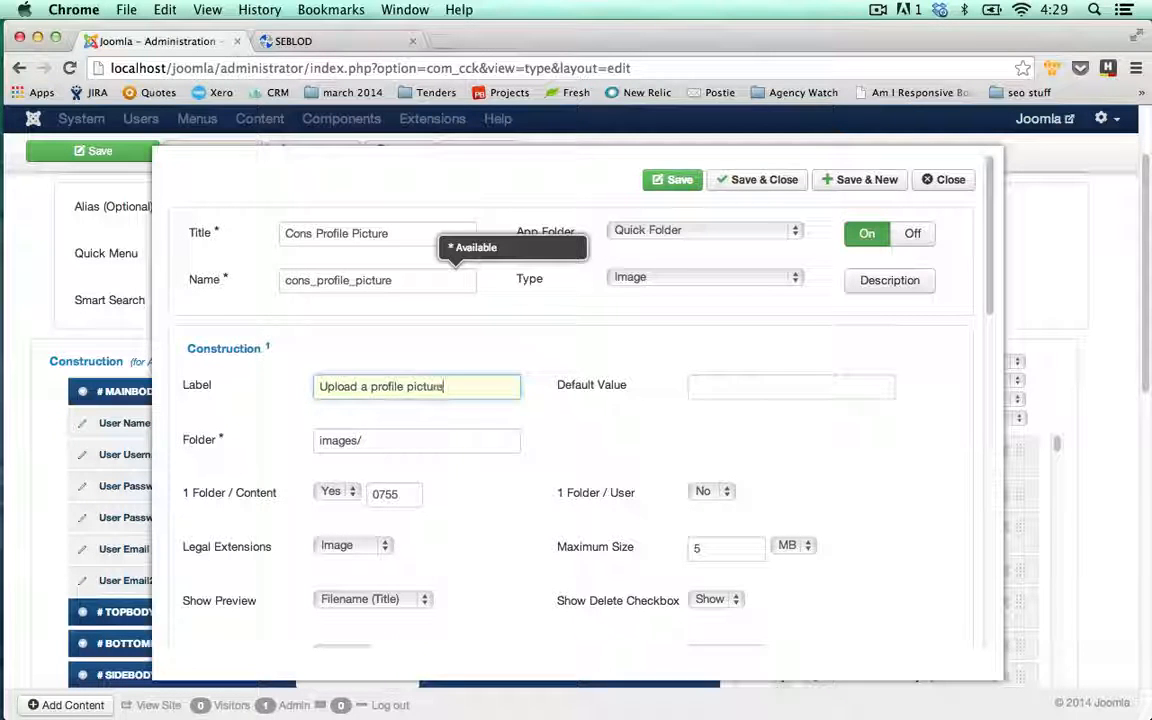
left_click(487, 447)
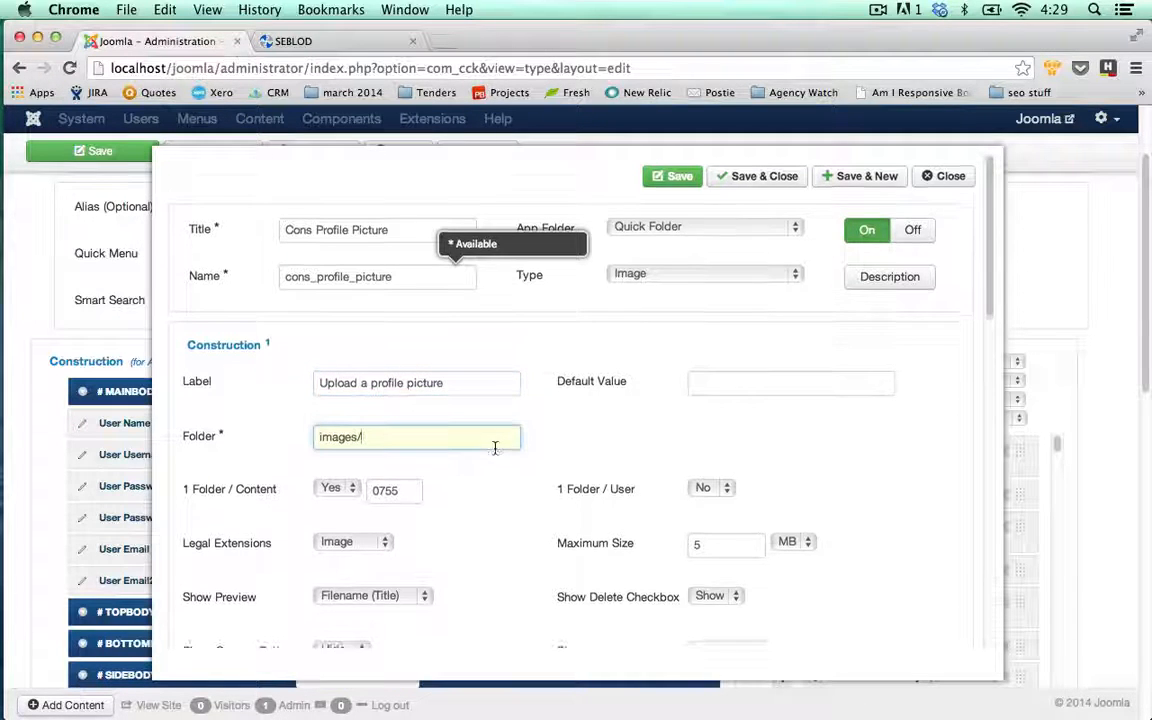
scroll(505, 460, "down", 2)
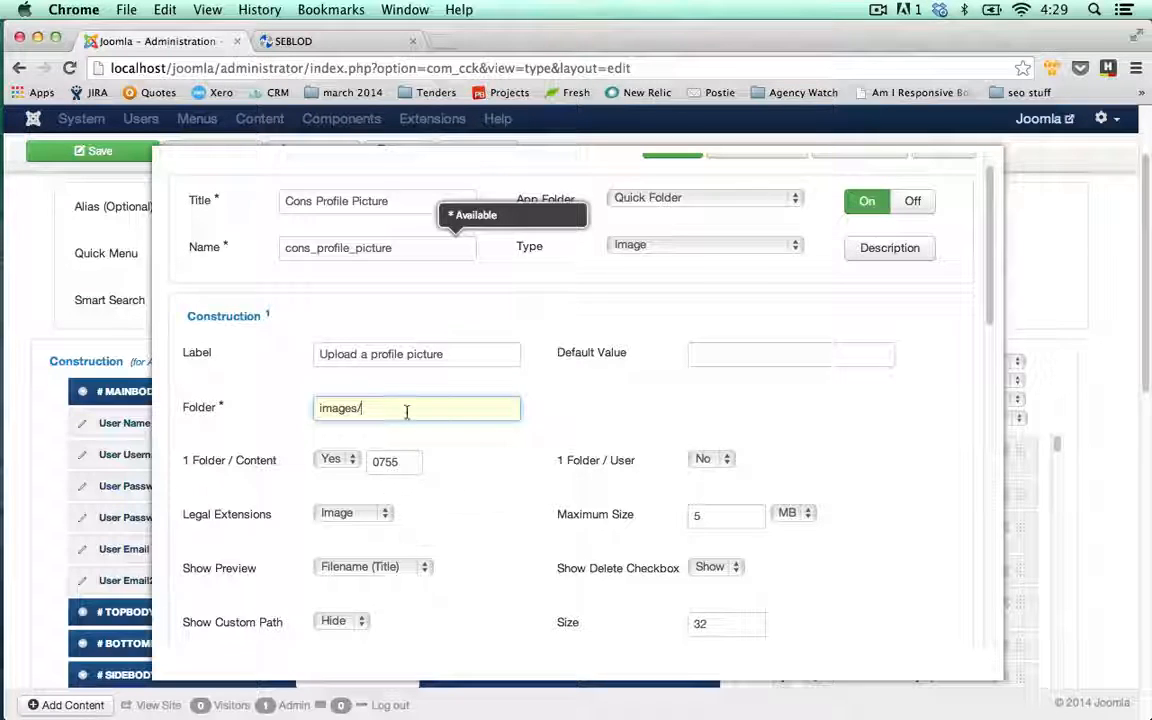
Keep 1 Folder / Content set to Yes and save the field with Save & New
left_click(336, 461)
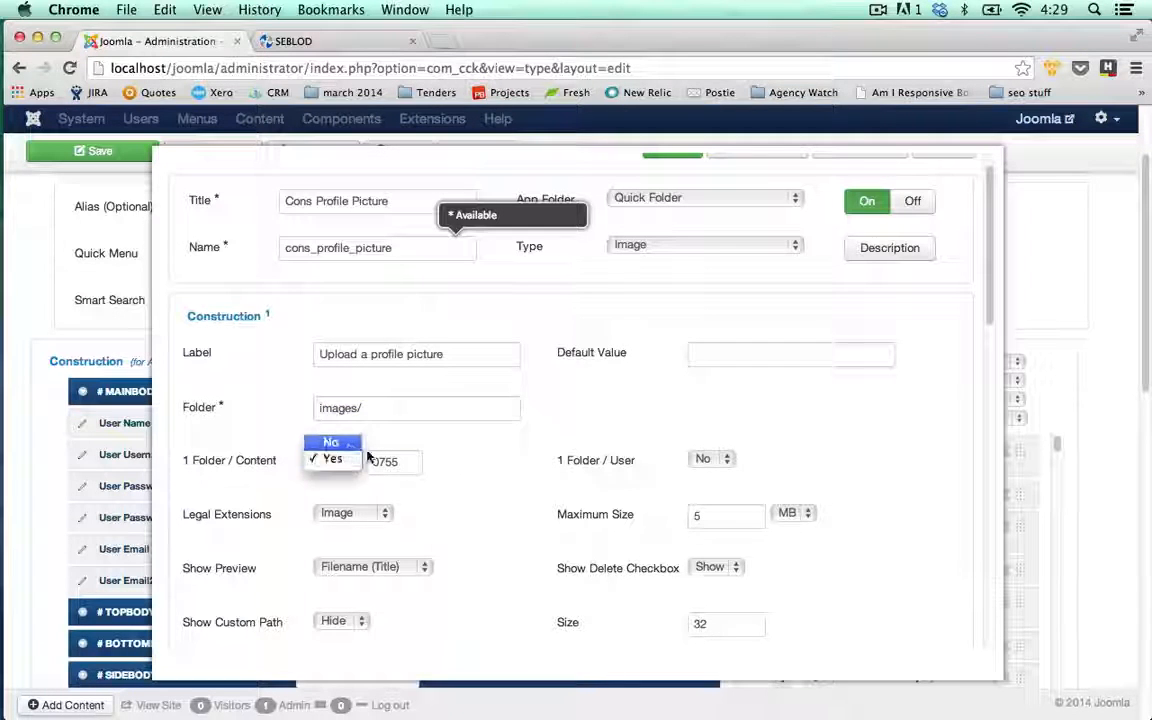
left_click(330, 442)
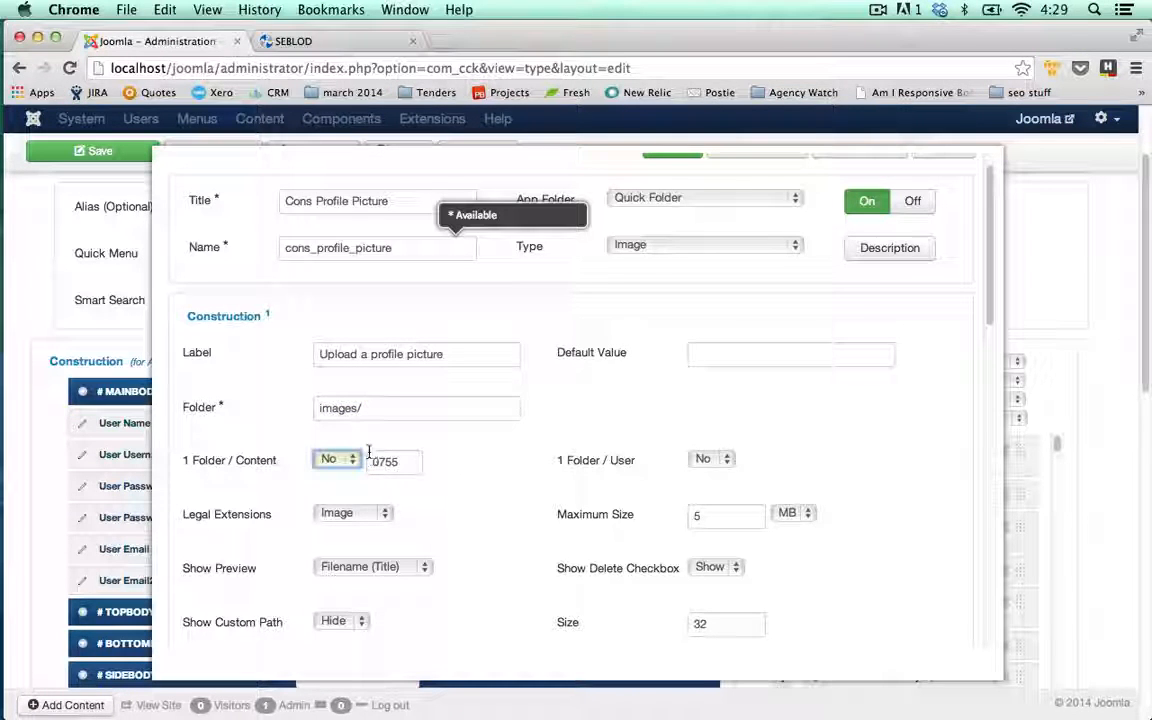
left_click(352, 462)
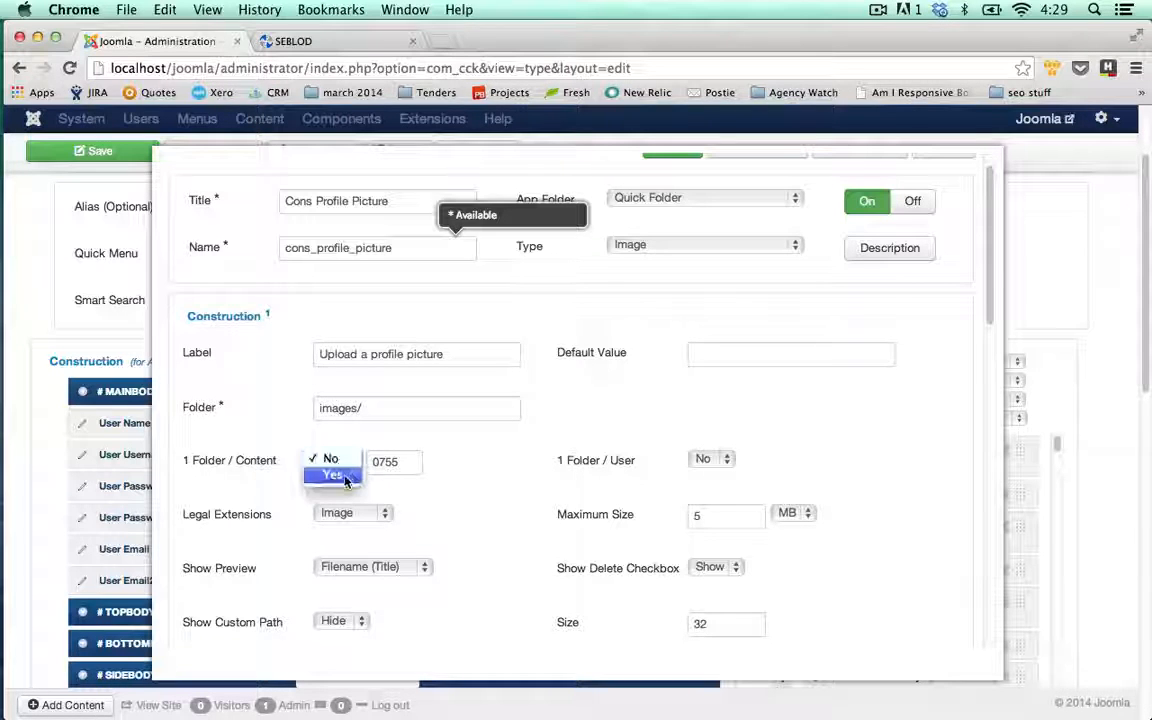
left_click(334, 474)
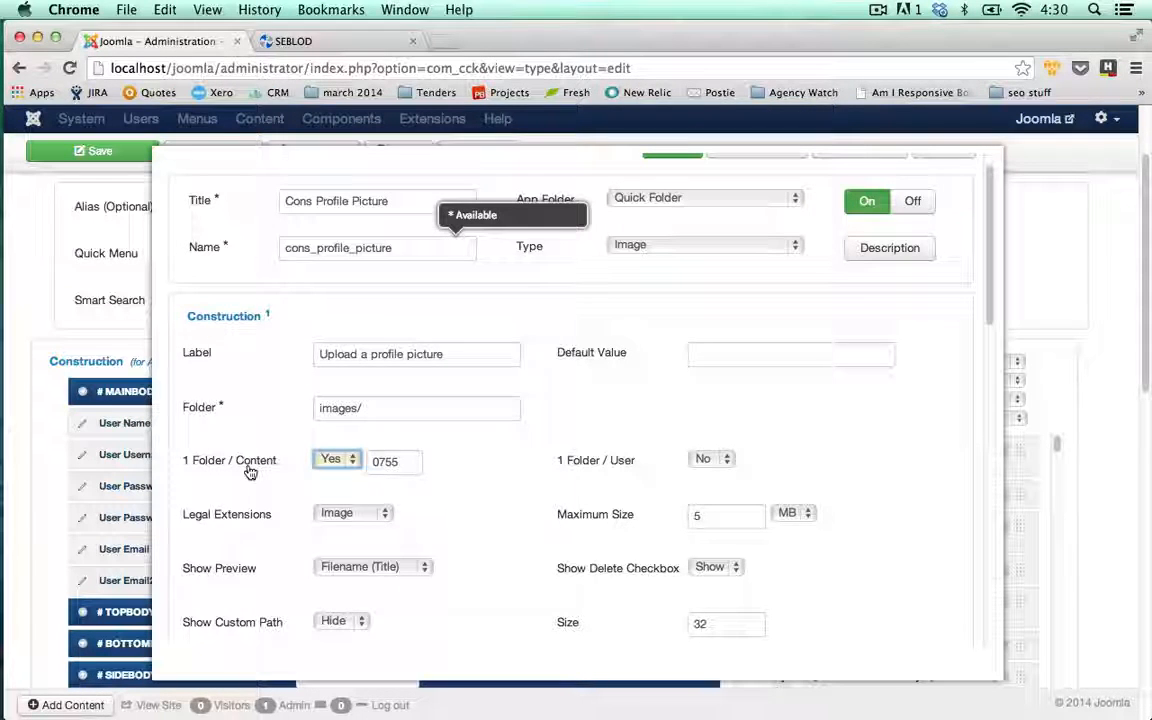
left_click(582, 448)
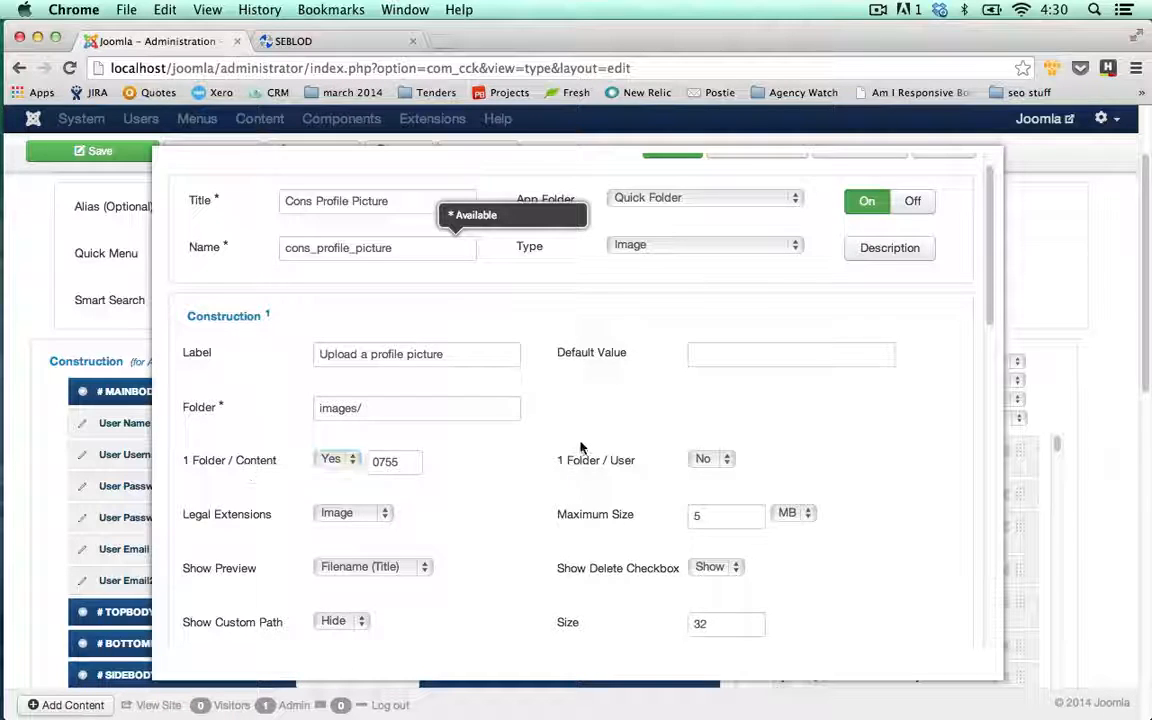
scroll(583, 448, "up", 1)
scroll(527, 395, "up", 2)
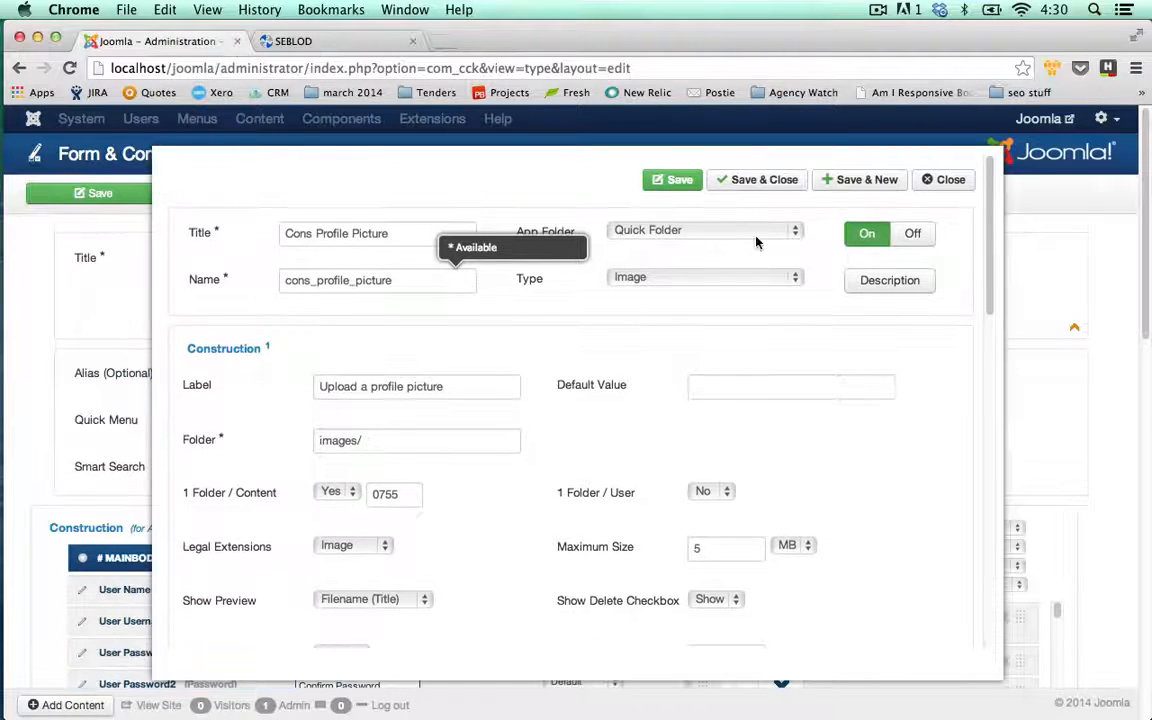
left_click(869, 181)
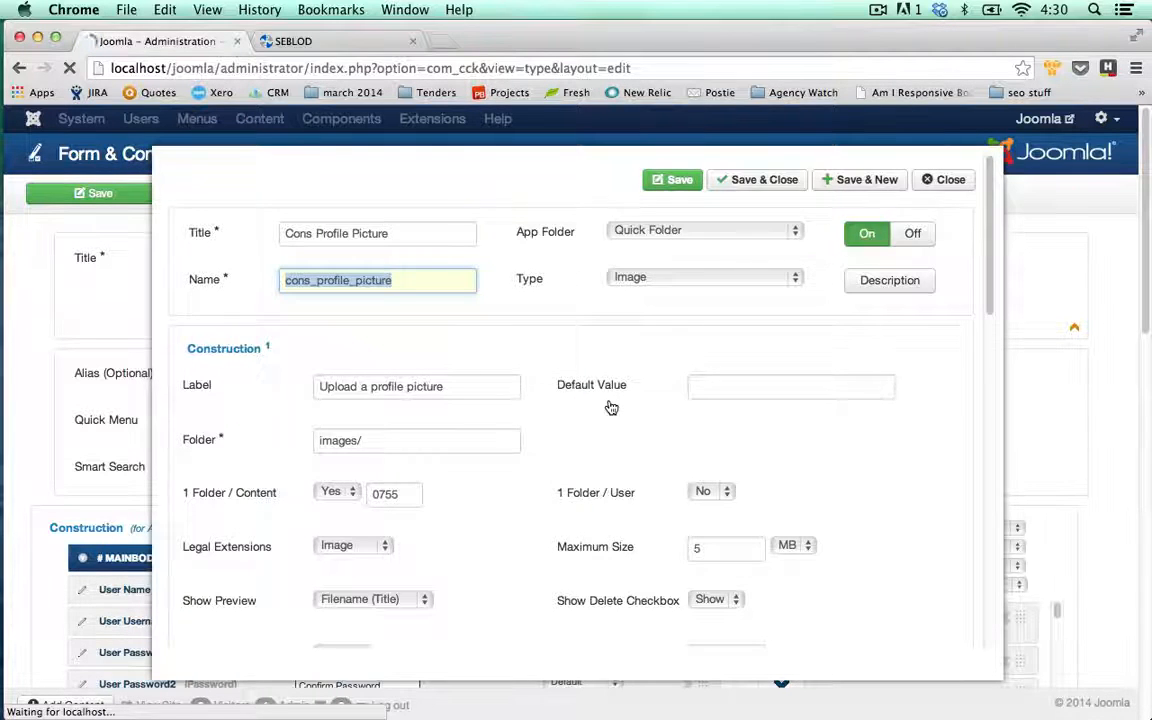
Create a Cons Company field labelled 'Company Name' and save it to start another
type("Cons ")
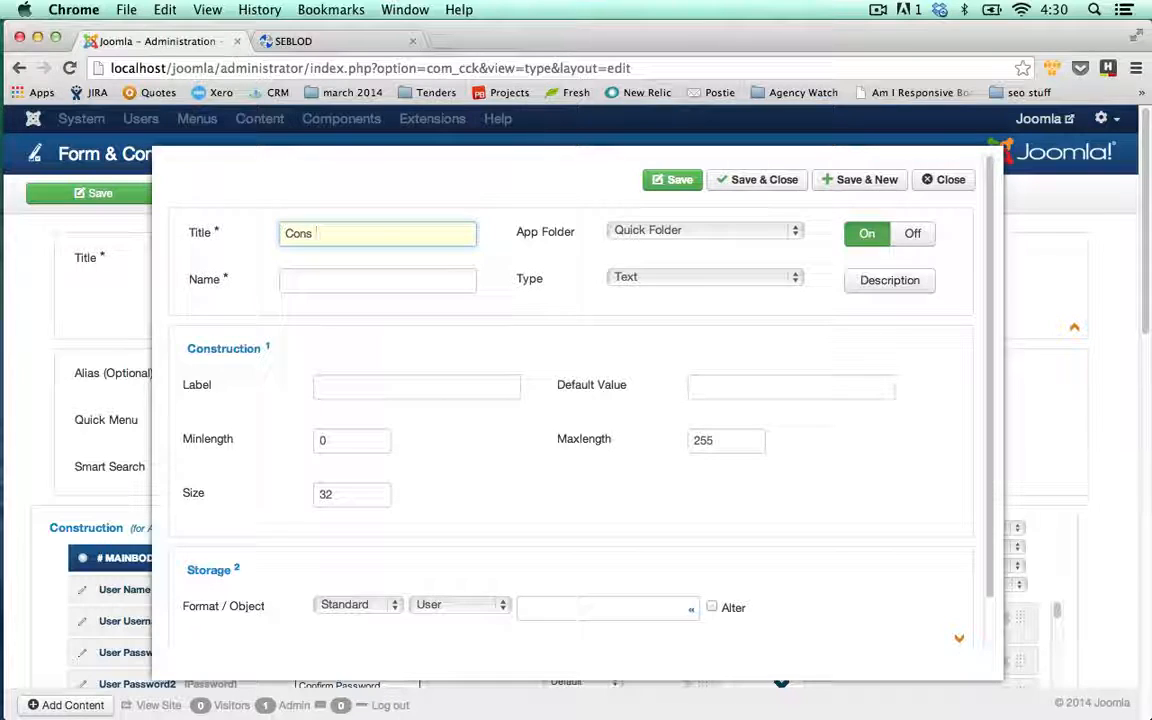
type("Company")
key("Tab")
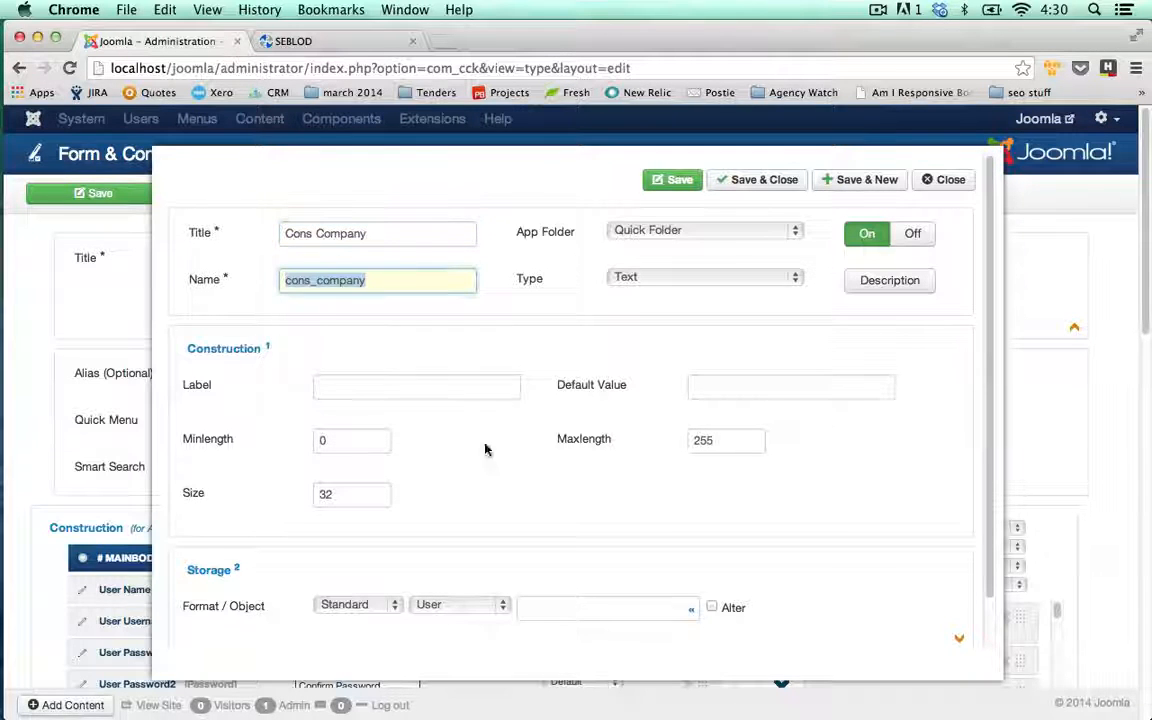
left_click(432, 388)
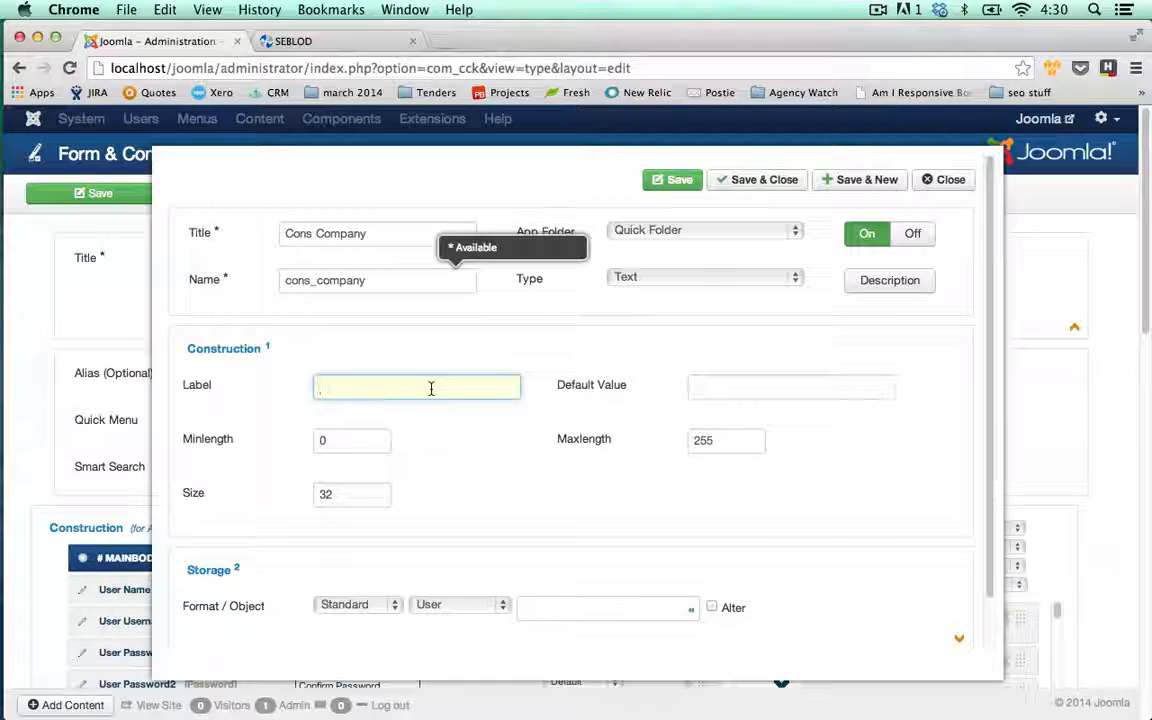
type("Company ")
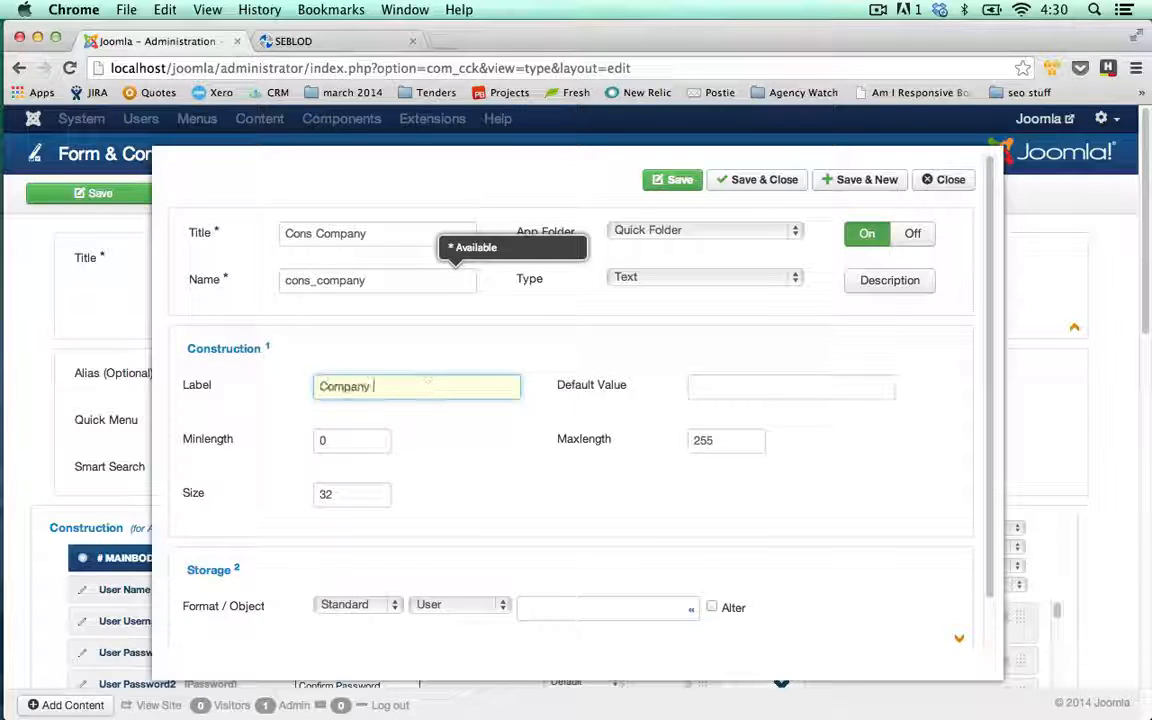
type("Name")
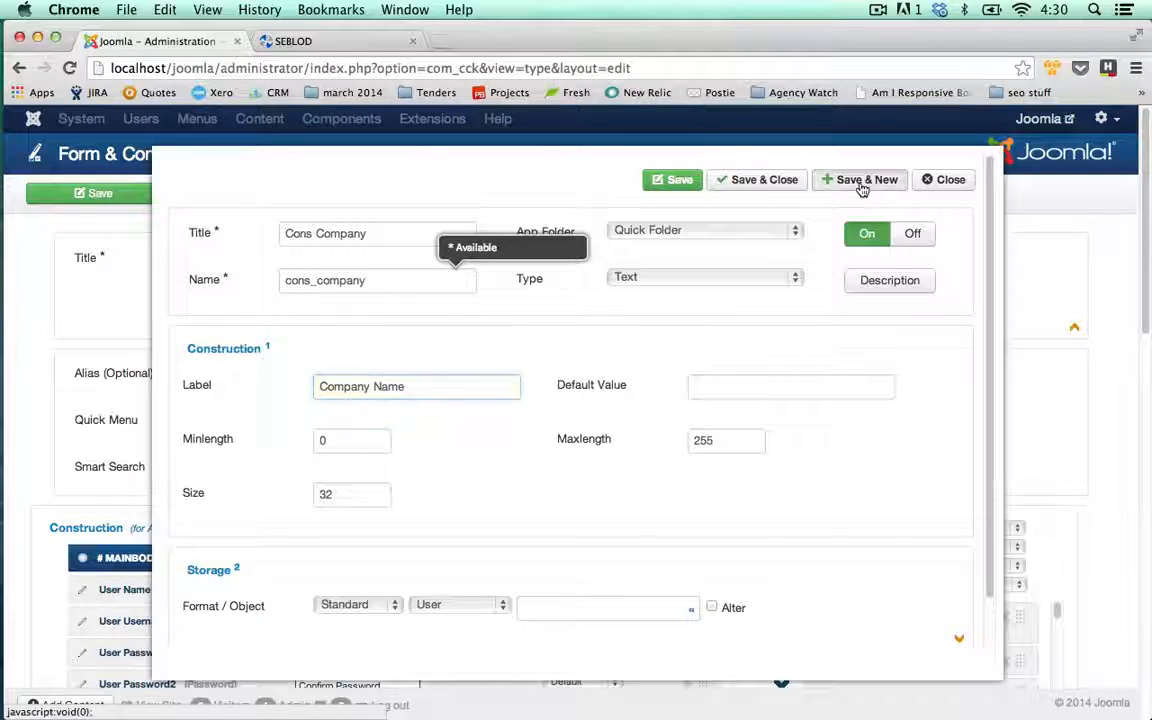
double_click(475, 284)
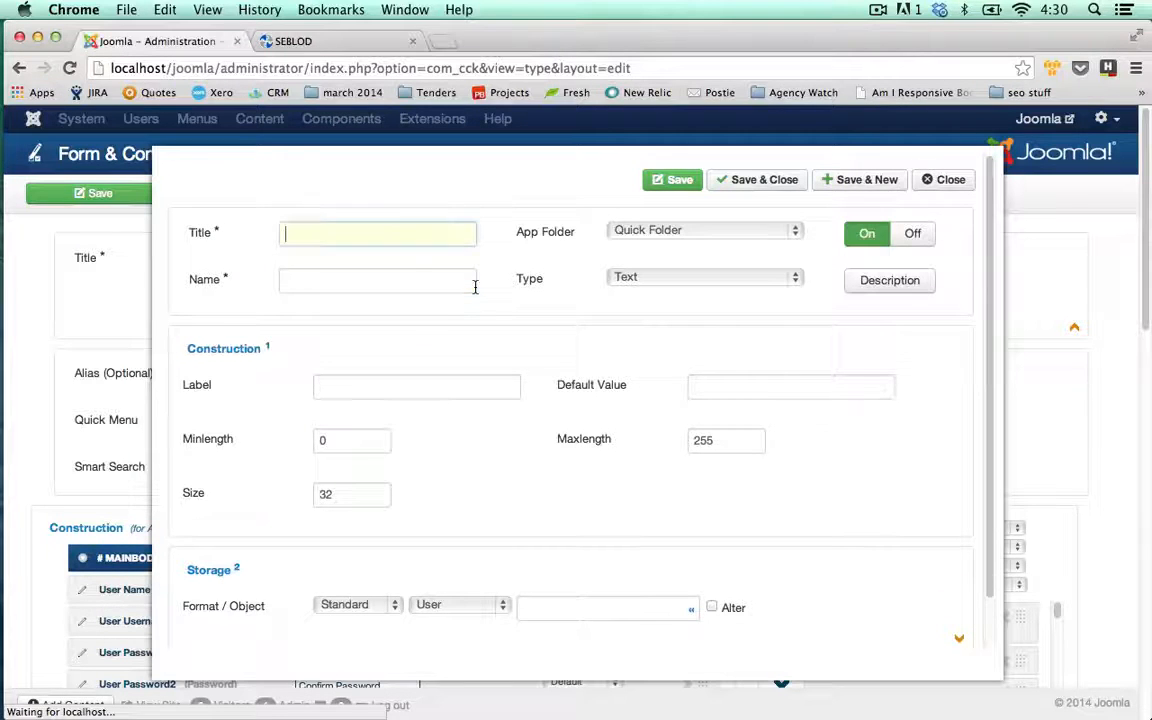
Create a Cons Twitter field labelled 'Twitter Handle' and save it to start another
type("Cons ")
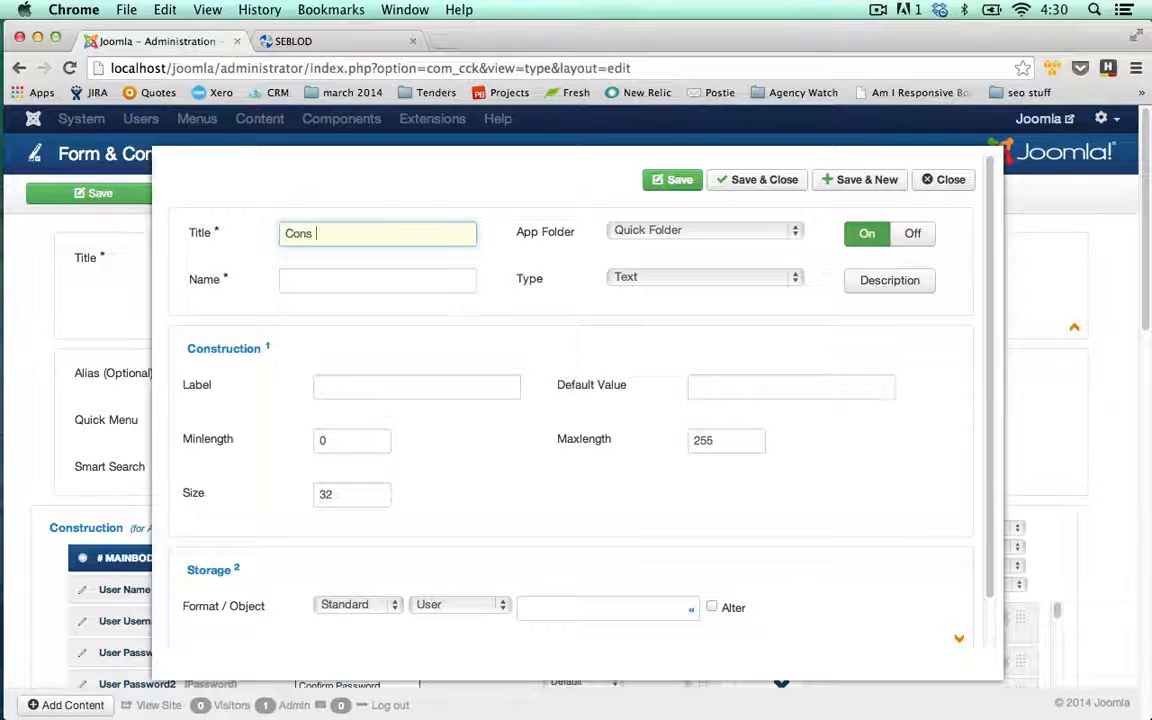
type("Twitter")
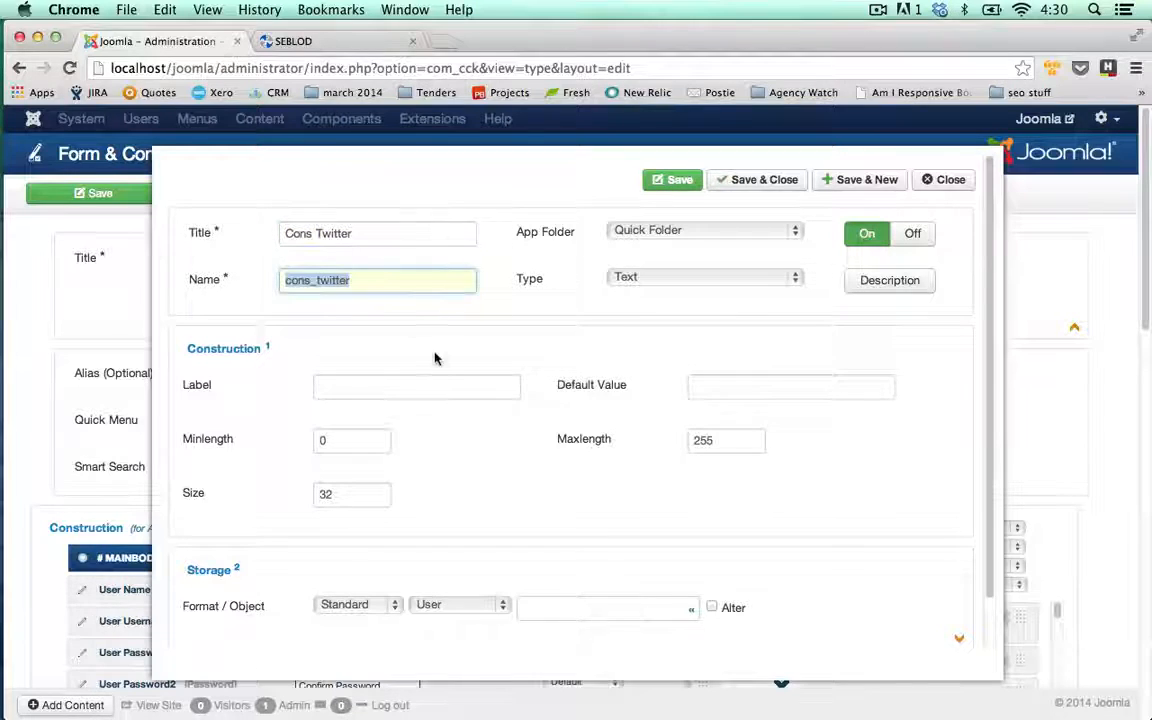
left_click(435, 391)
type("Tw")
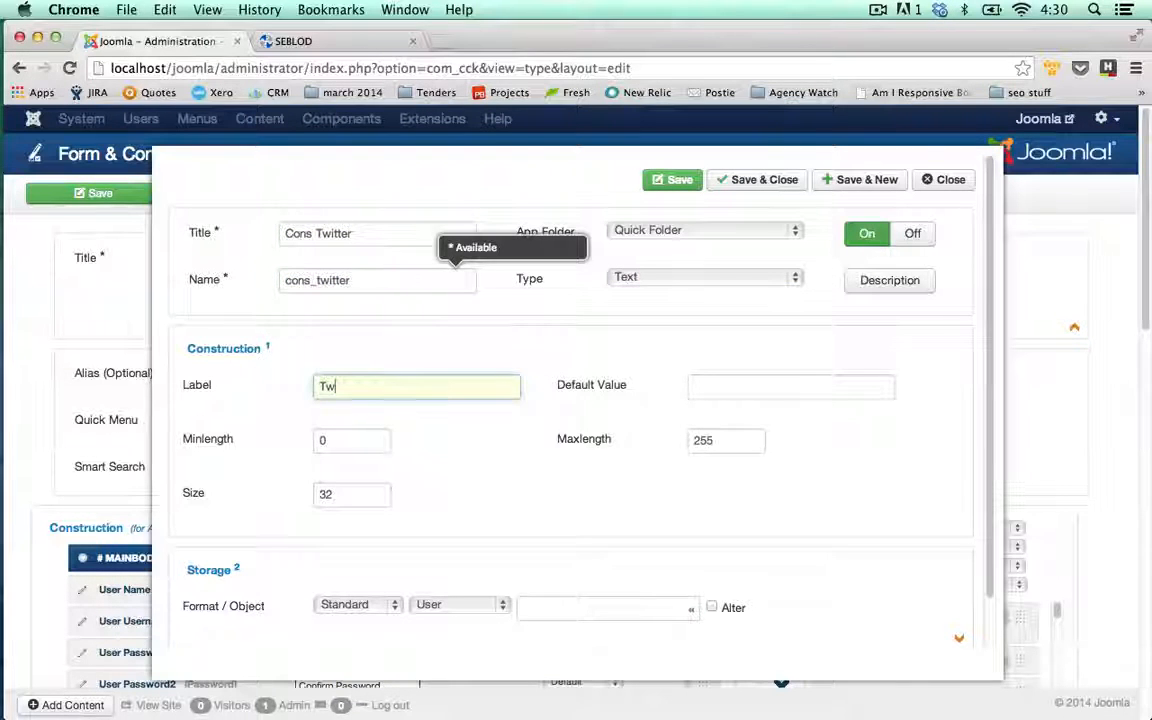
type("itter Handle")
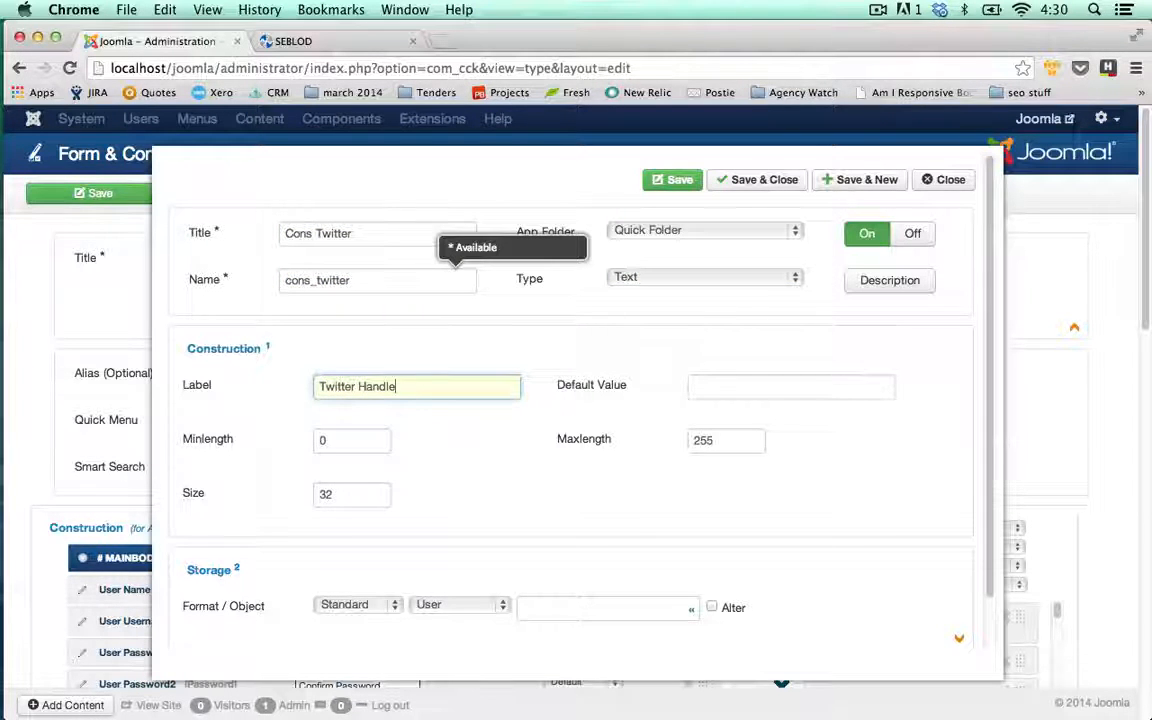
left_click(630, 268)
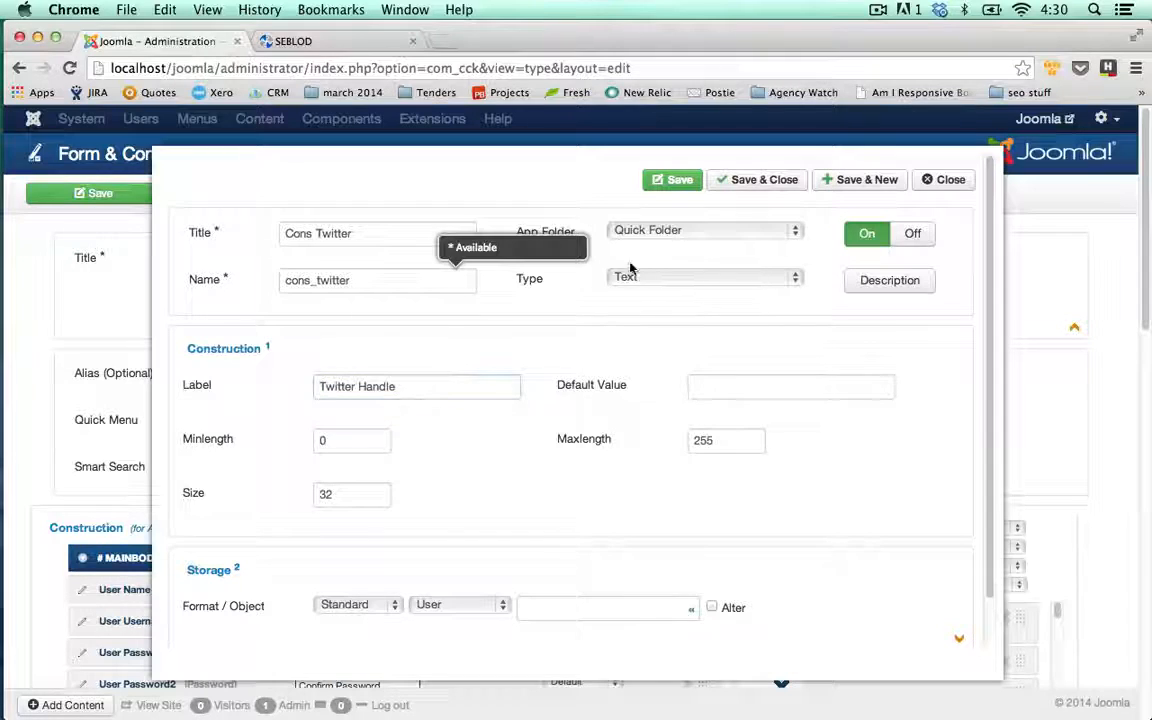
left_click(862, 190)
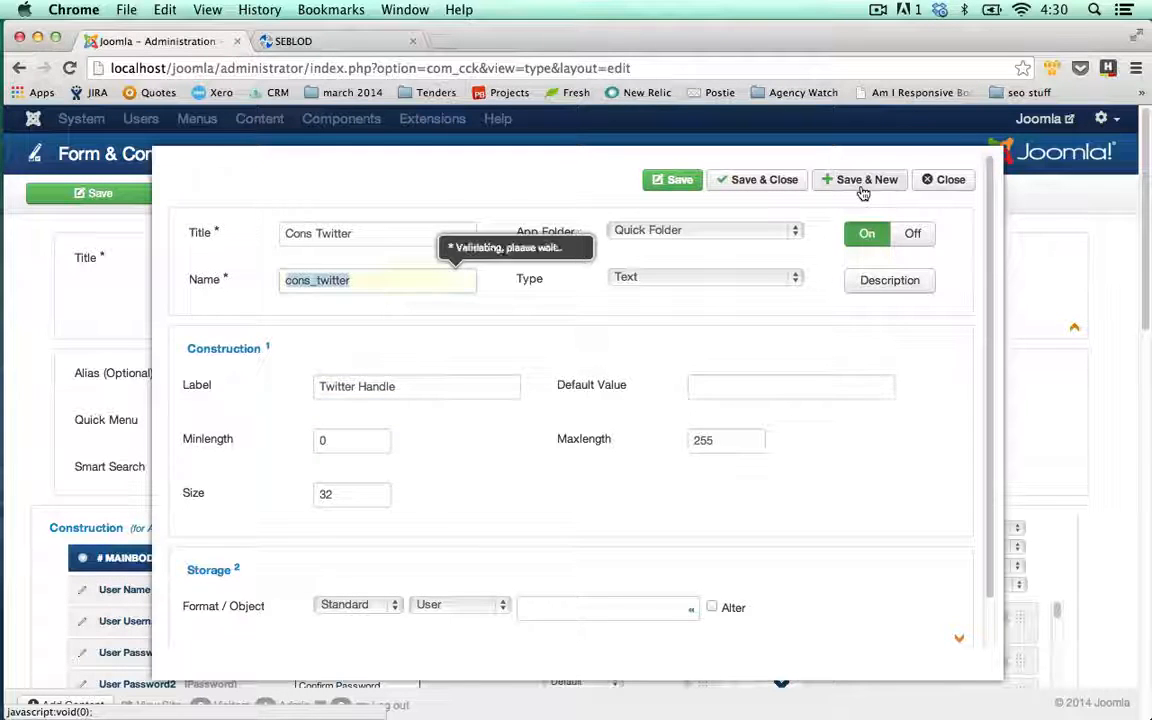
Create the Cons Linkedin field labelled 'Linkedin Profile URL' and save and close it
left_click(418, 233)
type("C")
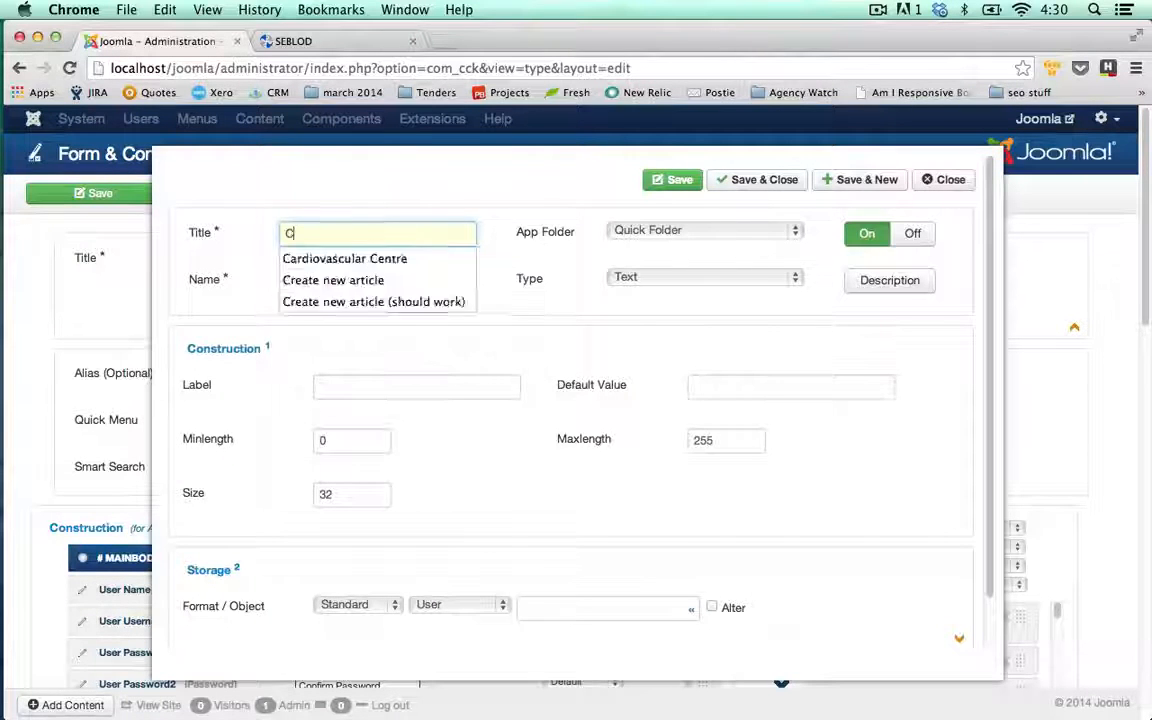
type("ons Linke")
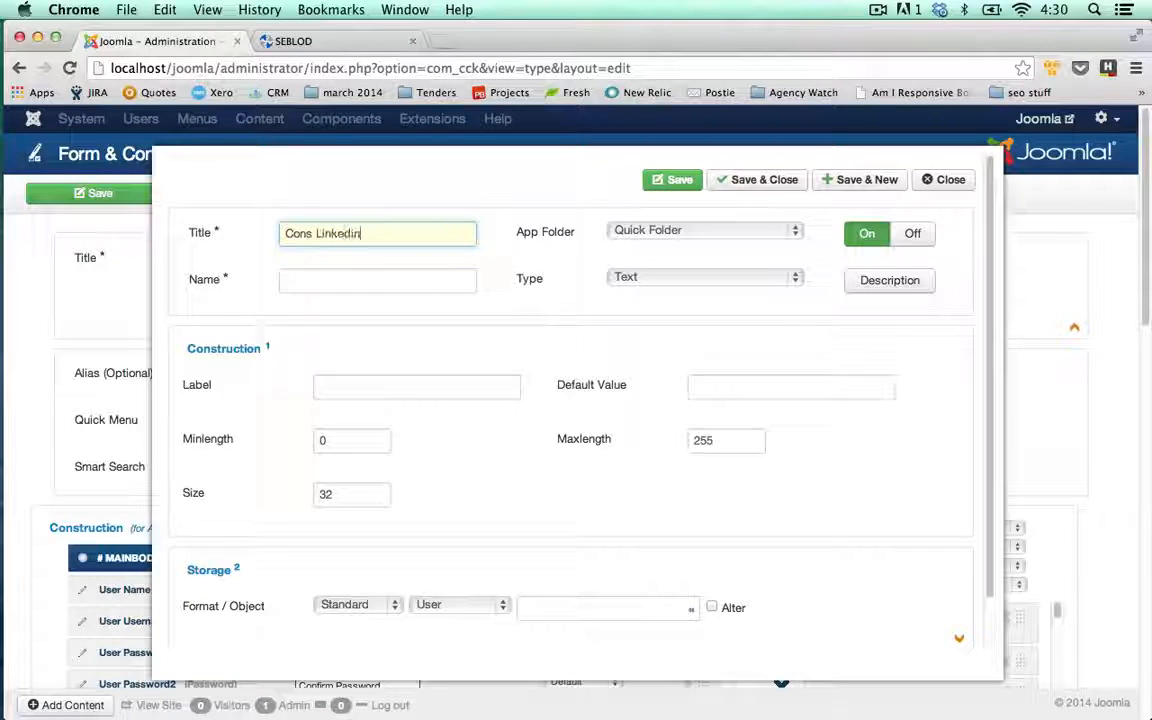
type("din")
key("Tab")
key("Tab")
left_click(424, 380)
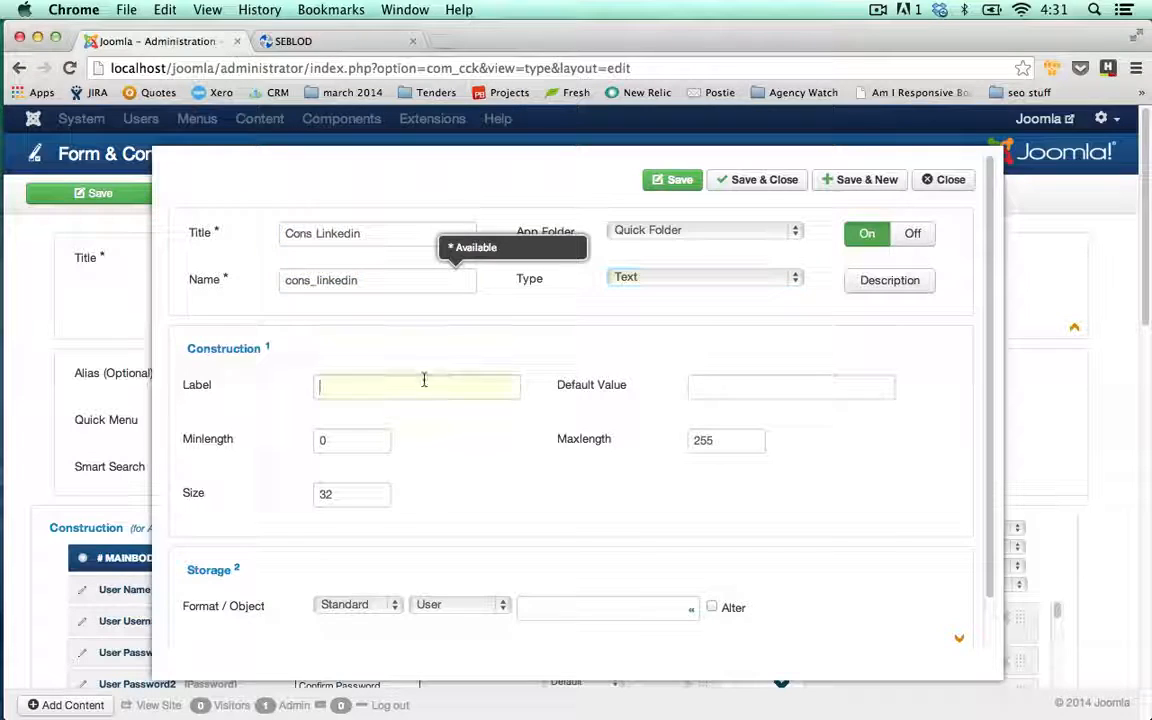
type("Linkedin P")
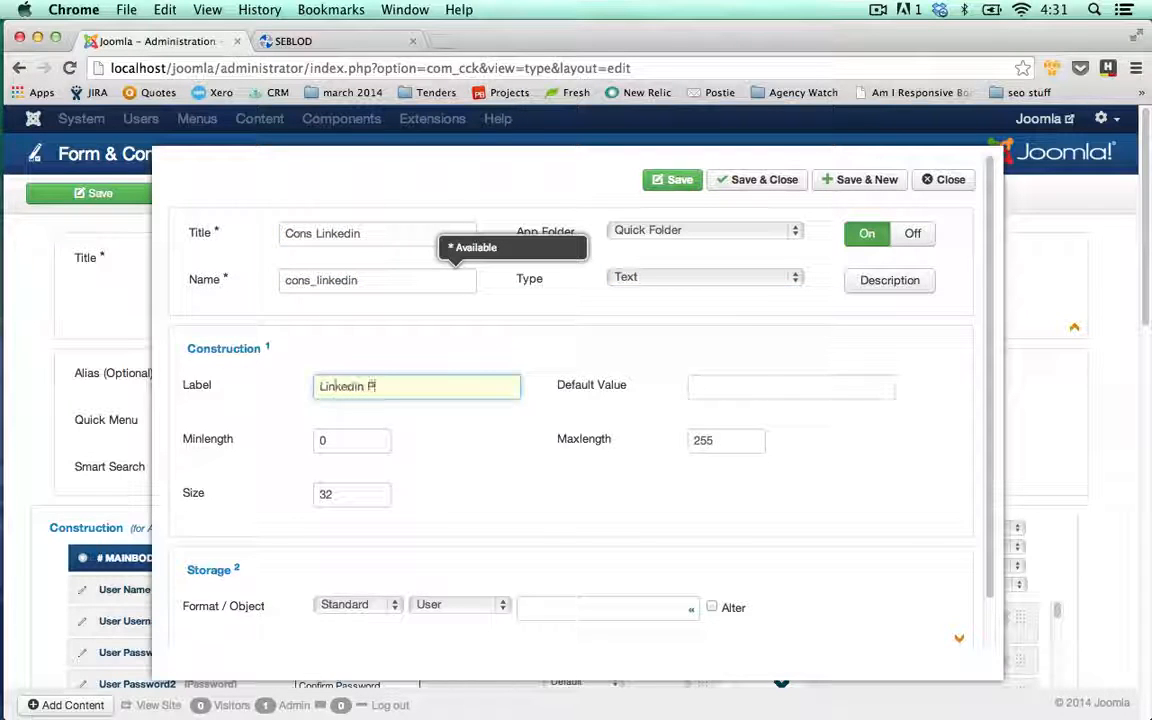
type("rofile URL")
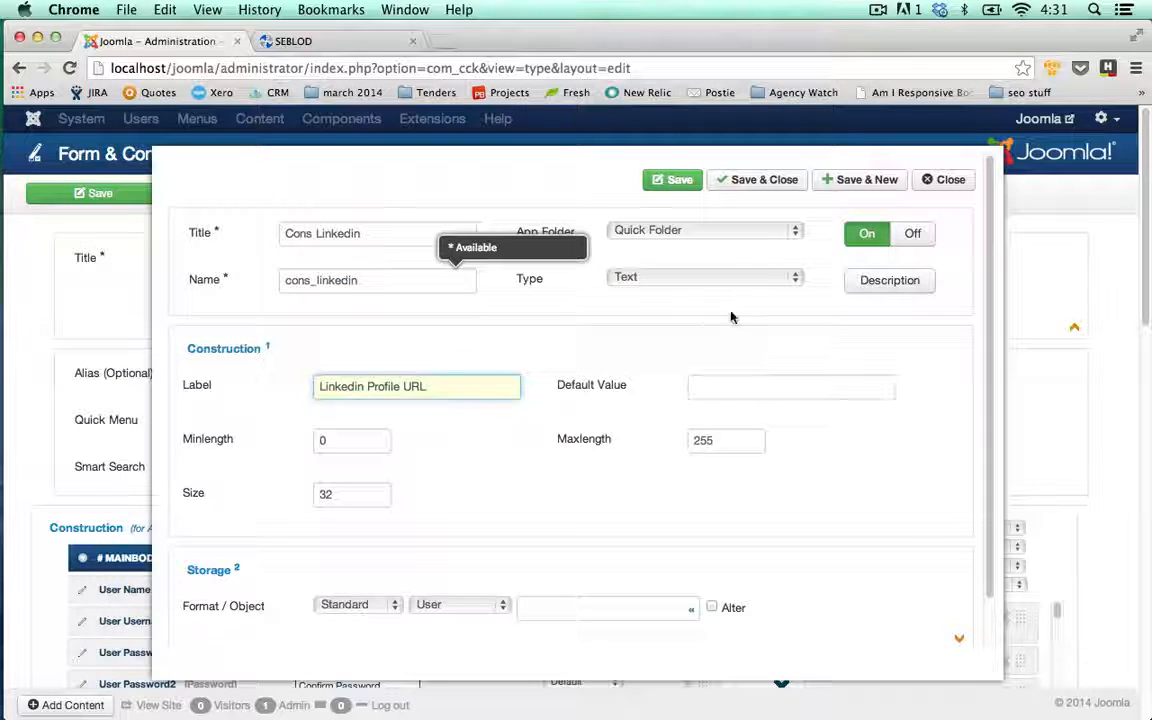
left_click(759, 181)
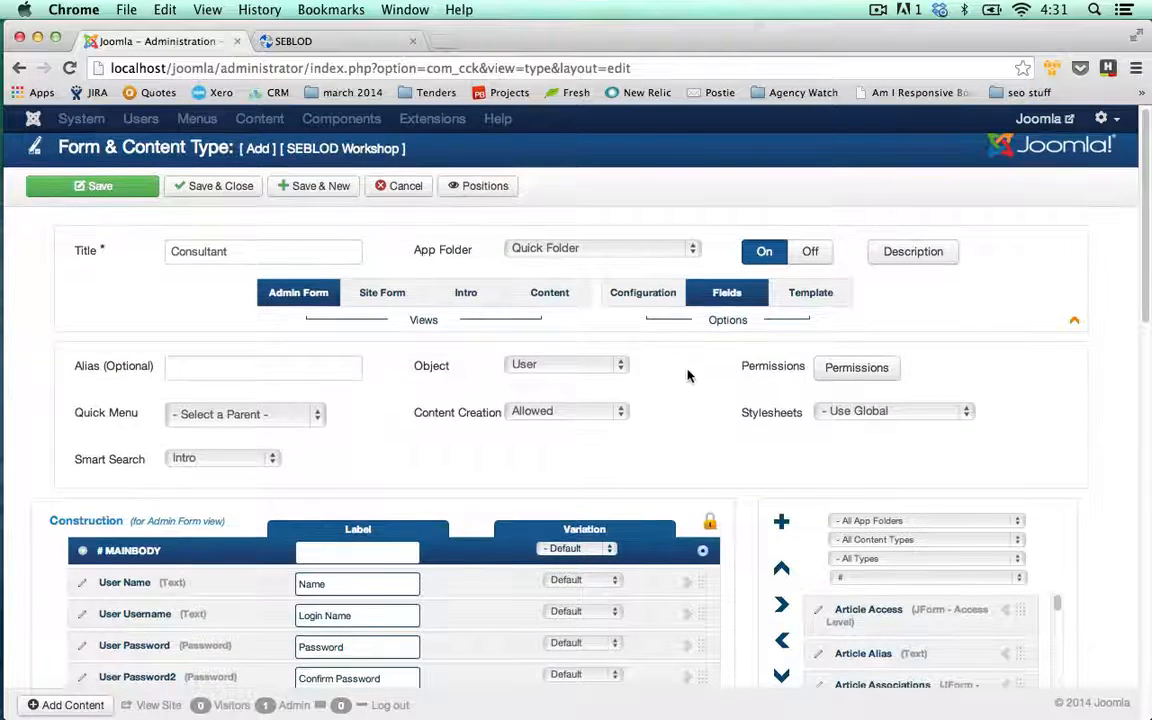
Scroll the Construction list to confirm Cons Linkedin was added, then scroll back up
scroll(689, 373, "down", 5)
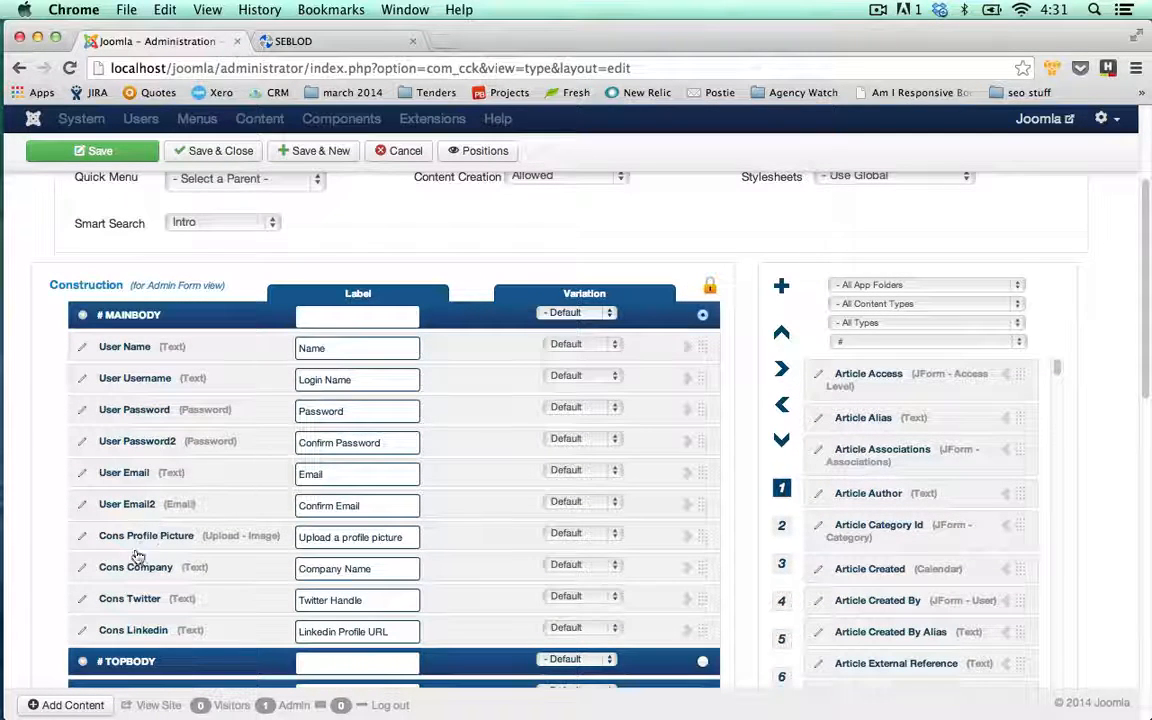
scroll(203, 533, "up", 1)
scroll(389, 471, "up", 5)
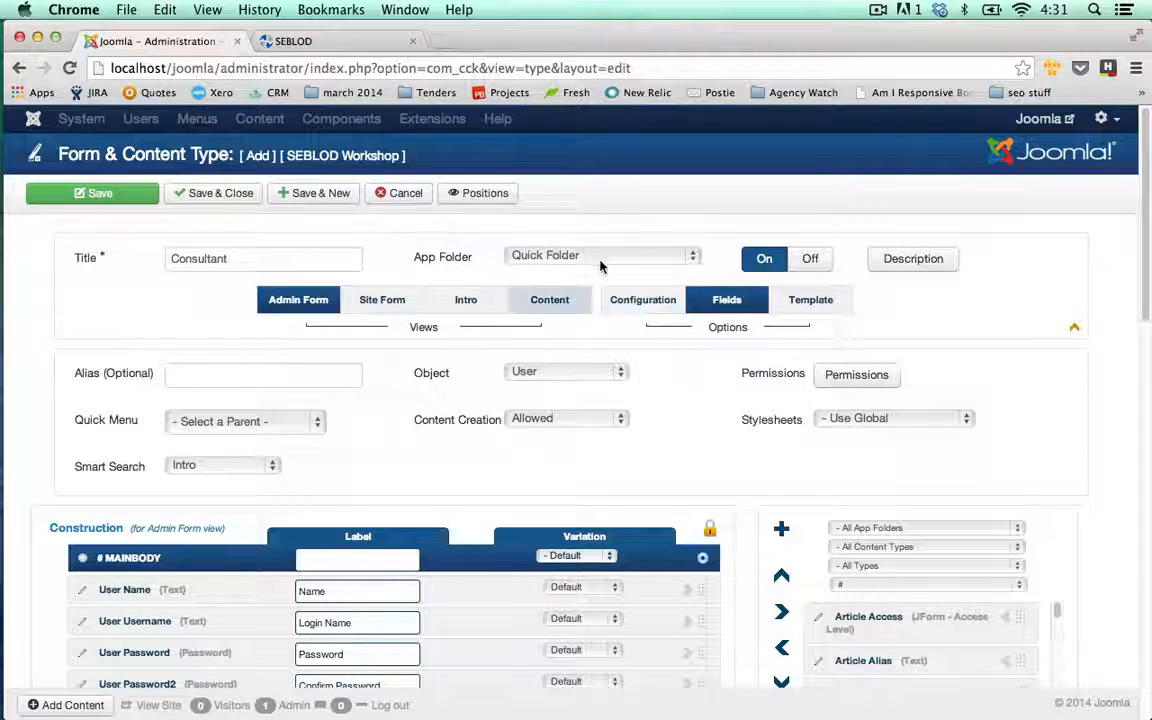
Assign the Consultant content type to the Staff Directory app folder and save and close it
left_click(695, 256)
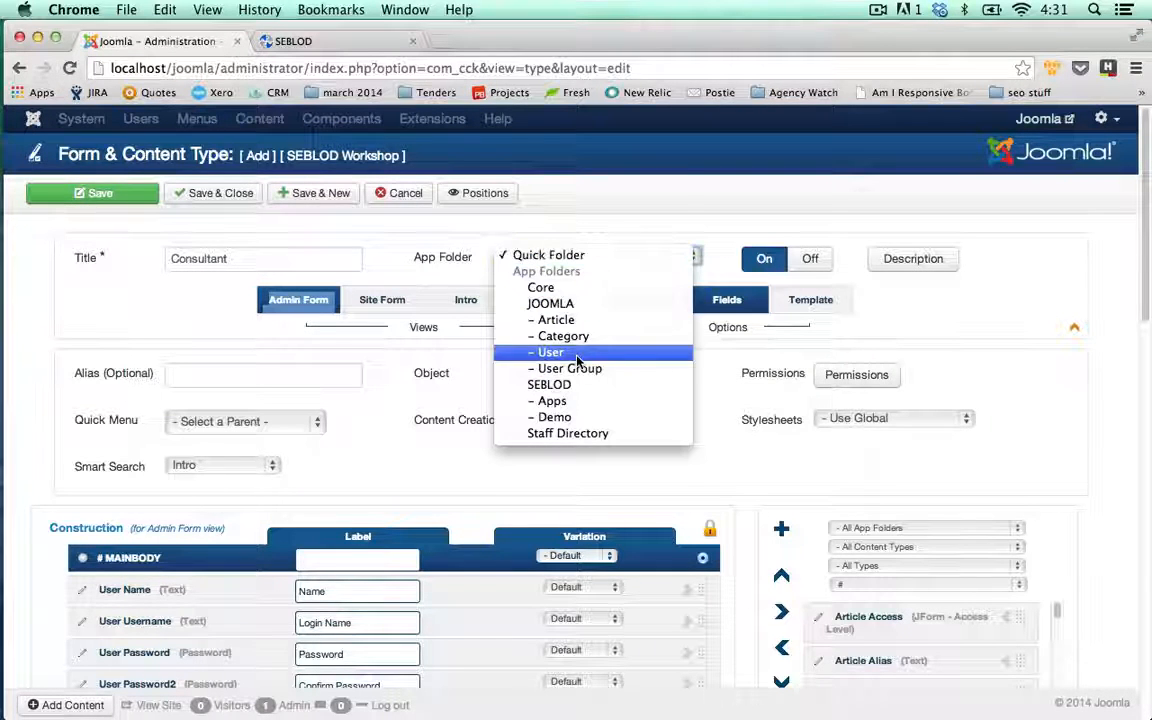
key("Escape")
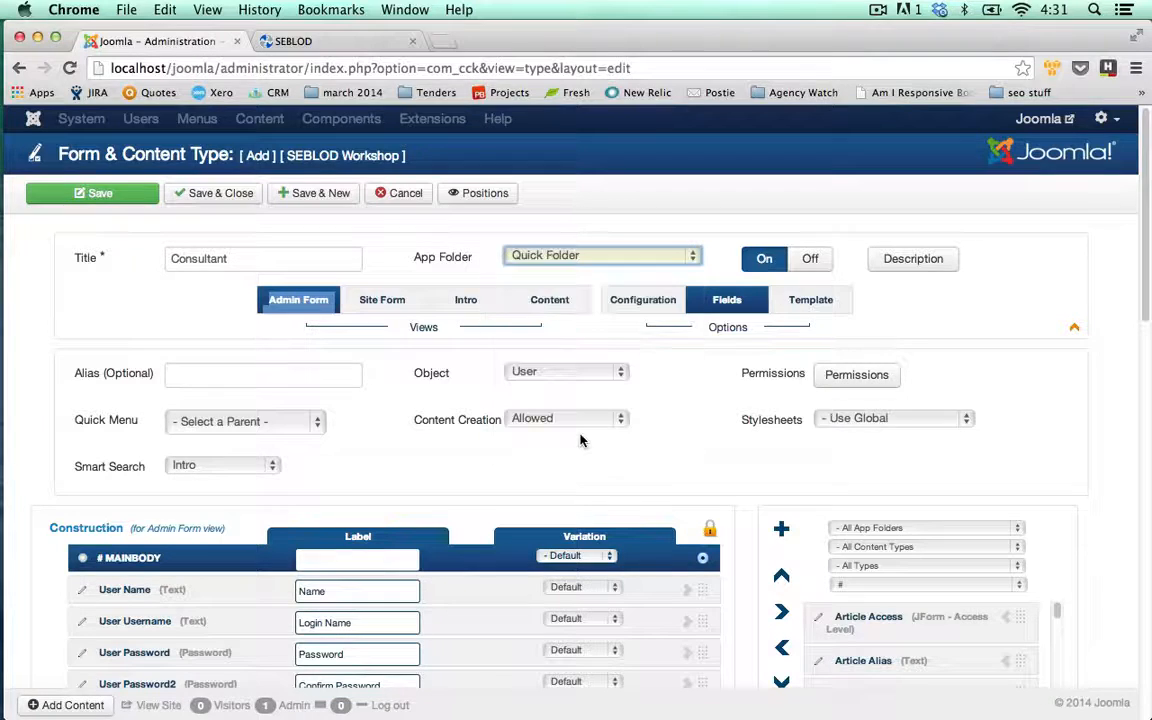
left_click(441, 248)
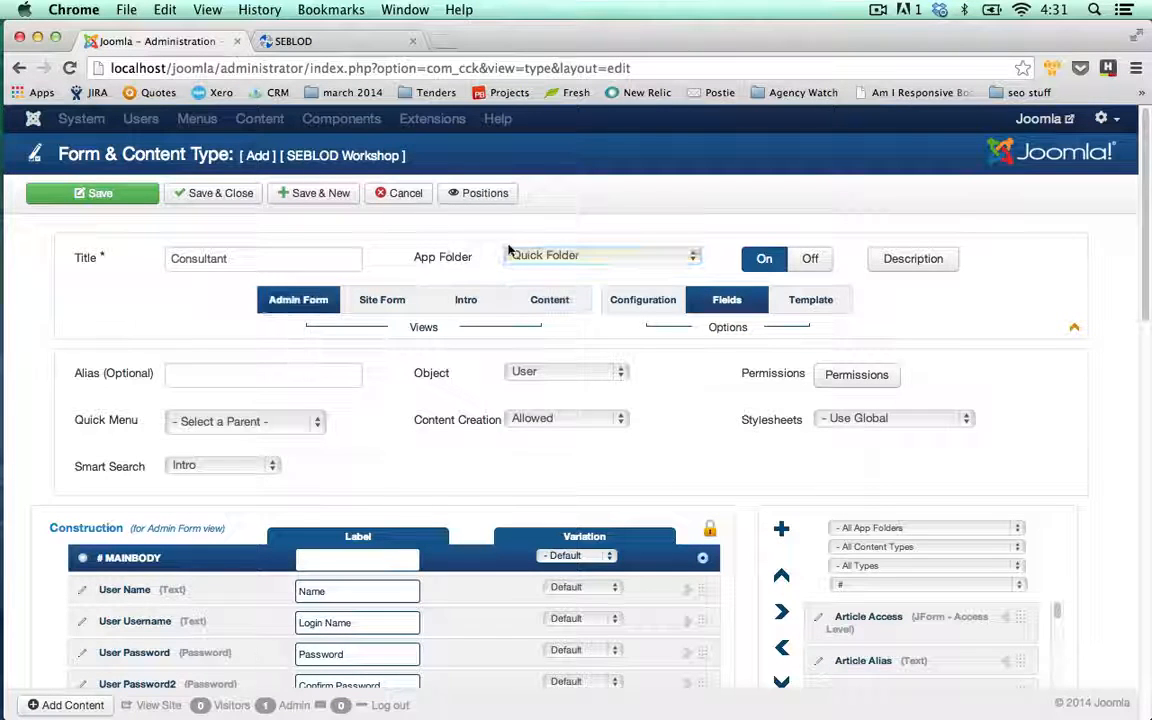
left_click(591, 257)
left_click(558, 436)
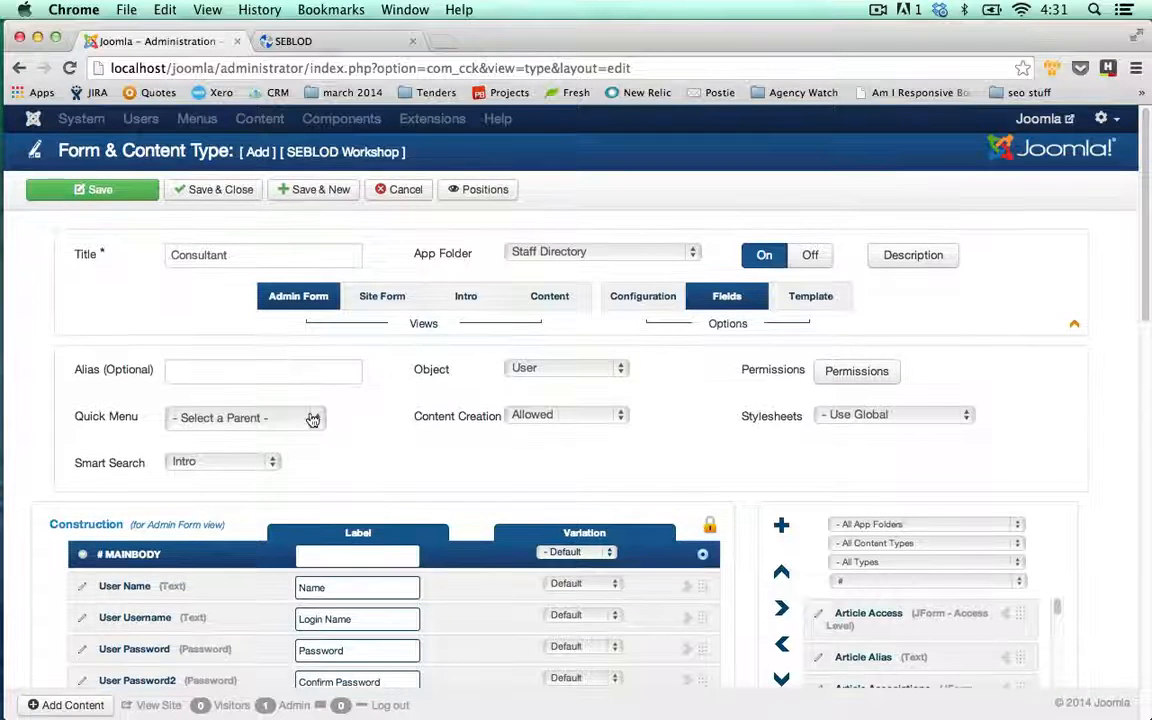
scroll(310, 418, "down", 5)
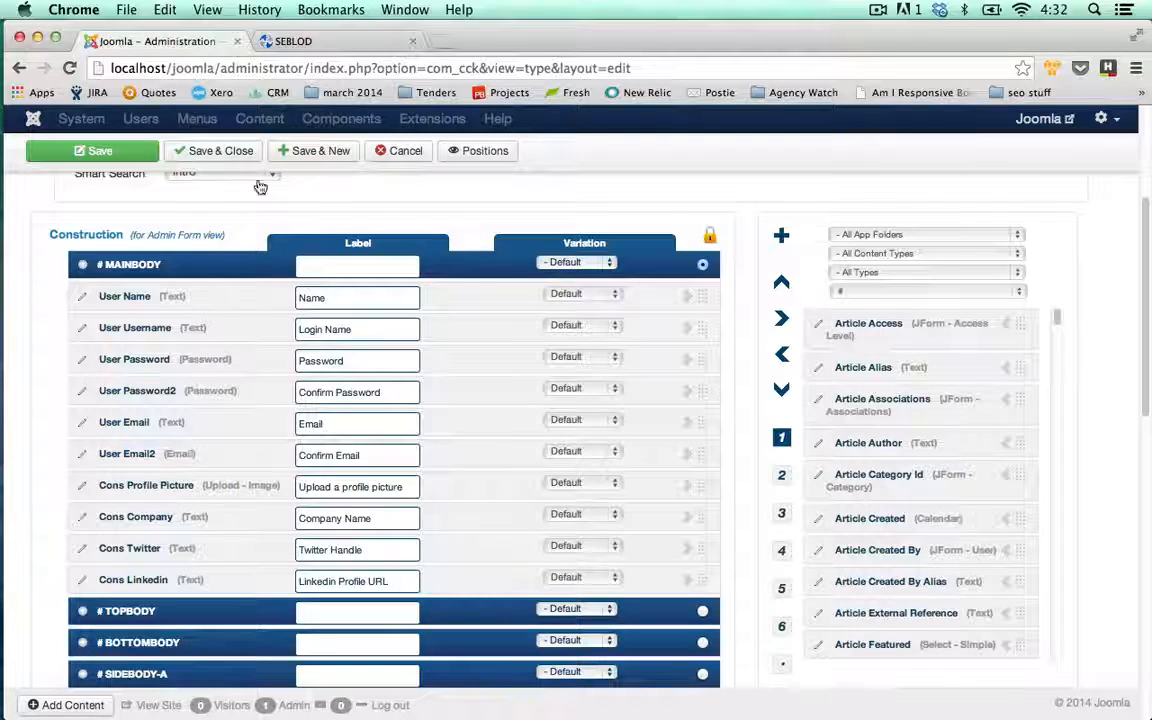
scroll(340, 220, "up", 5)
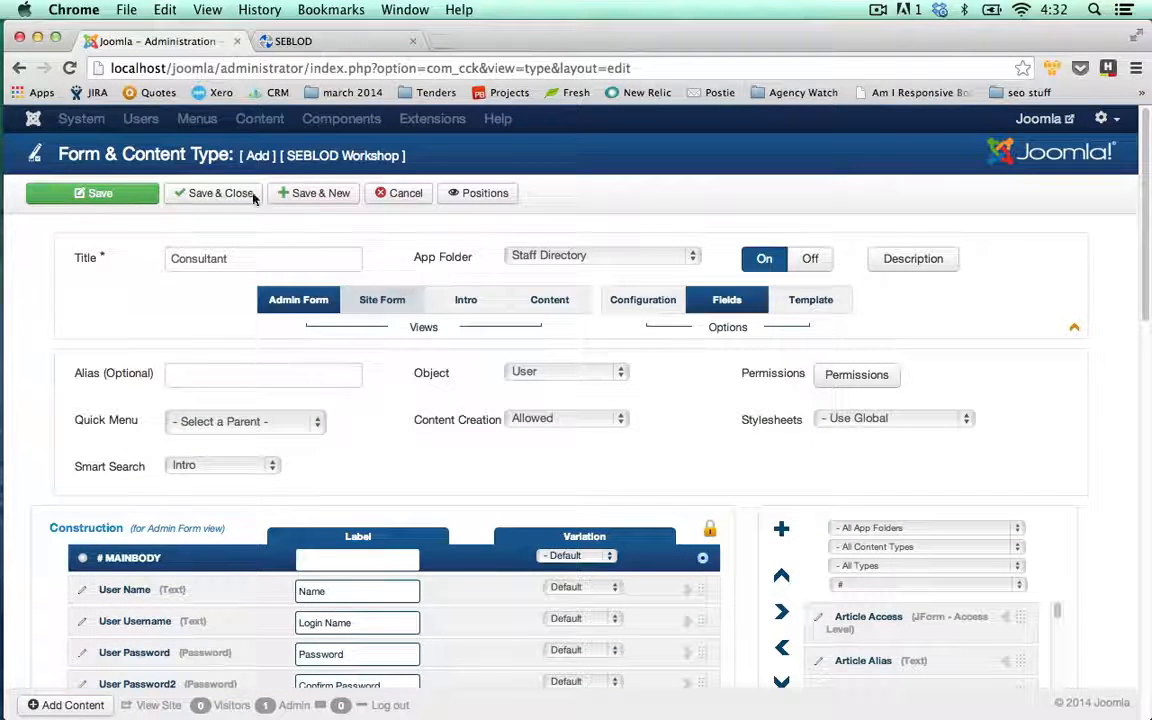
left_click(212, 190)
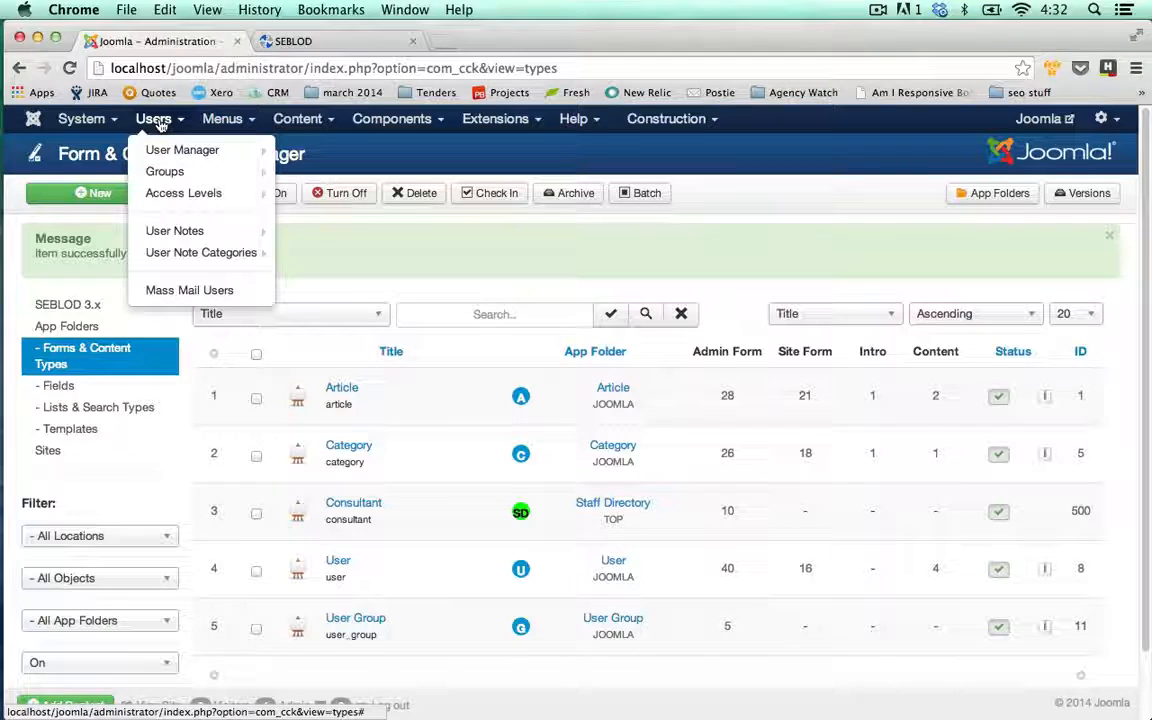
Look over the new-user form and the form choices offered for new articles, then back out
mouse_move(160, 150)
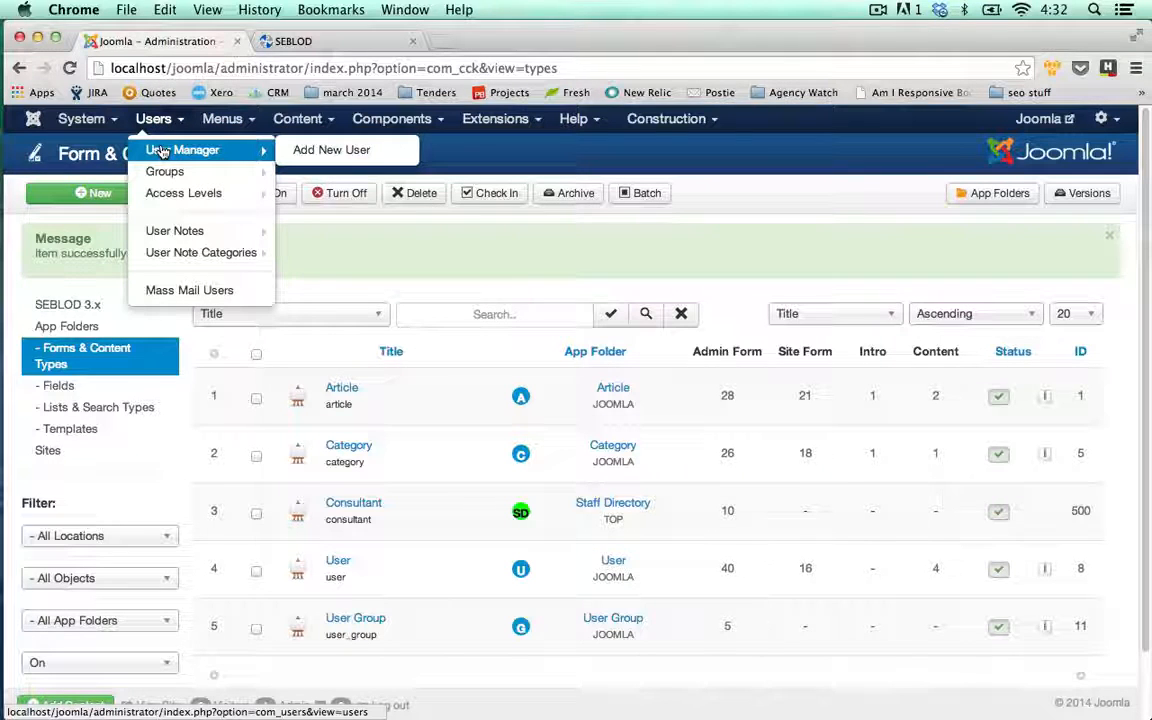
left_click(335, 150)
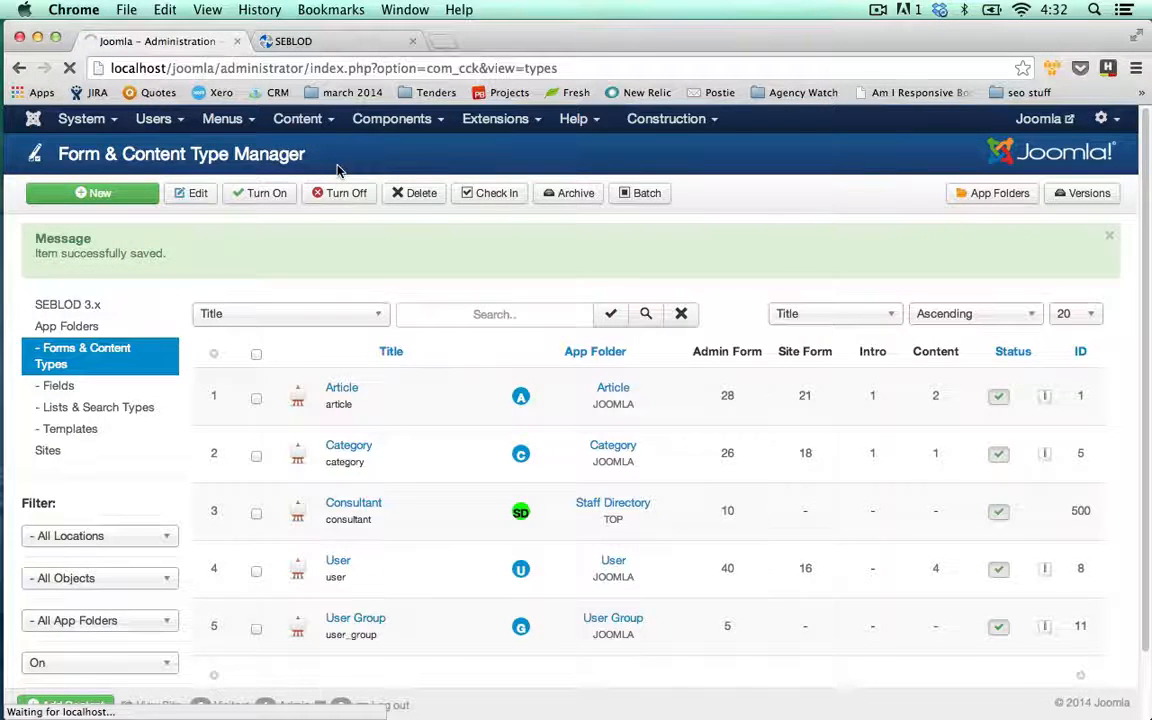
left_click(399, 194)
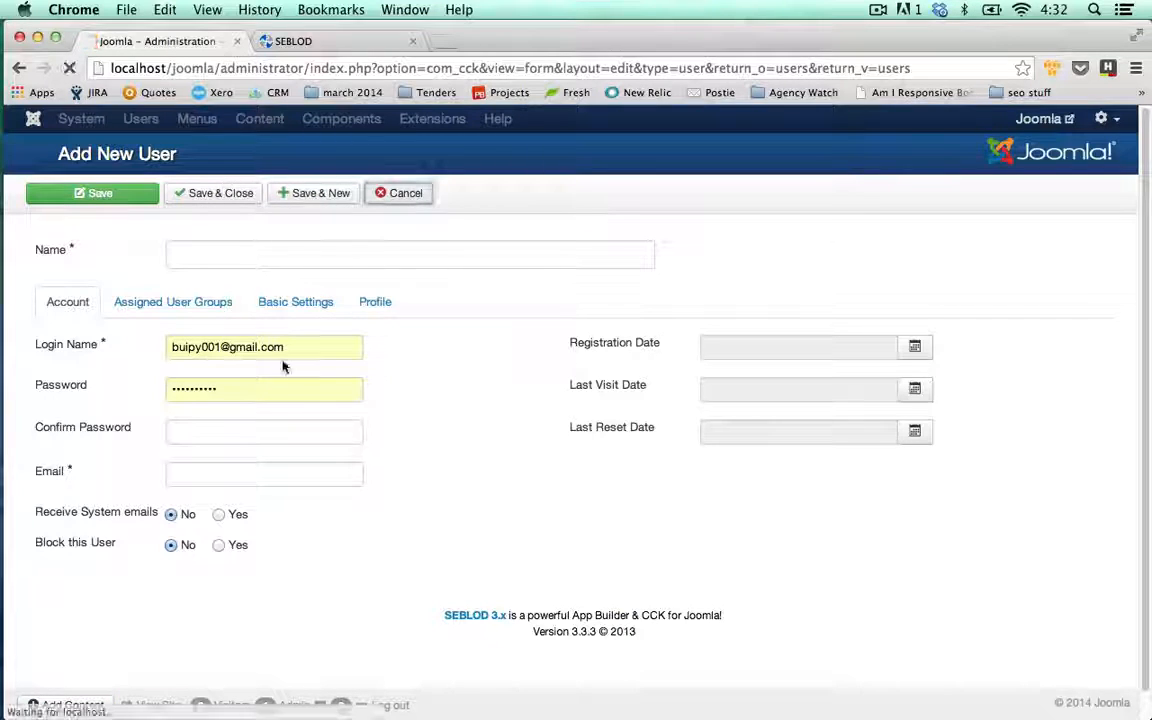
left_click(152, 120)
left_click(160, 149)
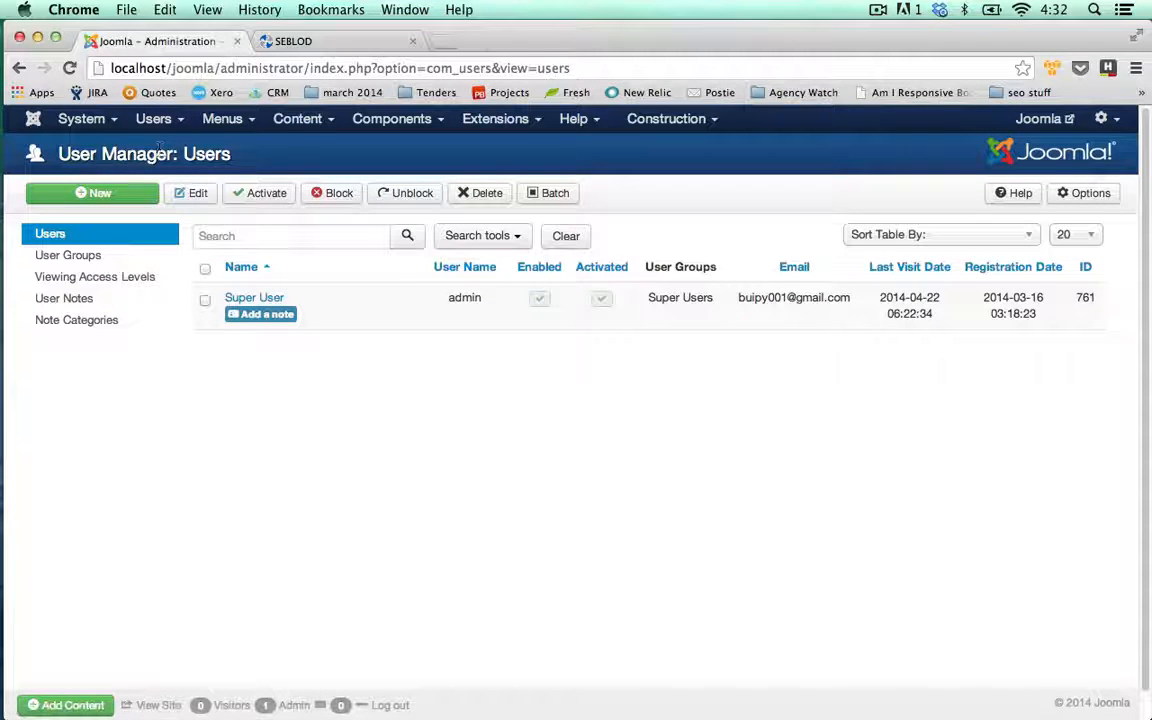
left_click(309, 120)
left_click(309, 149)
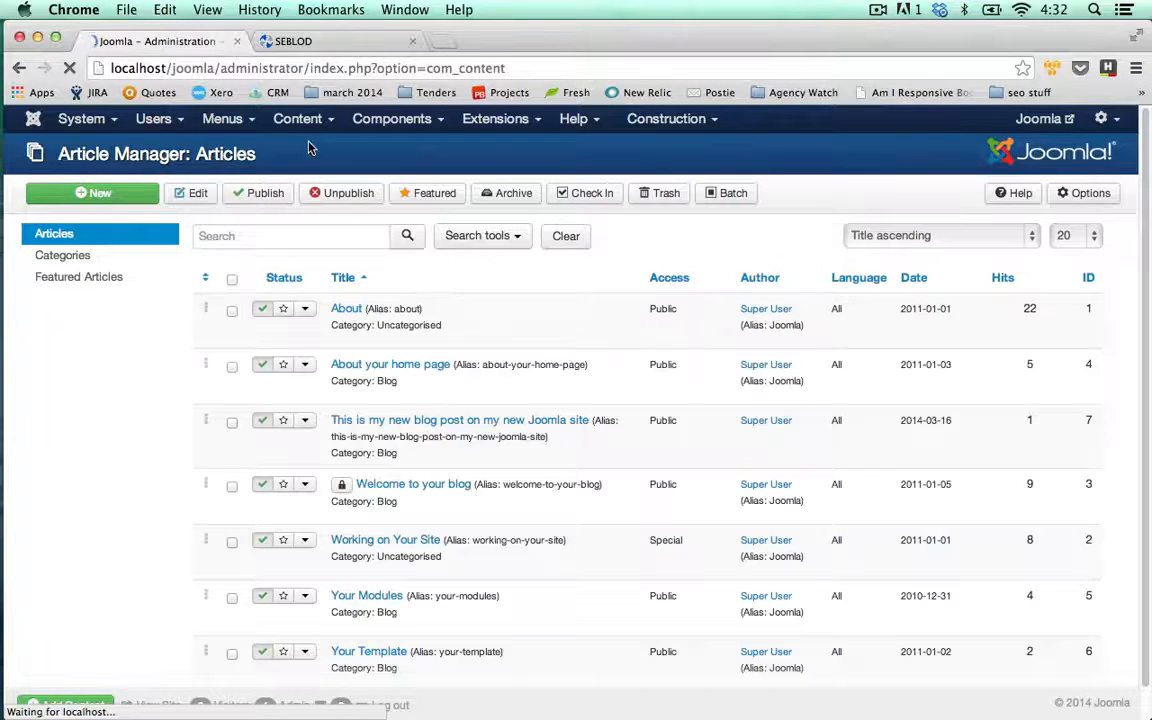
left_click(126, 199)
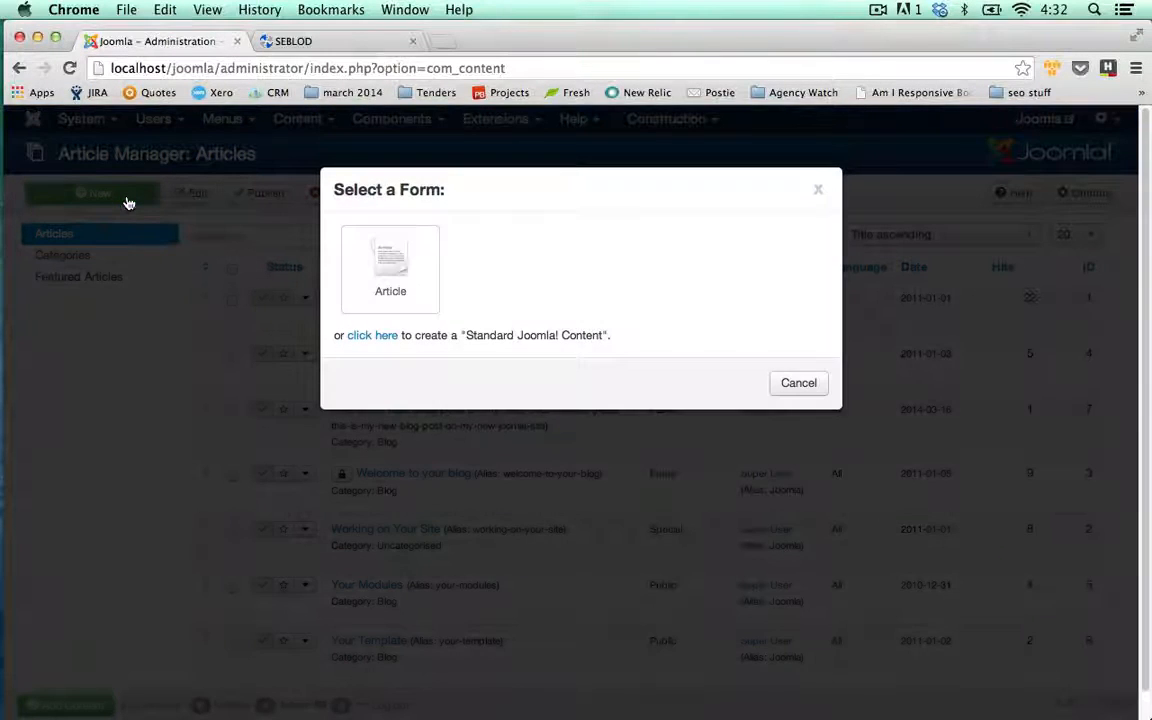
left_click(818, 189)
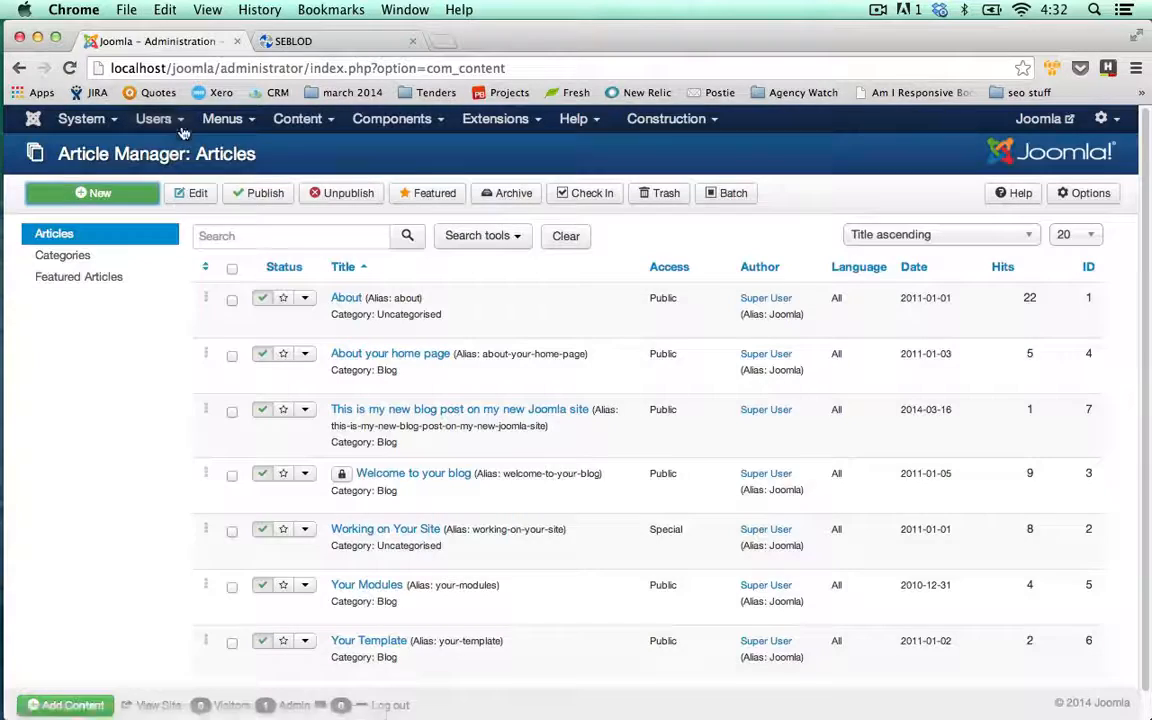
From the User Manager, start a new user using the Consultant form
left_click(155, 119)
left_click(165, 148)
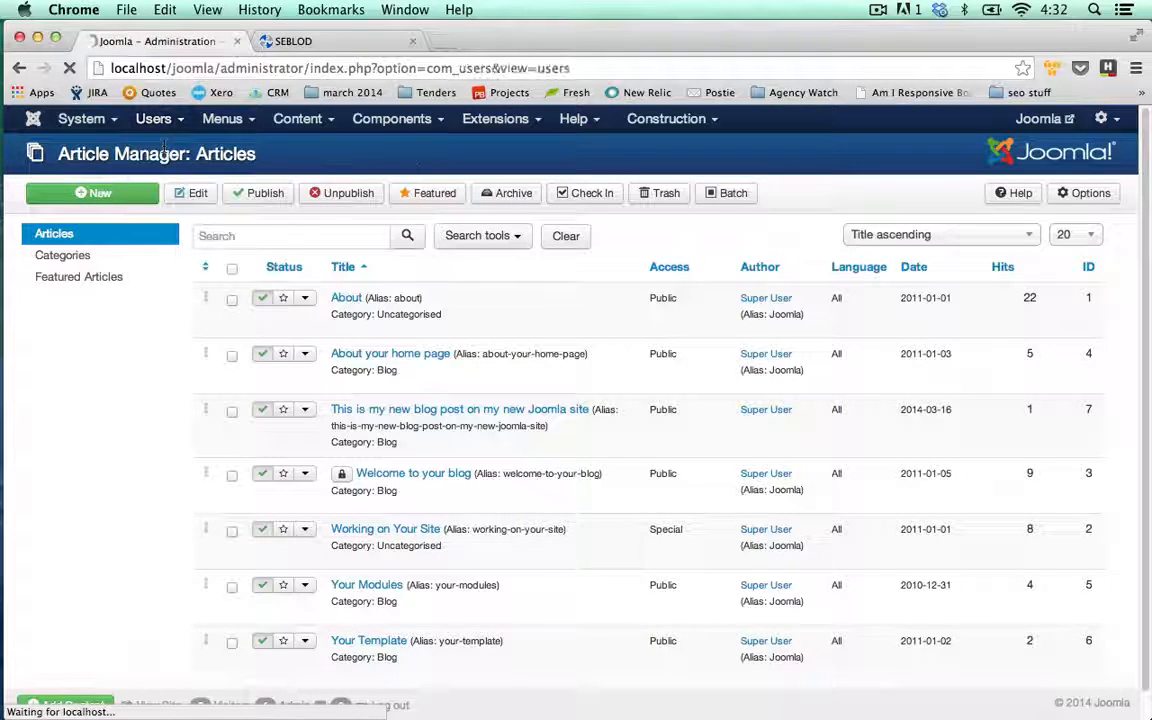
left_click(126, 196)
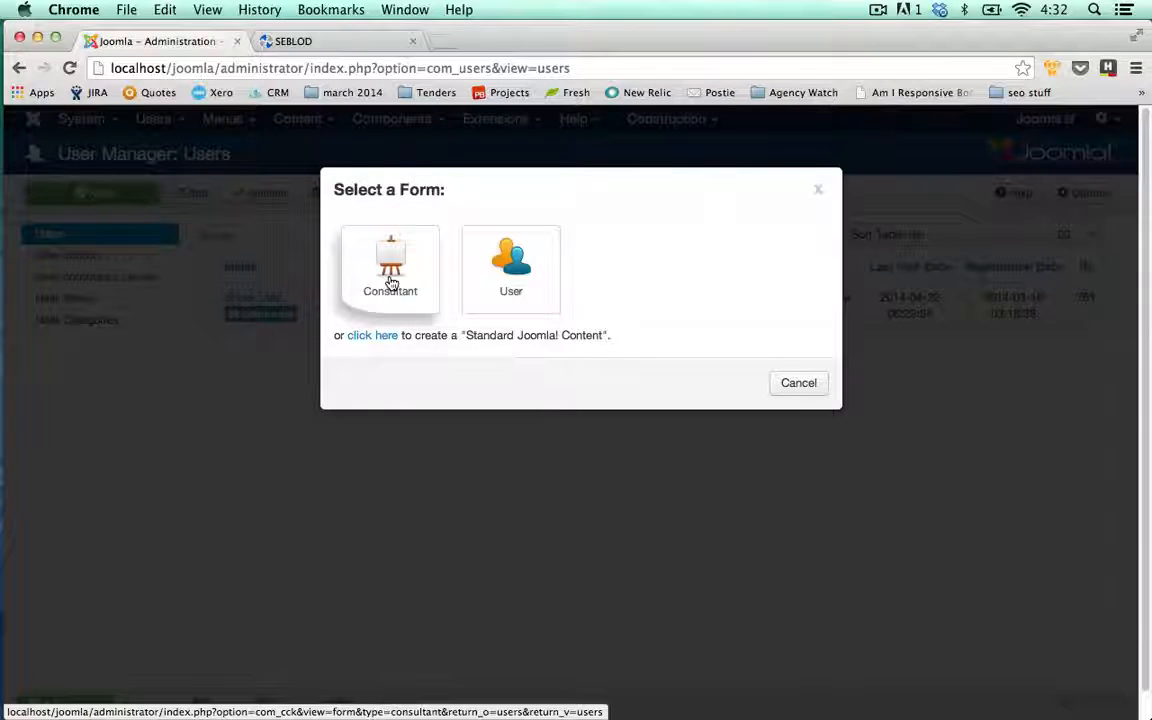
left_click(390, 283)
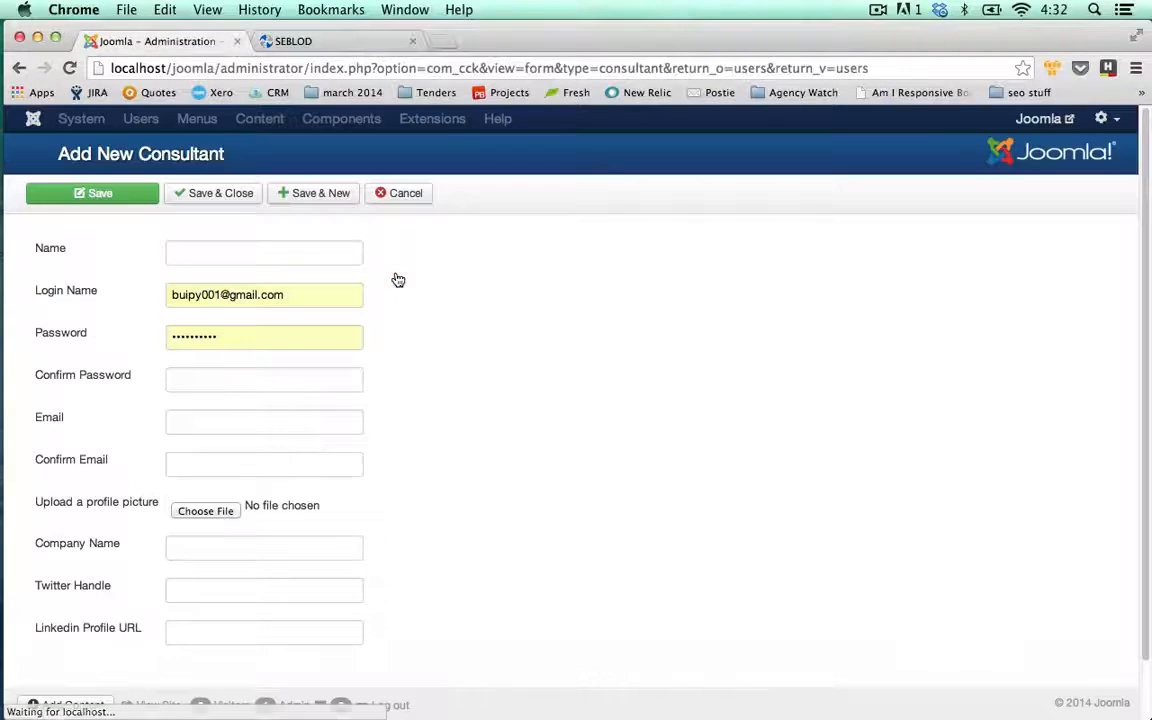
Enter the consultant's name, a login value and the account password
scroll(314, 301, "down", 2)
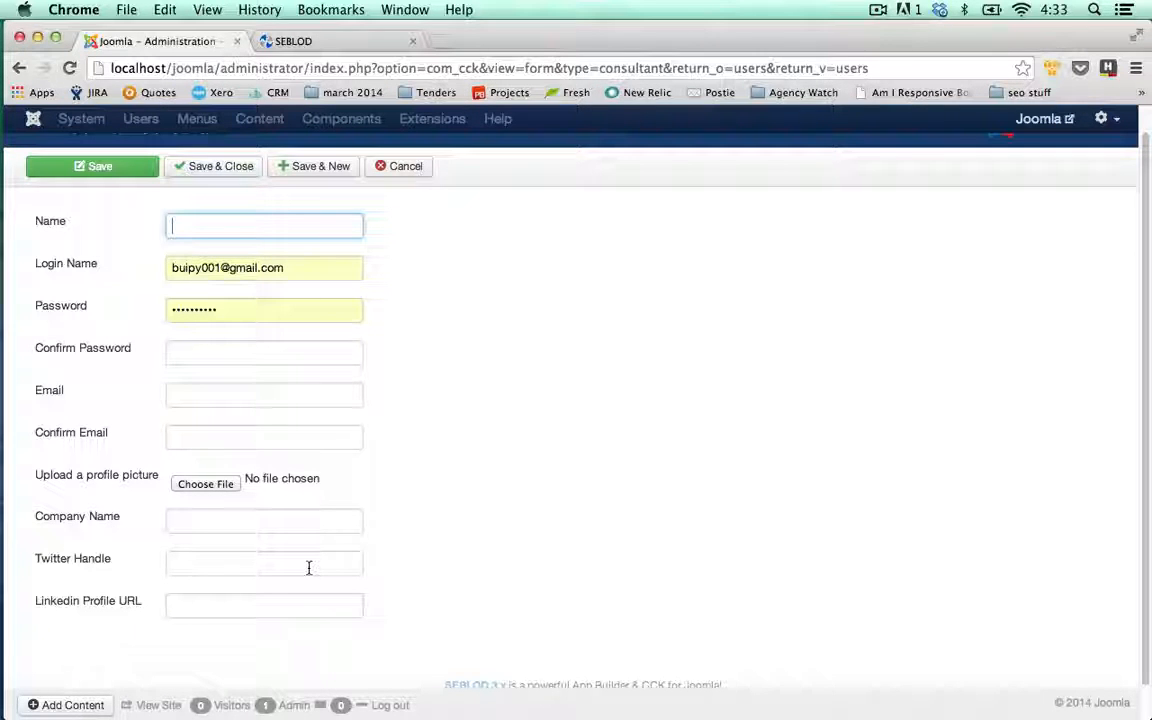
type("James")
key("Tab")
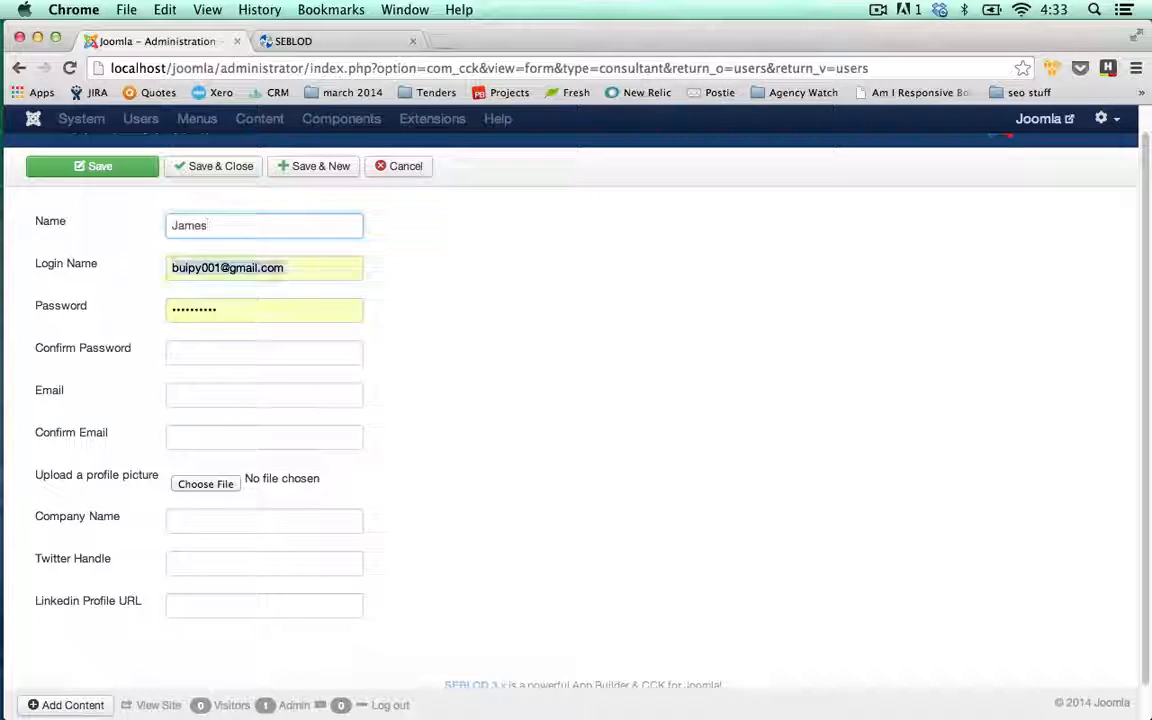
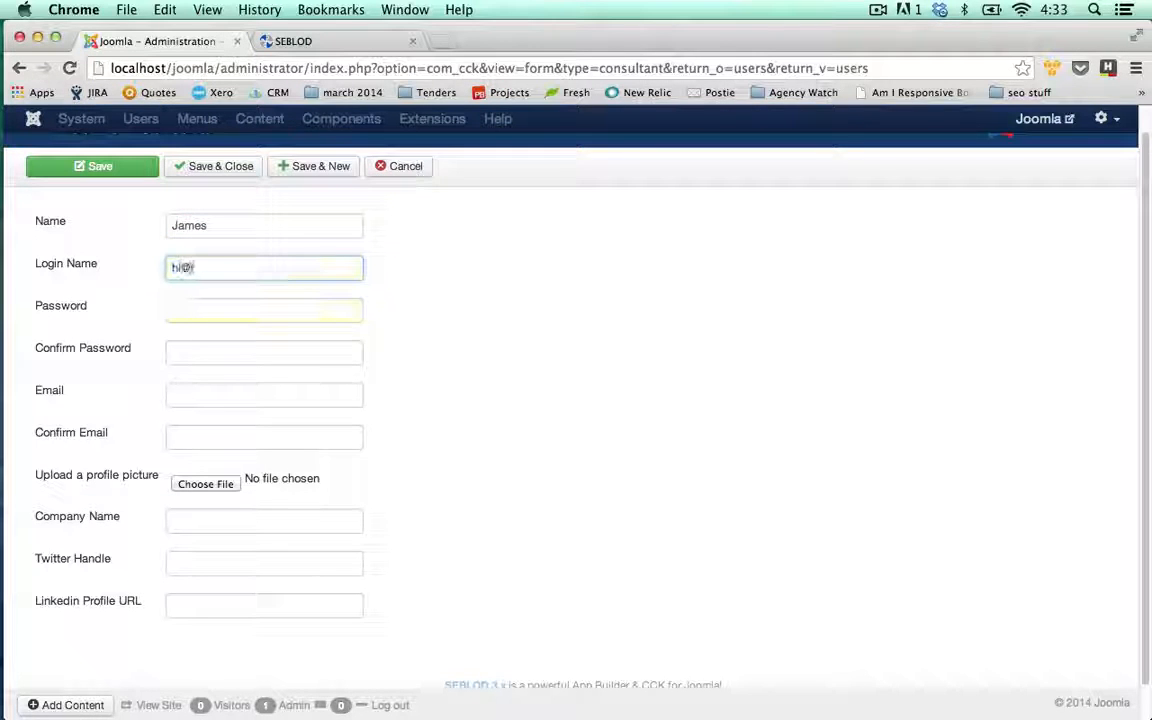
key("Tab")
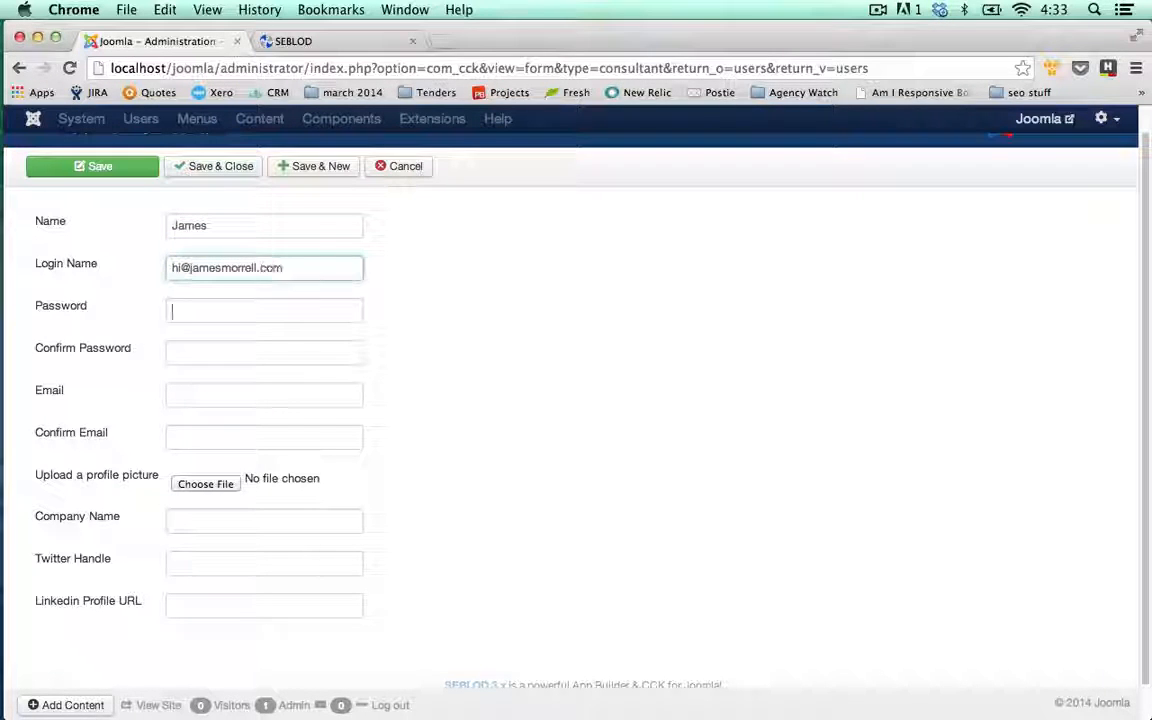
type("***")
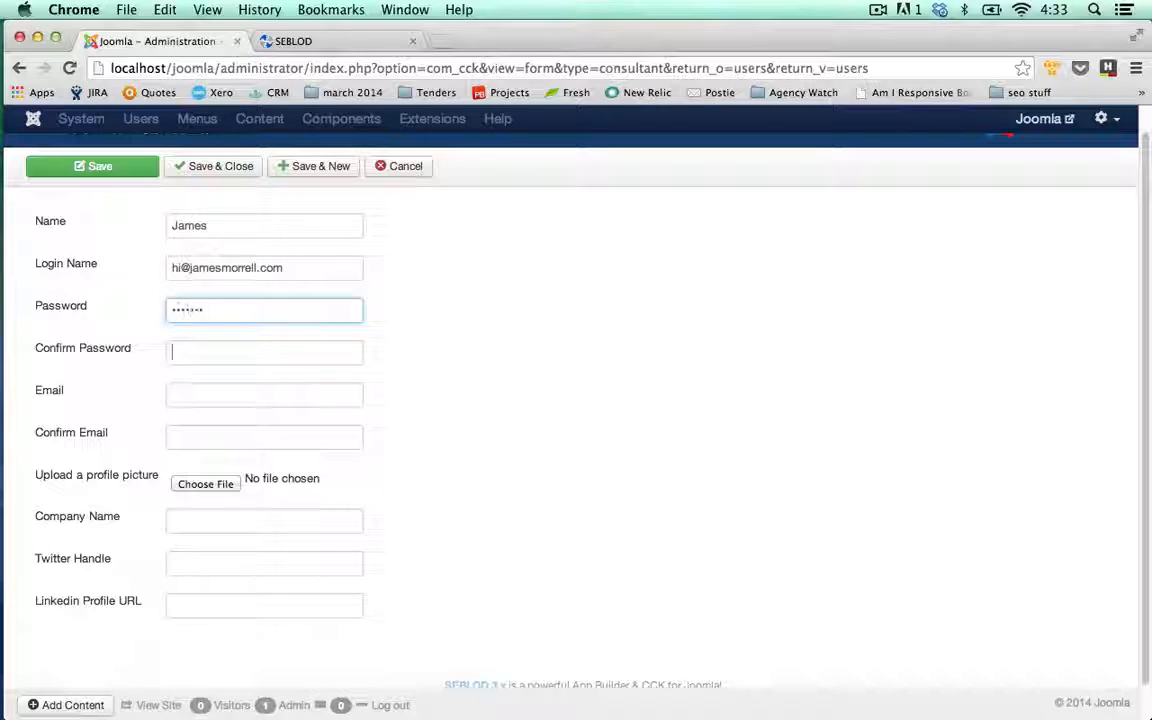
type("**")
key("Tab")
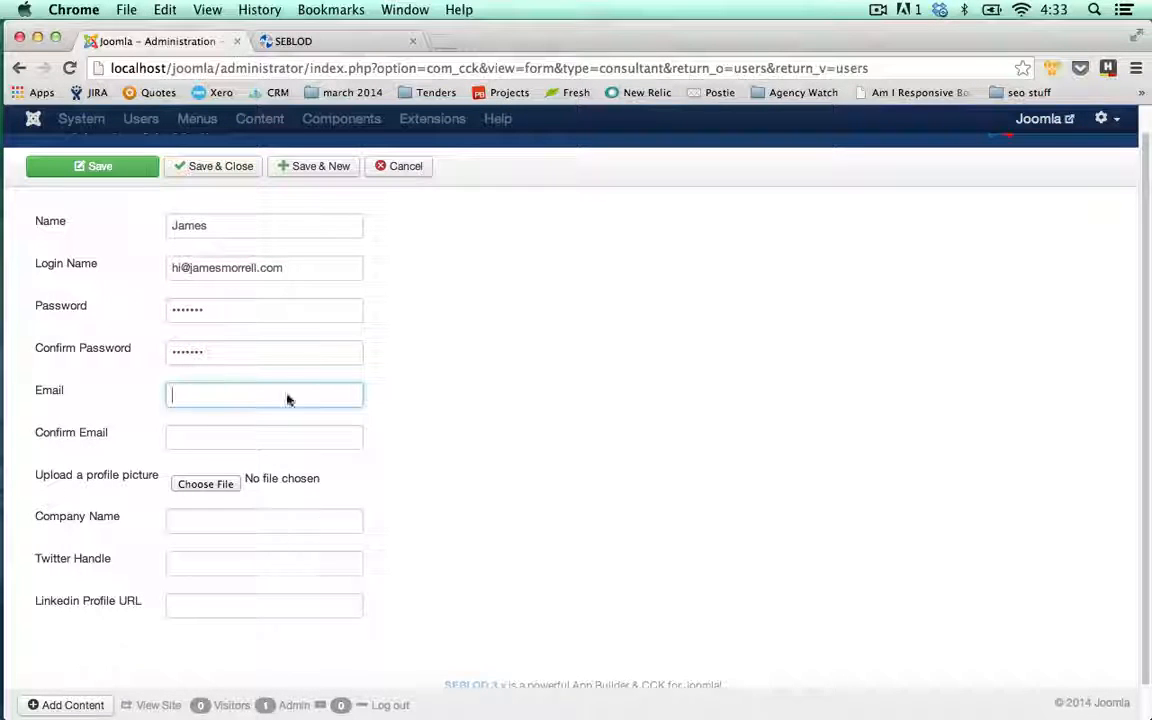
Replace the Login Name with the consultant's chosen username
left_click_drag(288, 268, 146, 264)
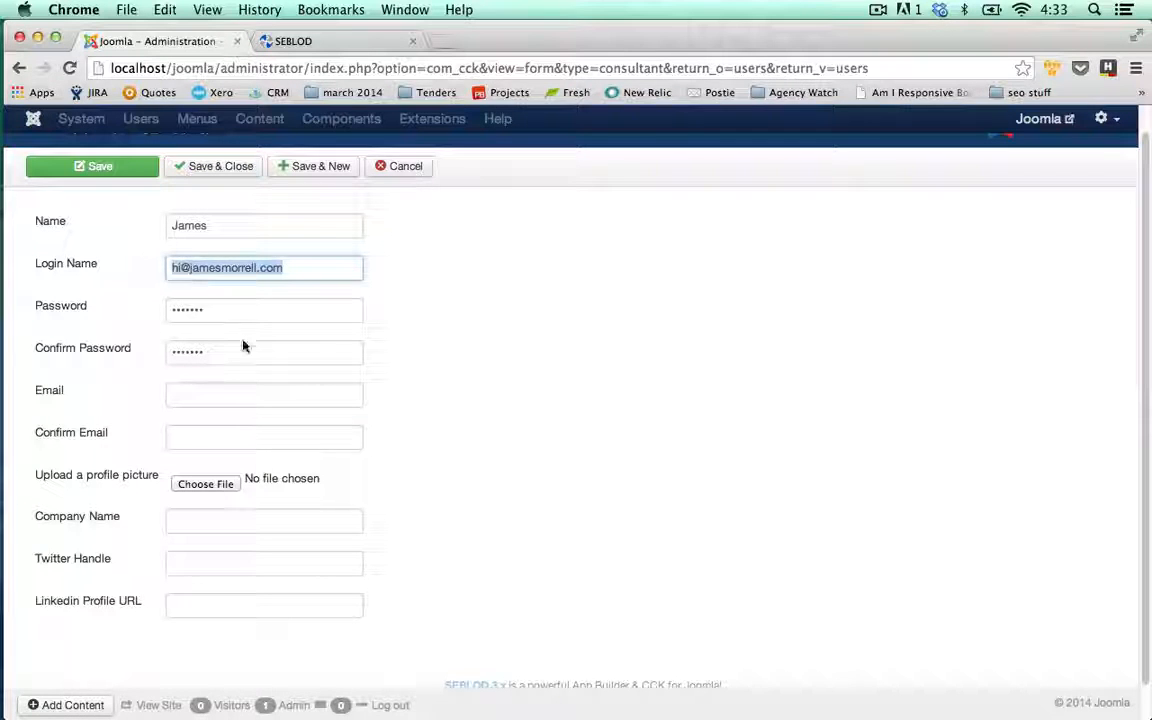
type("x")
key("BackSpace")
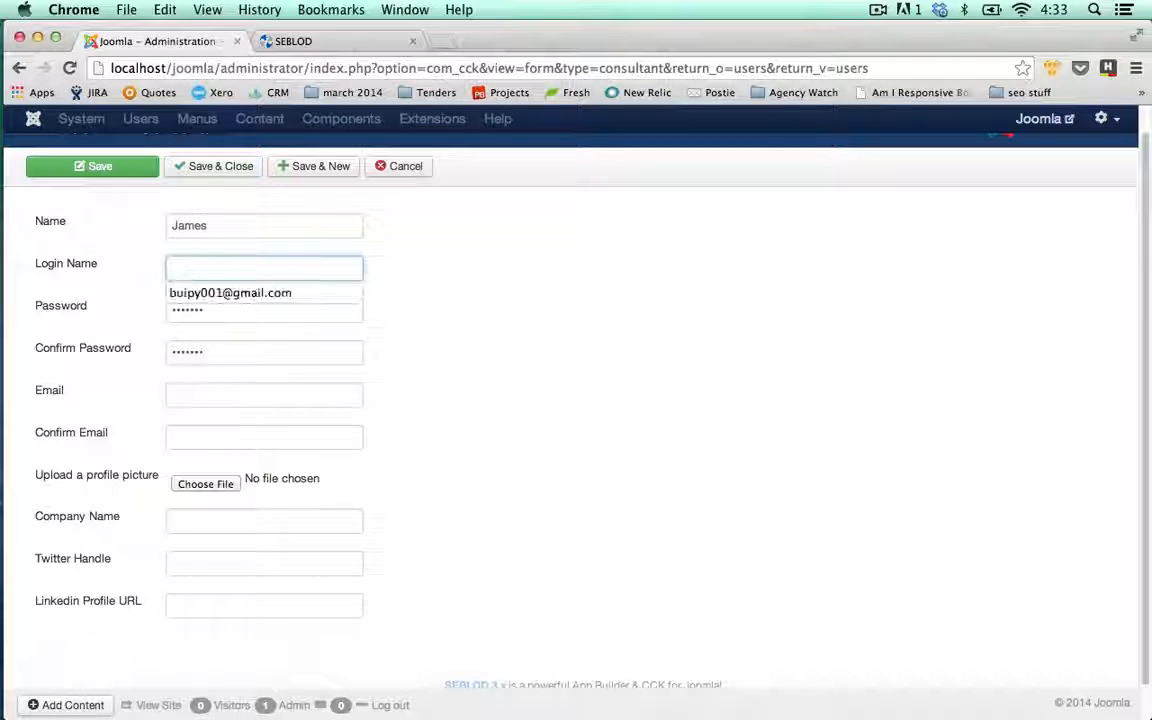
type("j")
key("BackSpace")
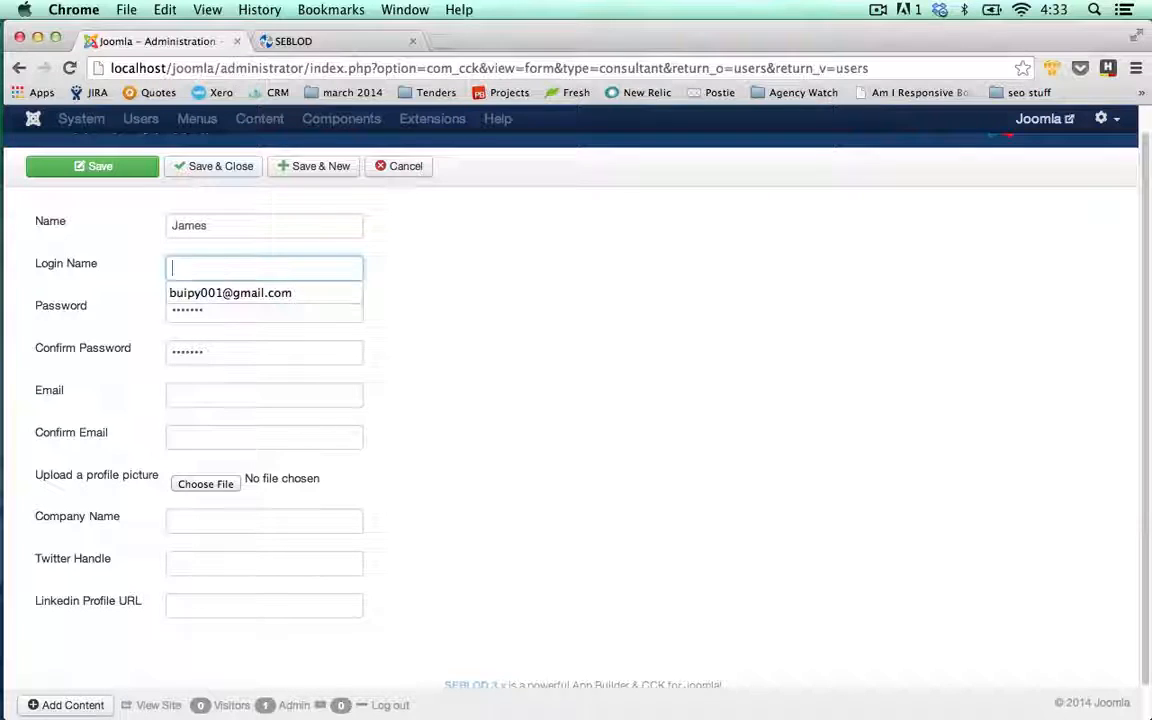
type("JamesM")
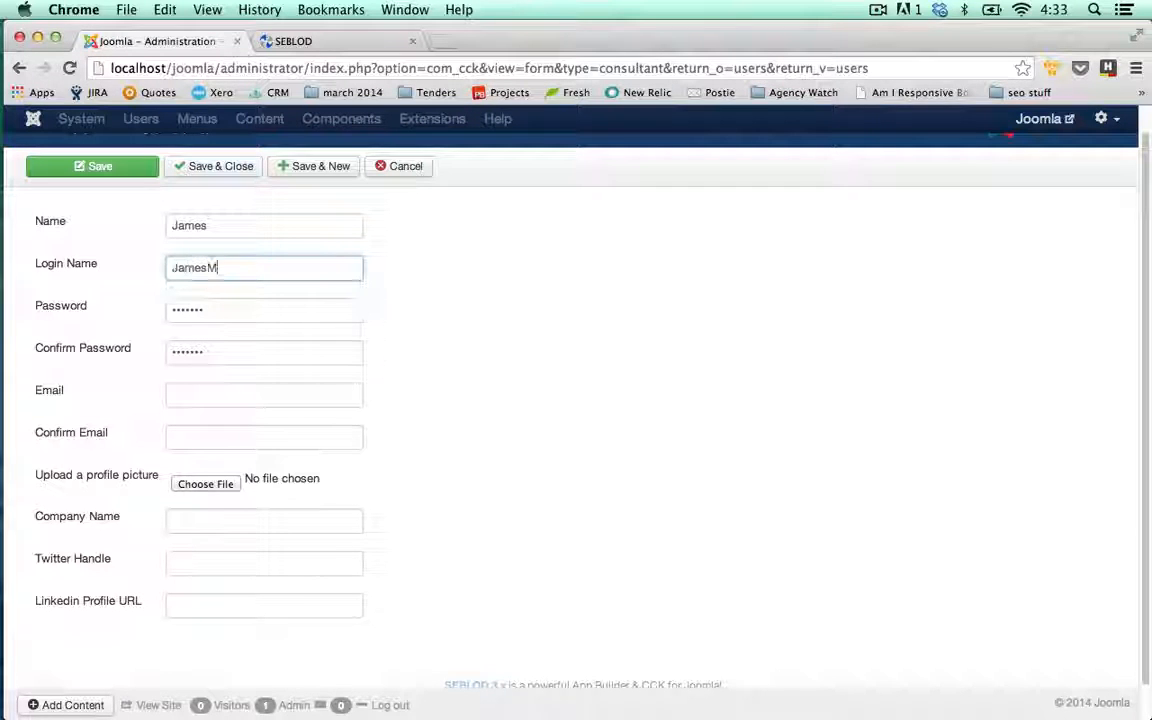
Enter the consultant's e-mail address and copy it into Confirm Email
left_click(195, 391)
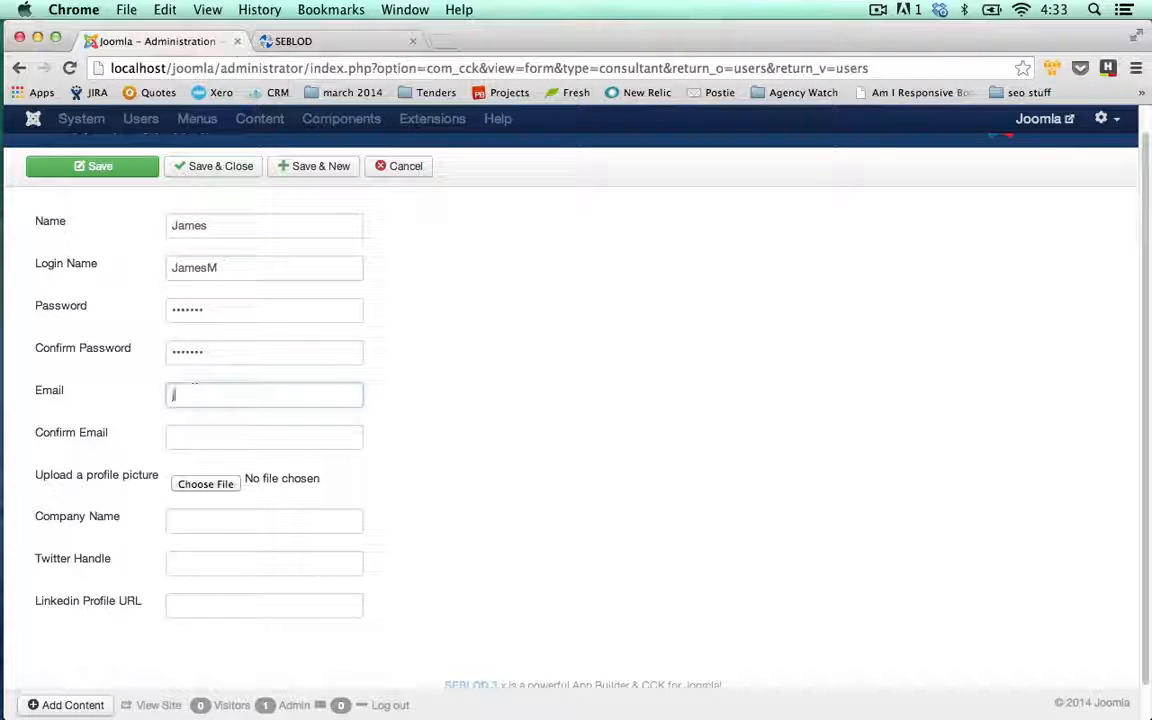
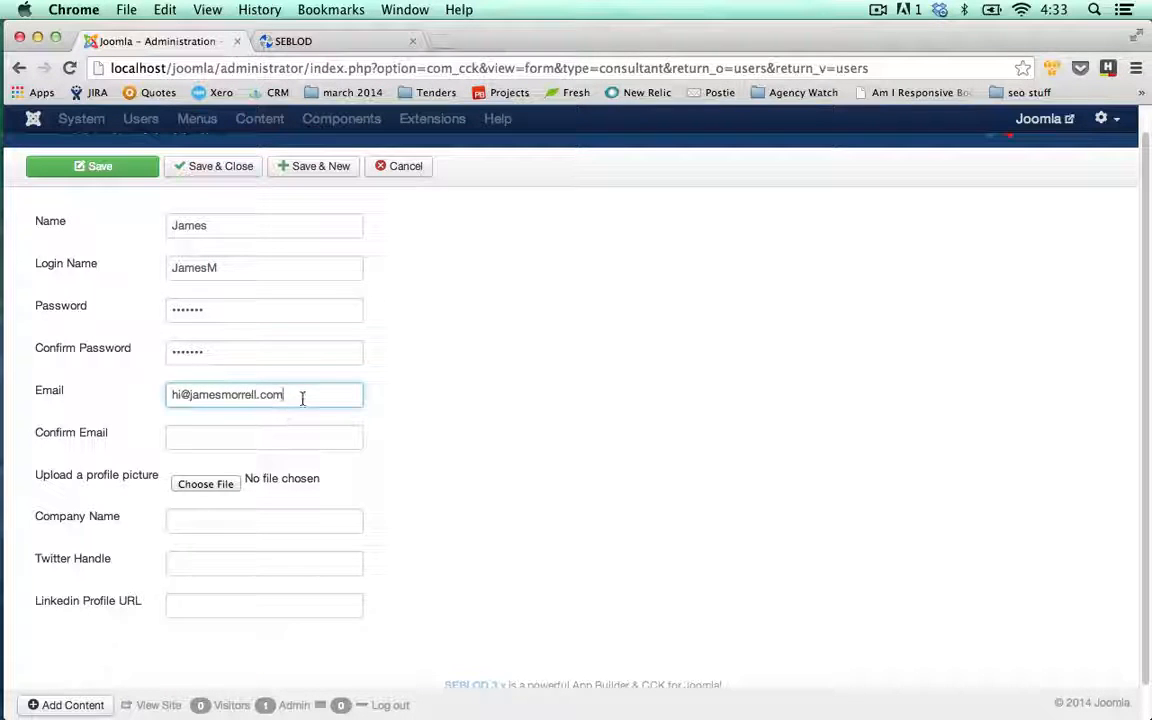
left_click_drag(301, 395, 123, 396)
key("ctrl+c")
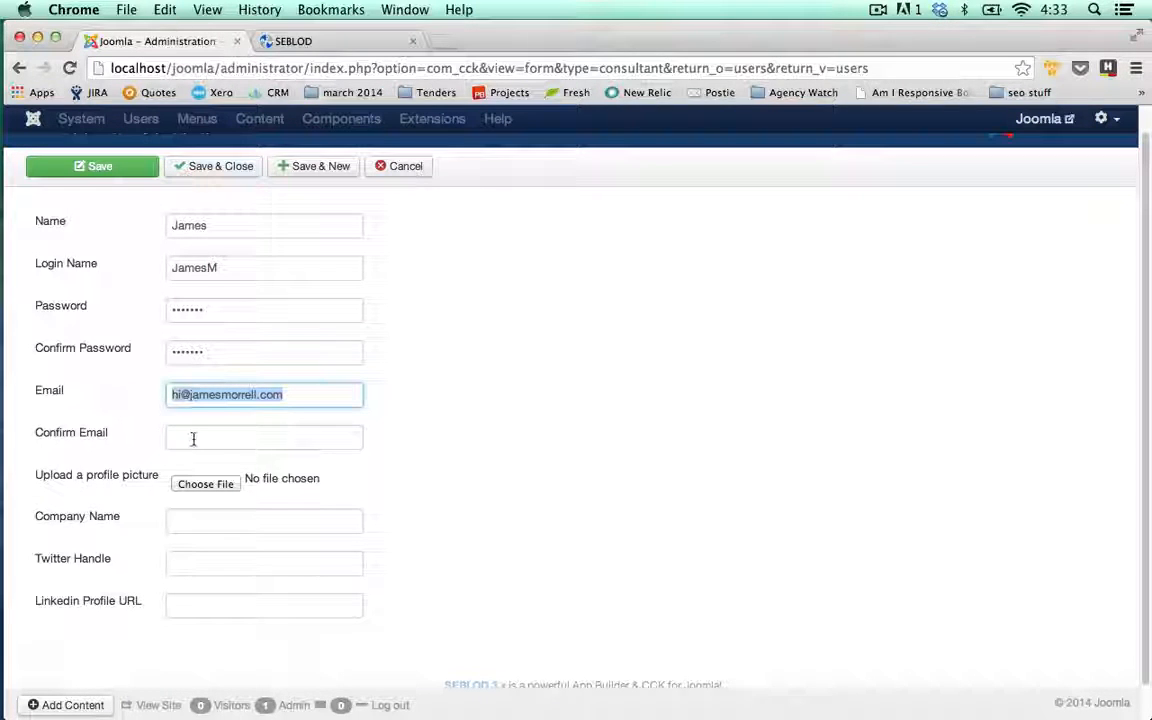
left_click(195, 437)
key("ctrl+v")
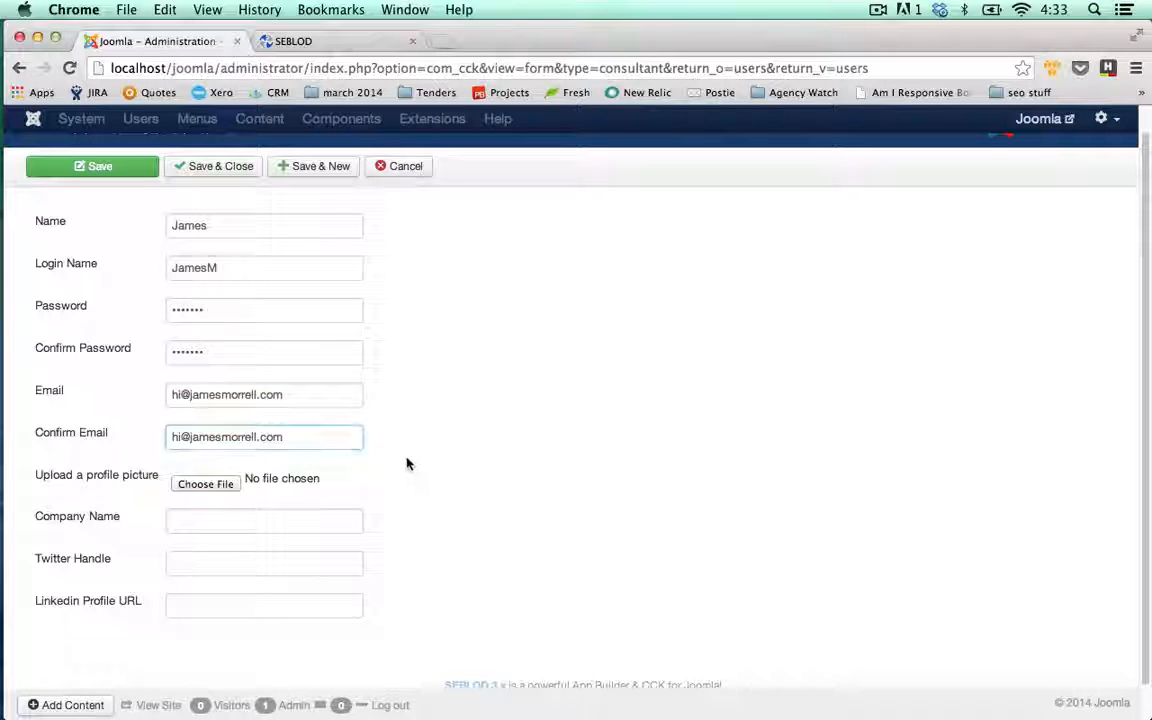
left_click(248, 497)
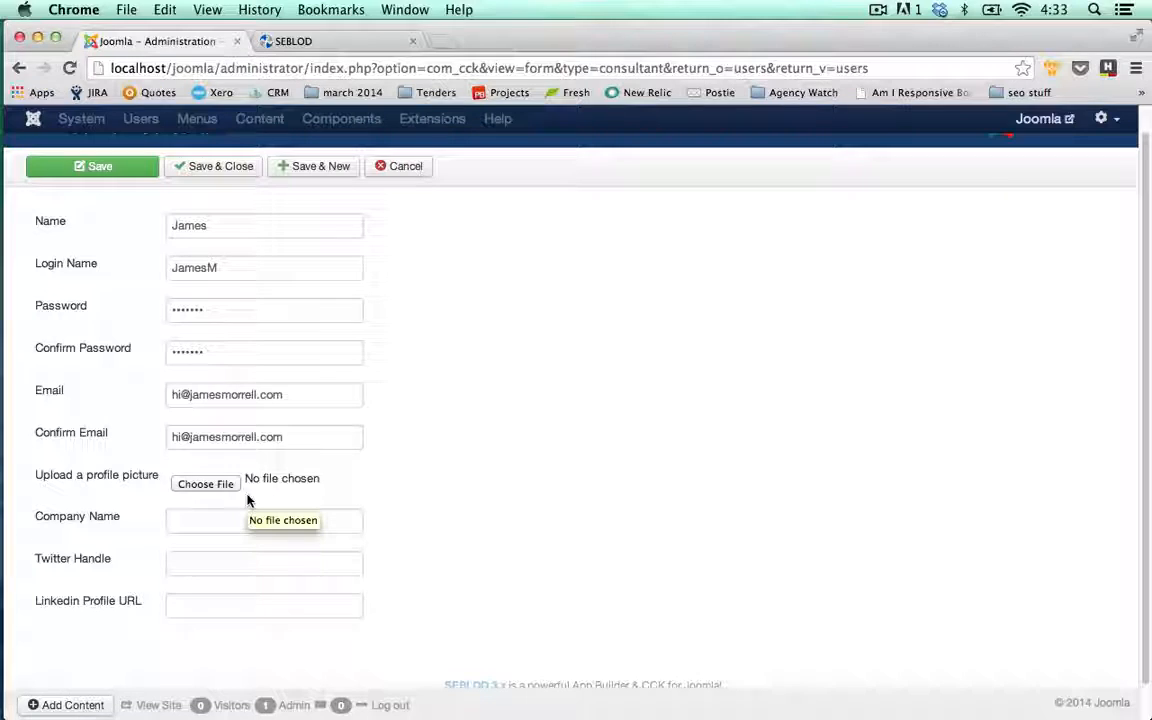
left_click(277, 522)
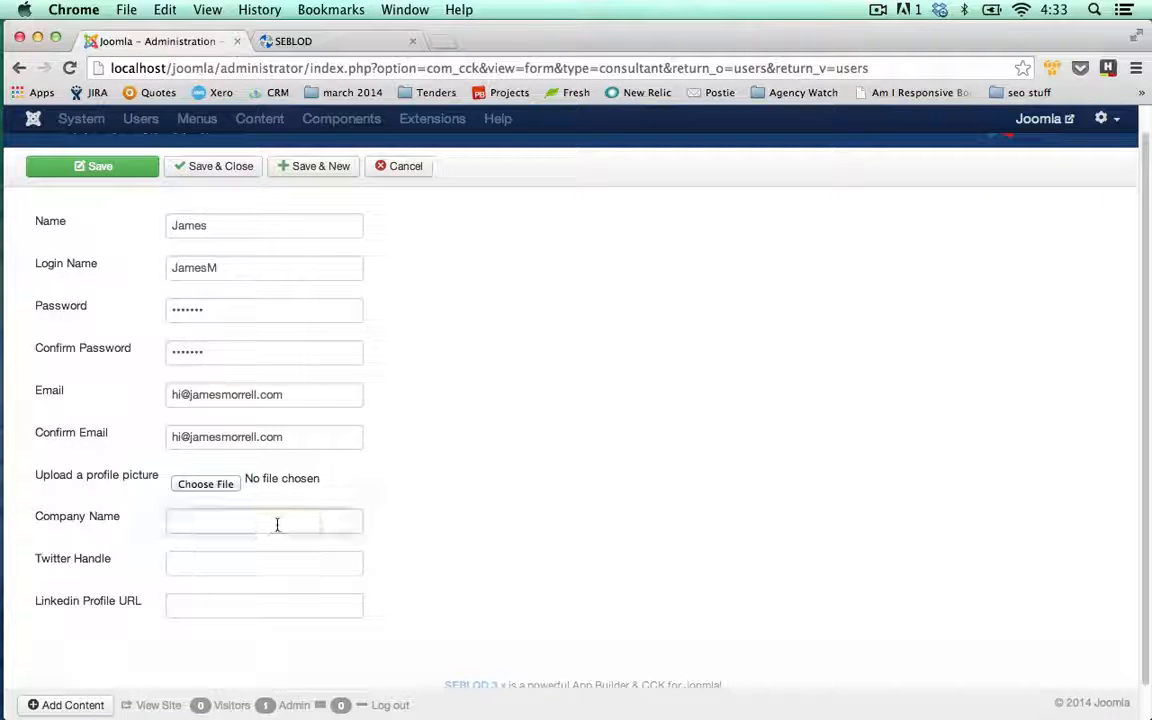
type("Loudbox Media")
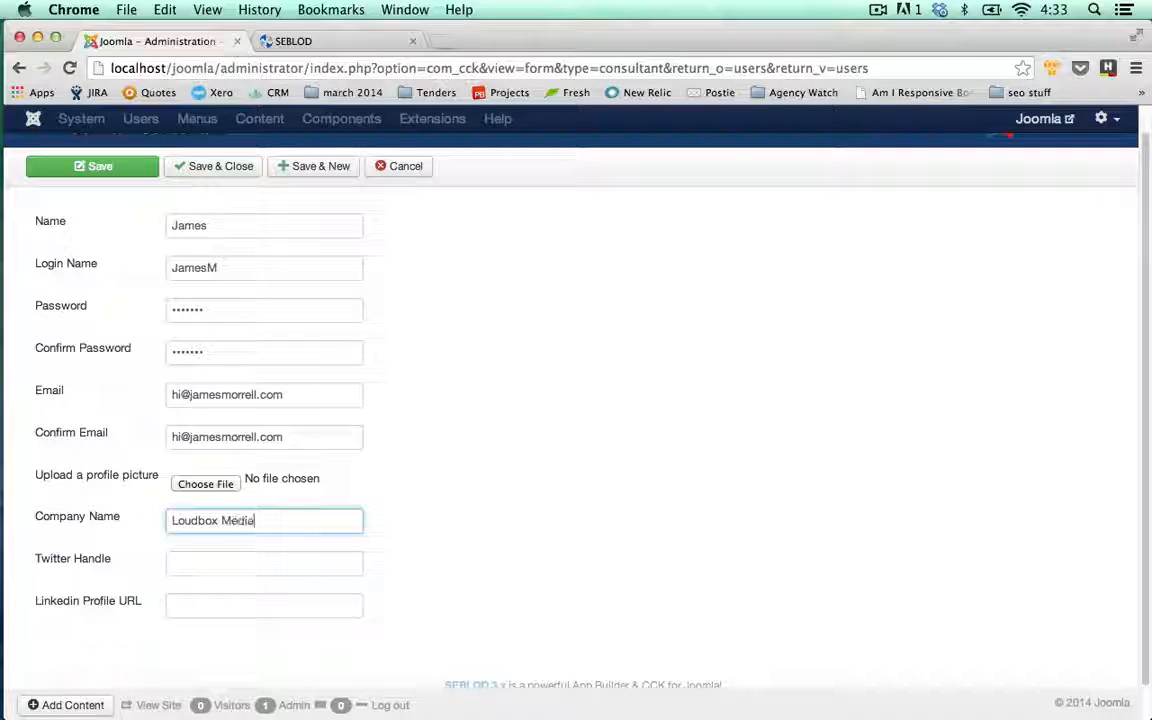
left_click(255, 563)
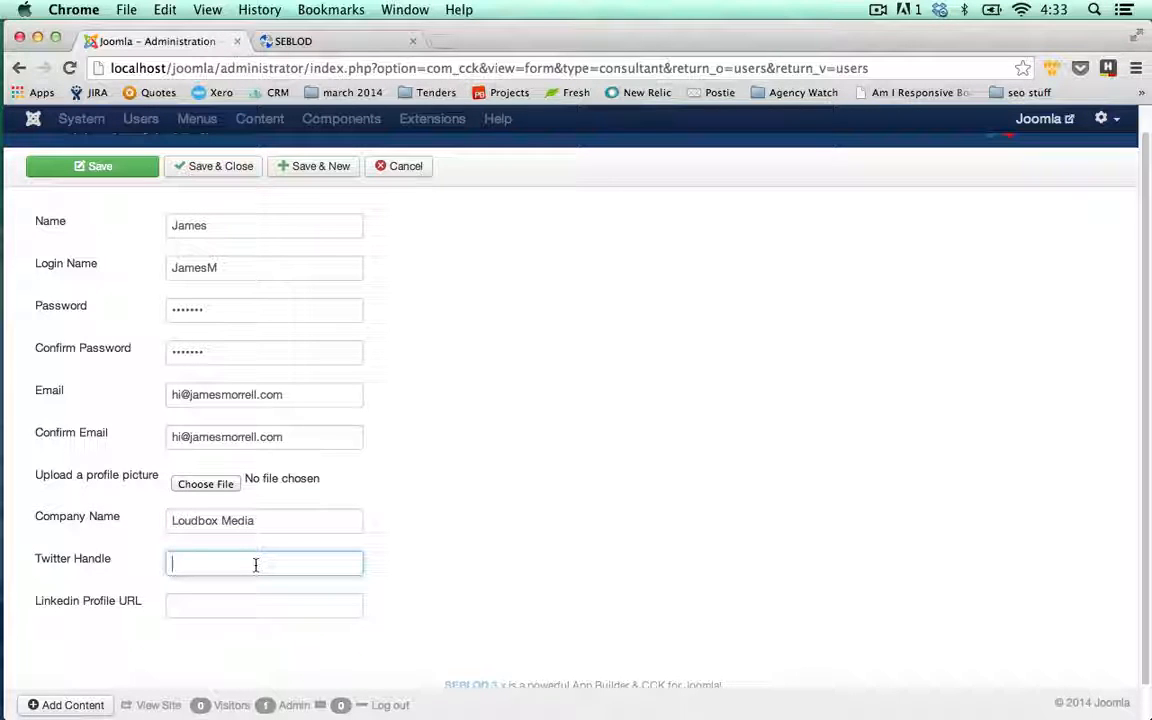
type("@jrmo")
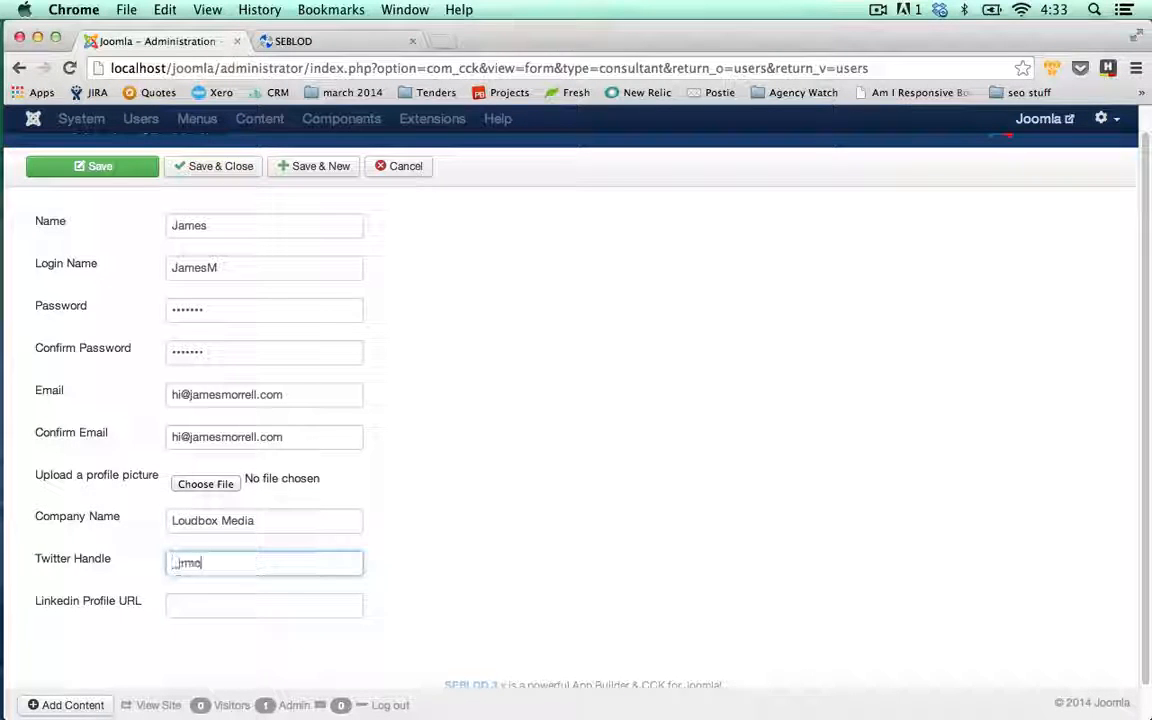
key("Tab")
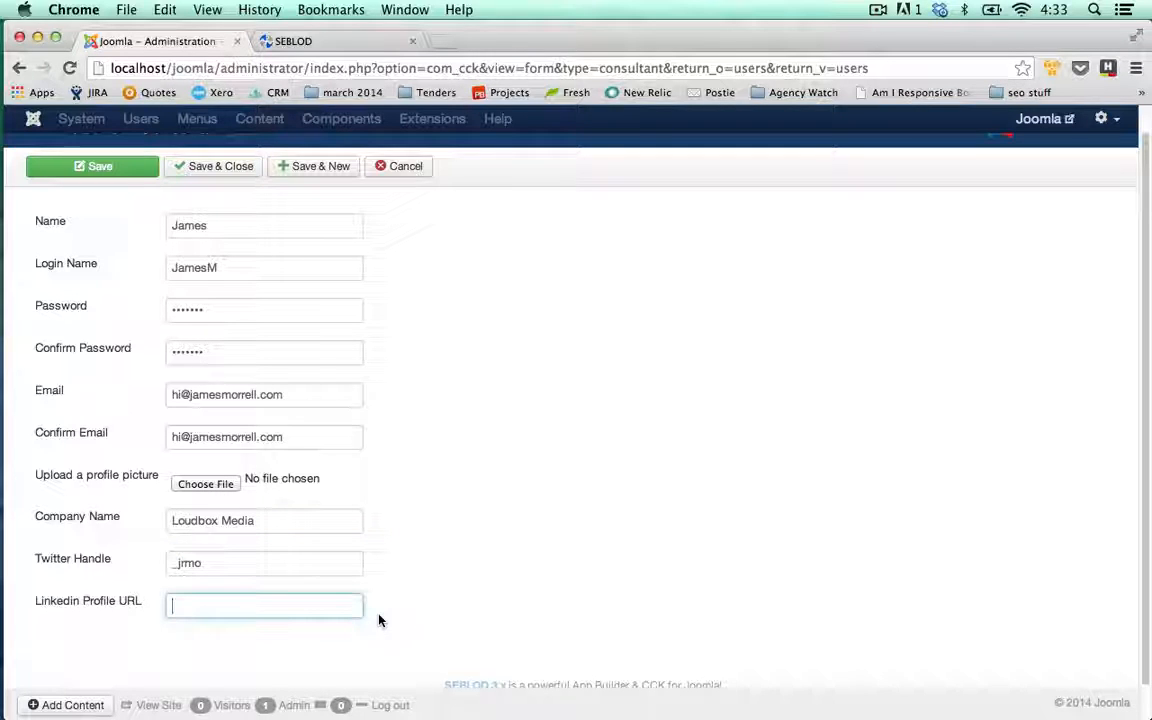
type("www.linked")
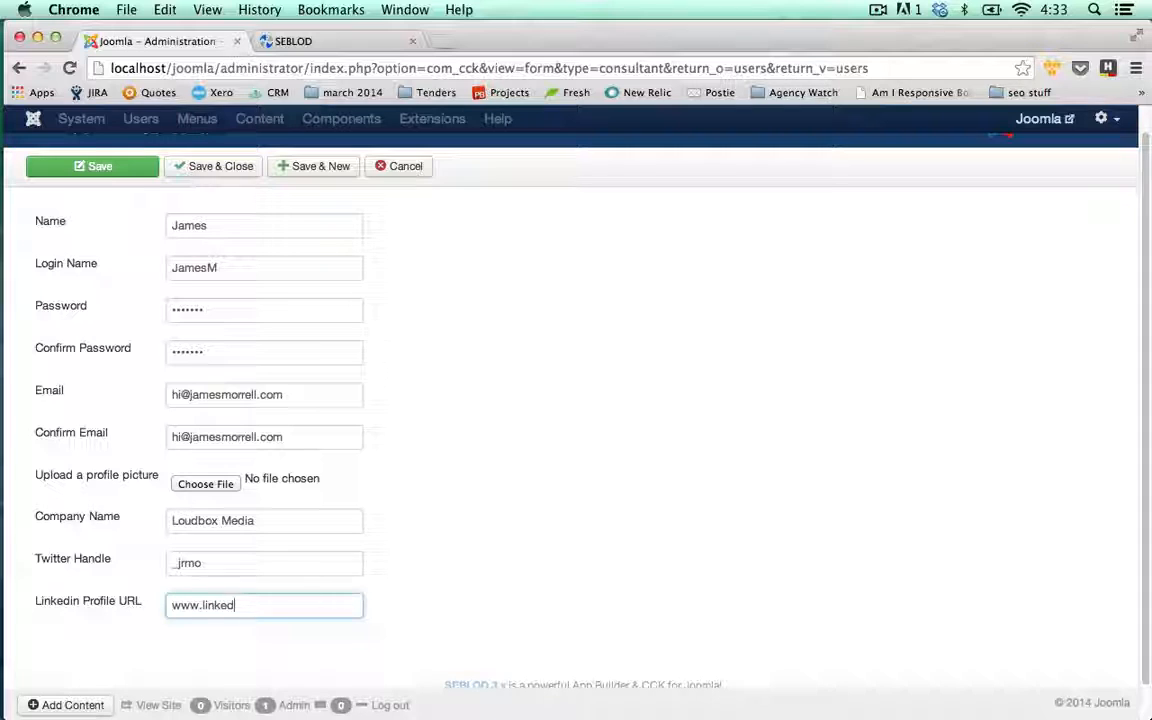
type("in.com")
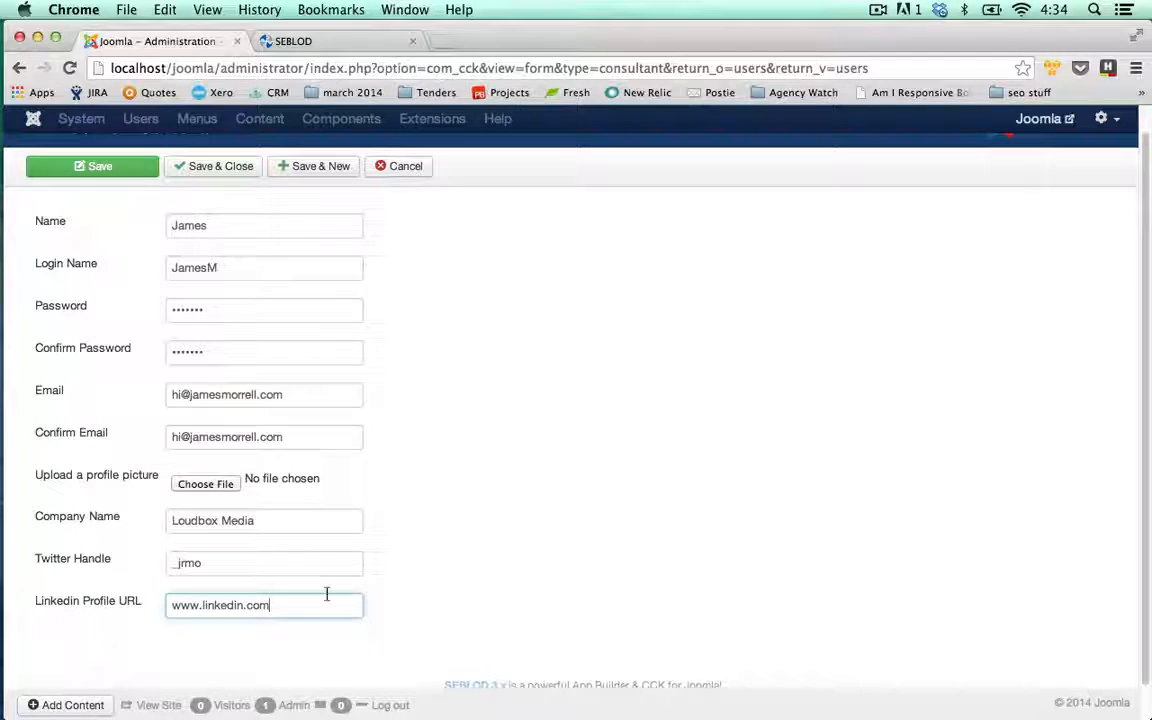
Attach the Desktop PNG as the profile picture and Save & Close the consultant
left_click(224, 486)
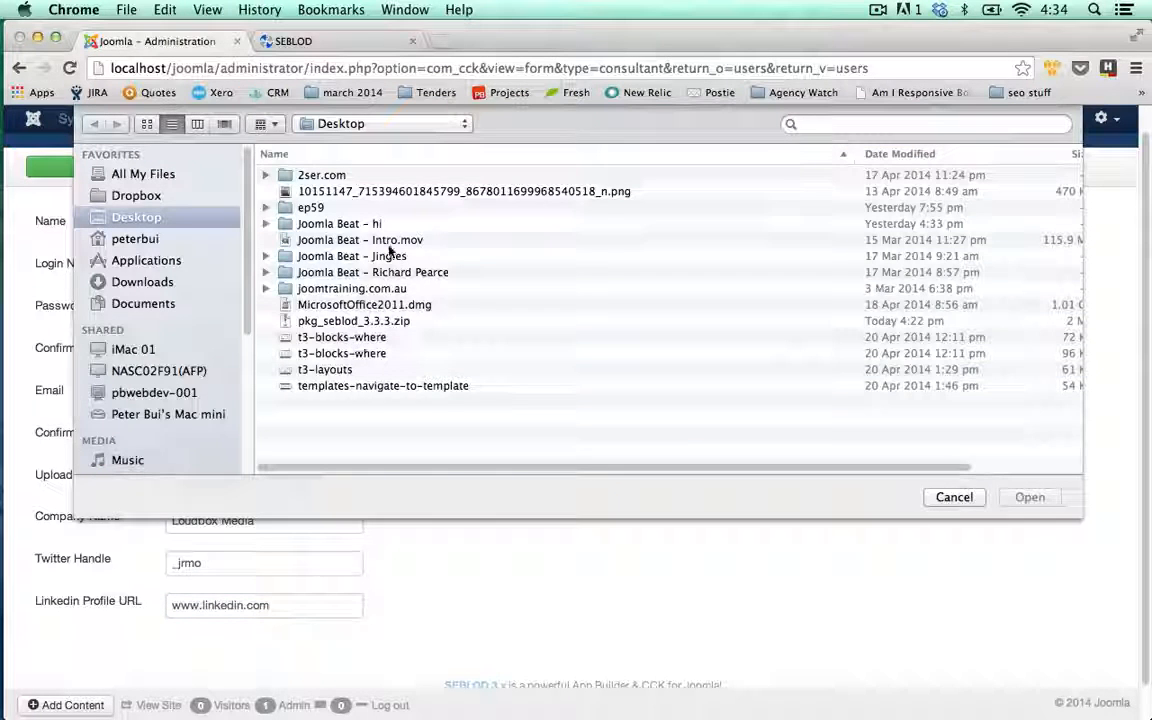
double_click(372, 190)
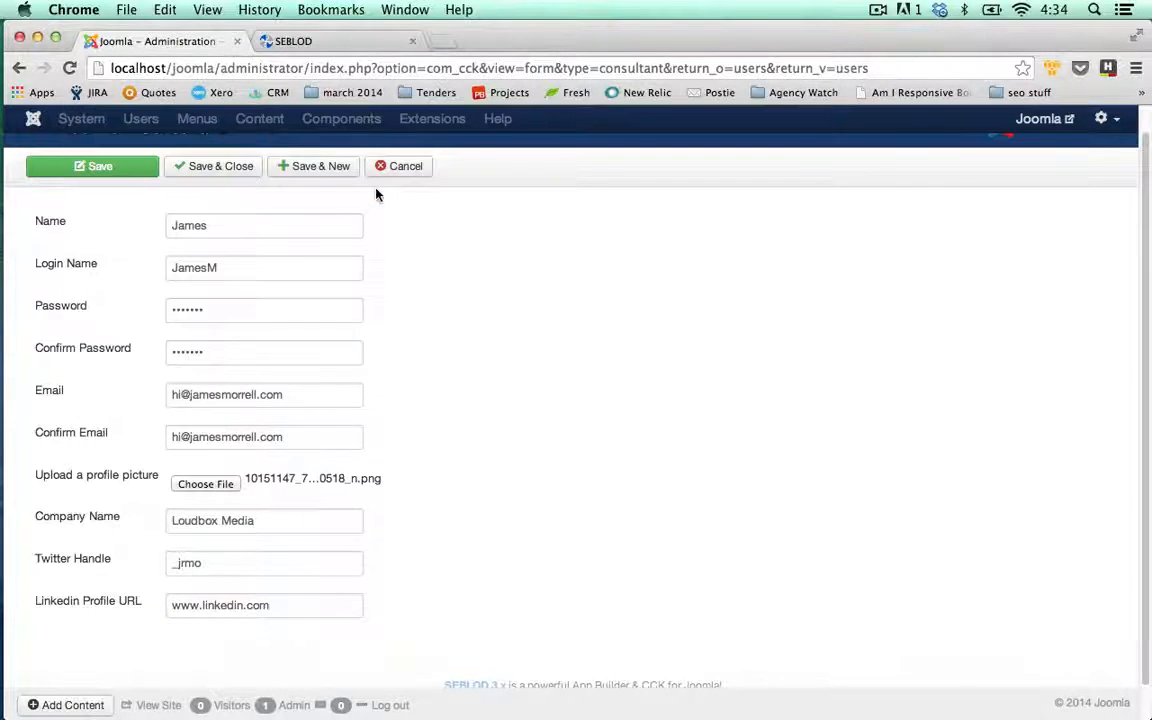
left_click(216, 174)
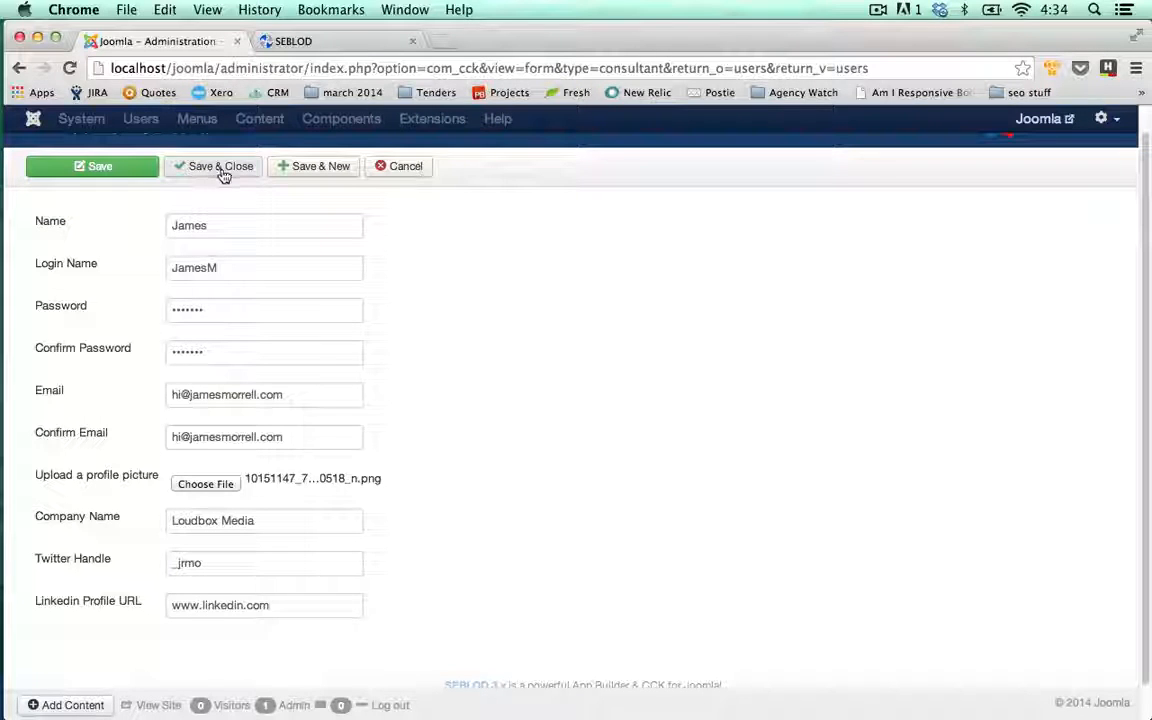
left_click(233, 170)
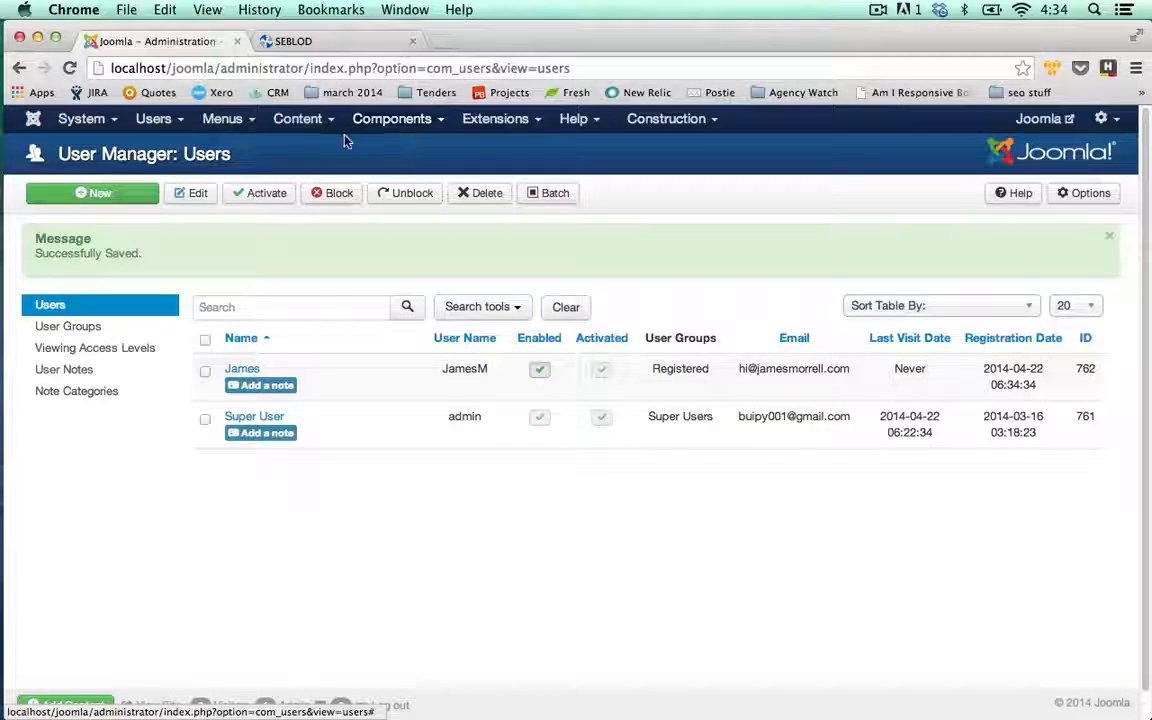
Open SEBLOD 3.x from Components and go to the Form & Content Type Manager
left_click(390, 128)
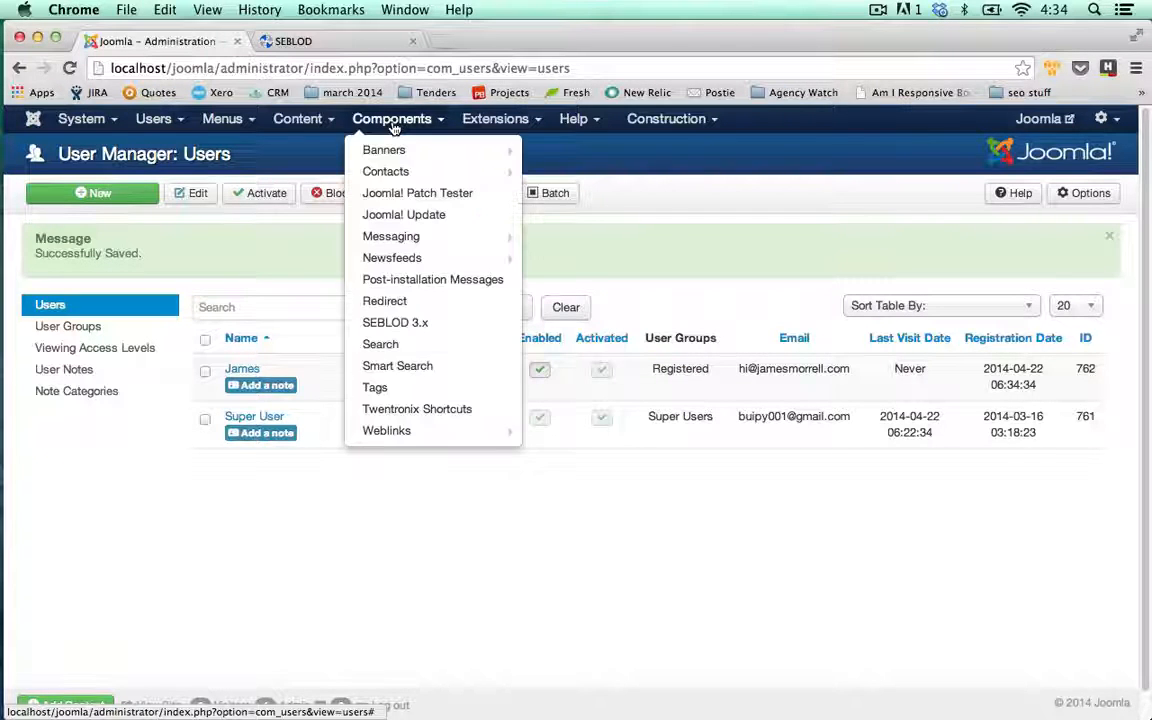
left_click(419, 325)
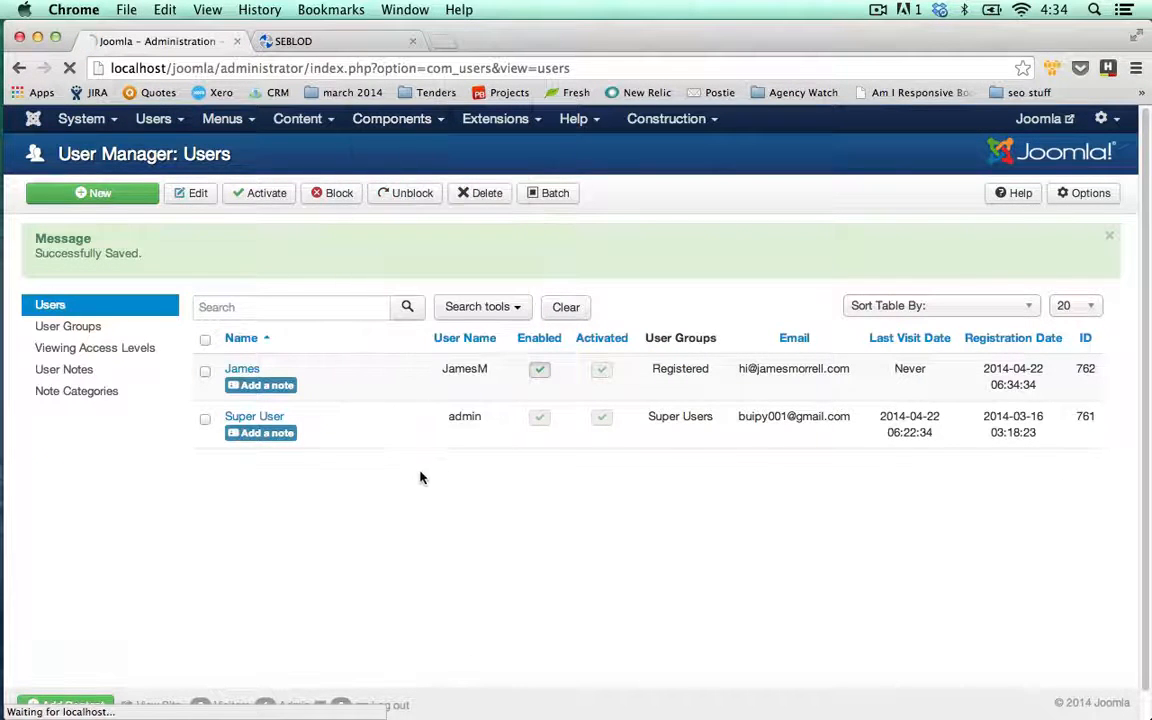
left_click(491, 444)
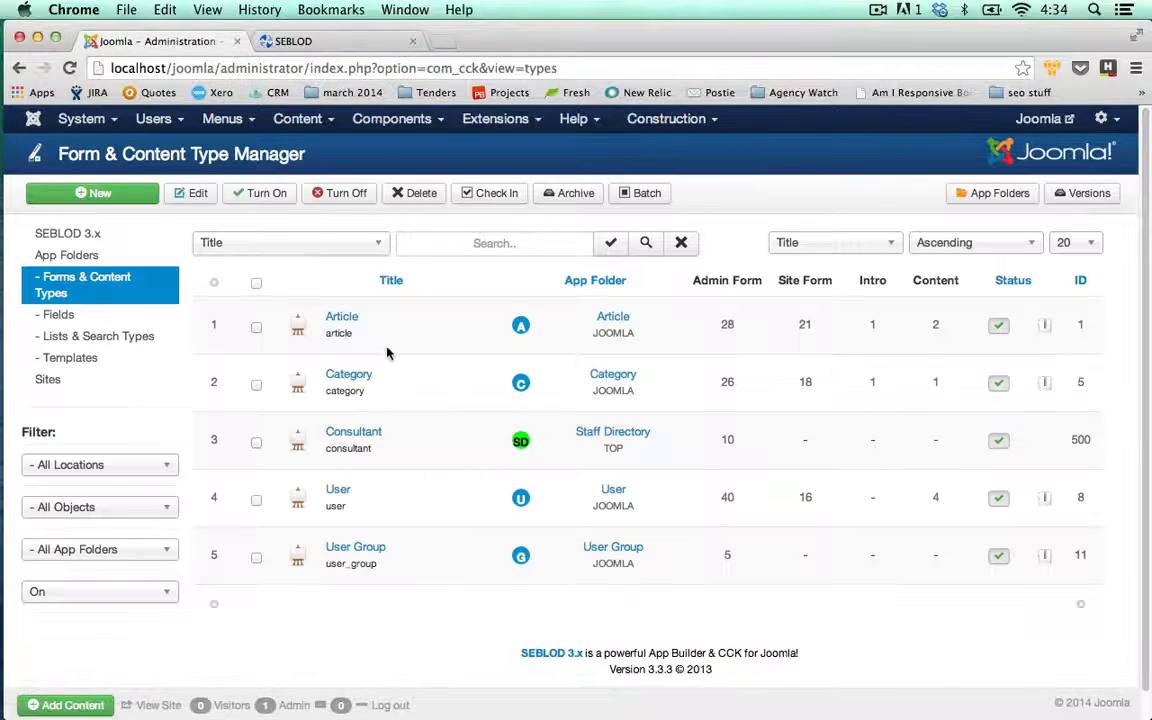
Open the Consultant content type's Content view, with fields filtered to Staff Directory
left_click(355, 436)
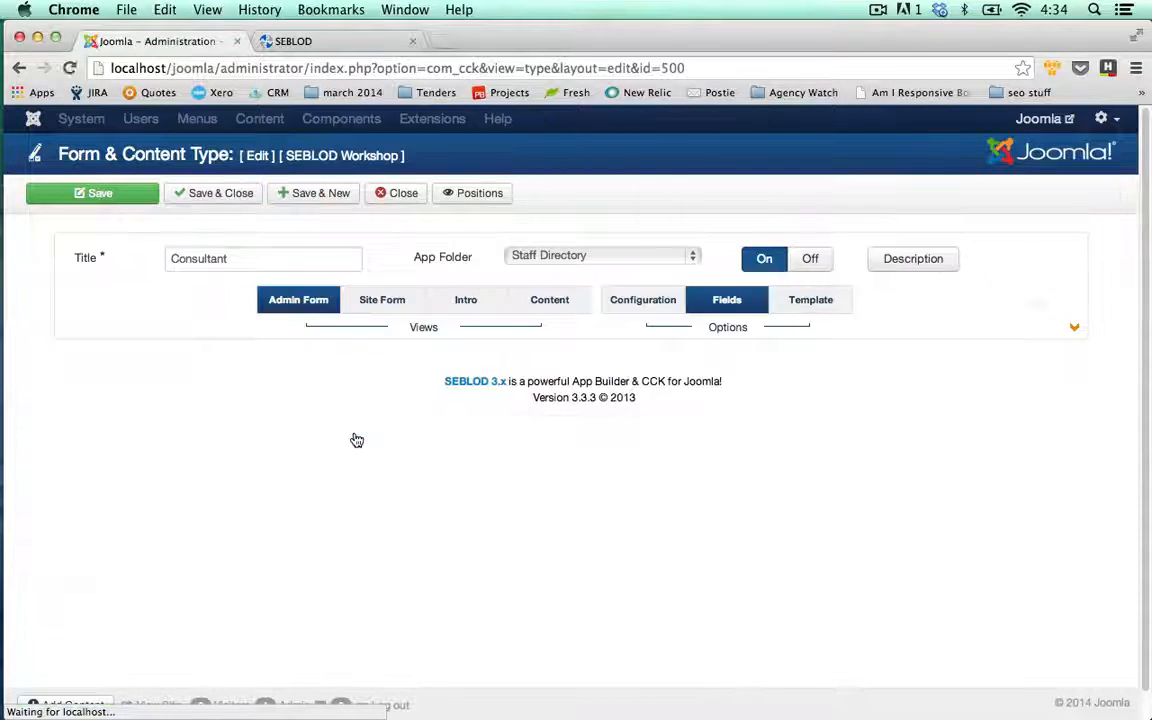
left_click(549, 305)
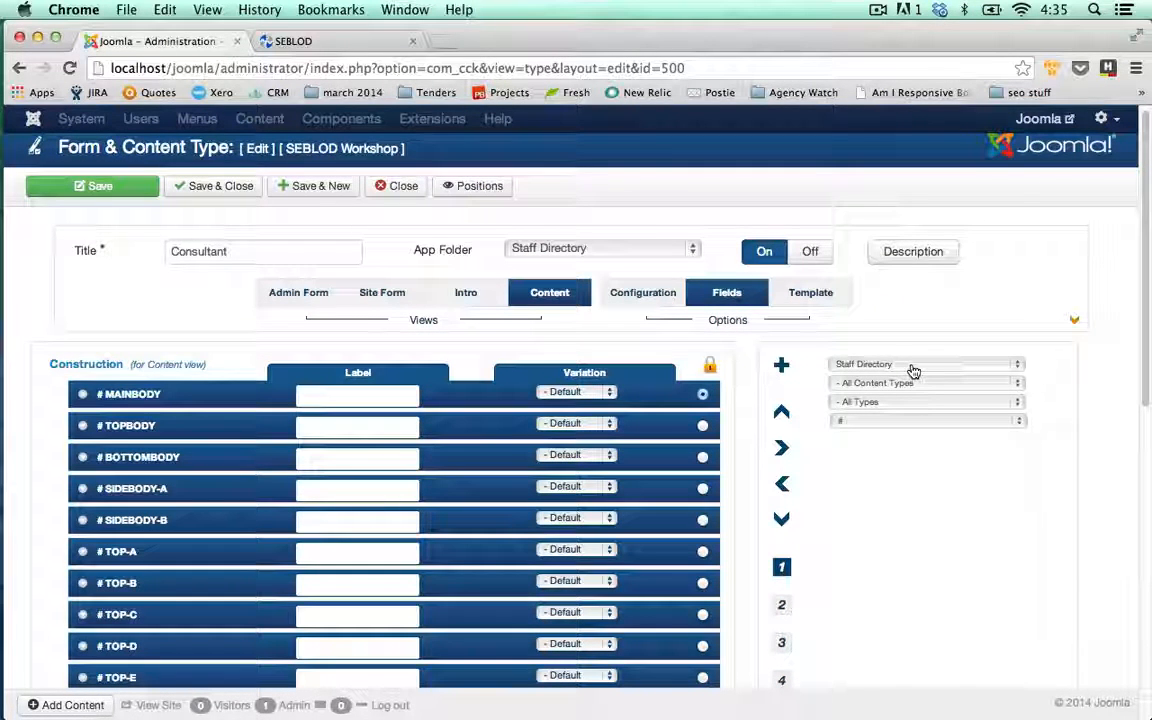
left_click(913, 370)
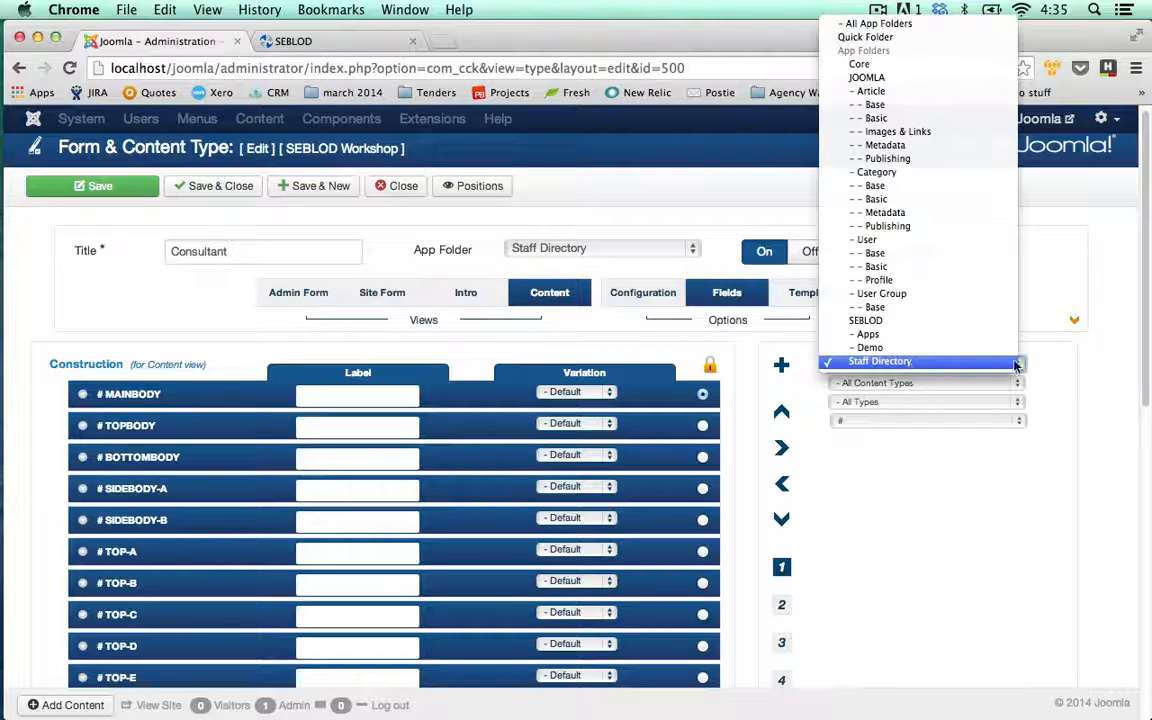
left_click(1061, 373)
scroll(1061, 384, "down", 1)
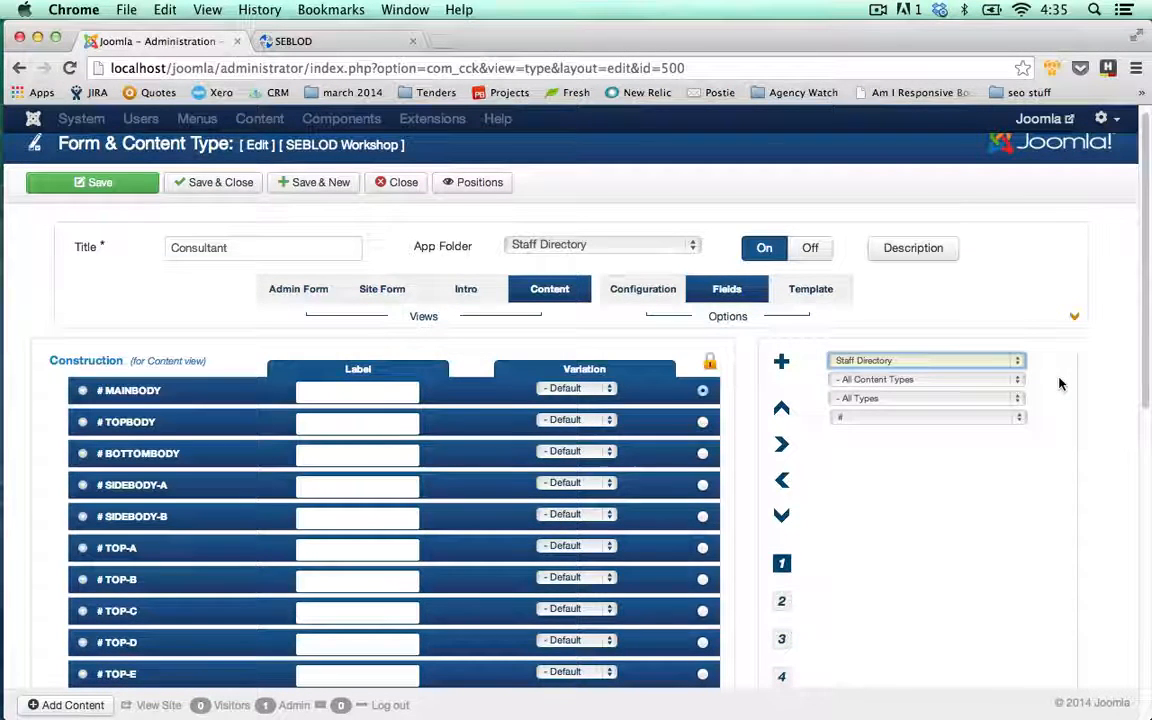
scroll(1061, 384, "down", 1)
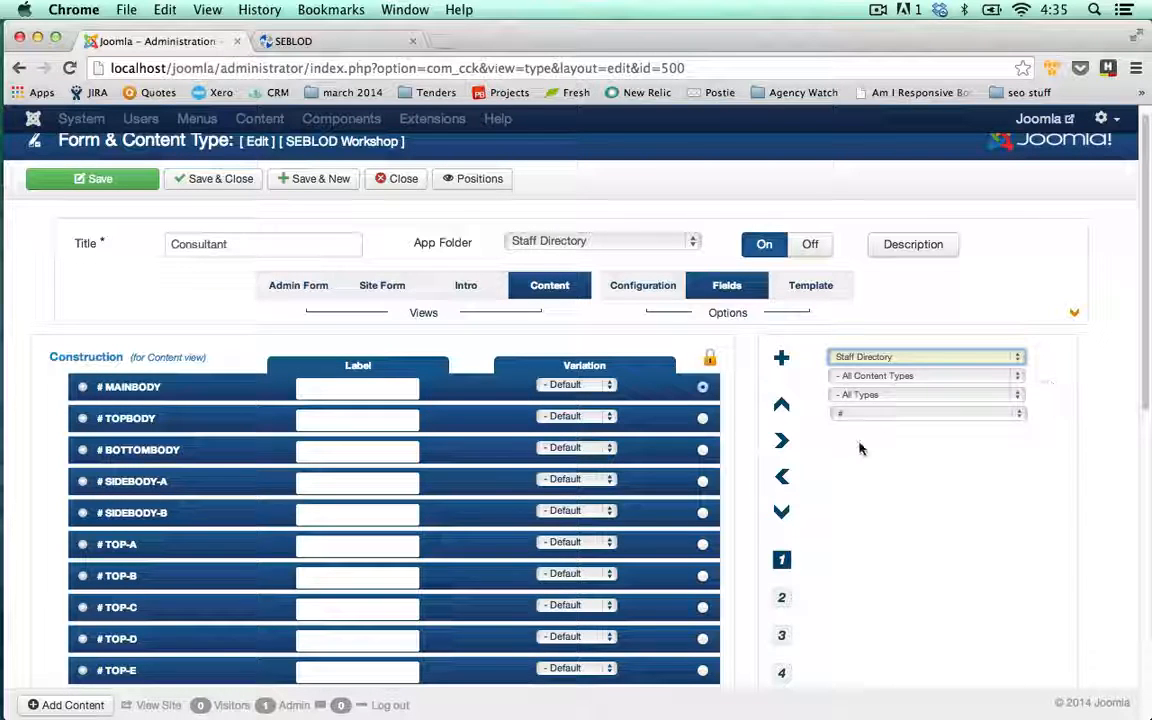
scroll(858, 450, "down", 1)
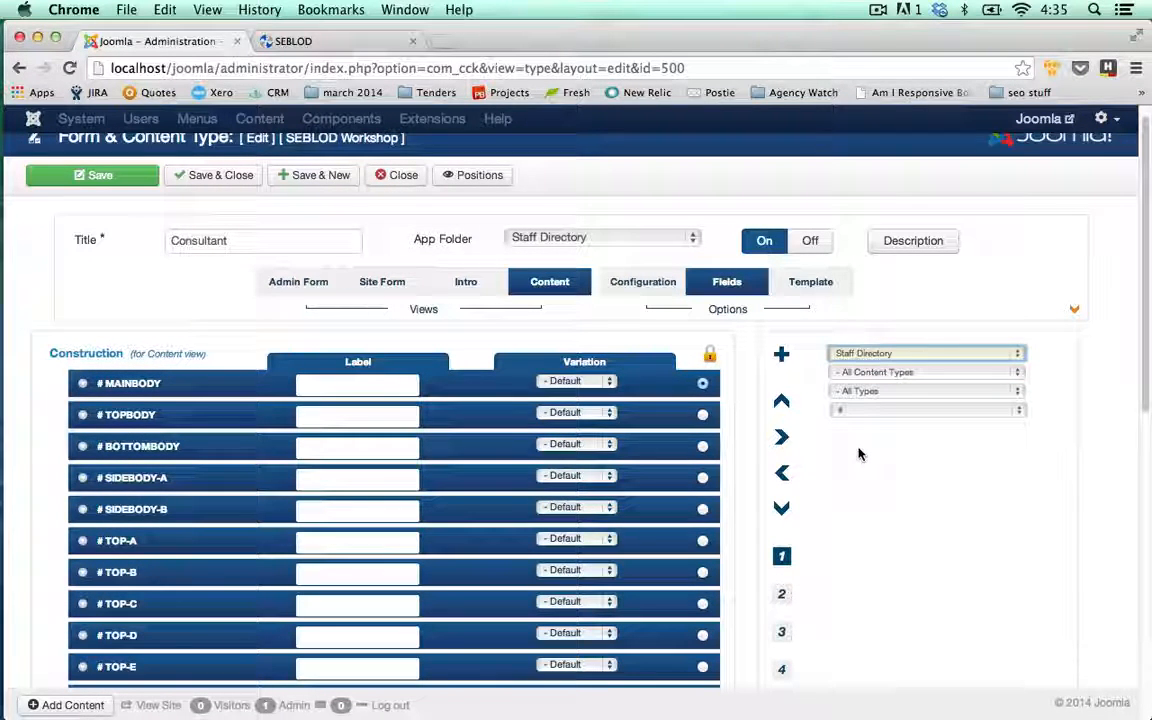
scroll(617, 437, "down", 10)
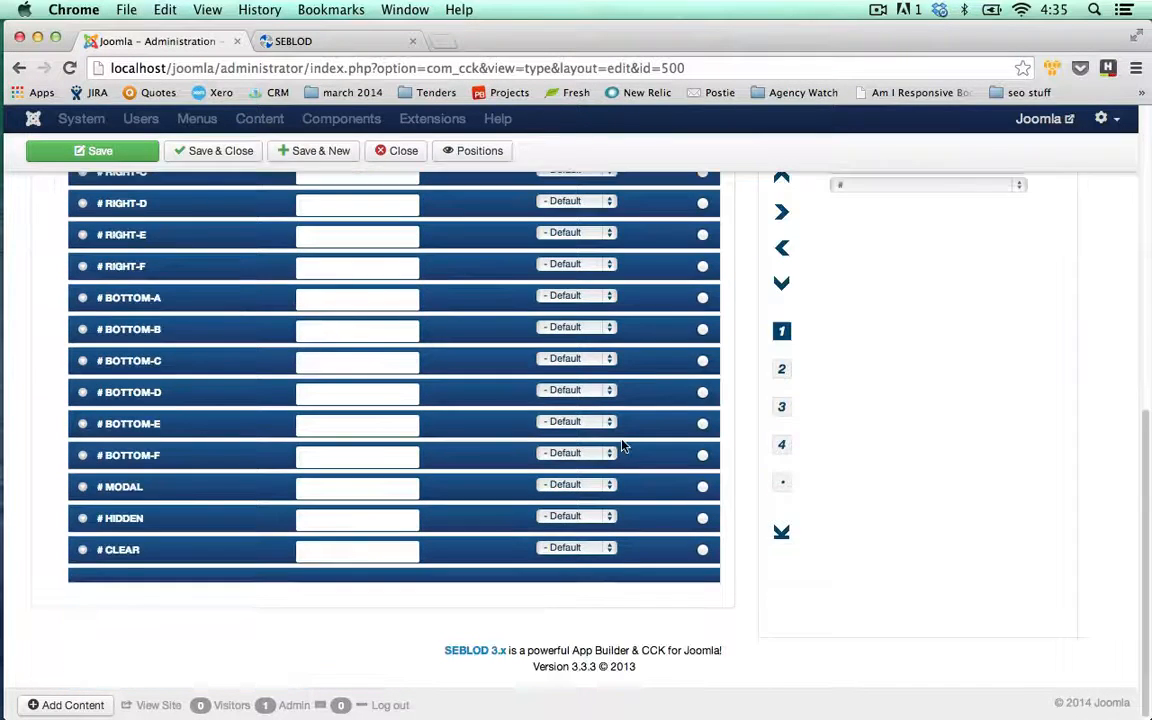
scroll(622, 447, "up", 10)
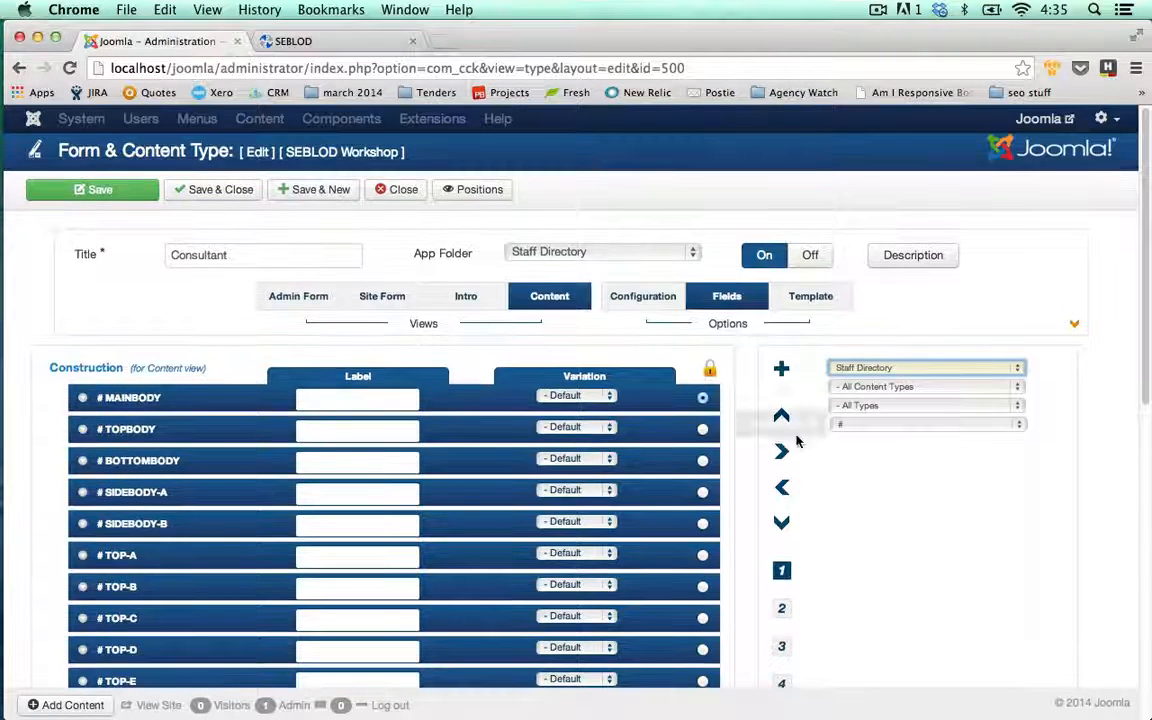
Preview the layout positions, switch the field source to Quick Folder, and close Consultant
left_click(490, 191)
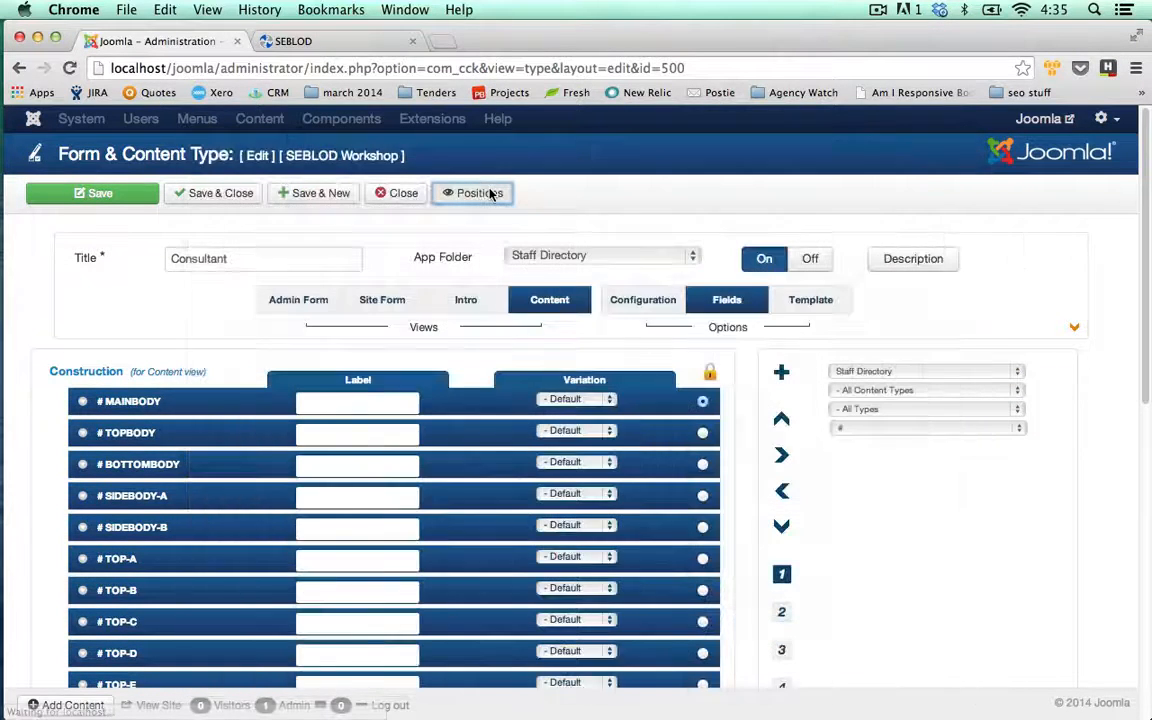
left_click(476, 192)
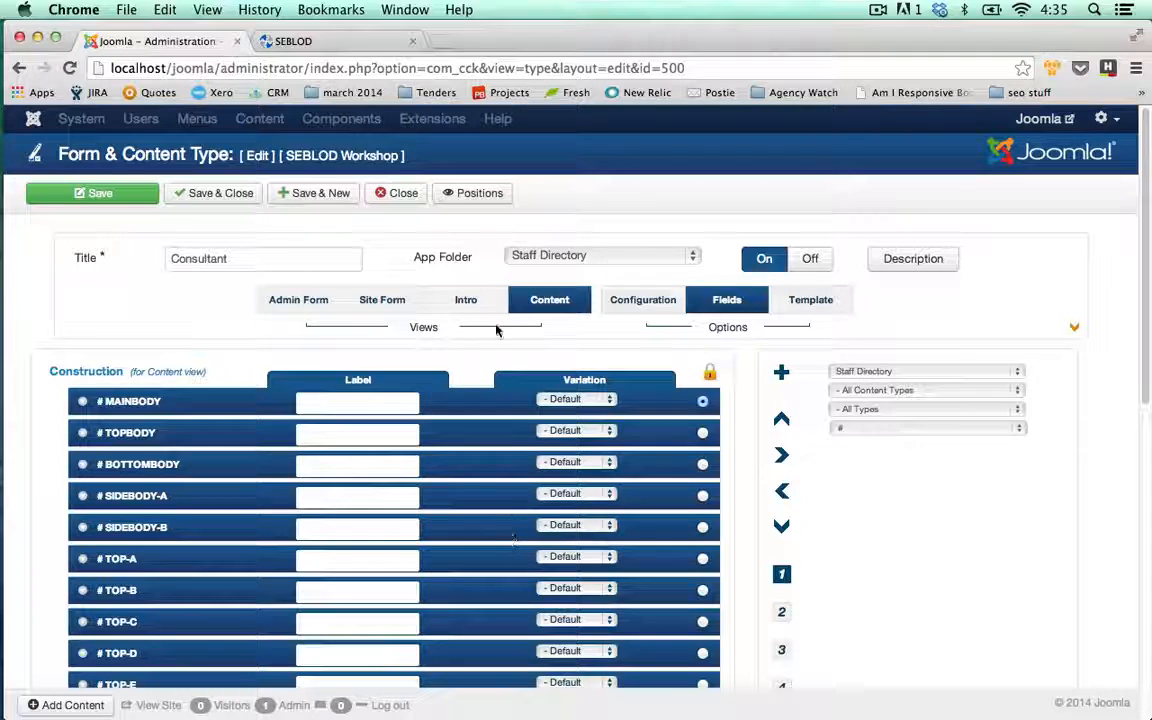
left_click(905, 373)
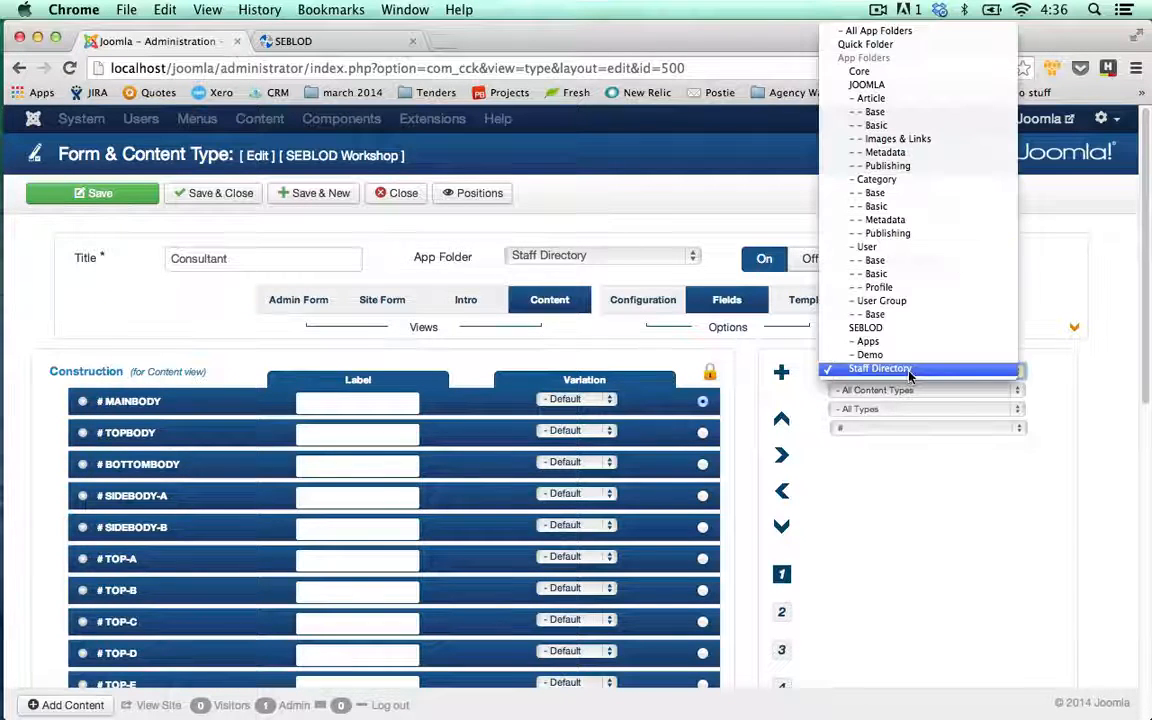
left_click(940, 490)
left_click(944, 372)
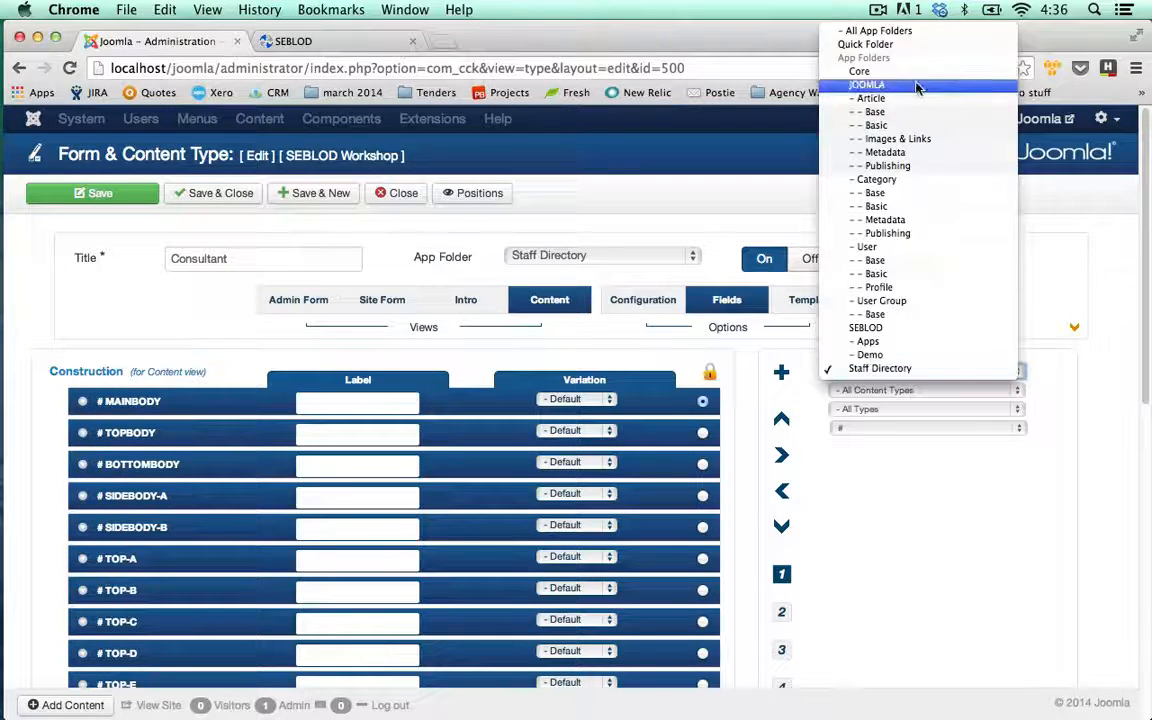
left_click(866, 44)
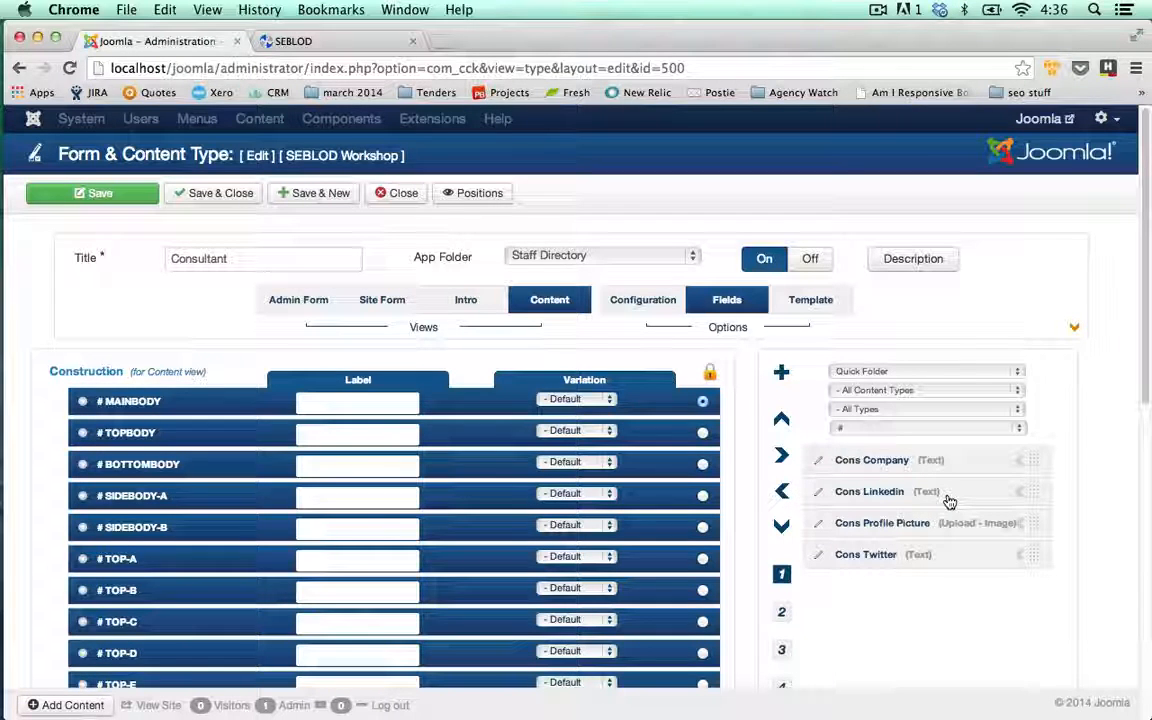
left_click(897, 373)
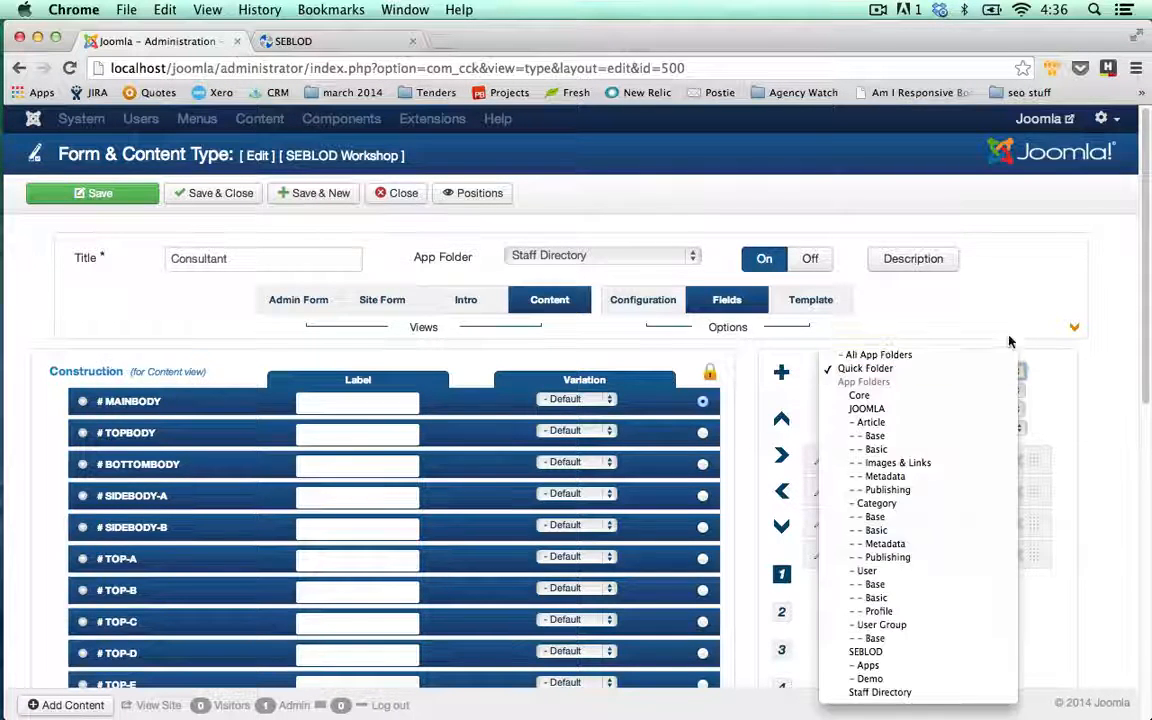
left_click(900, 371)
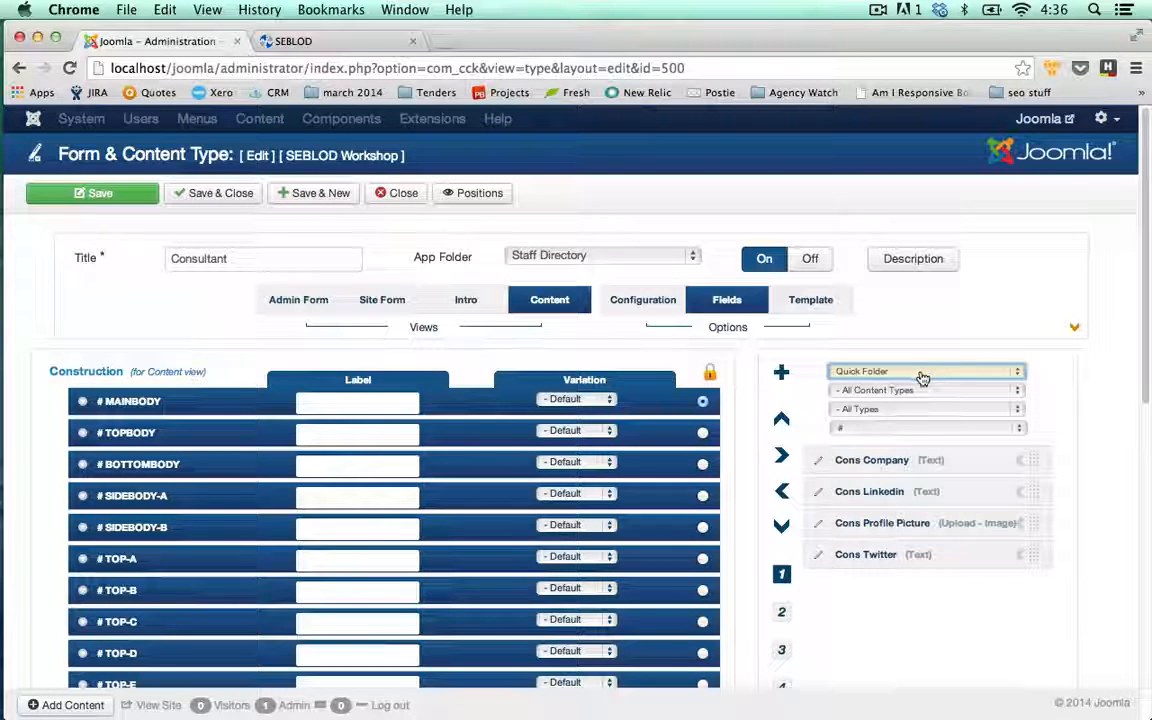
left_click(400, 193)
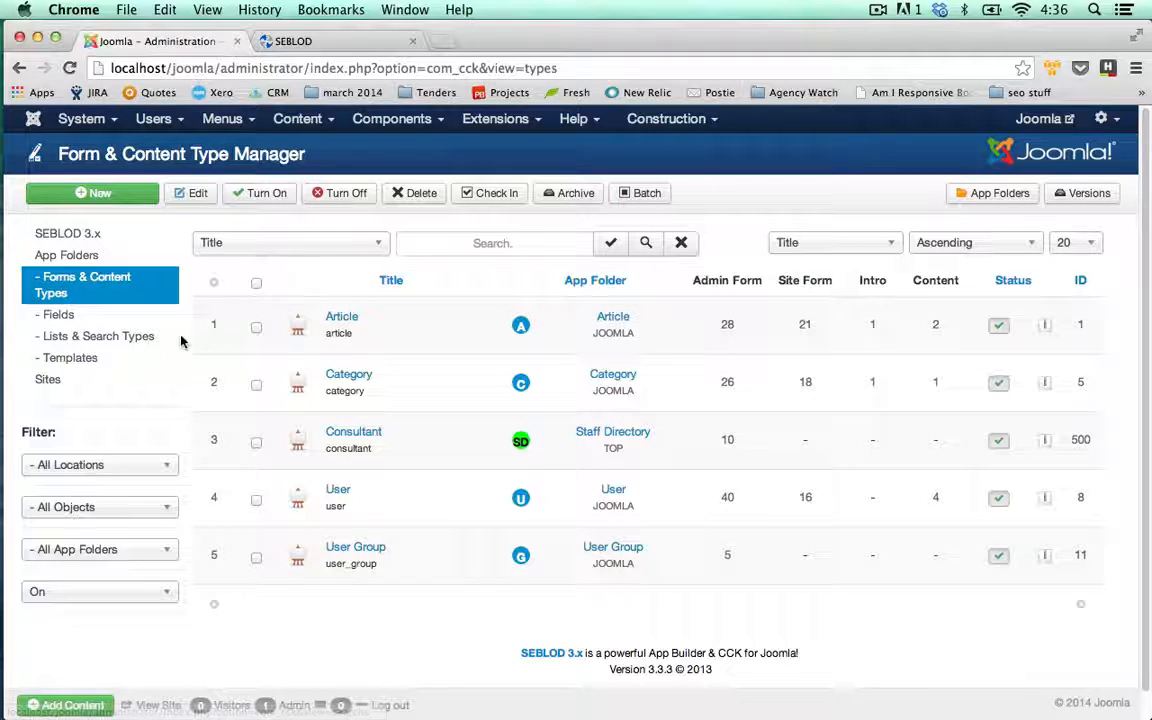
Batch-move the Cons Company, Linkedin, Profile Picture and Twitter fields into Staff Directory
left_click(72, 316)
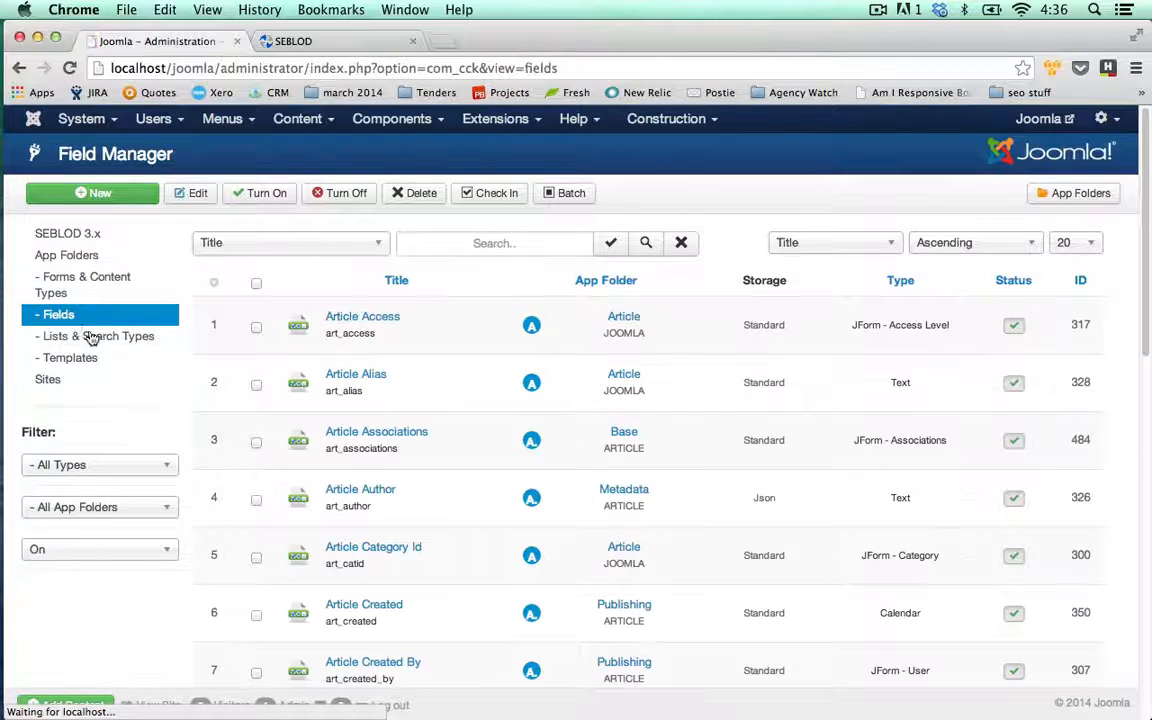
left_click(474, 244)
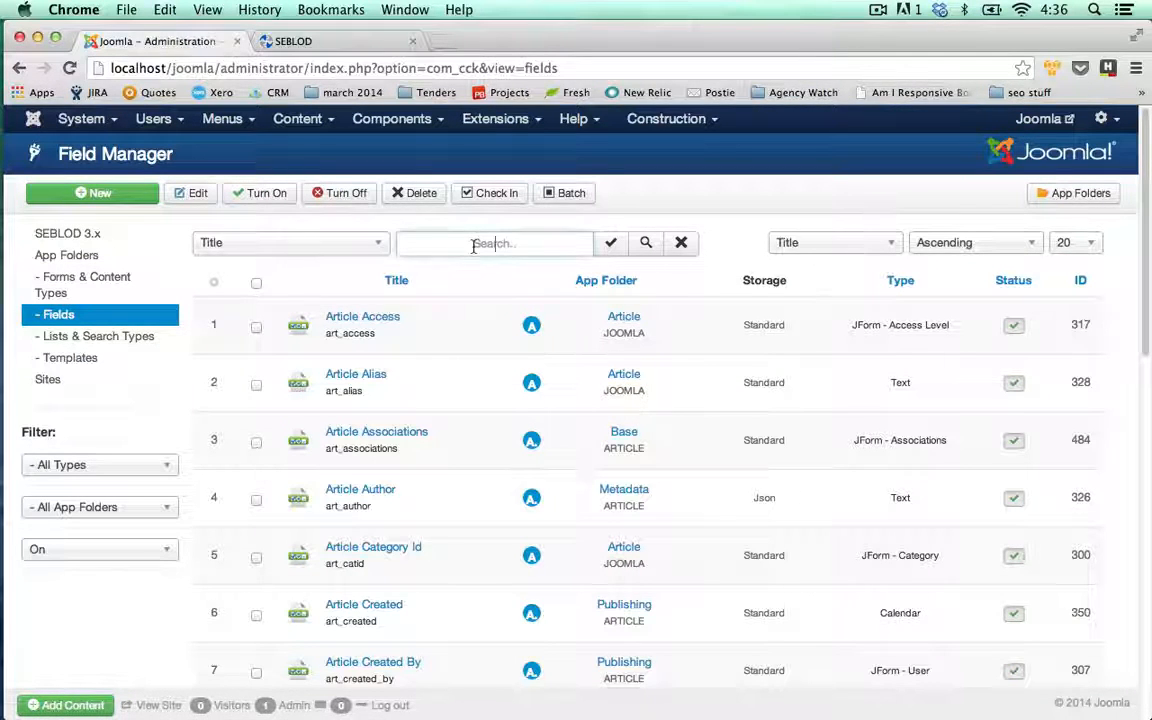
type("cons")
key("Return")
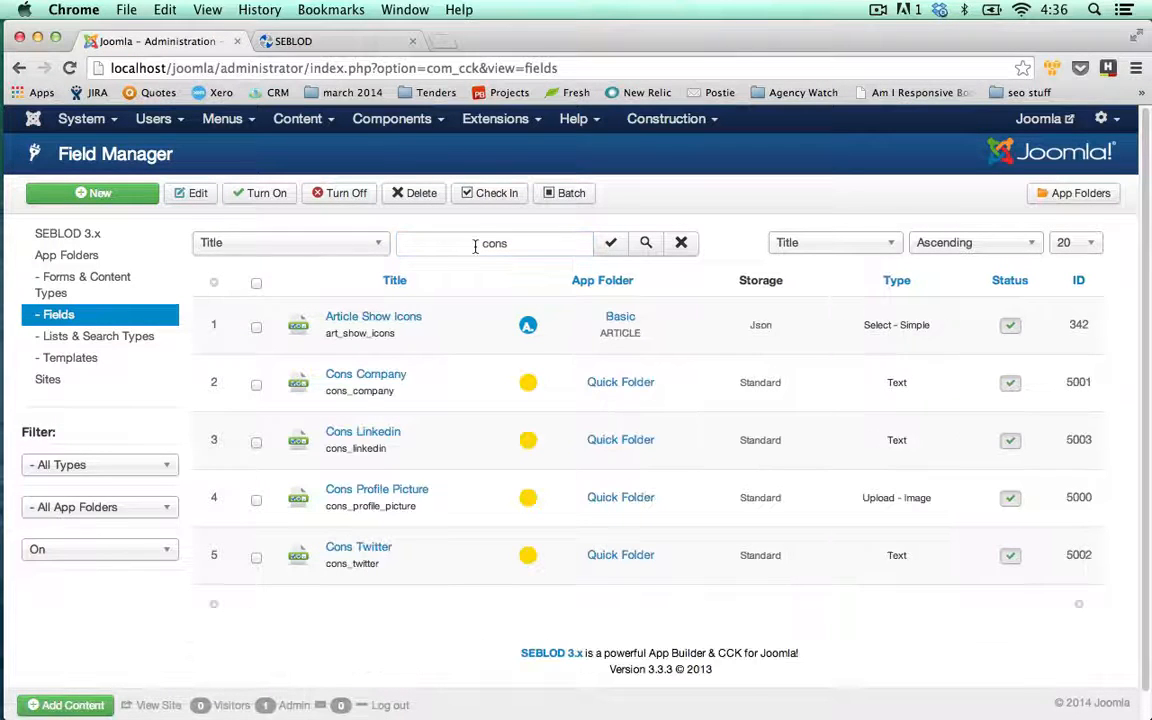
left_click(256, 385)
left_click(256, 443)
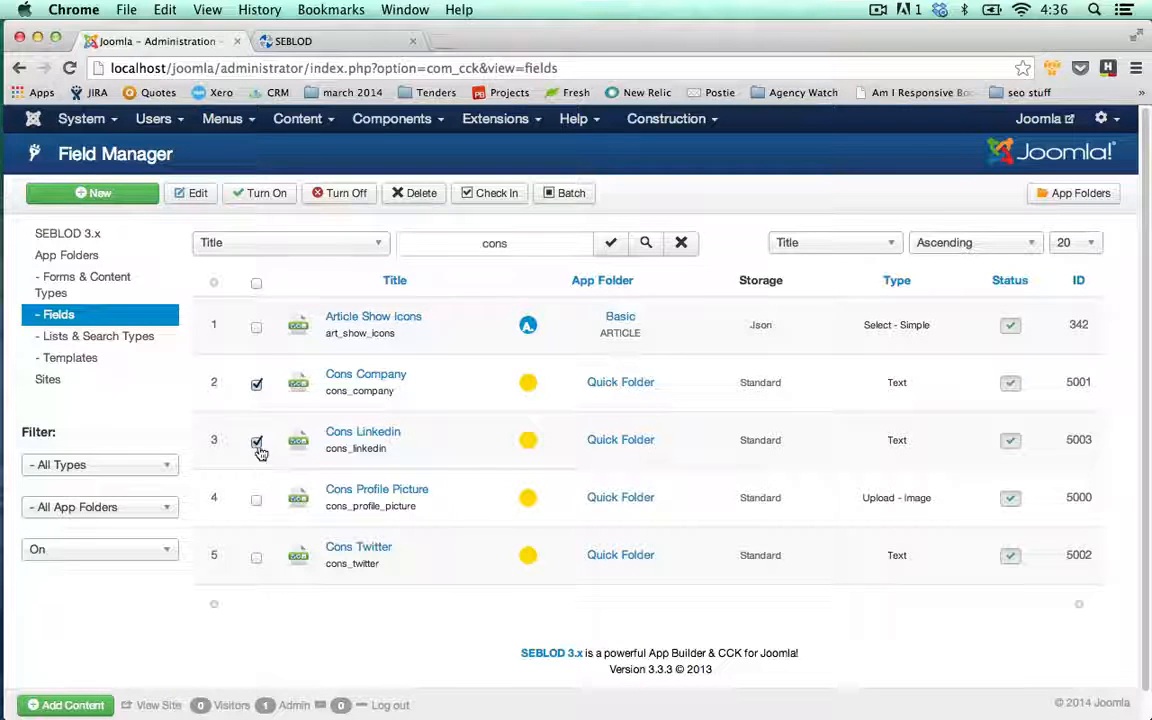
left_click(256, 499)
left_click(256, 560)
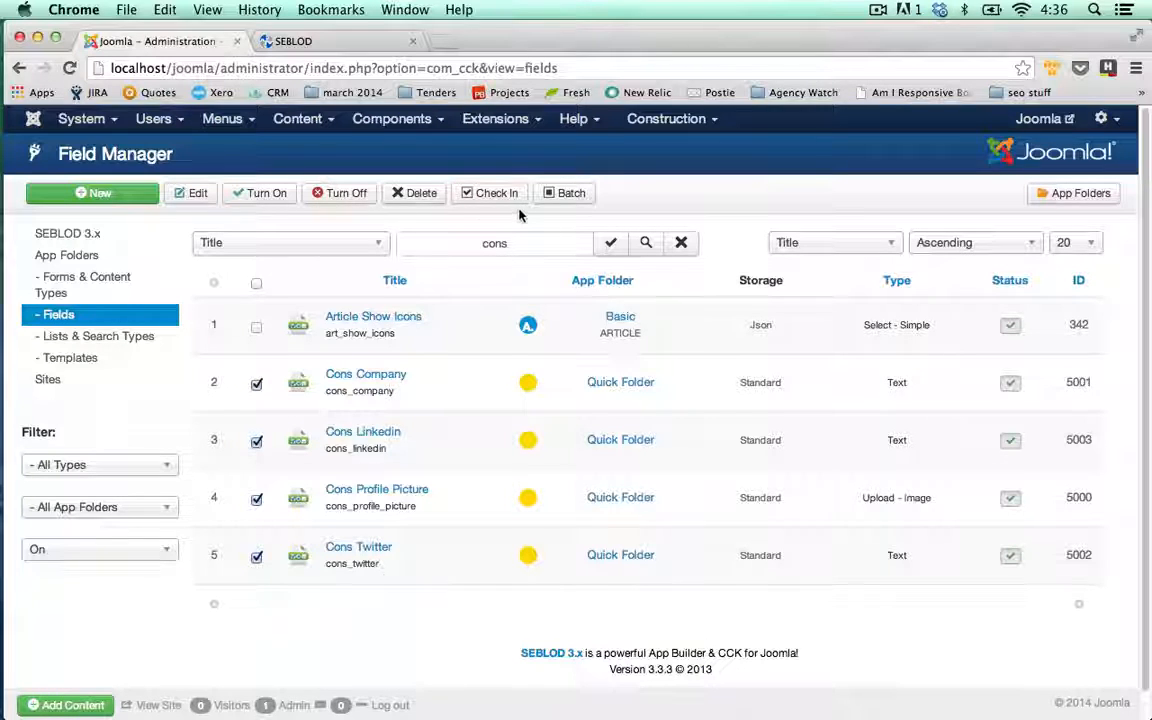
left_click(565, 194)
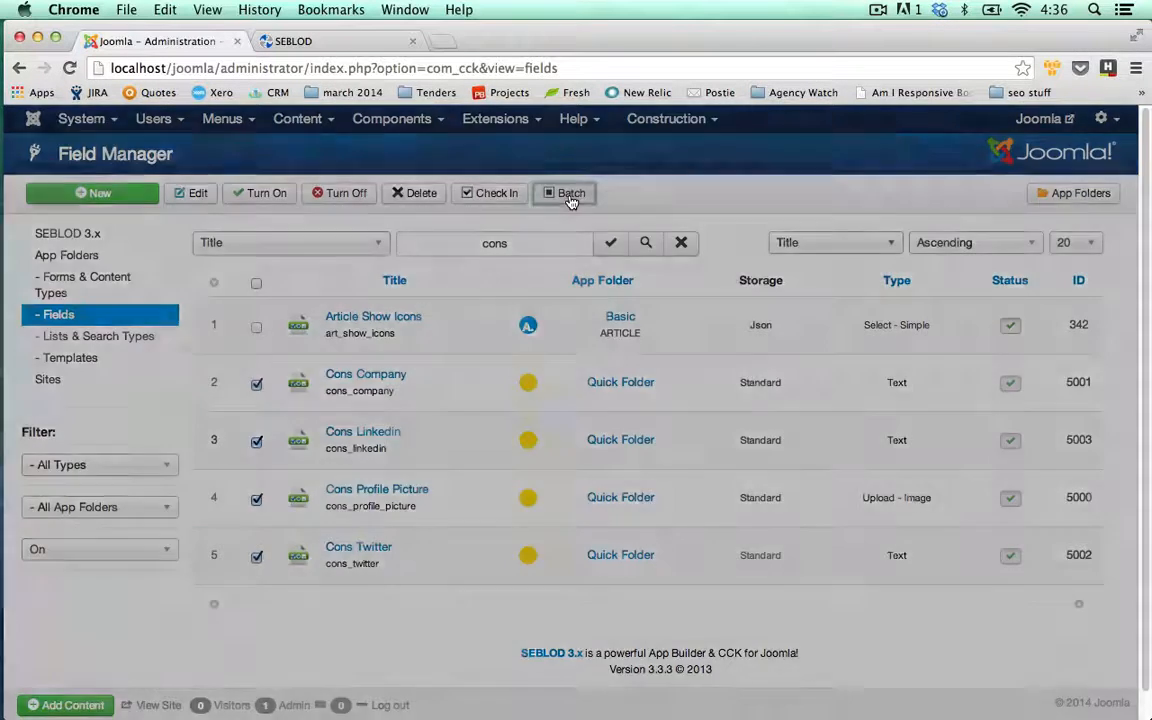
left_click(523, 300)
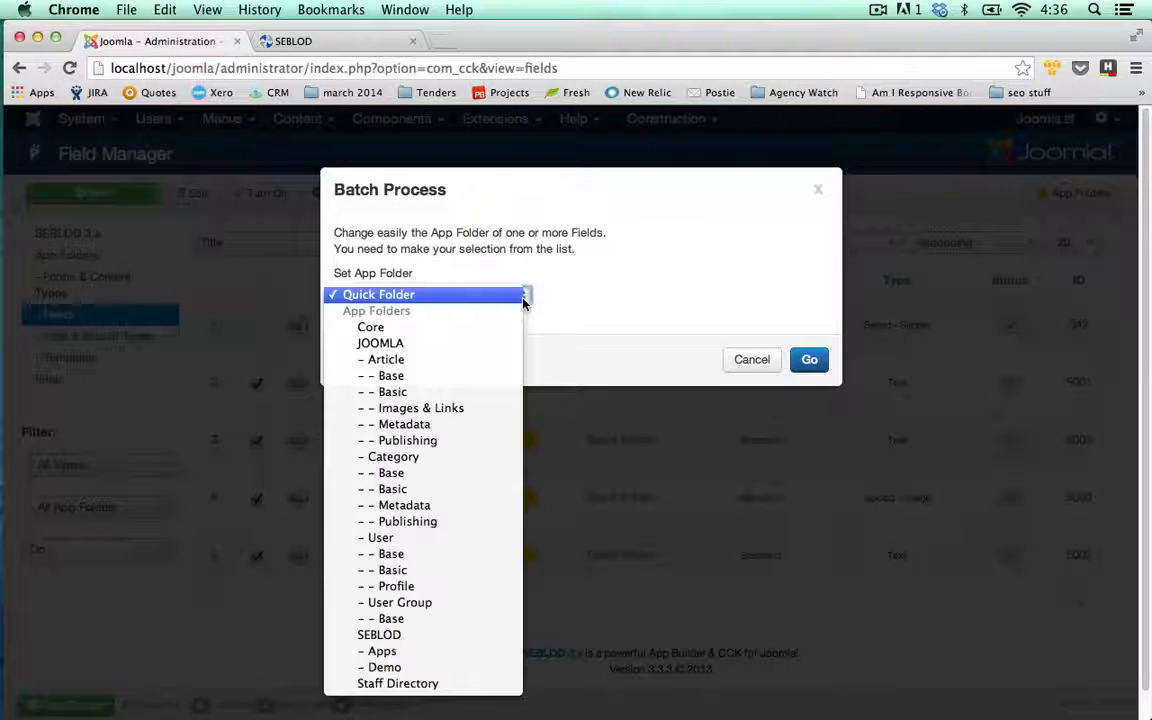
left_click(465, 682)
left_click(809, 360)
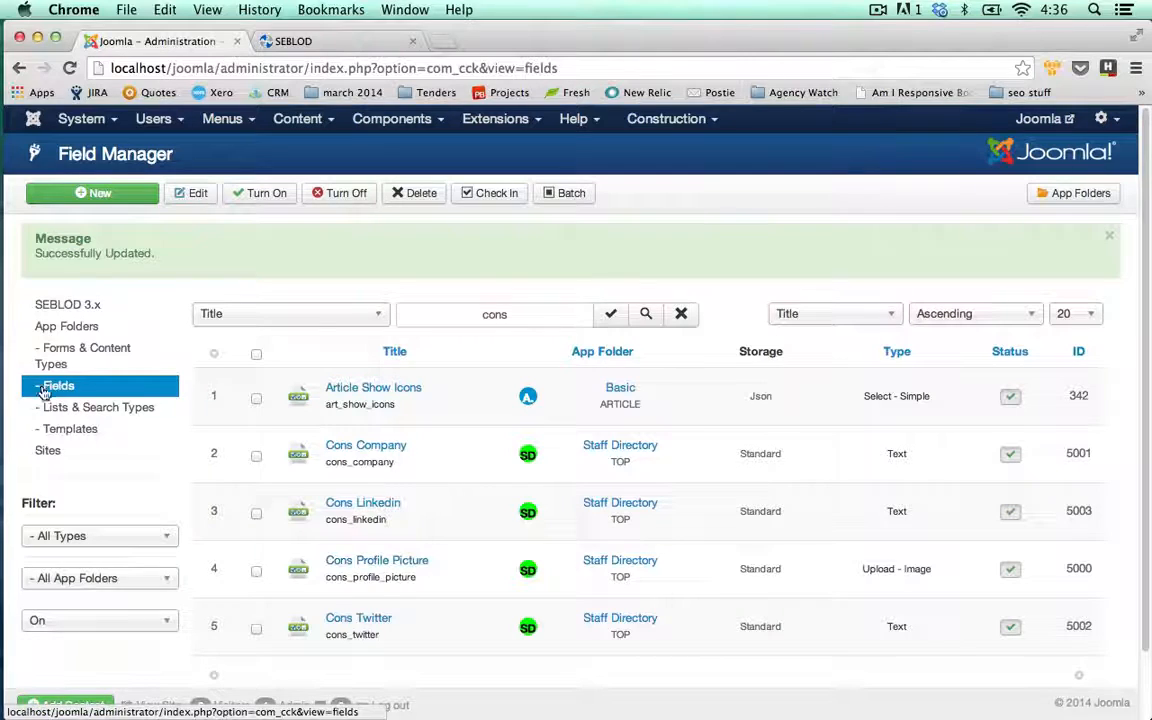
Reopen the Consultant content type, then switch to the SEBLOD website tab
left_click(76, 358)
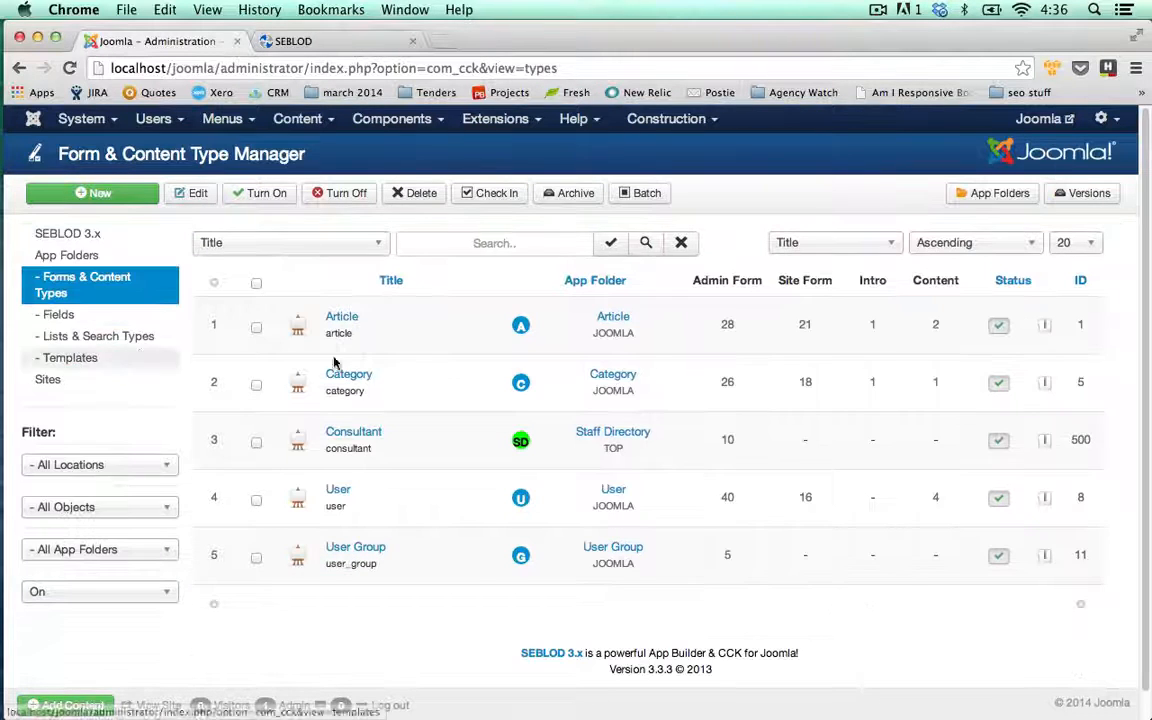
left_click(369, 439)
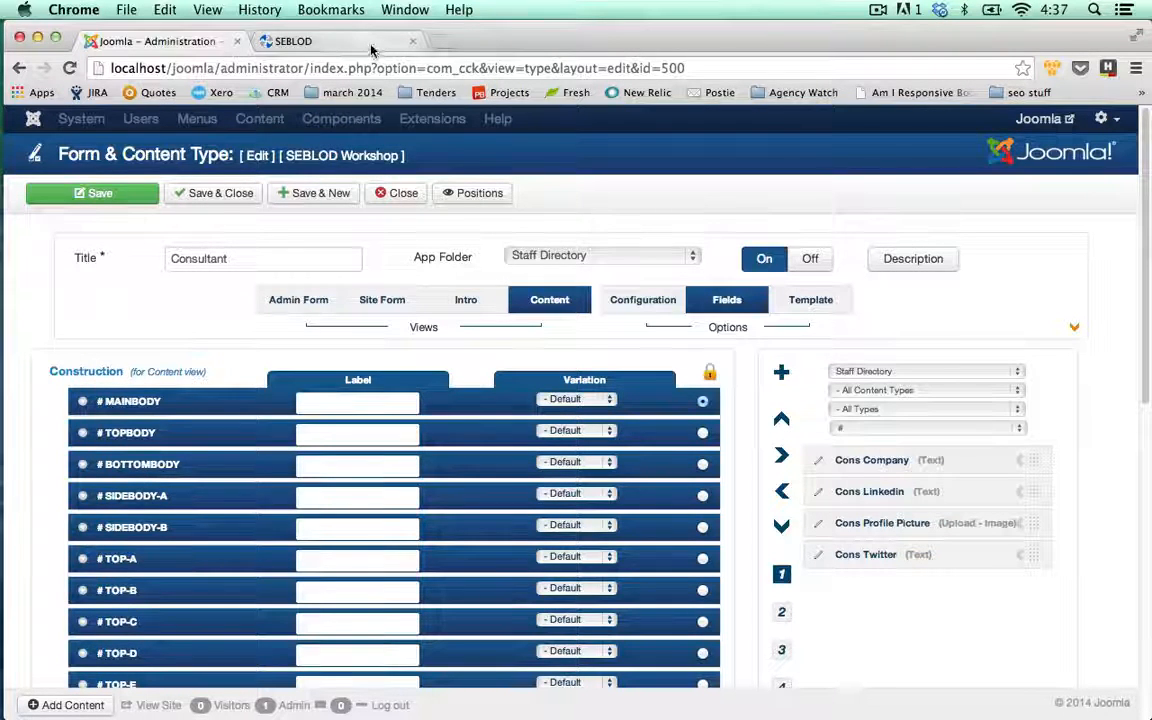
left_click(338, 44)
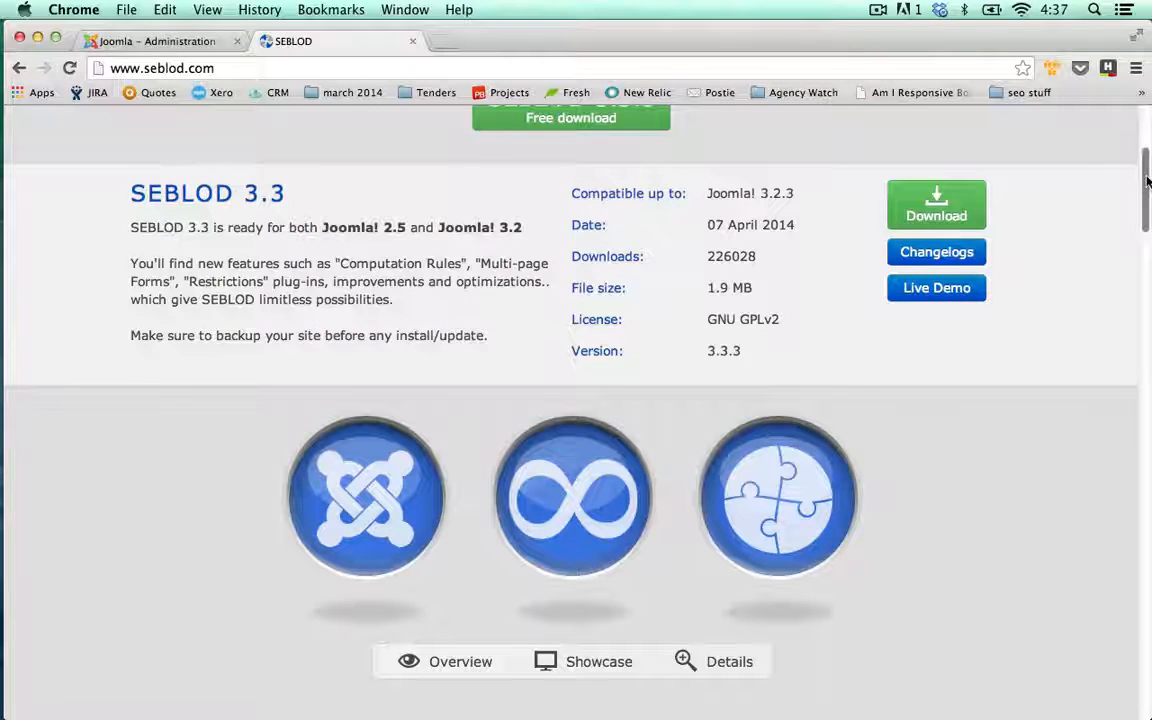
Open the SEBLOD products catalogue and scroll through it
scroll(1070, 180, "up", 3)
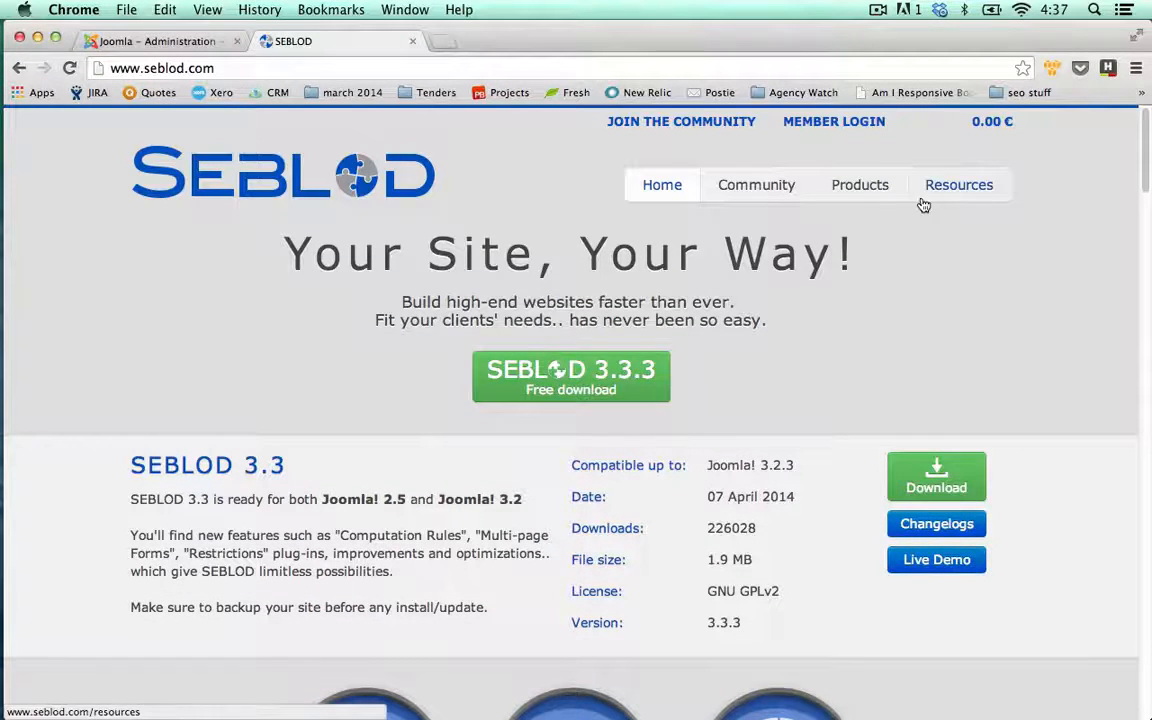
left_click(860, 185)
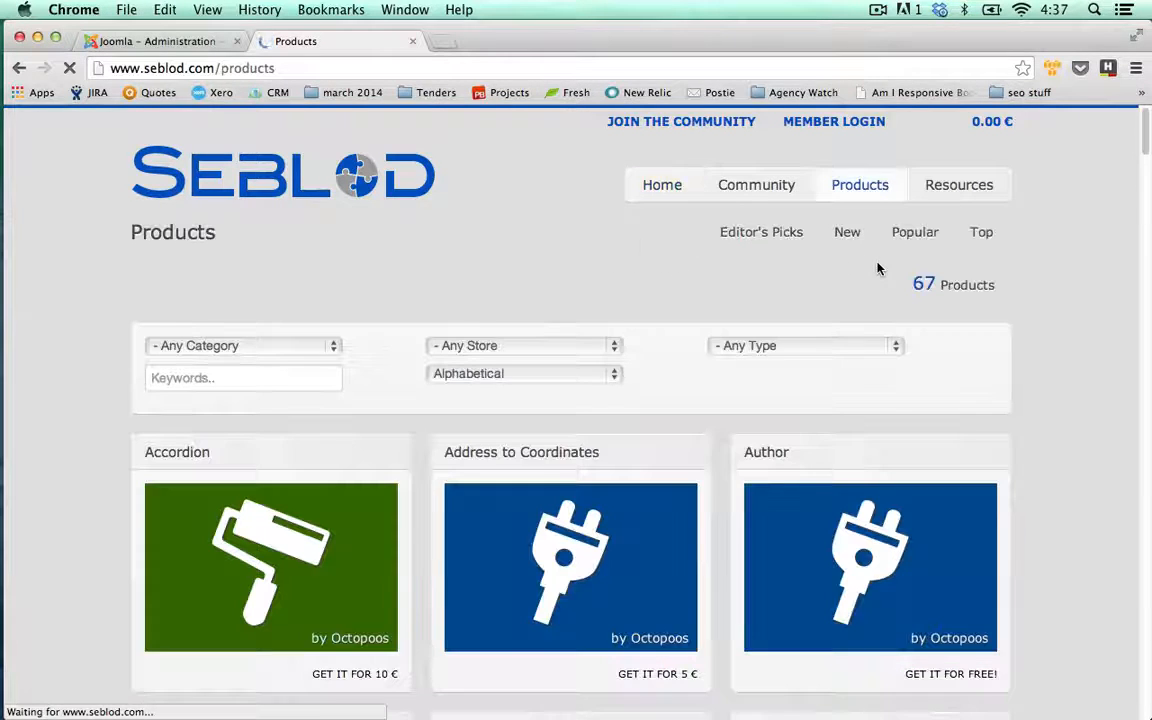
scroll(878, 268, "down", 1)
scroll(878, 268, "down", 7)
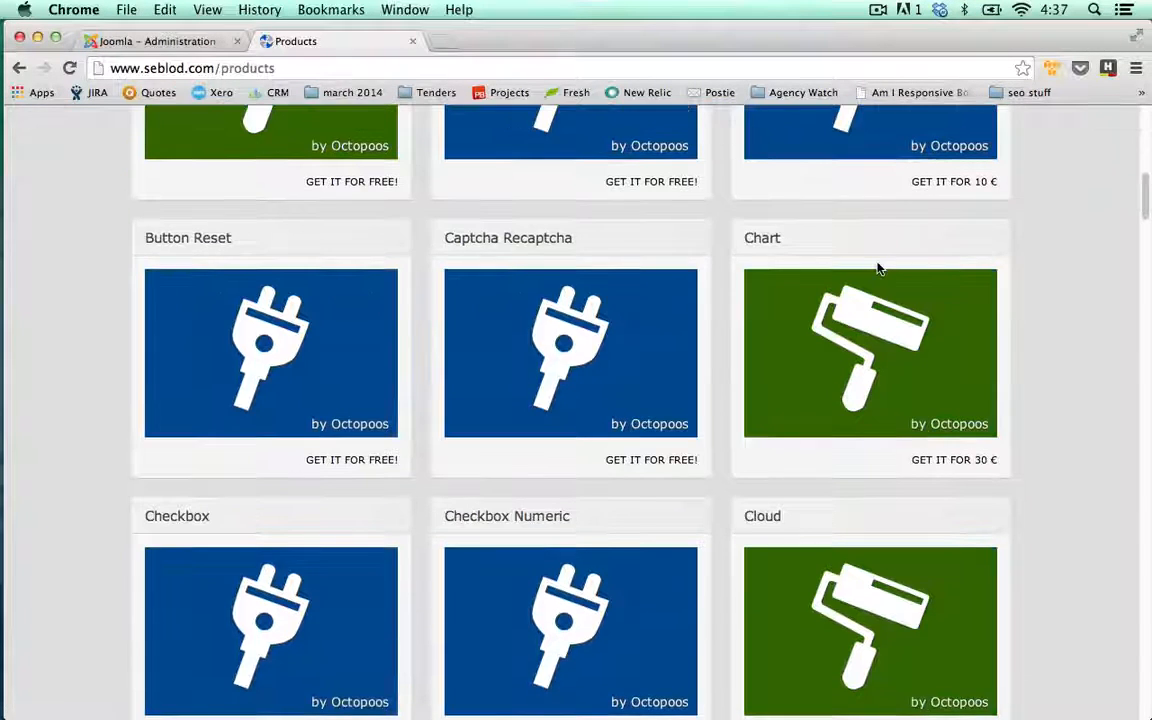
scroll(878, 268, "up", 1)
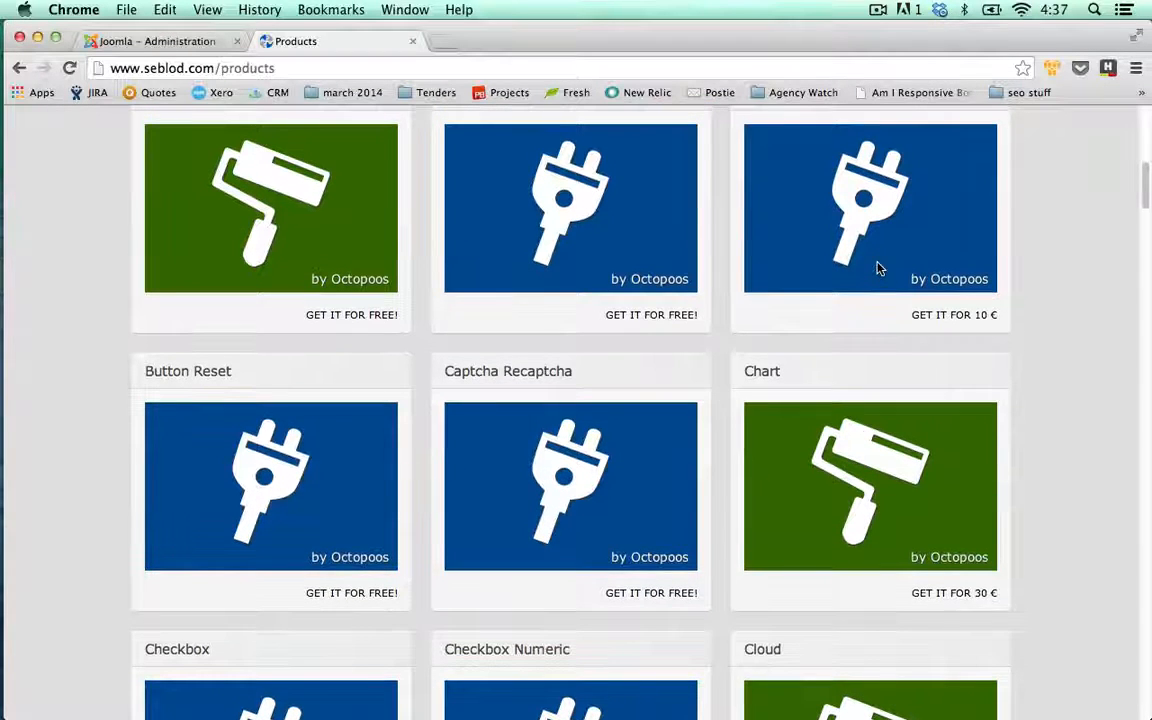
scroll(877, 275, "up", 2)
scroll(941, 302, "up", 4)
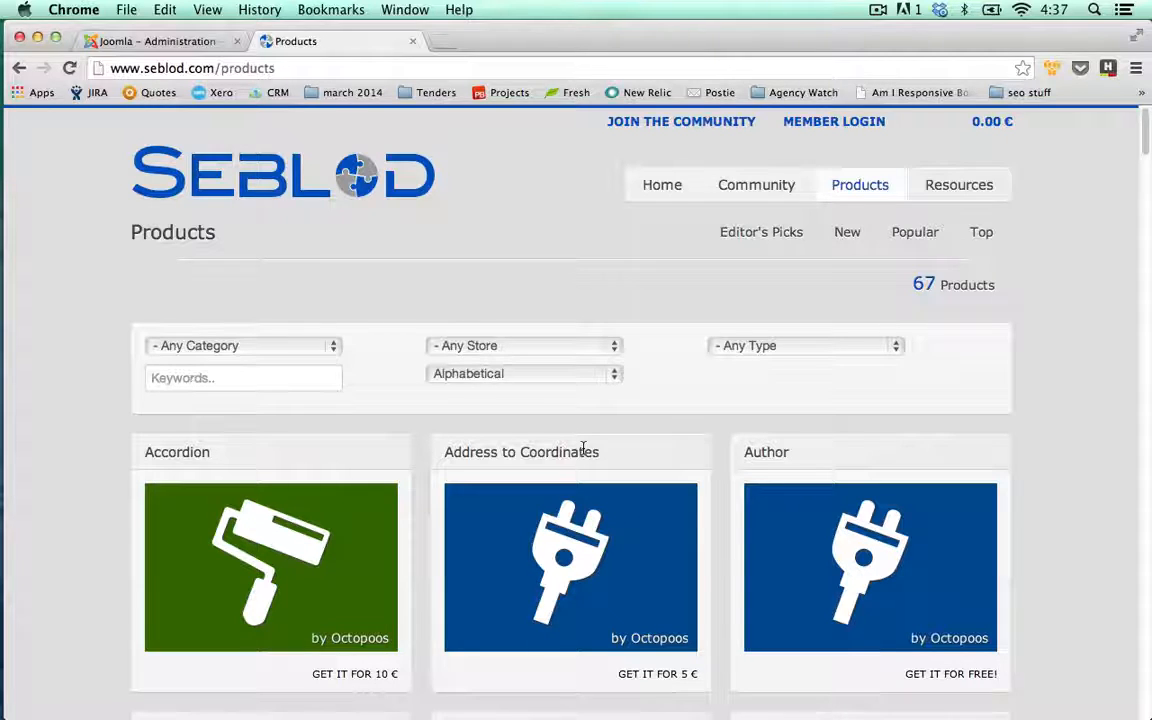
Keep default sort, store and type filters and filter products to Templates
left_click(607, 383)
left_click(609, 378)
left_click(612, 345)
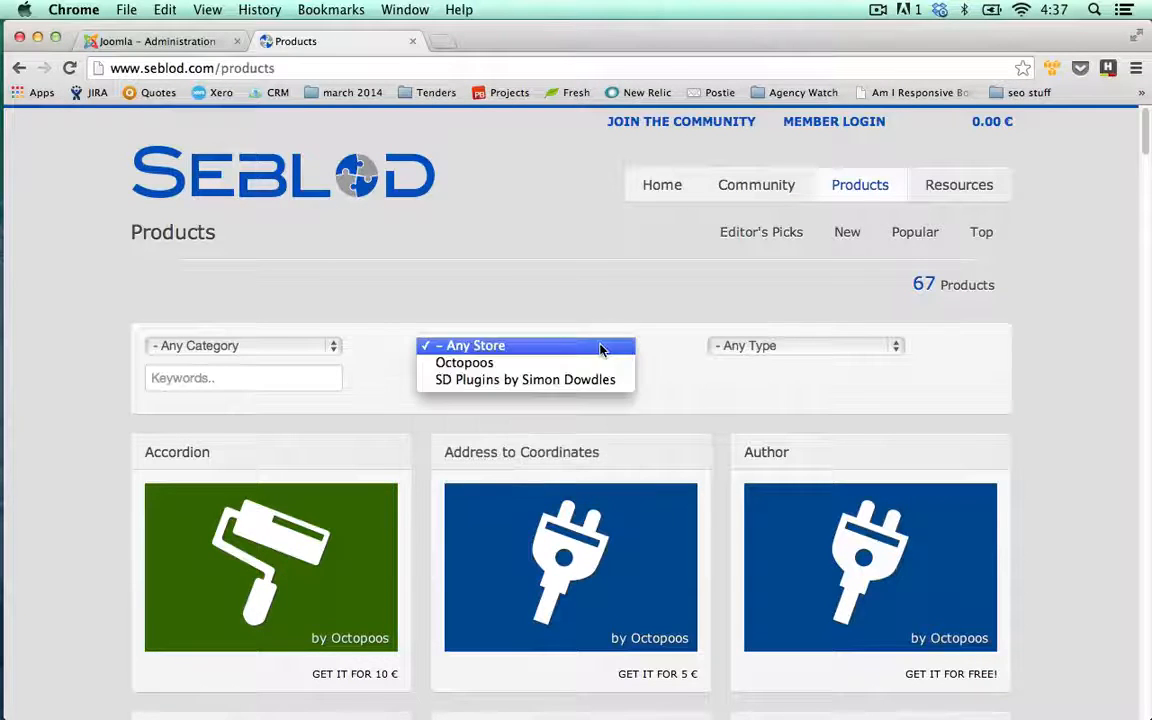
left_click(604, 345)
left_click(760, 348)
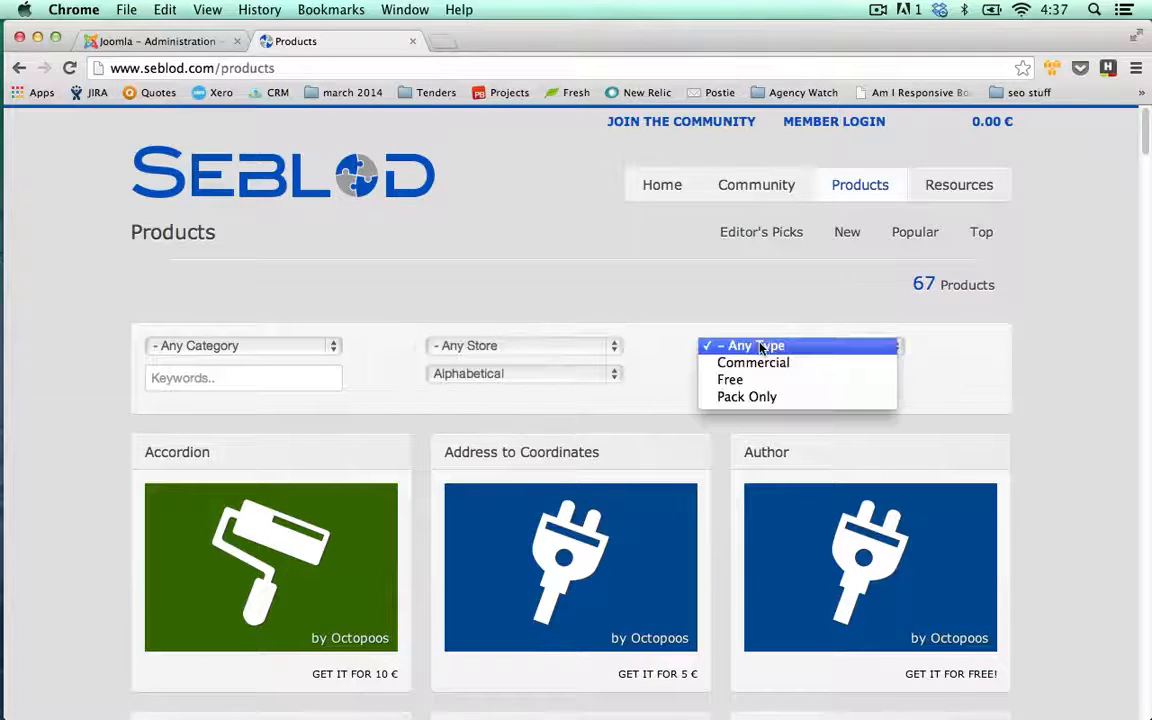
left_click(686, 328)
left_click(305, 350)
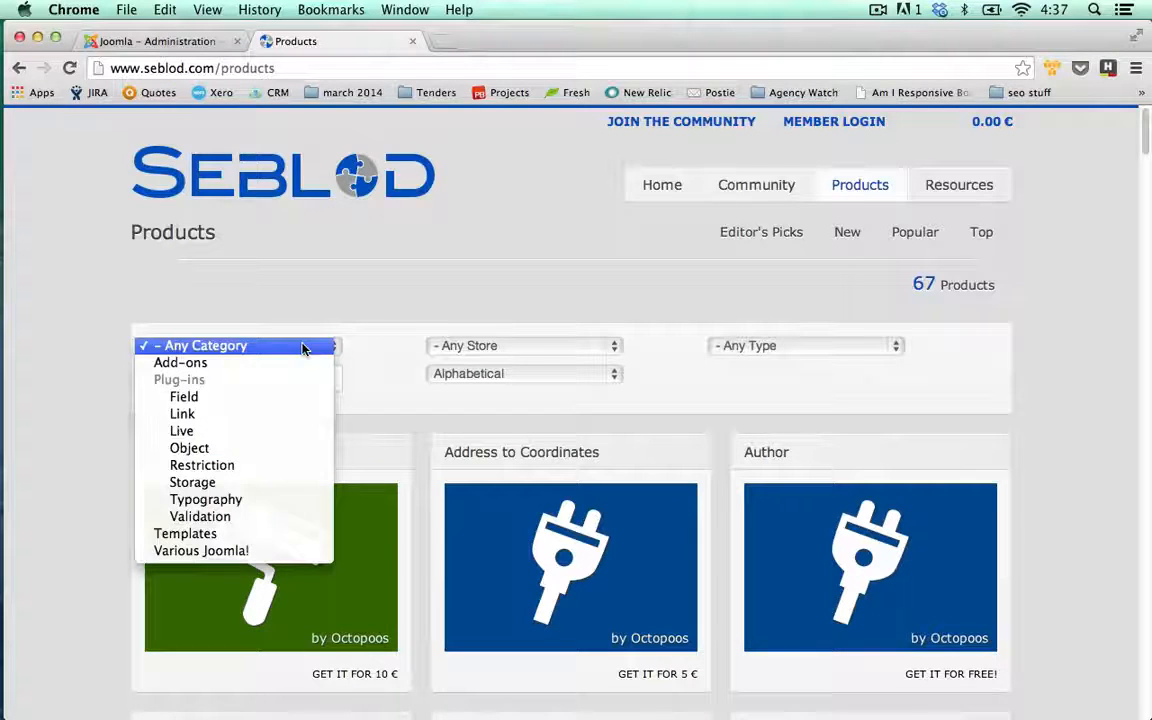
left_click(239, 532)
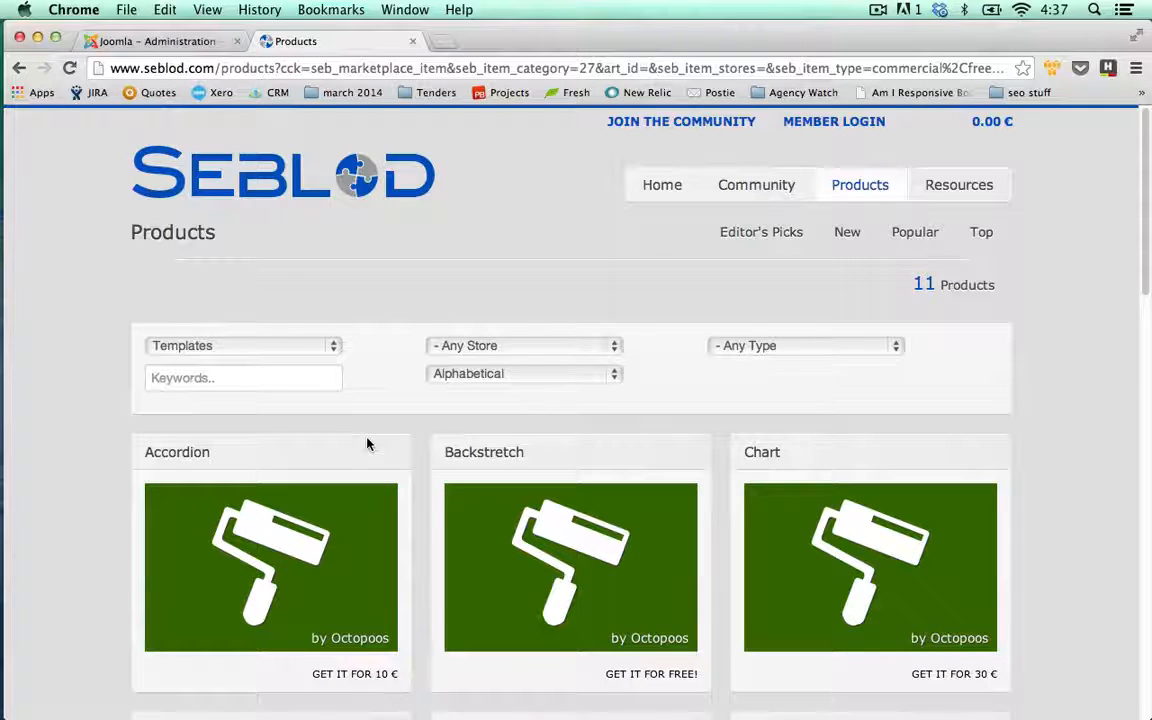
Browse the Templates listing and open the Minima template's product page
scroll(388, 432, "down", 5)
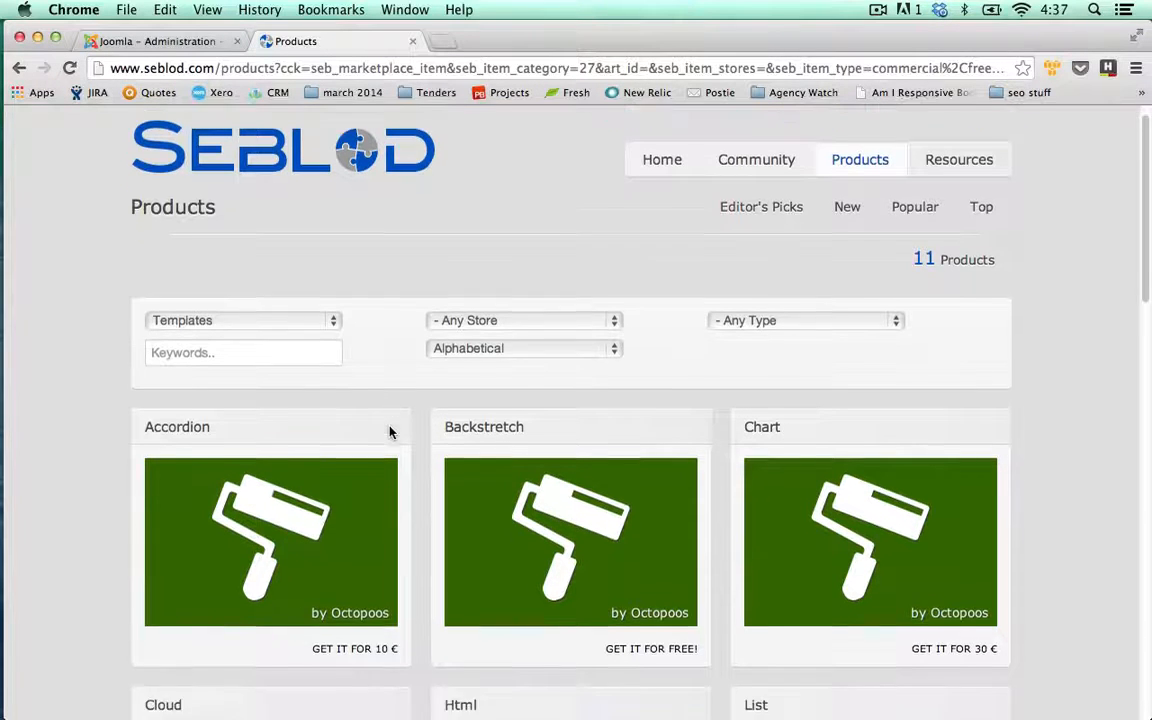
scroll(627, 548, "up", 5)
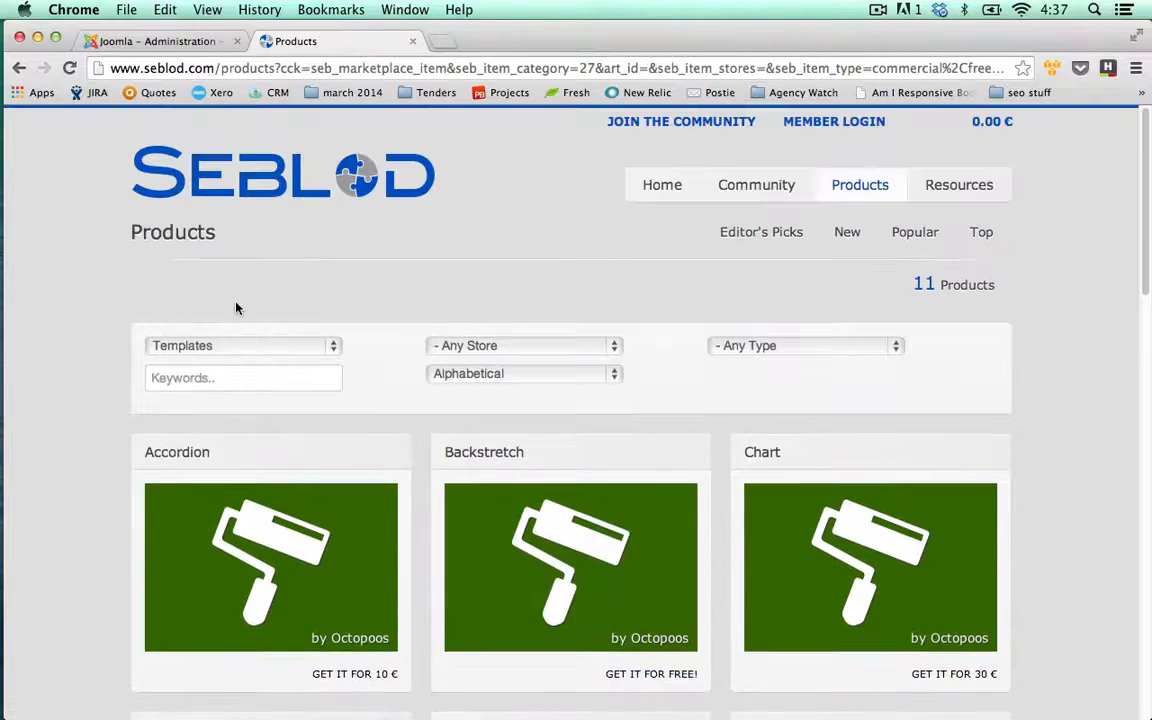
scroll(522, 476, "down", 10)
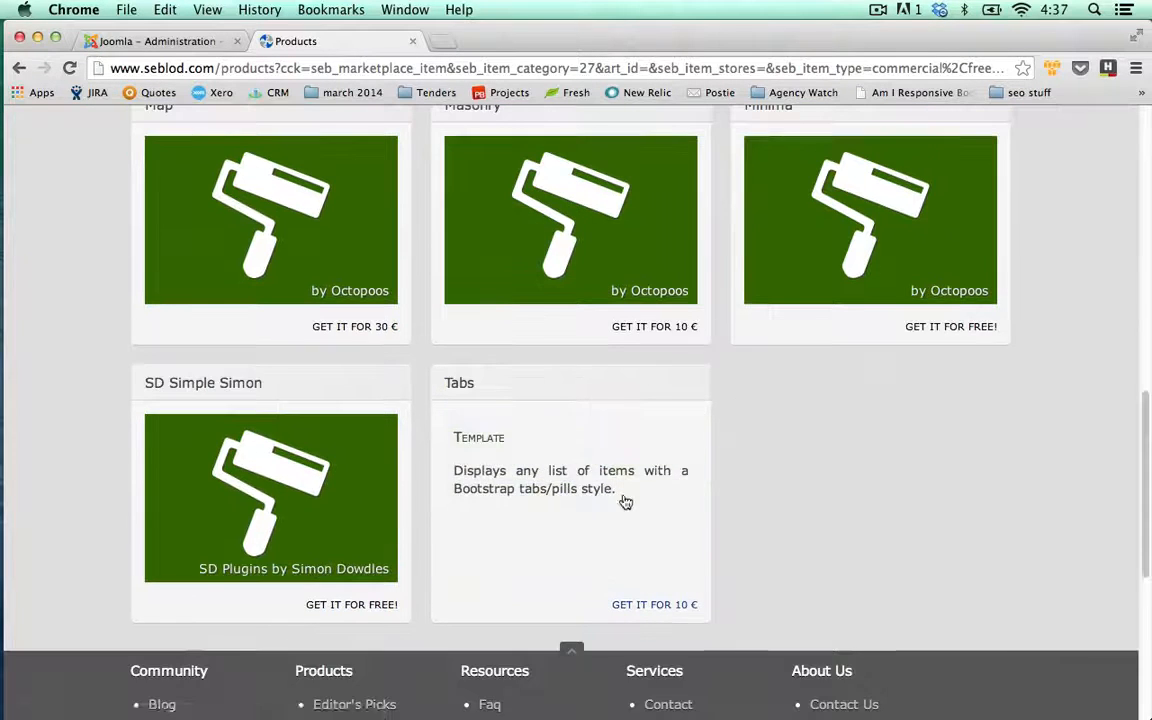
scroll(920, 525, "up", 1)
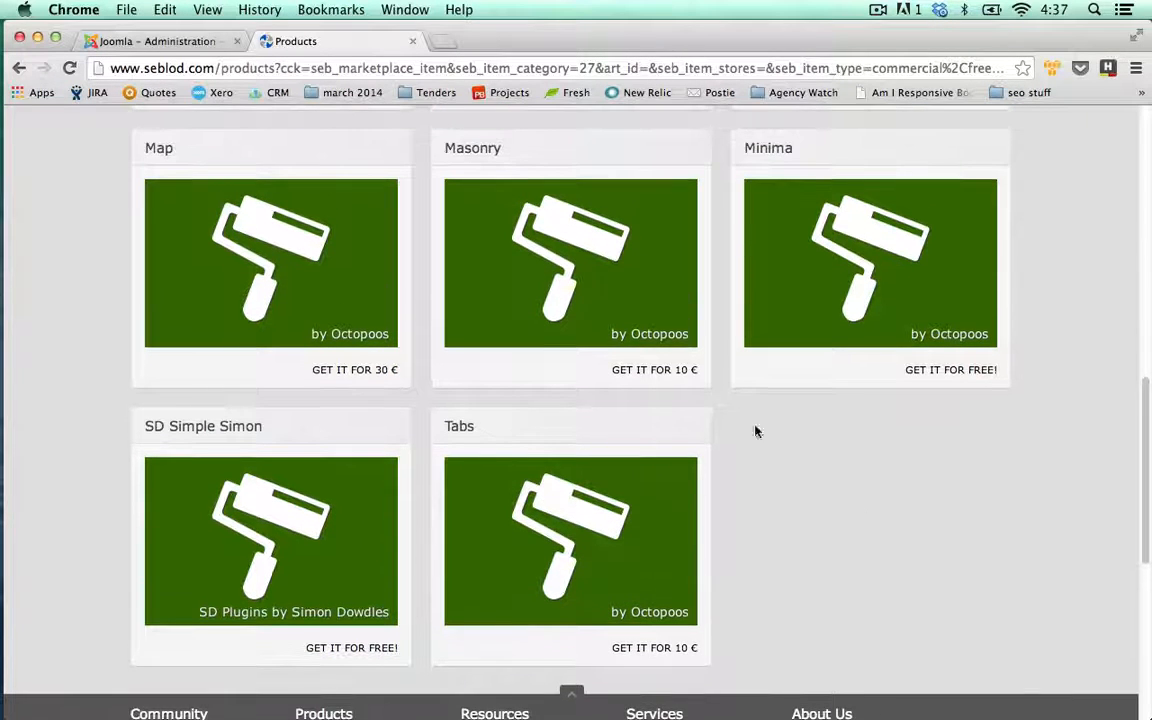
left_click(872, 255)
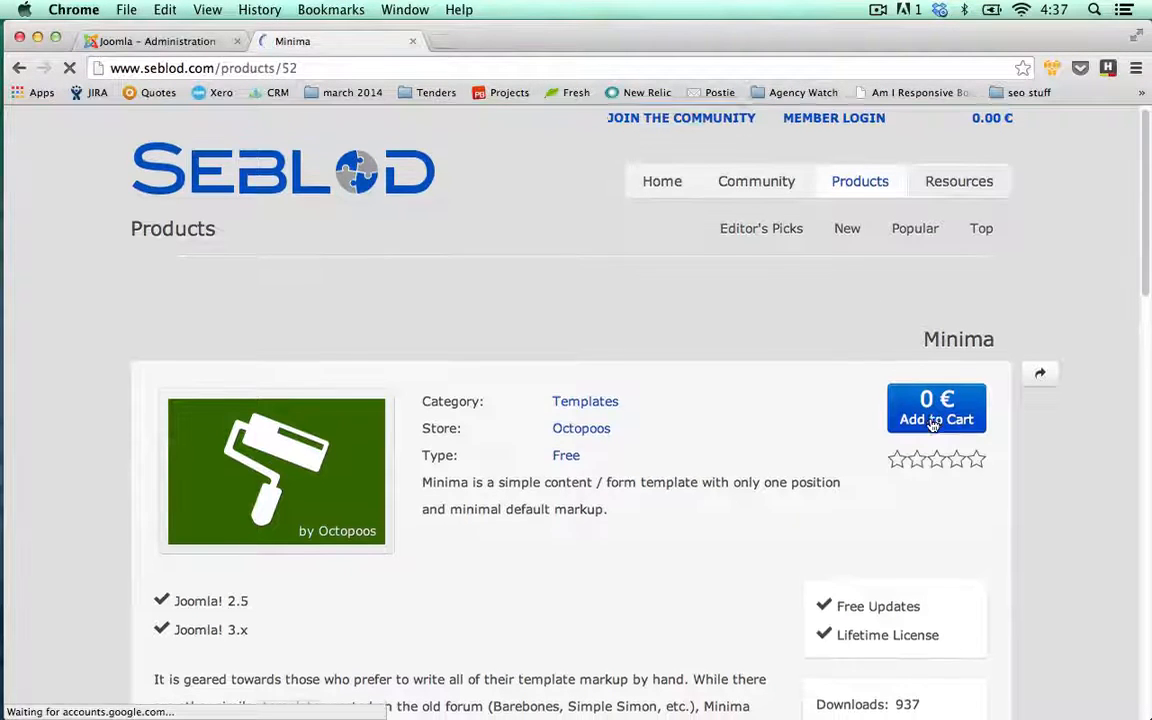
Add the free Minima template to the cart and log in with the member account
left_click(933, 424)
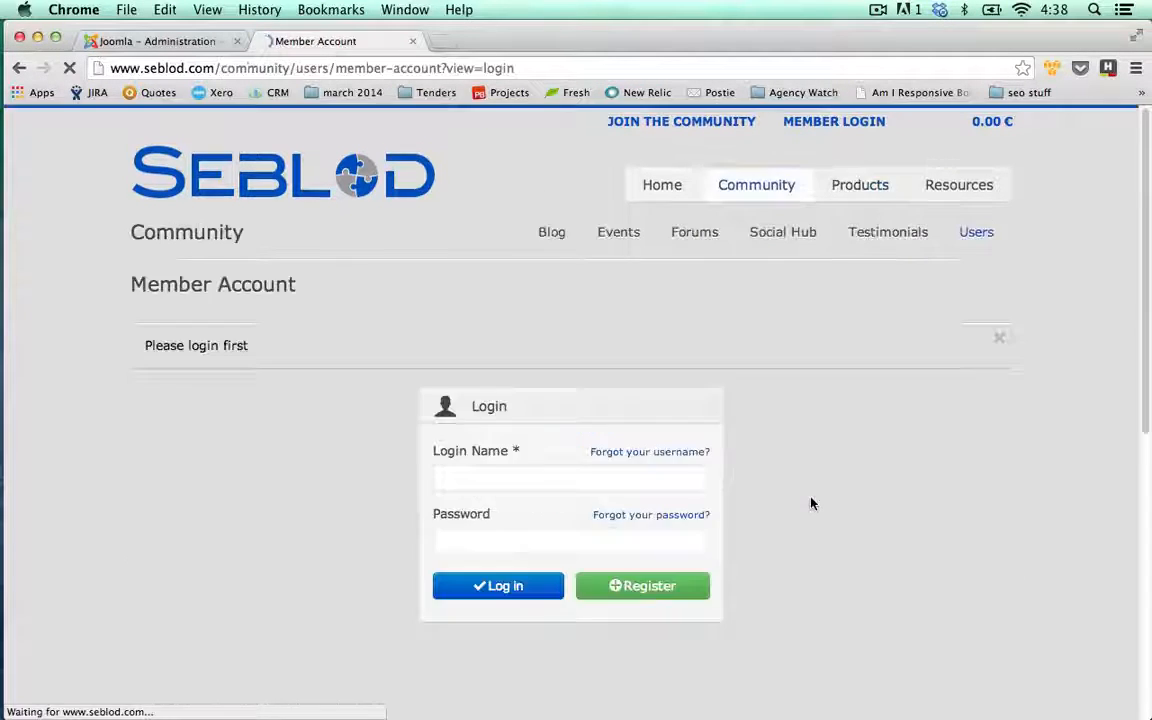
left_click(545, 478)
type("Jrmo")
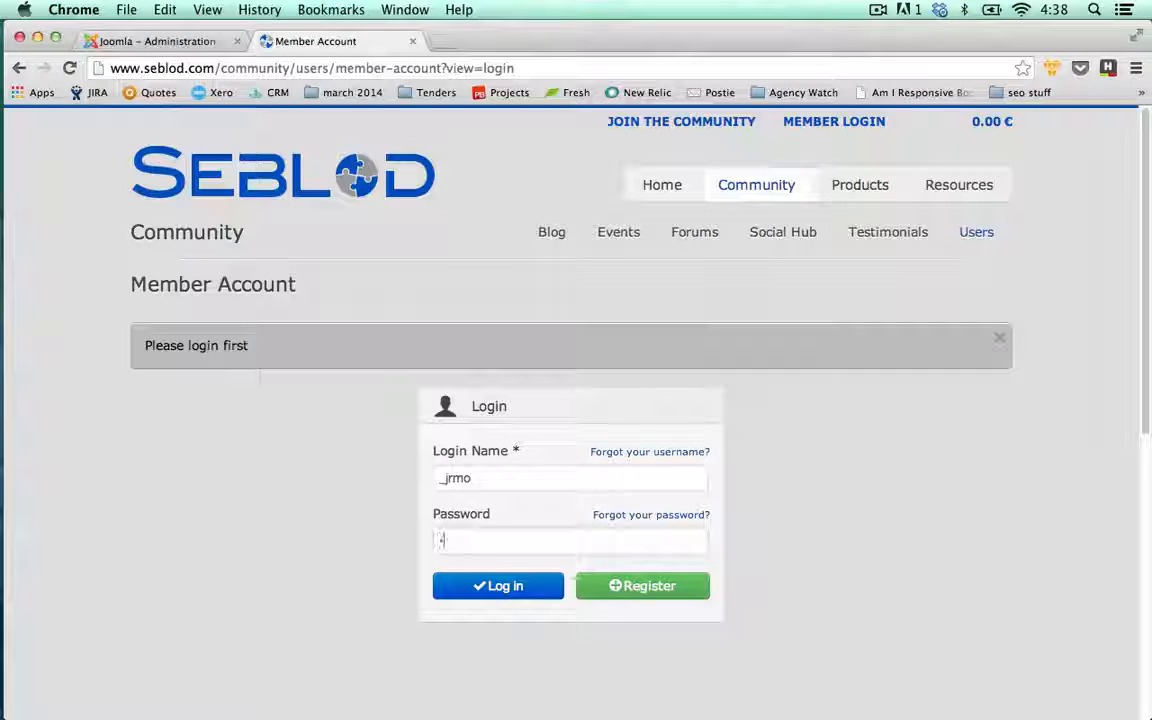
type("•••••••")
key("Return")
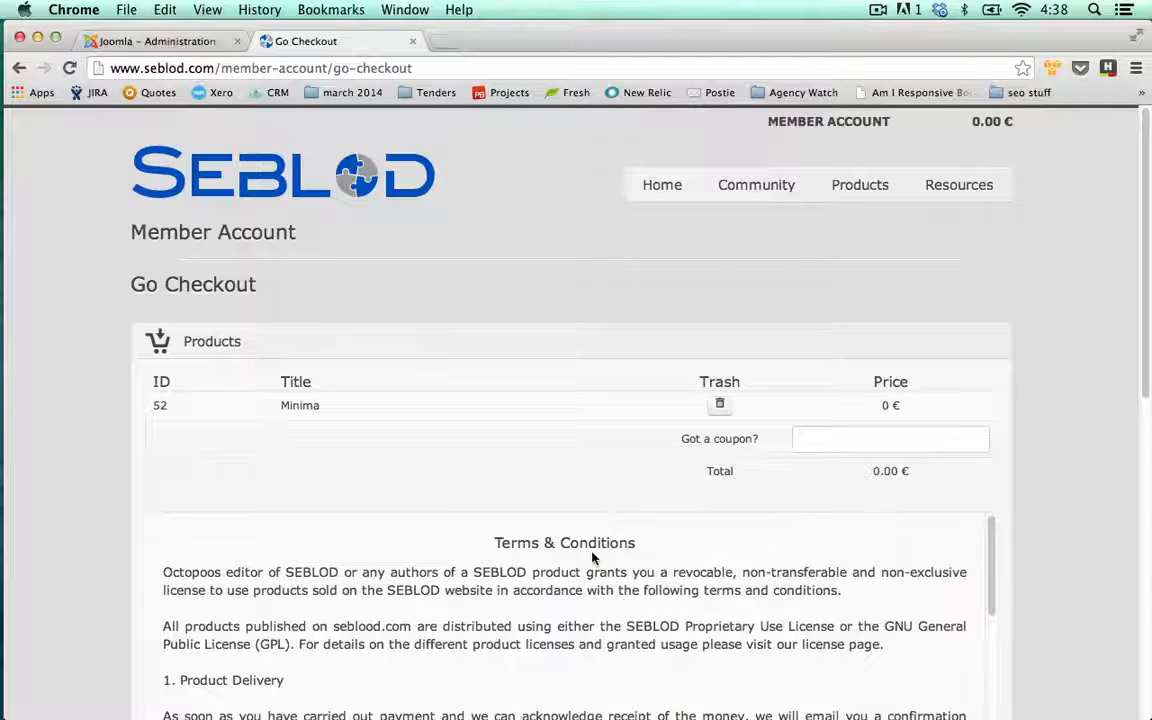
Accept the Terms & Conditions, check out, and open the new order's downloads
scroll(121, 437, "down", 5)
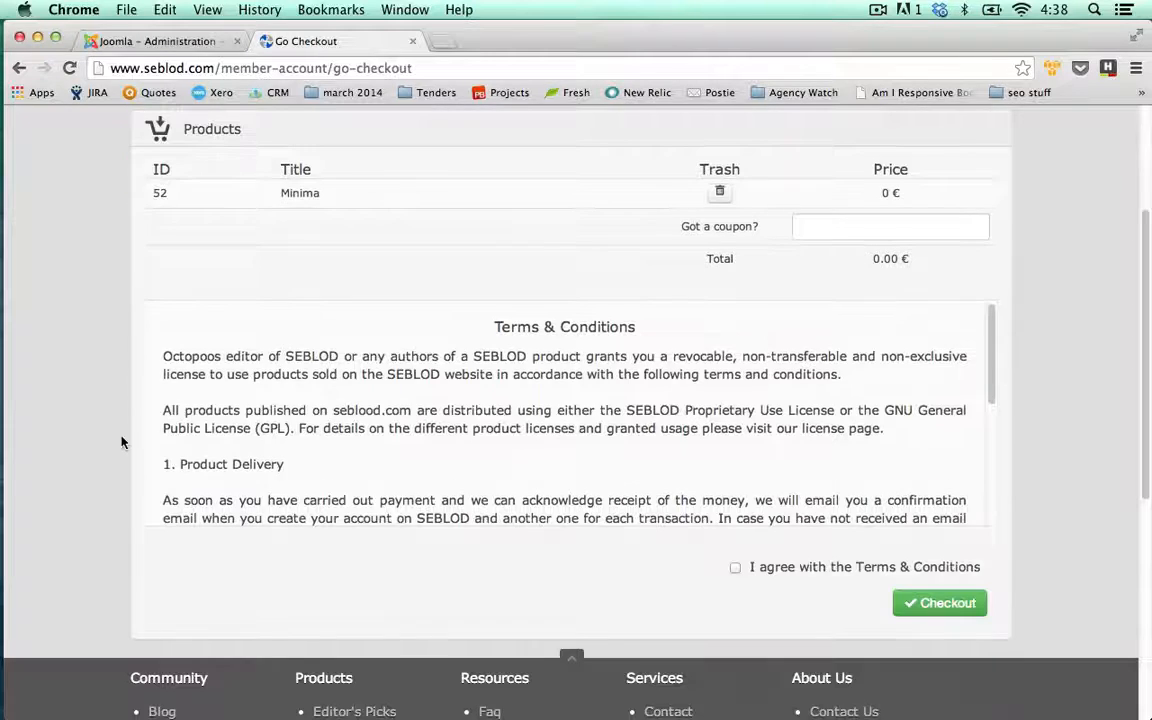
left_click(736, 569)
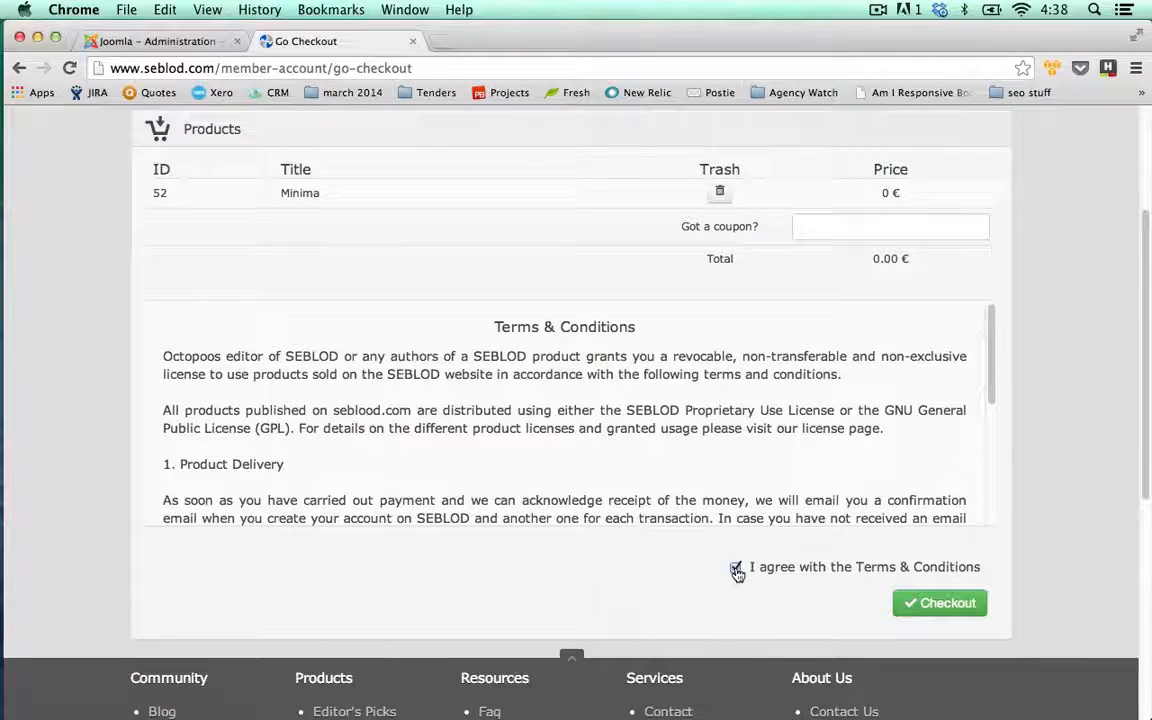
left_click(948, 614)
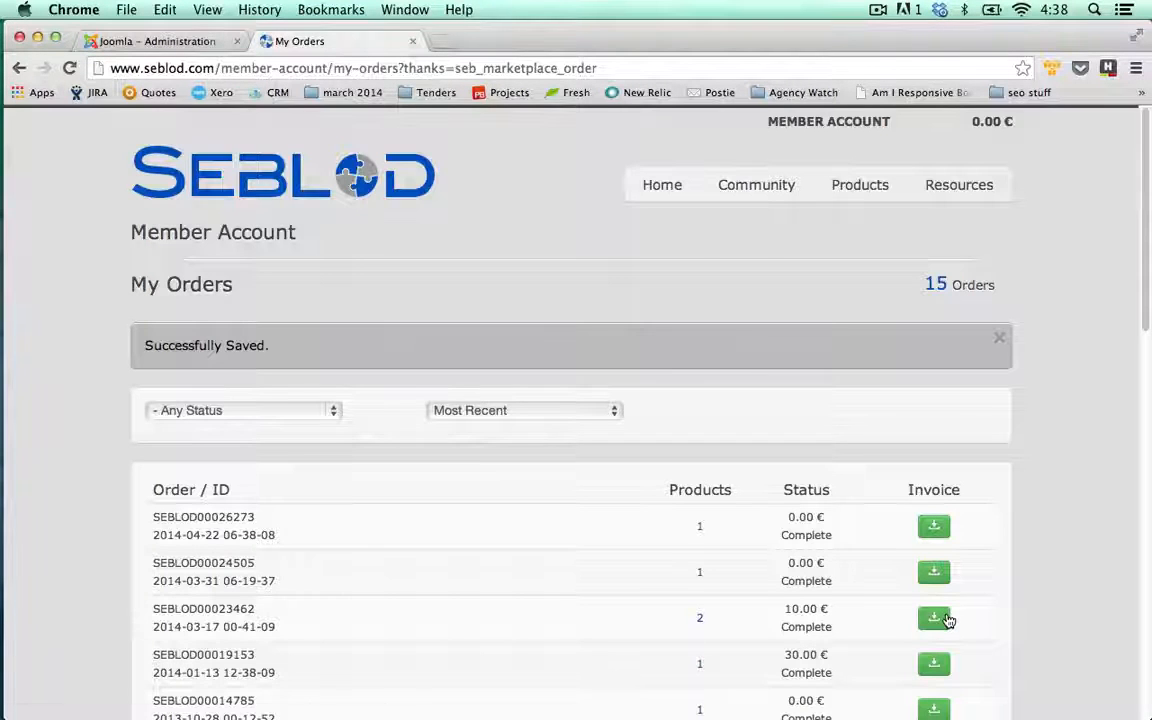
left_click(703, 530)
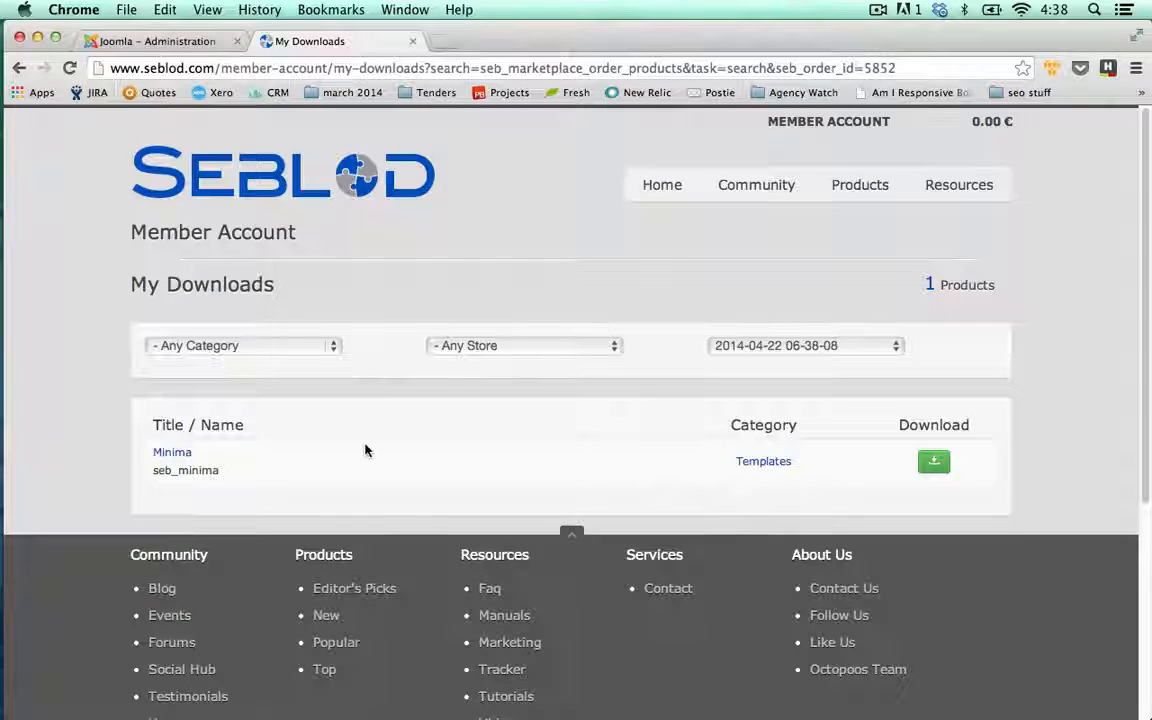
Save tpl_seb_minima_1.1.1.zip to the Desktop and return to the Joomla administration tab
left_click(935, 470)
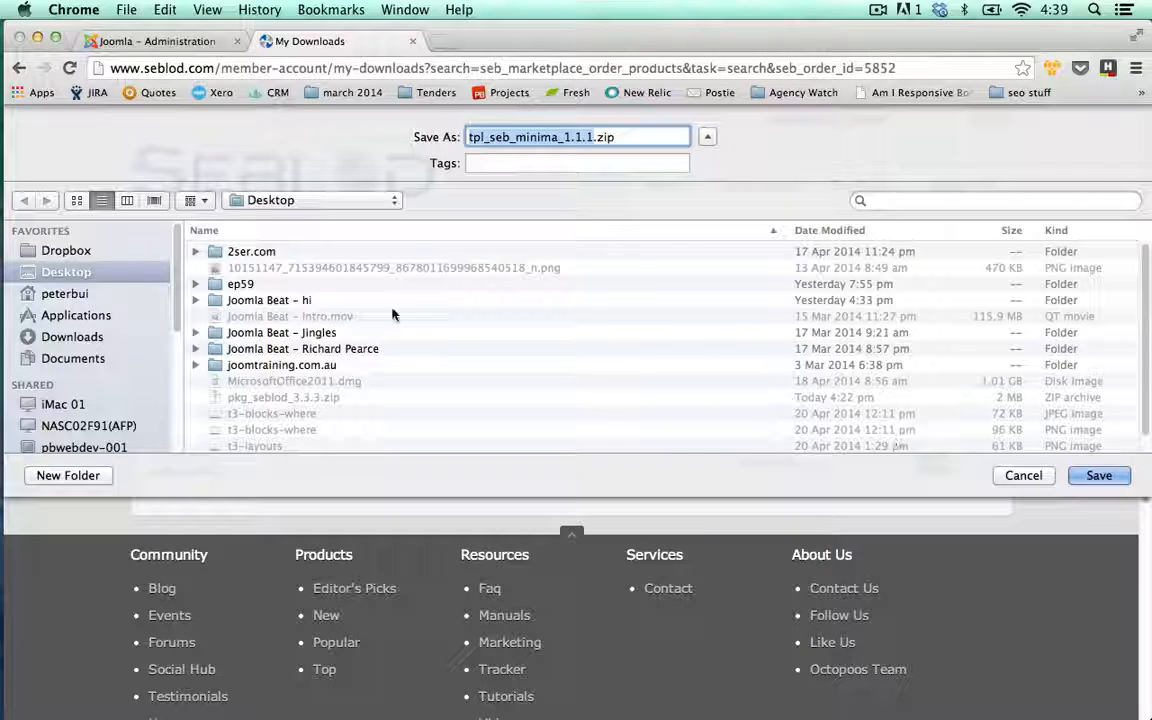
left_click(1099, 476)
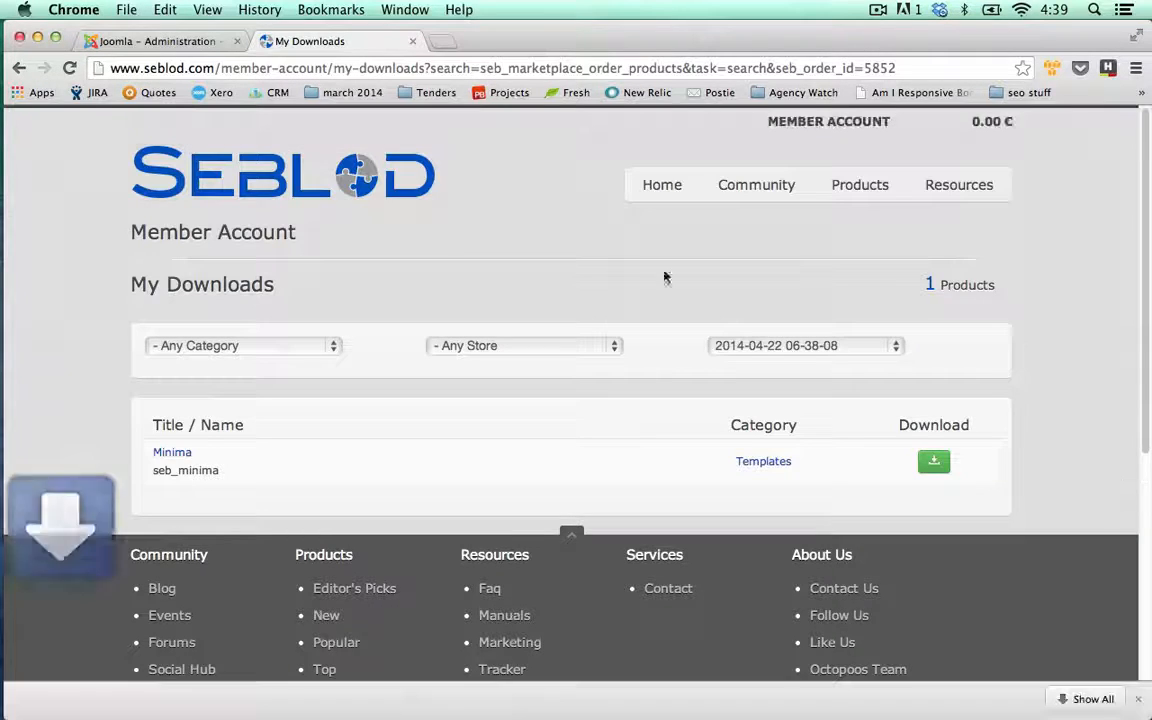
left_click(160, 41)
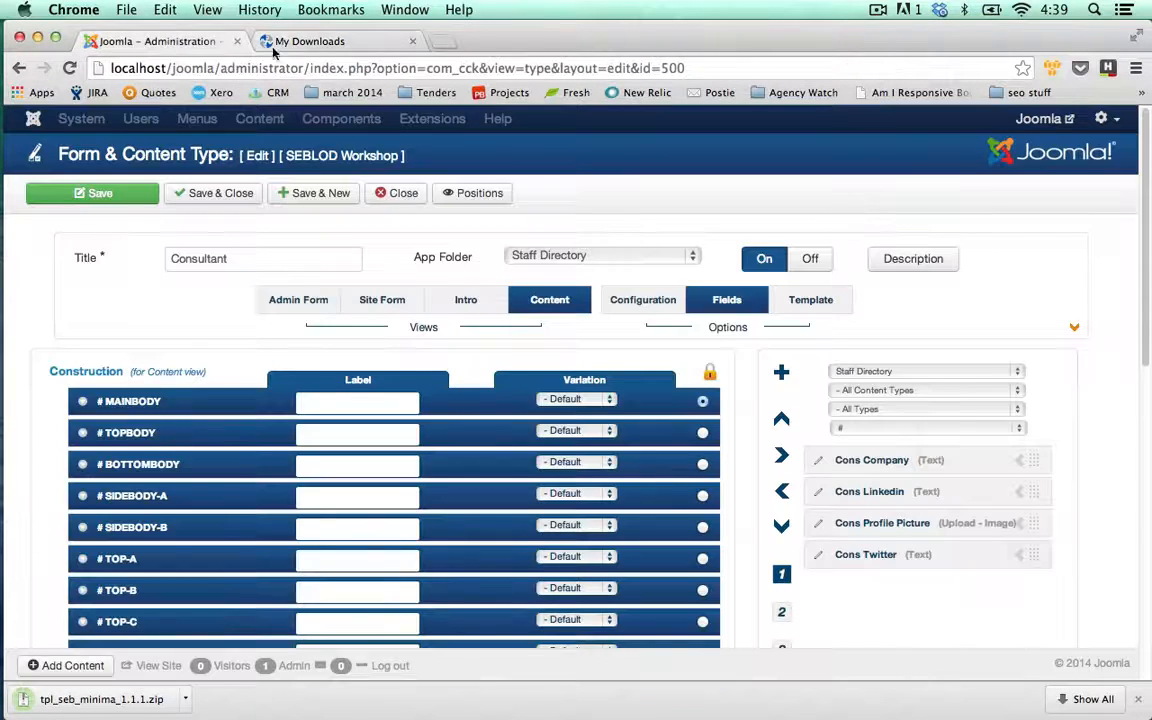
Install tpl_seb_minima_1.1.1.zip through the Extension Manager's Upload Package File
left_click(401, 194)
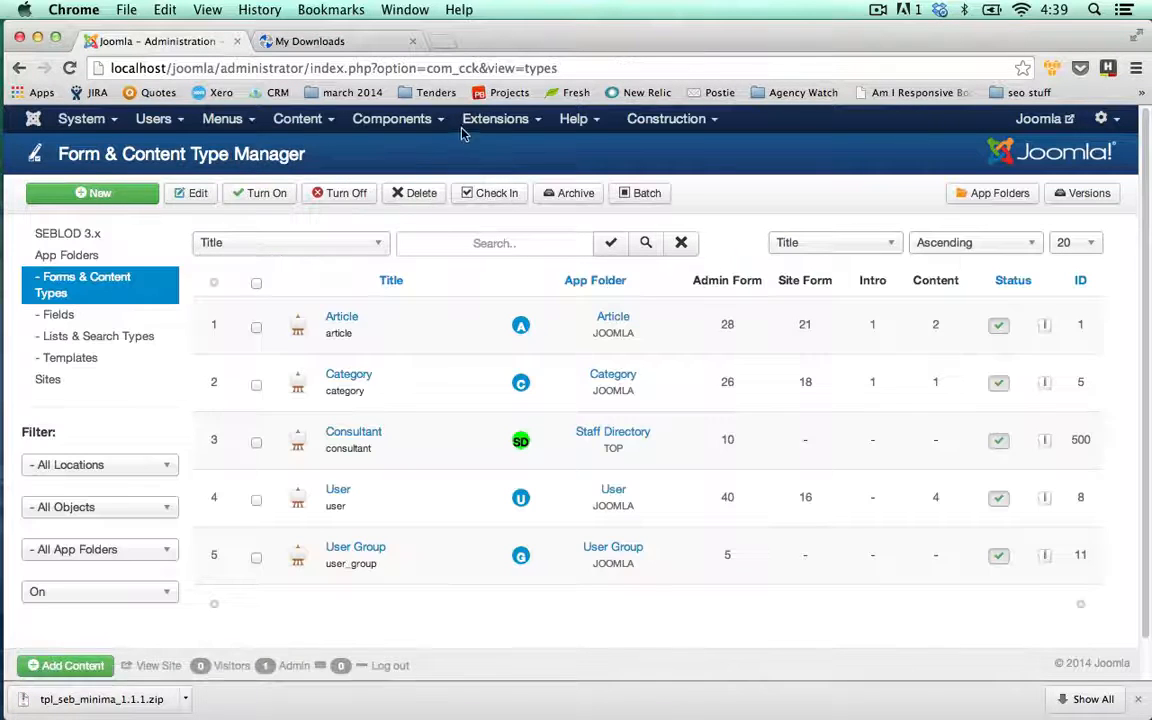
mouse_move(466, 125)
left_click(500, 157)
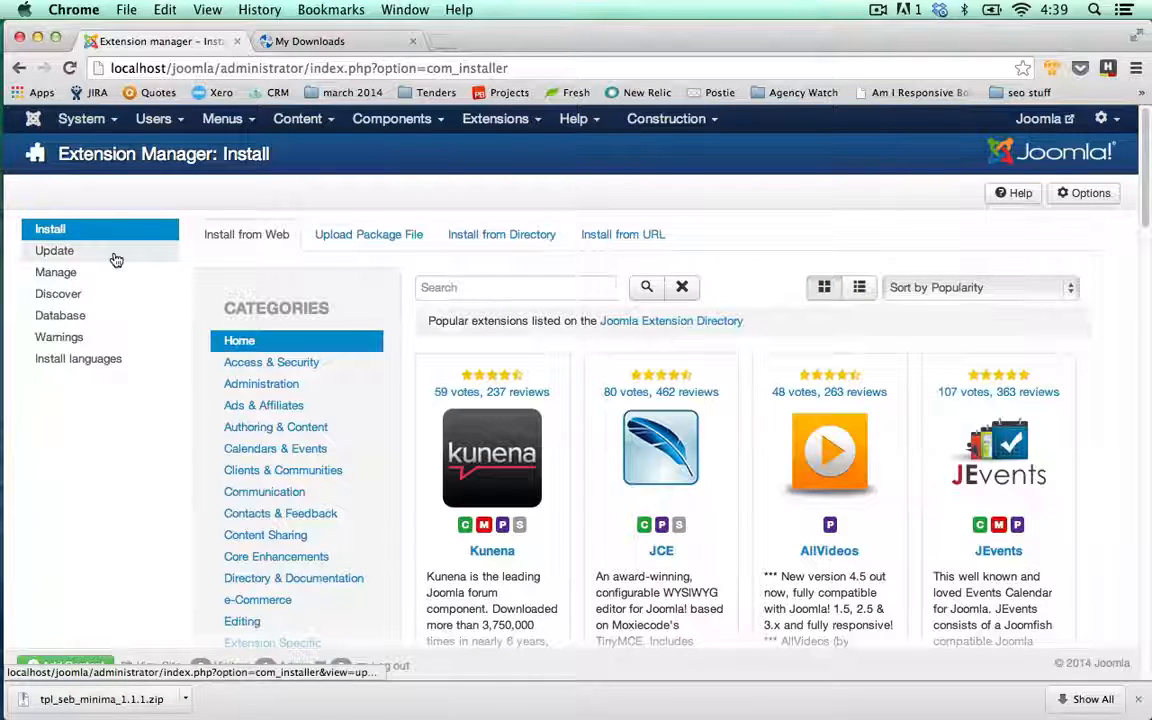
left_click(69, 251)
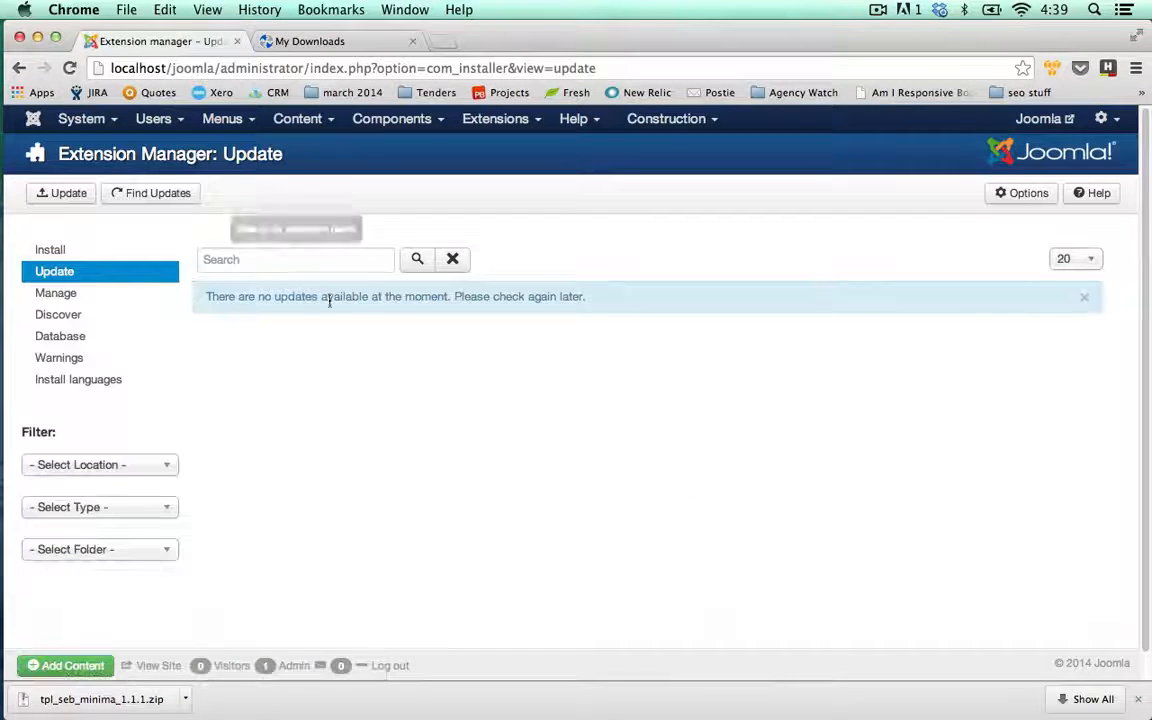
left_click(83, 254)
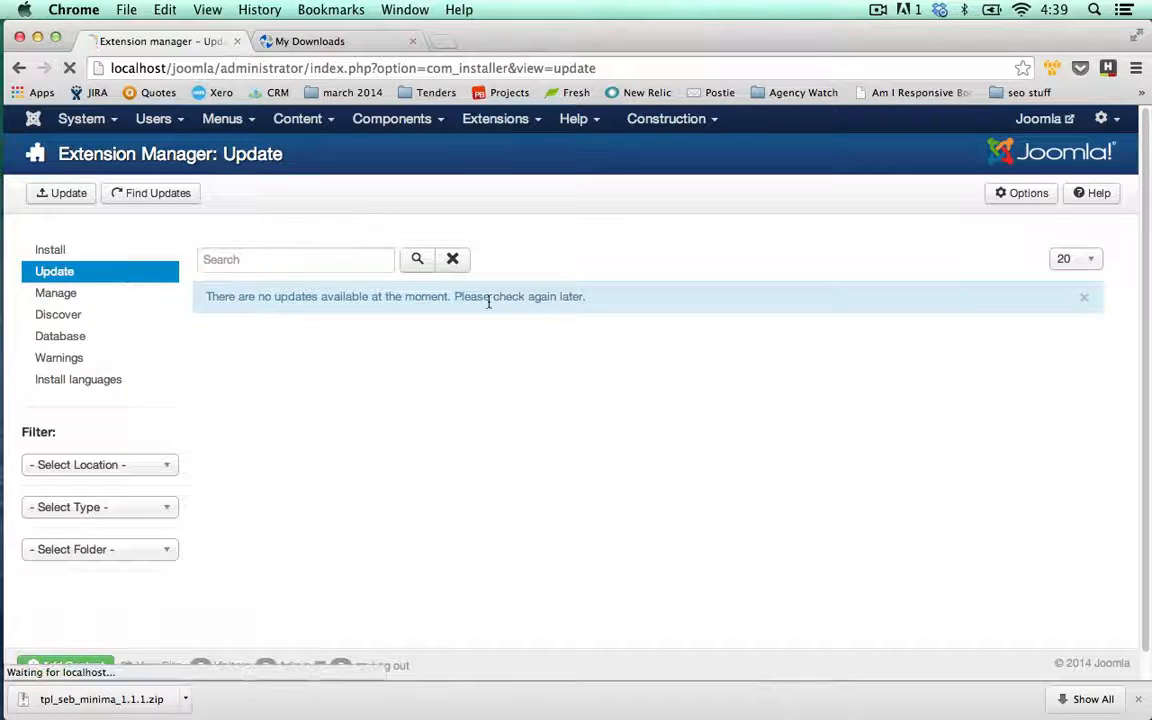
left_click(392, 232)
left_click(389, 346)
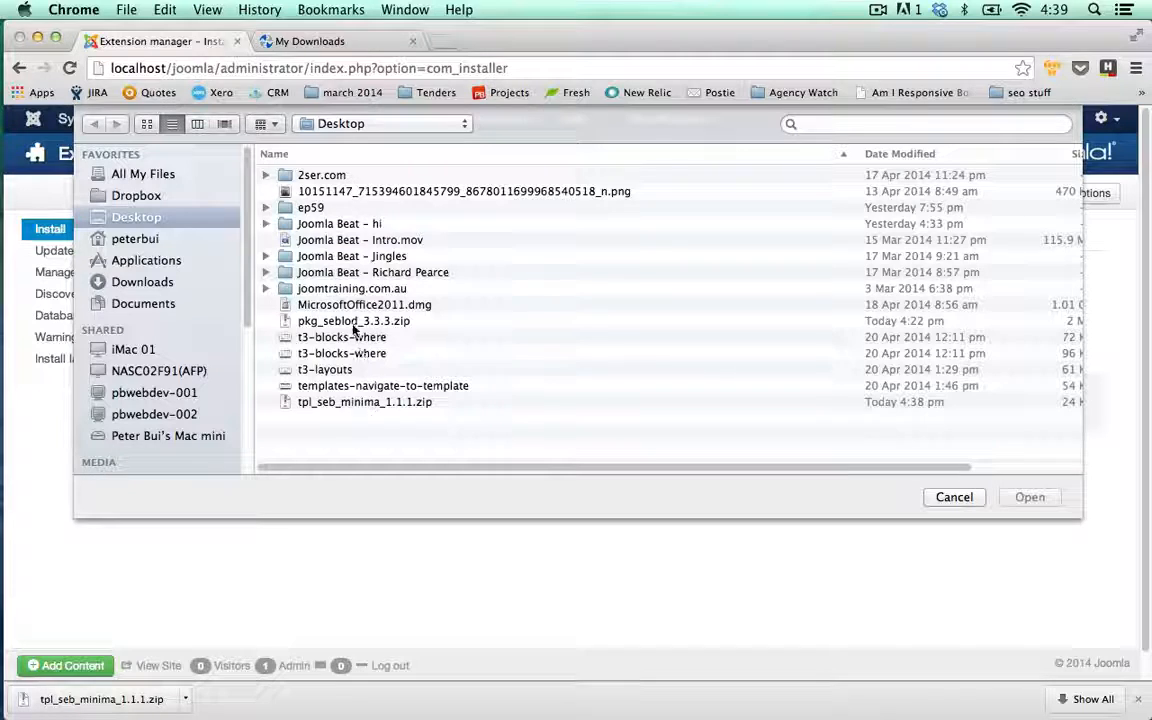
double_click(352, 401)
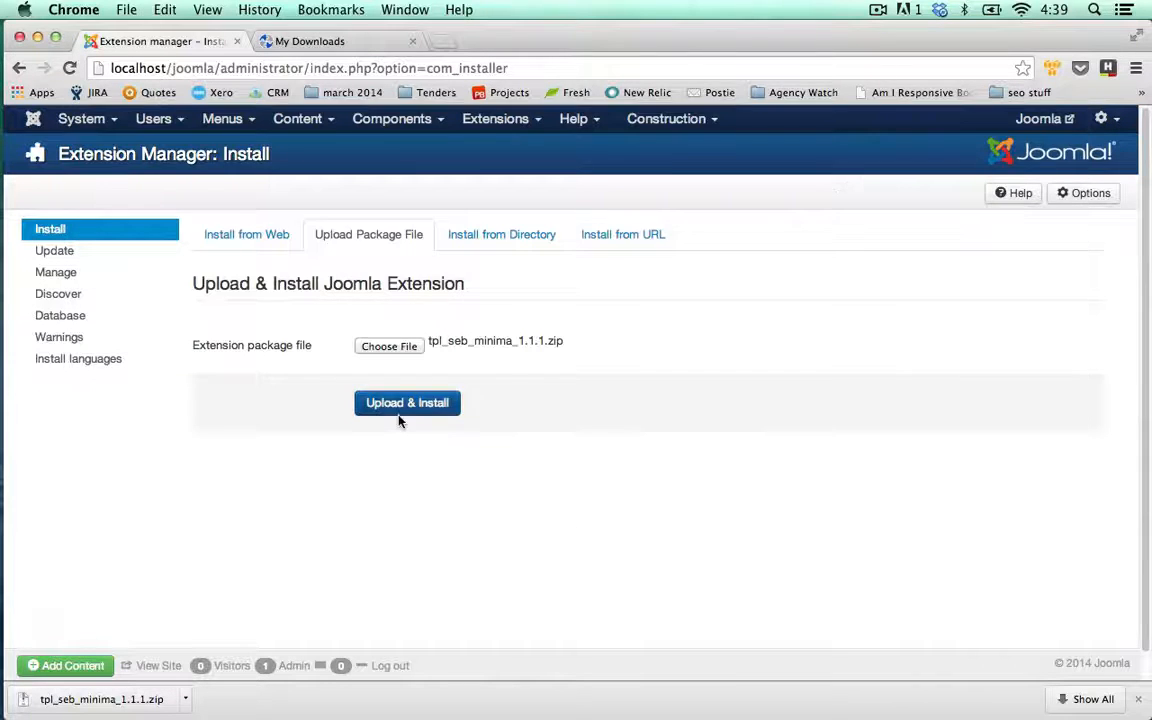
left_click(400, 412)
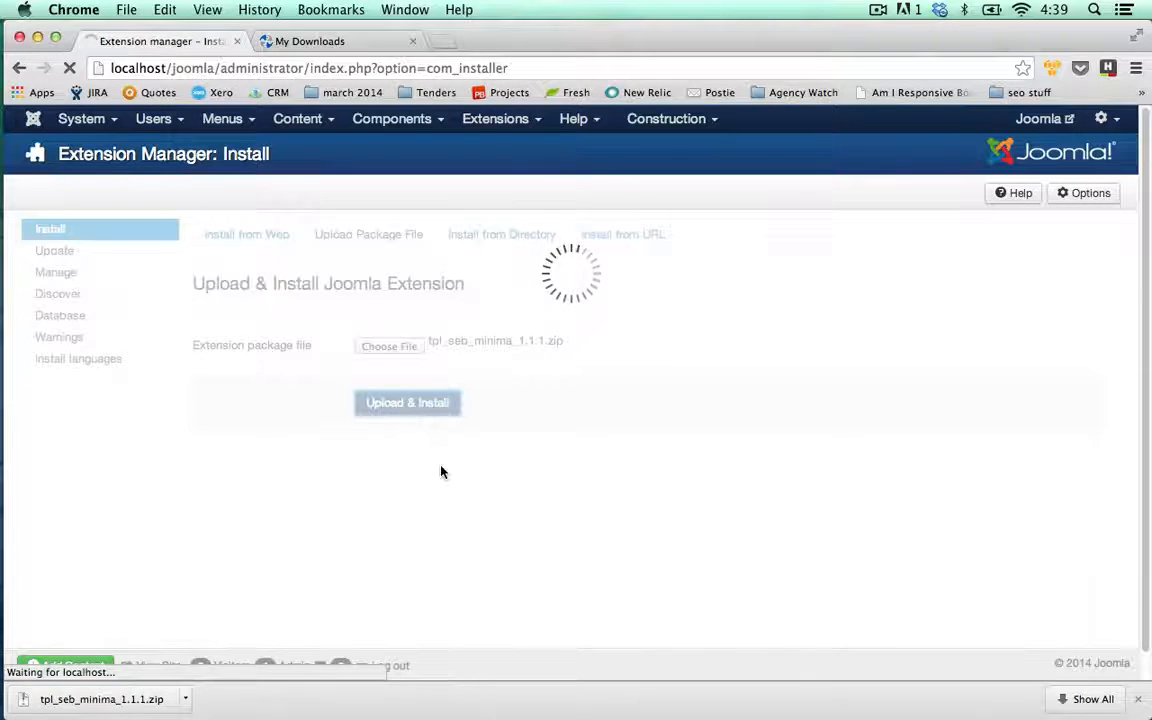
Open SEBLOD 3.x's Template Manager from Components
left_click(390, 119)
left_click(419, 323)
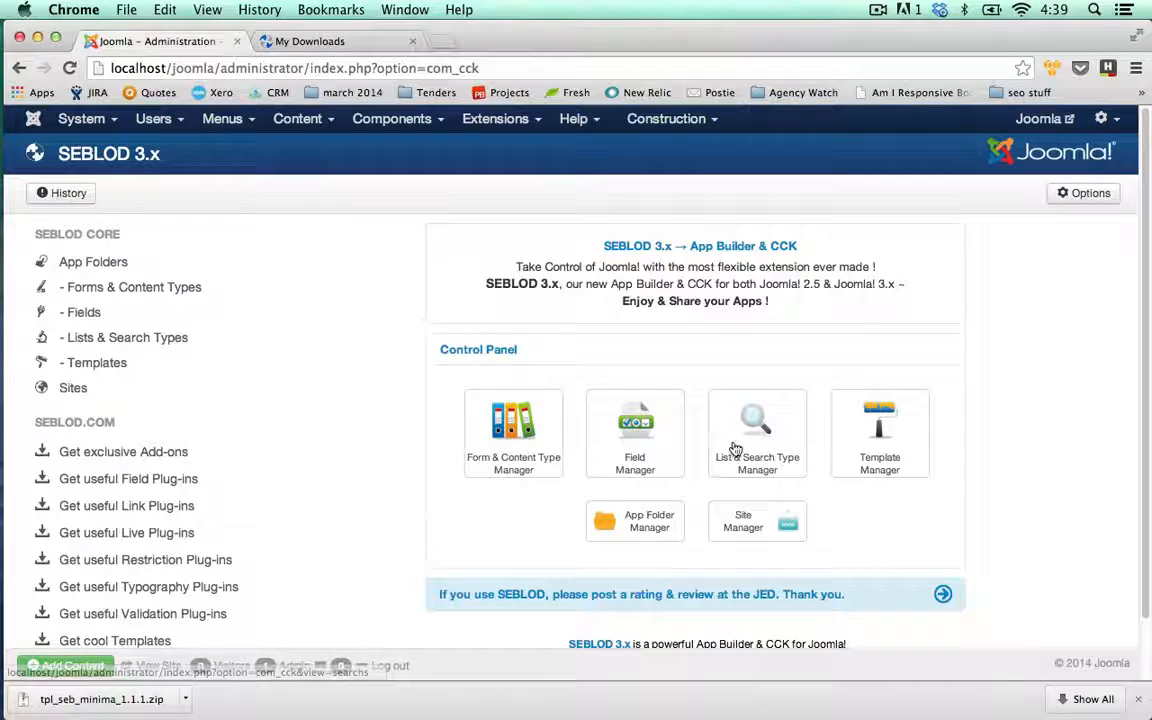
left_click(861, 437)
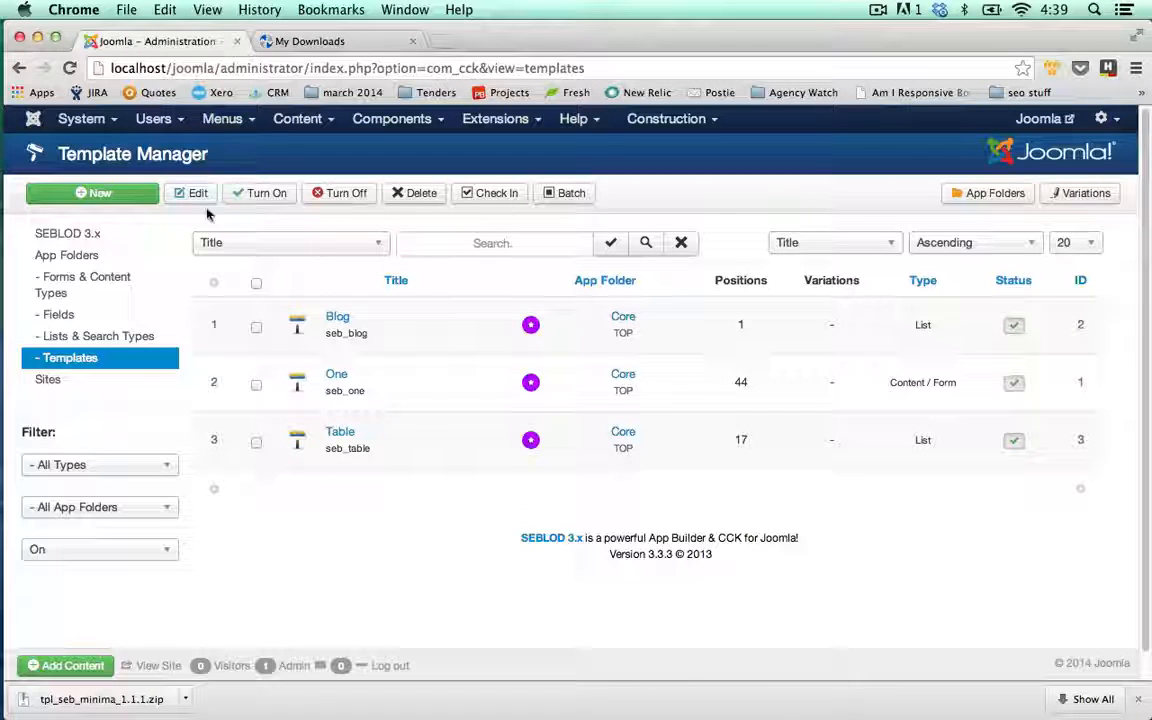
Create a 'Minimal' template from seb_minima, filed in Staff Directory as Content / Form, and save it
left_click(139, 193)
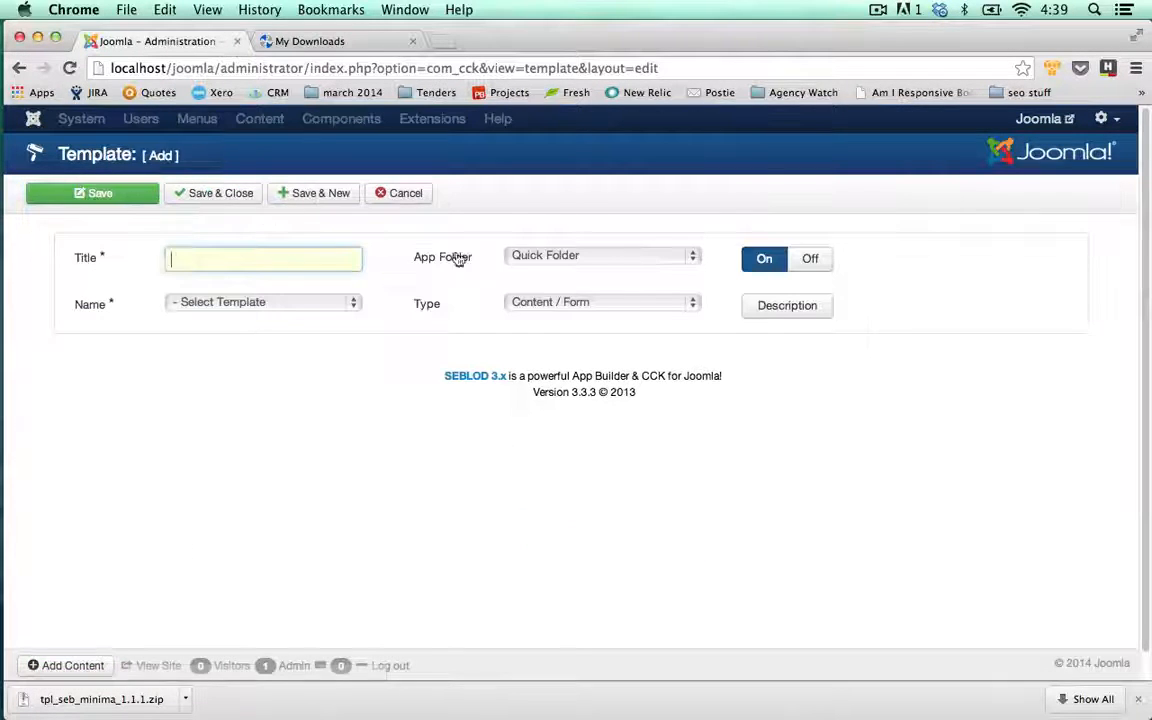
type("Mini")
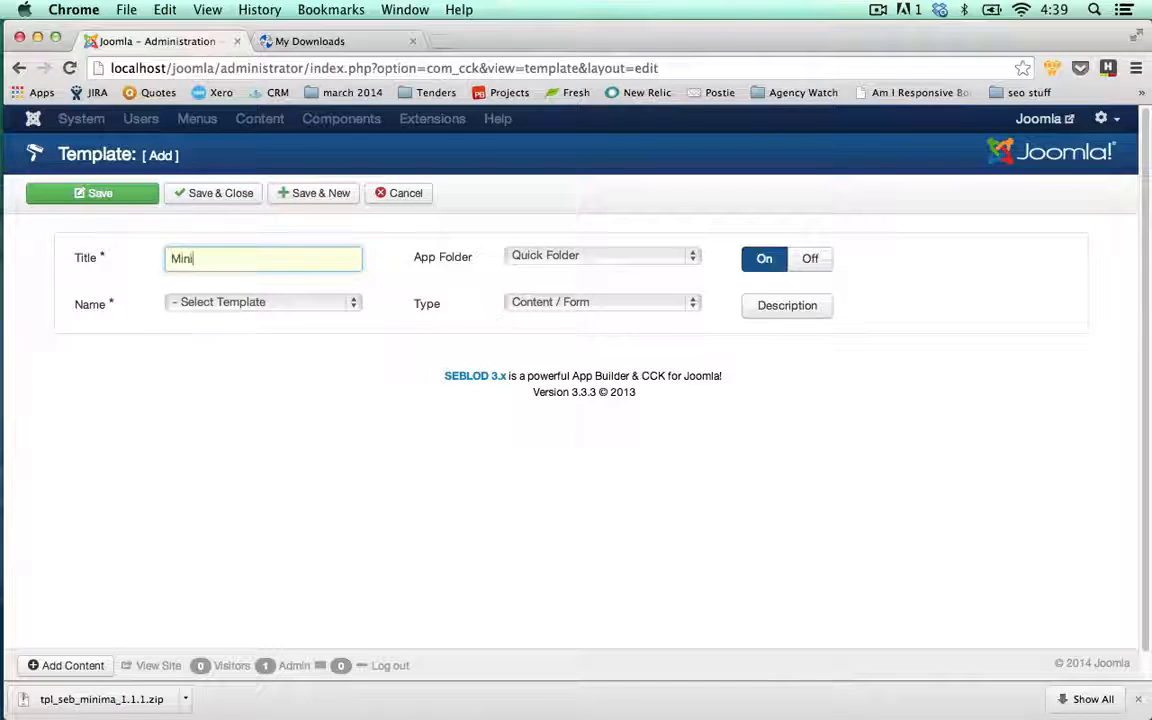
type("mal")
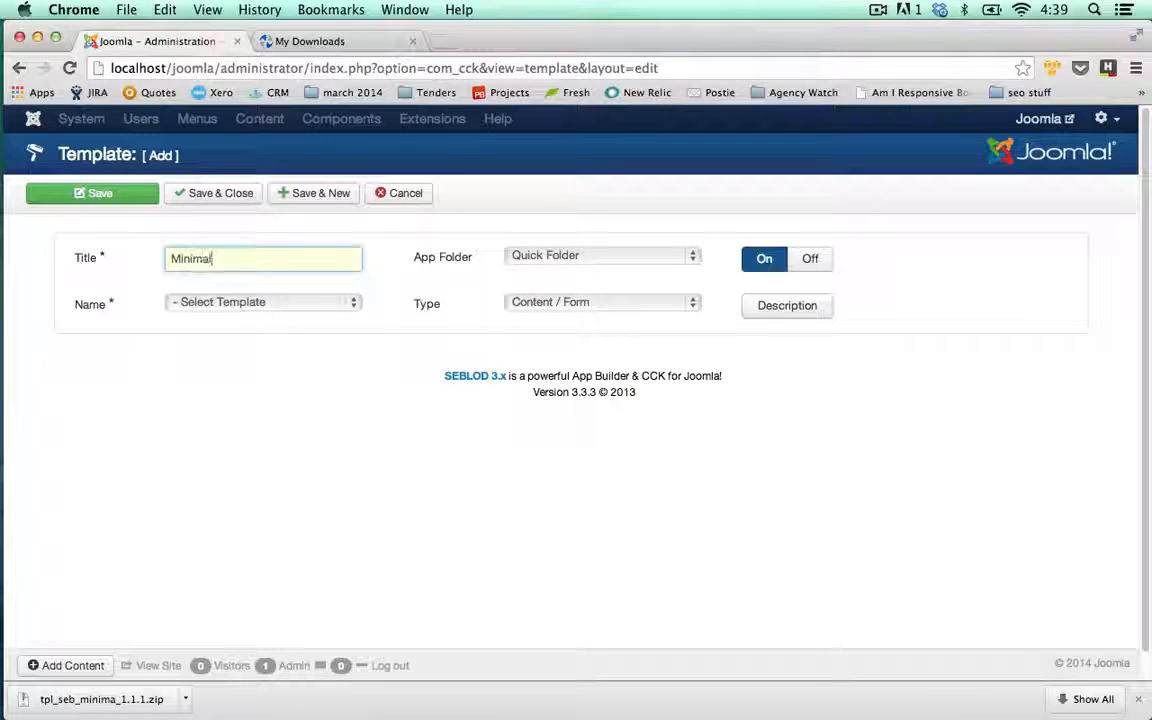
left_click(349, 308)
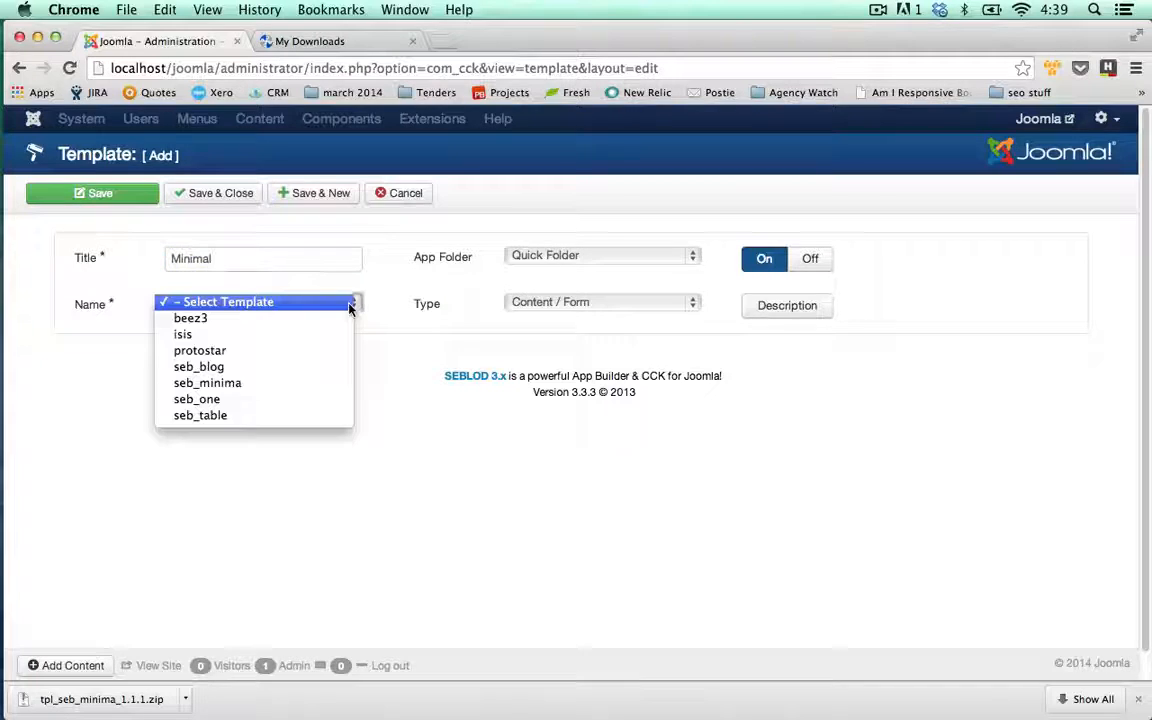
left_click(229, 382)
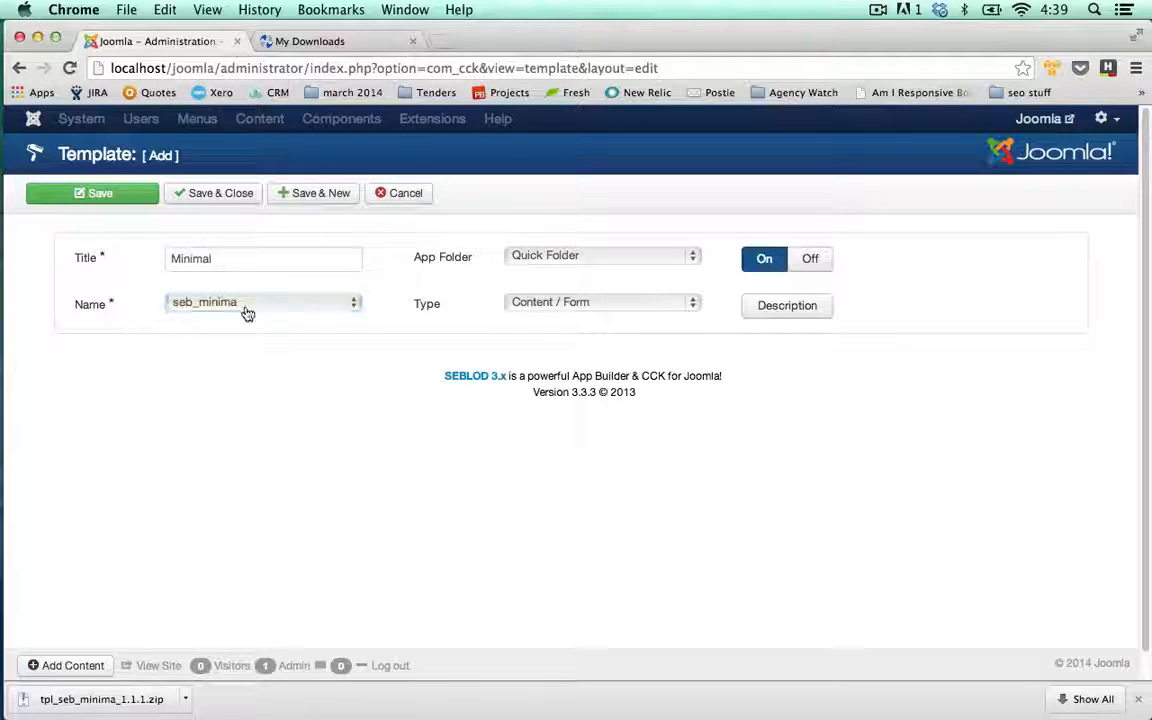
left_click(345, 303)
left_click(348, 303)
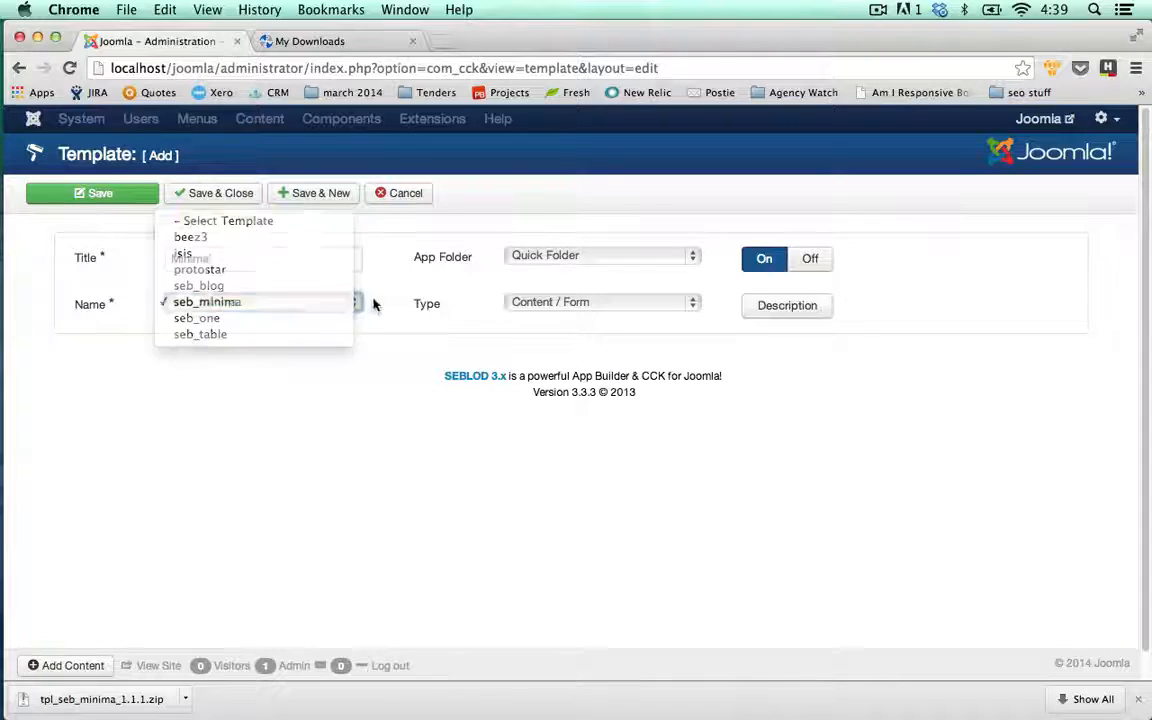
left_click(585, 258)
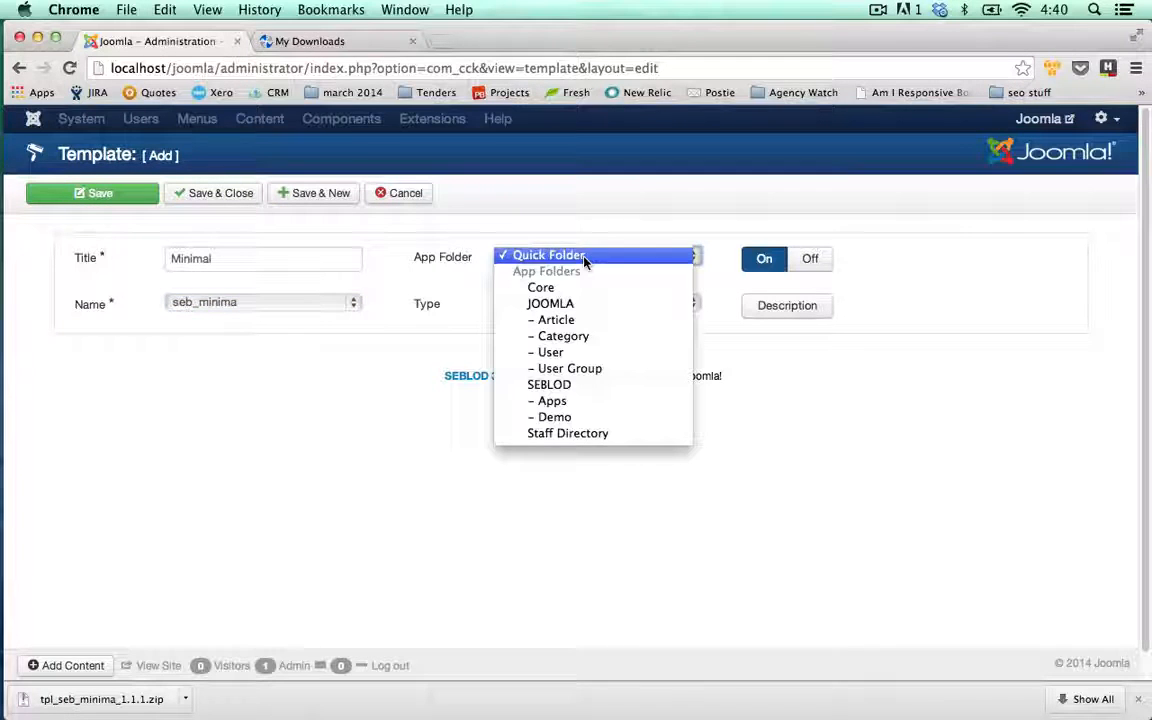
left_click(568, 433)
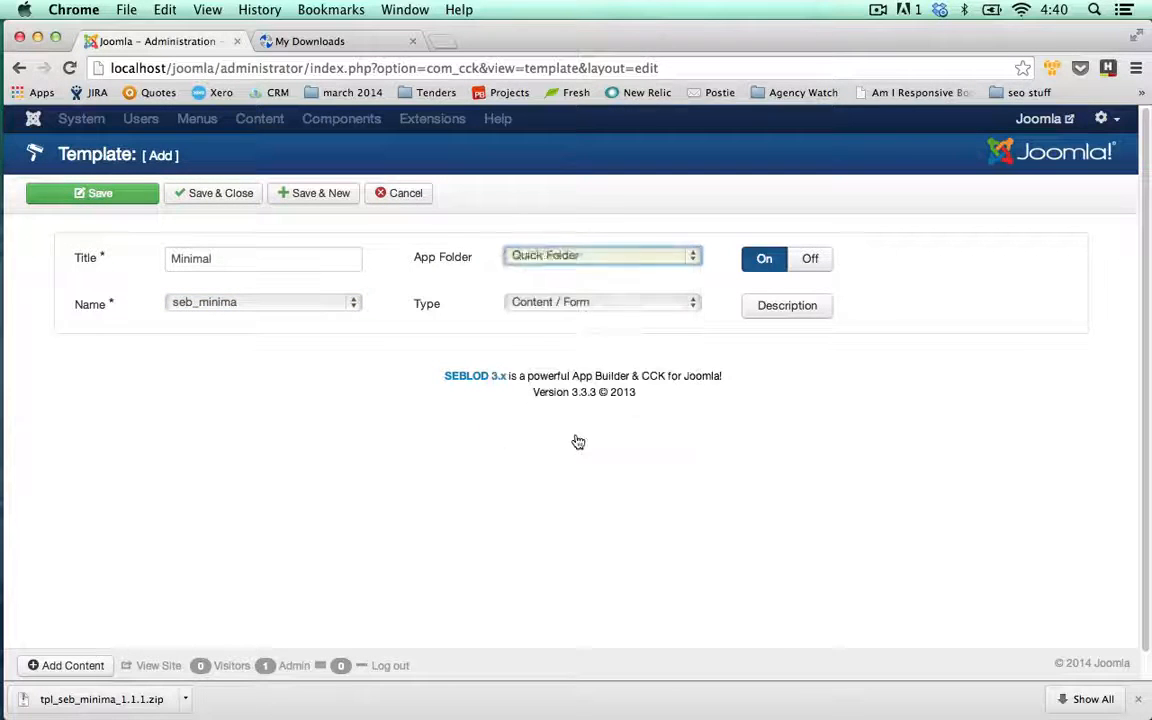
left_click(554, 309)
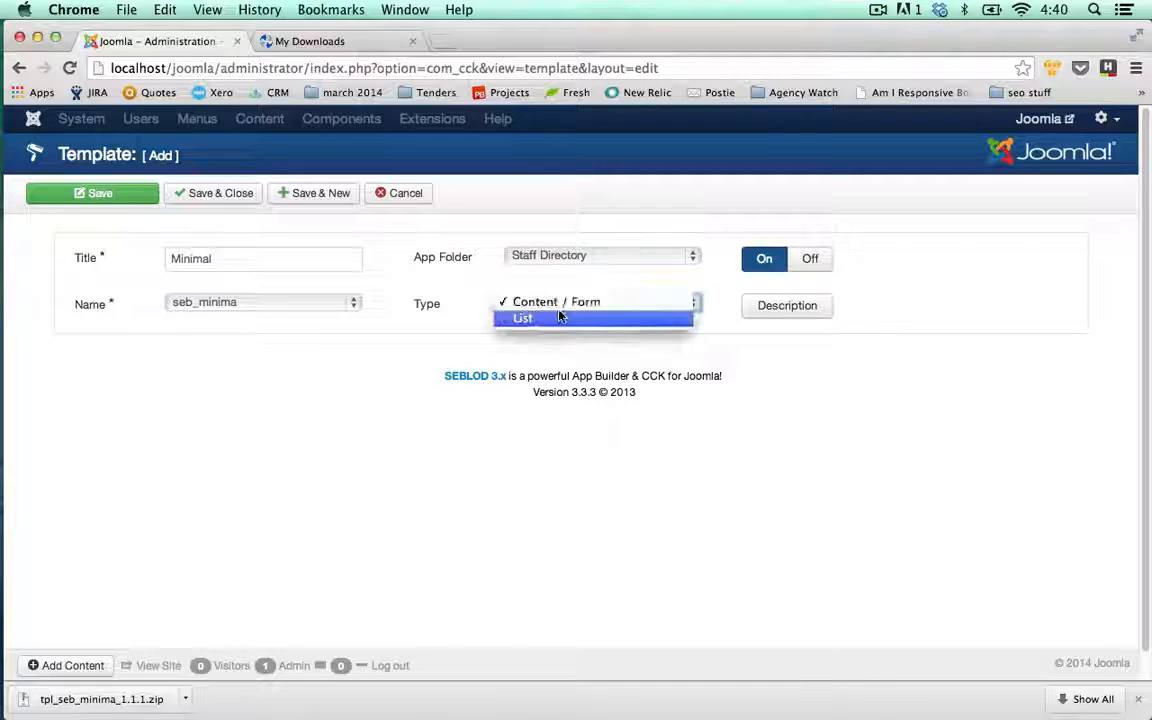
left_click(437, 310)
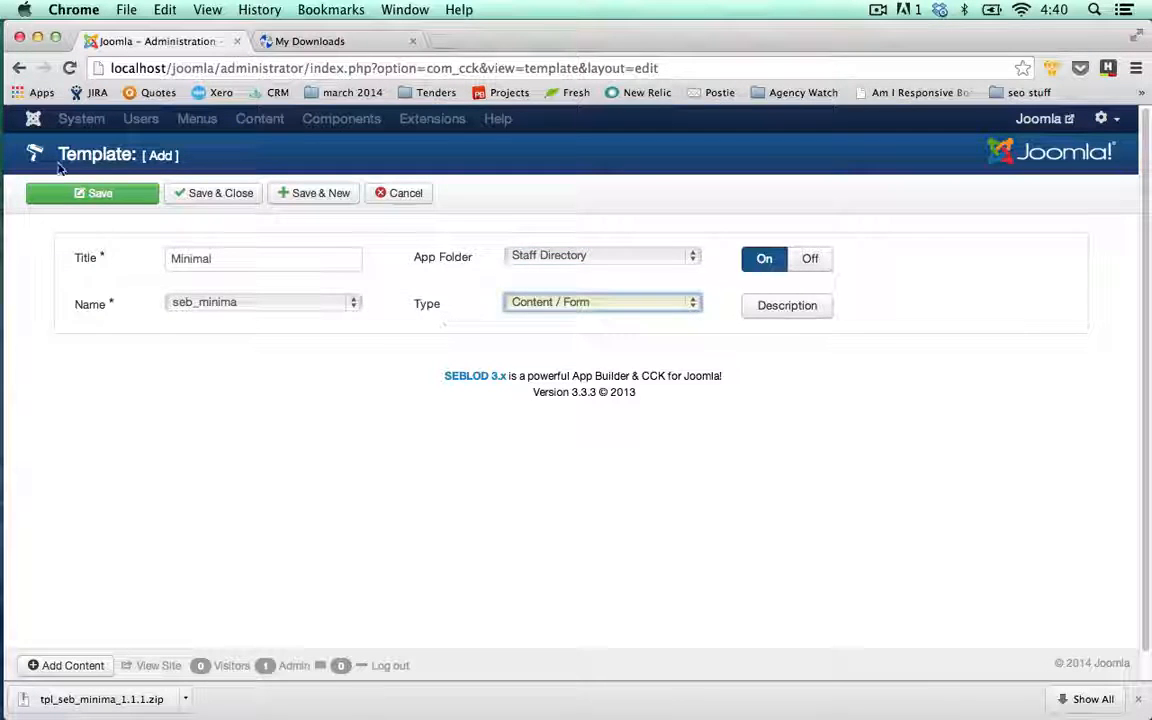
left_click(215, 199)
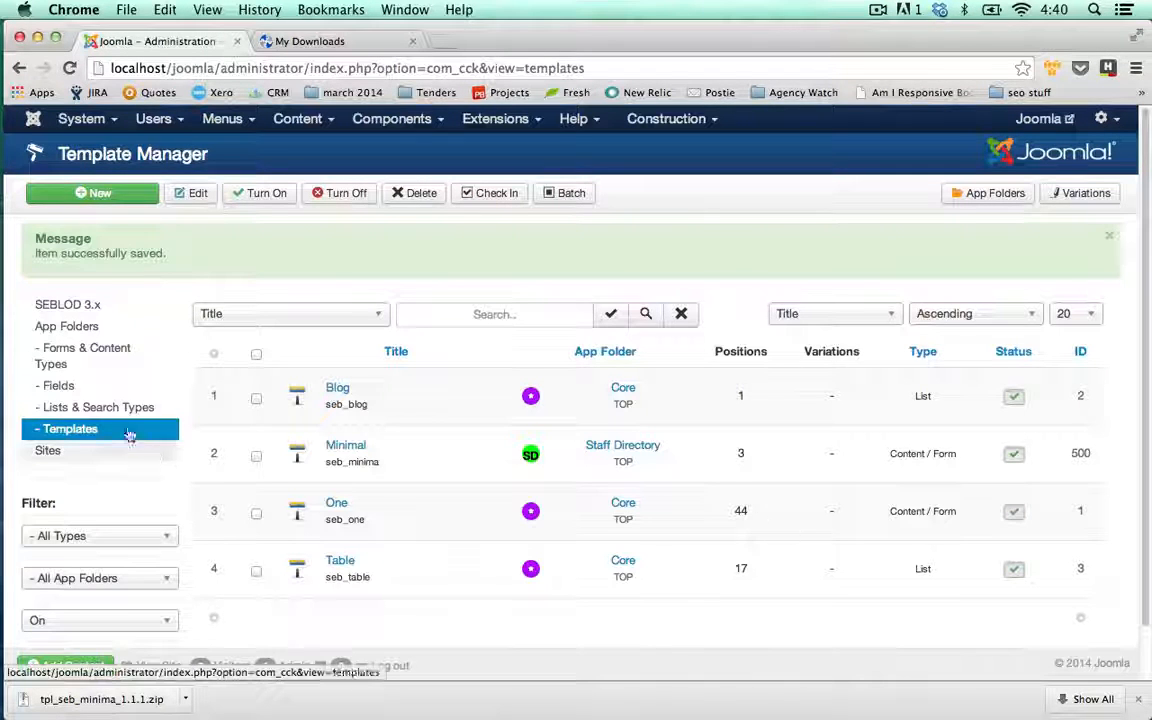
Open the Consultant content type from the Forms & Content Types list
left_click(85, 352)
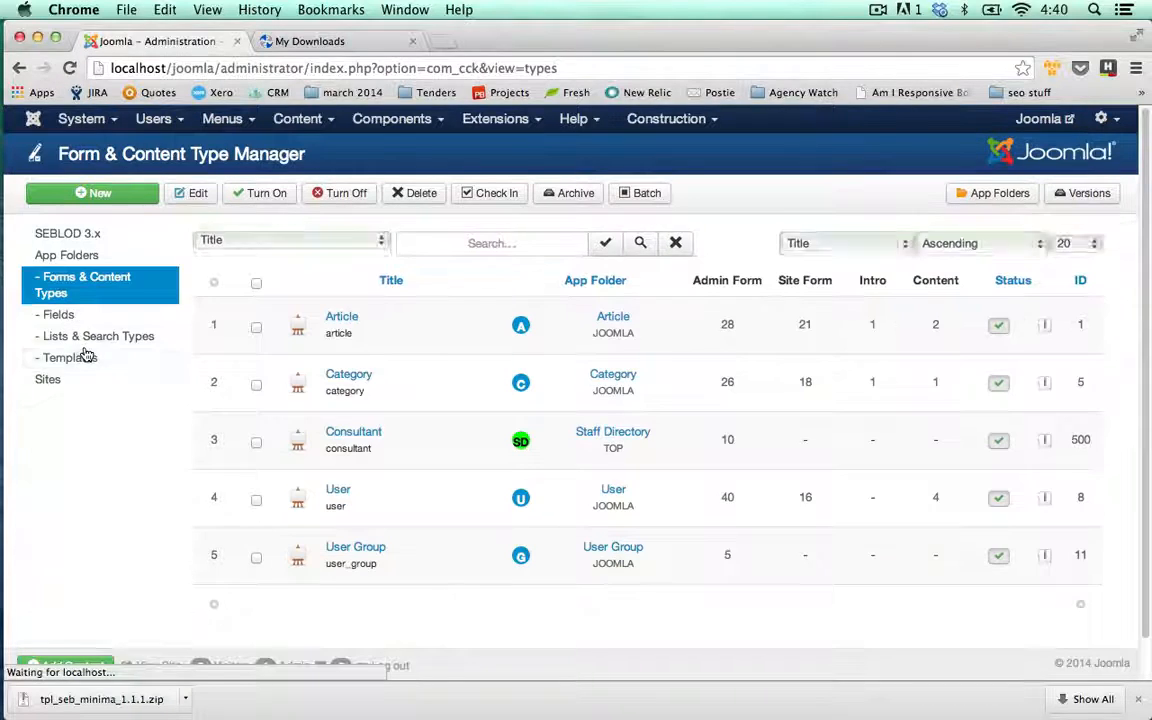
left_click(351, 434)
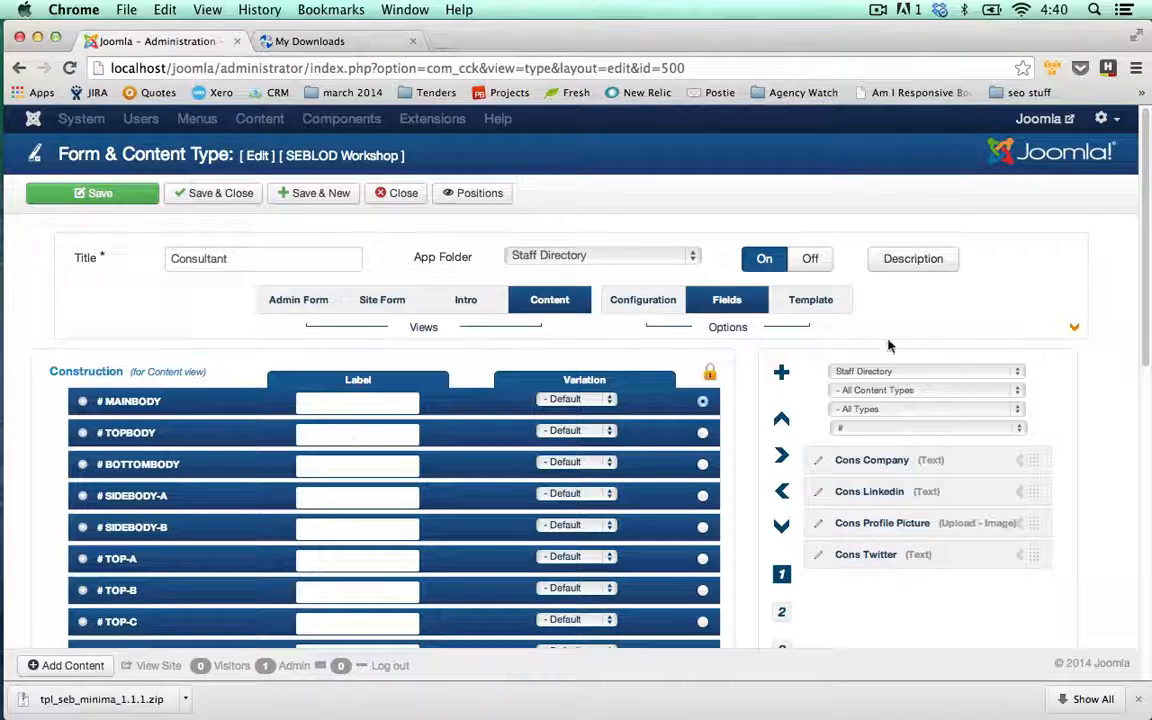
Set the Consultant content view template to Minimal - seb_minima
left_click(815, 303)
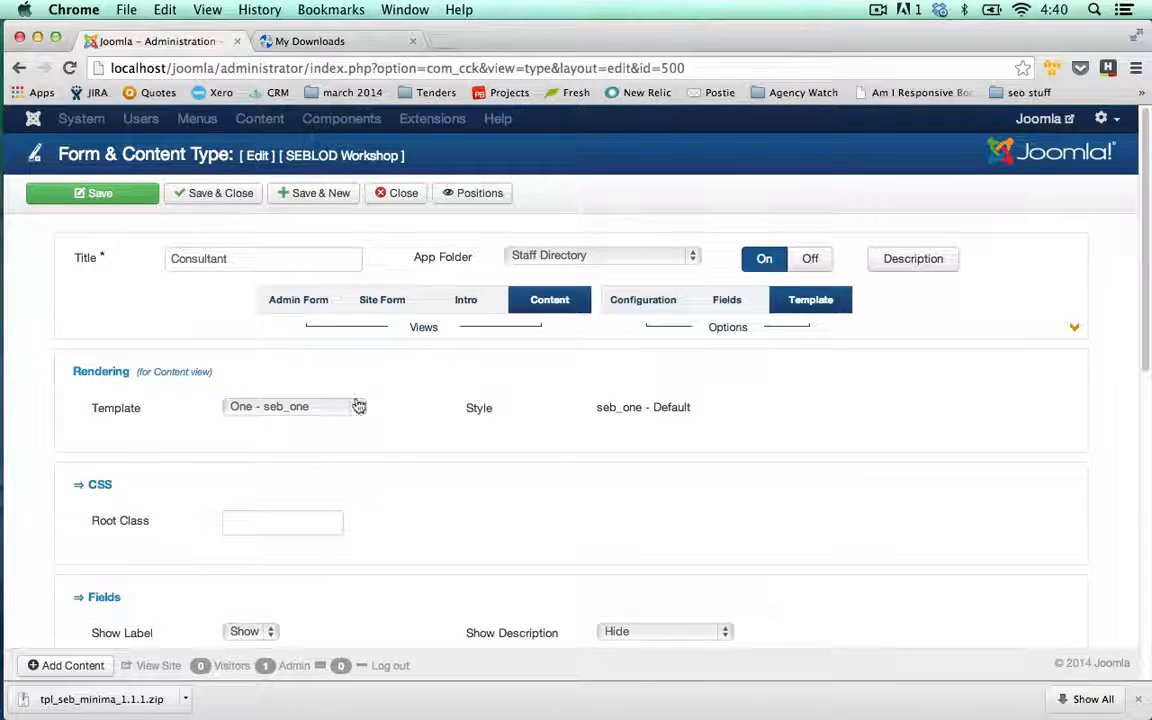
left_click(358, 406)
left_click(340, 390)
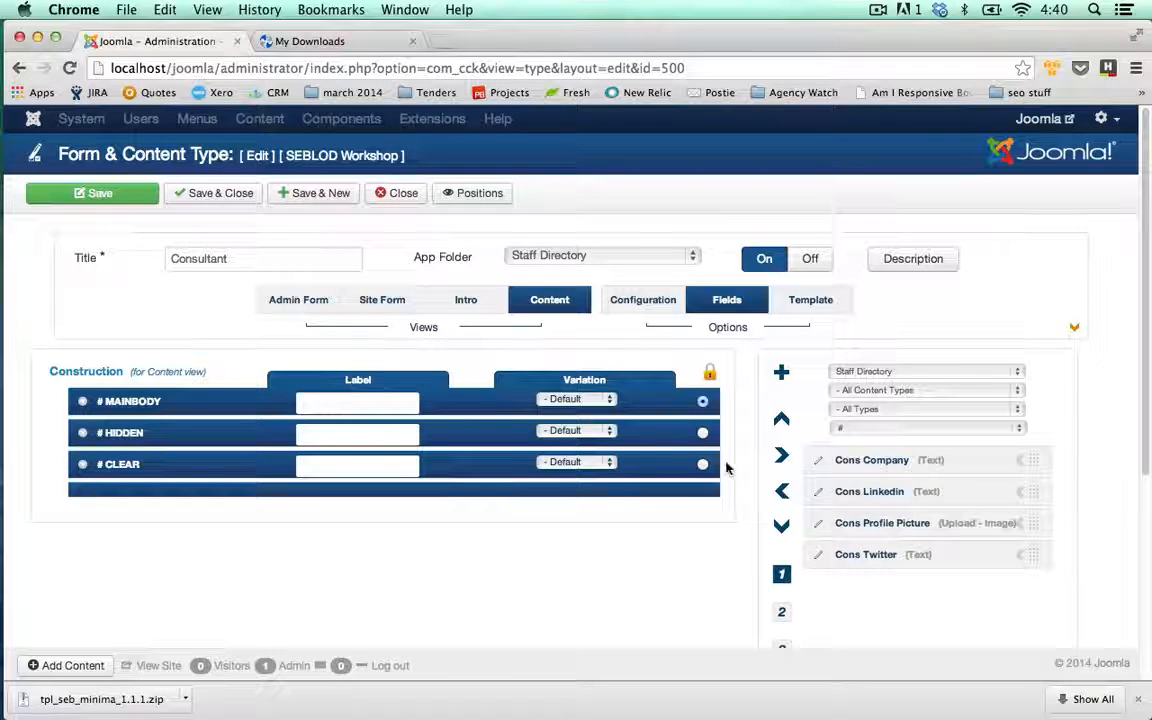
Move Cons Company, Linkedin, Profile Picture and Twitter into the content view's main body
left_click(1020, 462)
left_click(1020, 462)
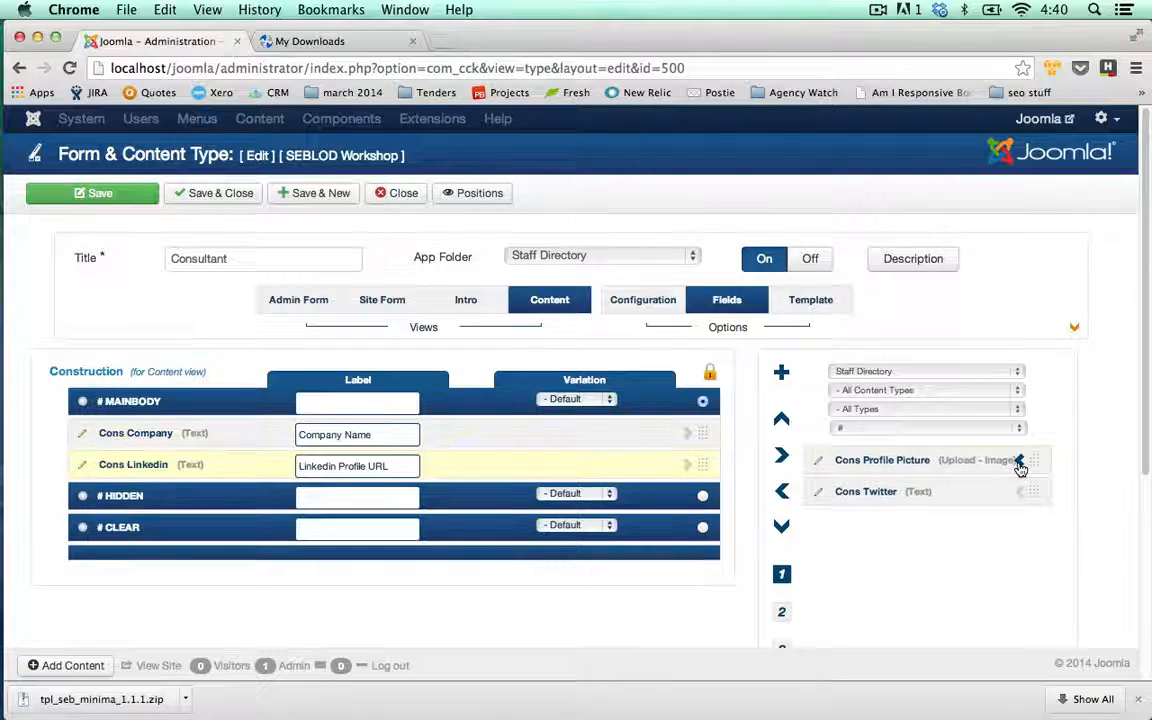
left_click(1020, 462)
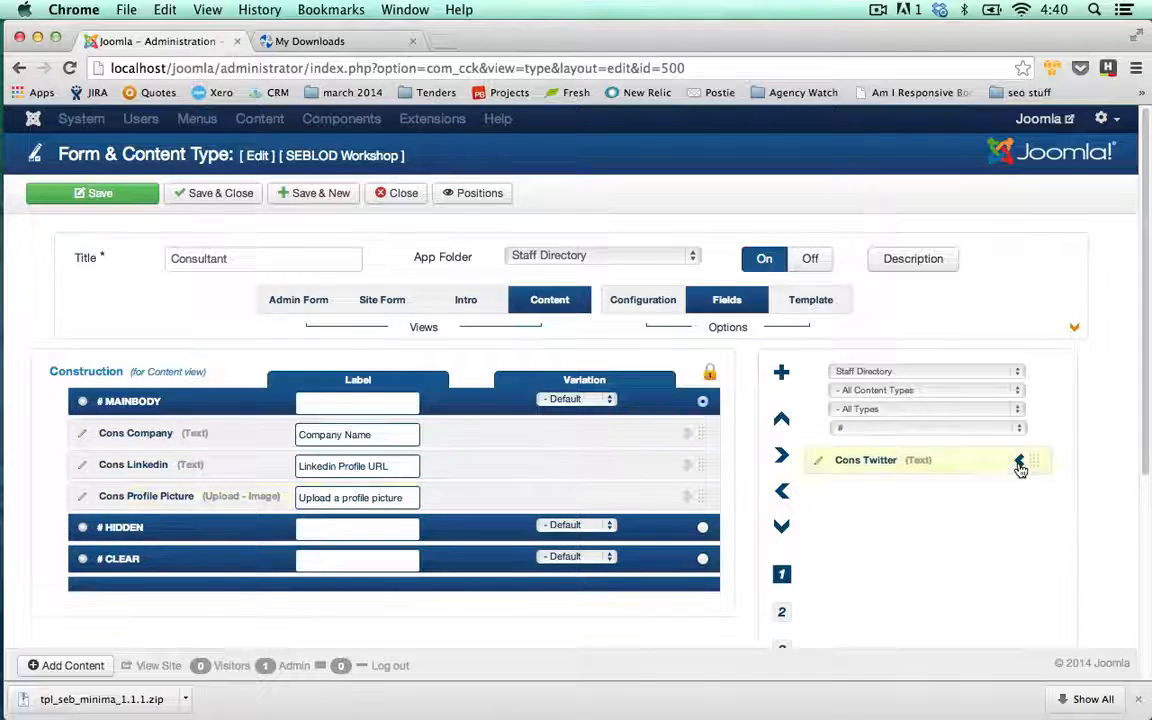
left_click(1020, 462)
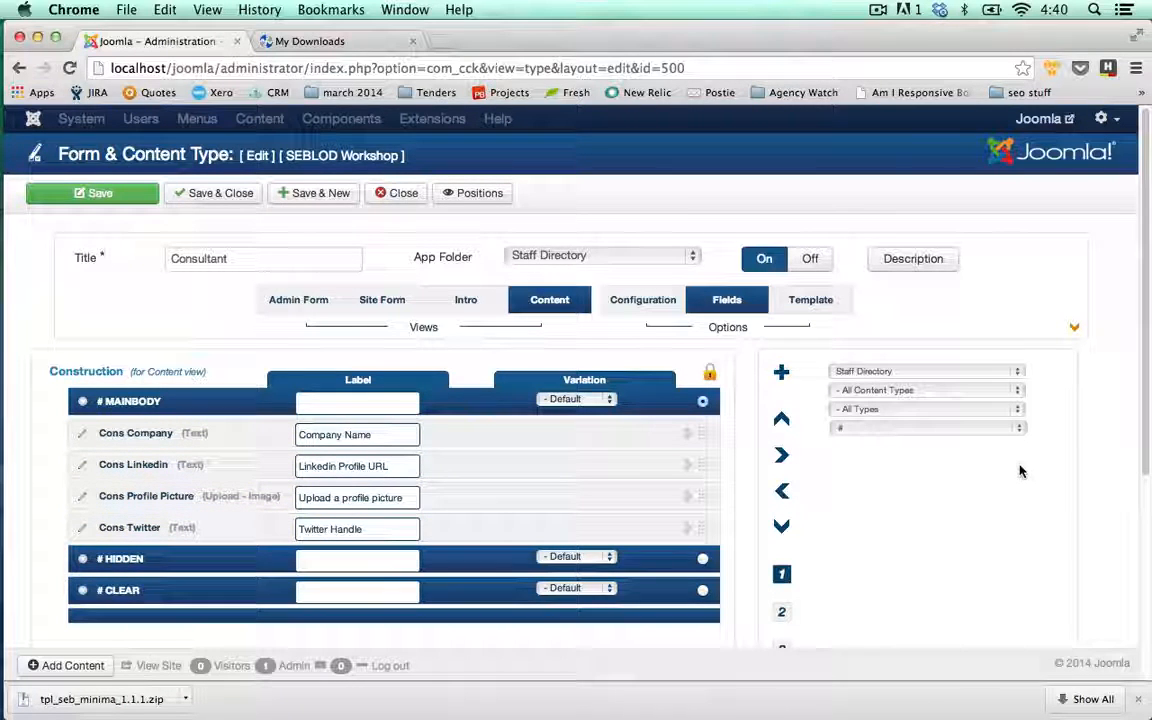
left_click(1021, 374)
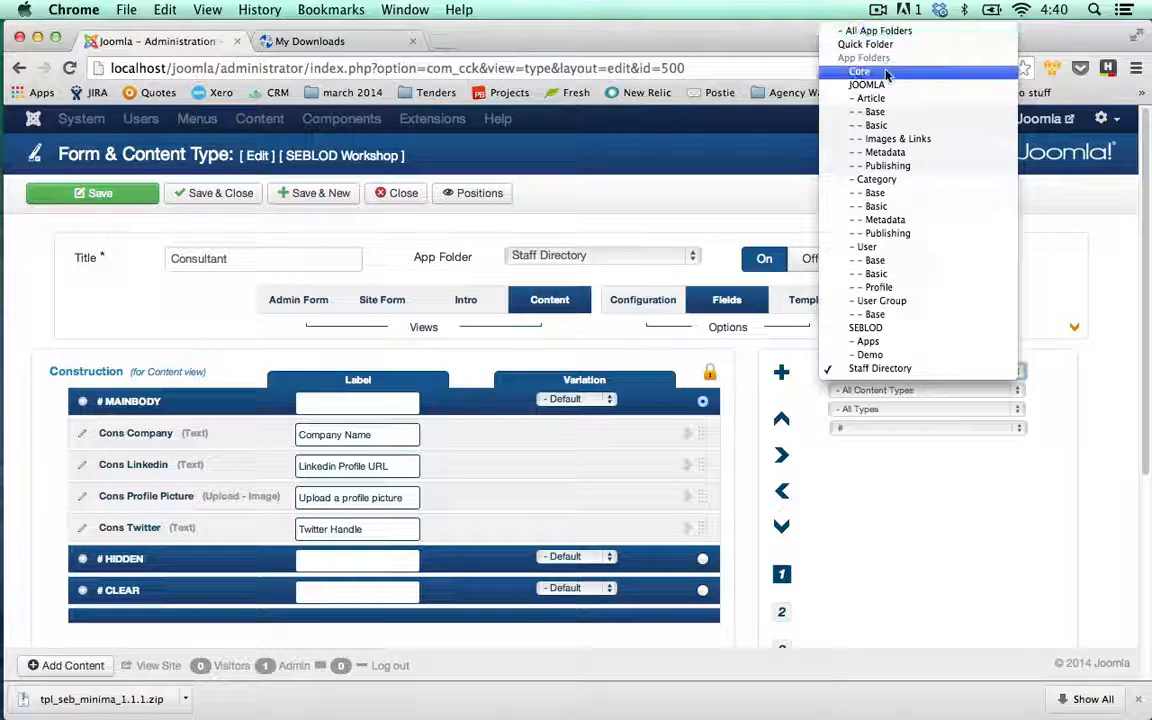
Add User Name from all app folders at the top of the main body, then save the Consultant type
left_click(900, 31)
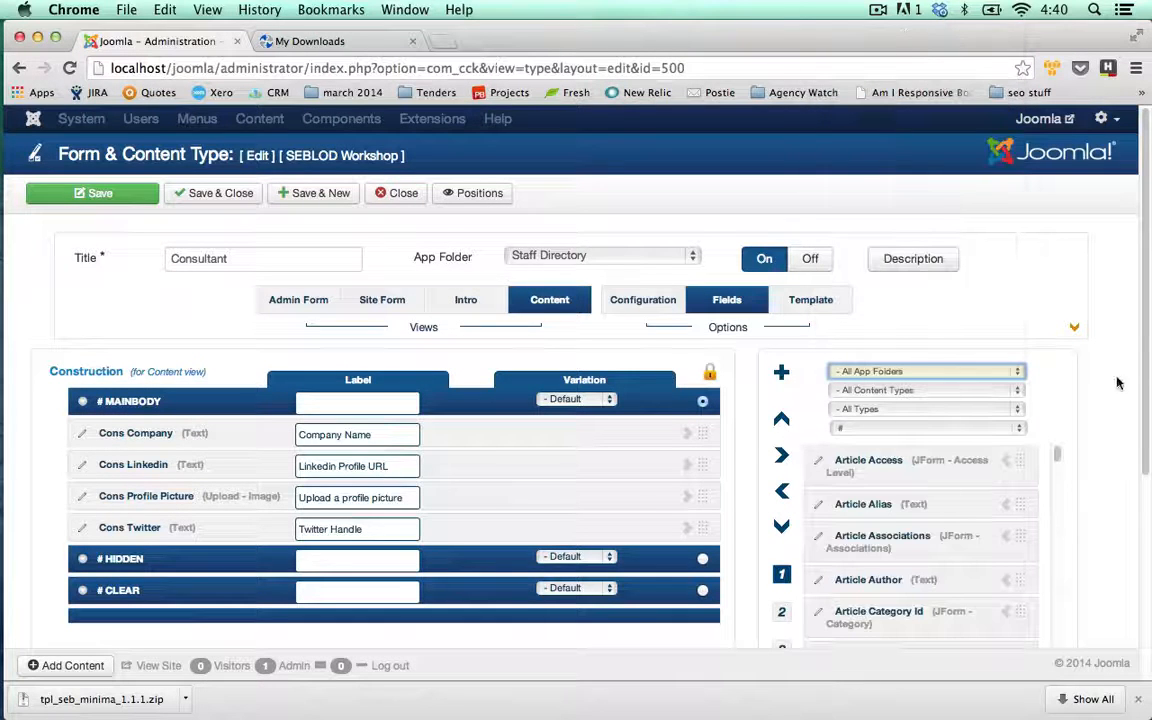
scroll(1147, 323, "down", 5)
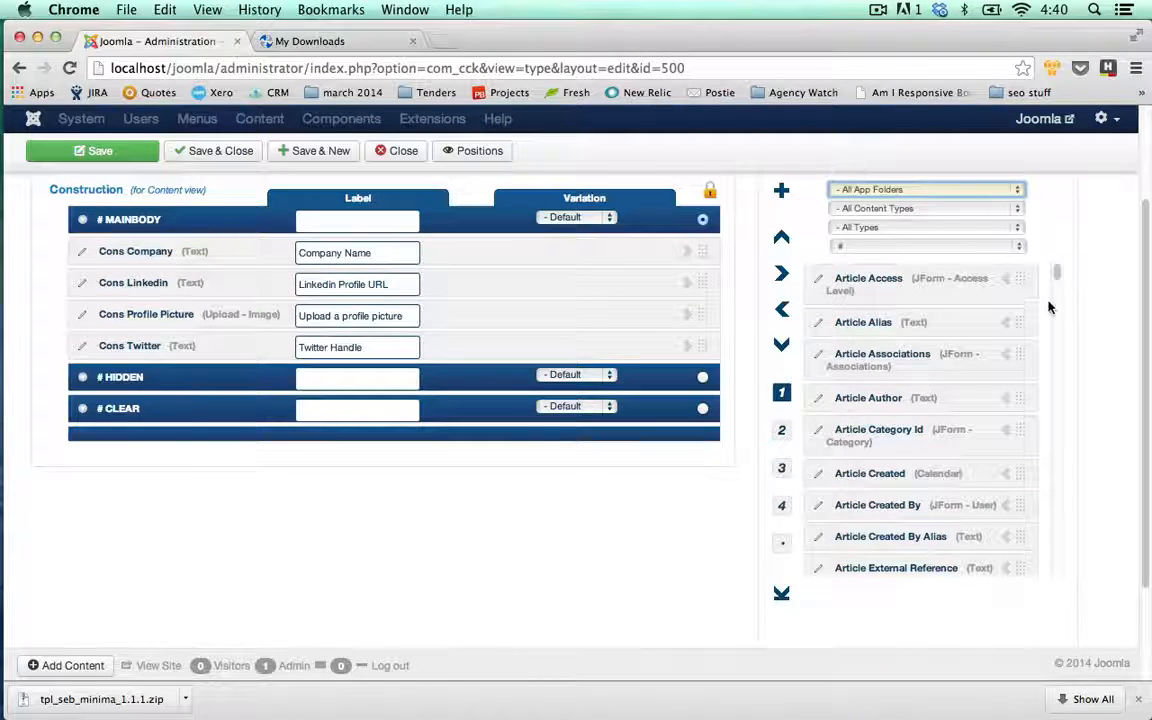
left_click(1057, 270)
scroll(1057, 275, "down", 5)
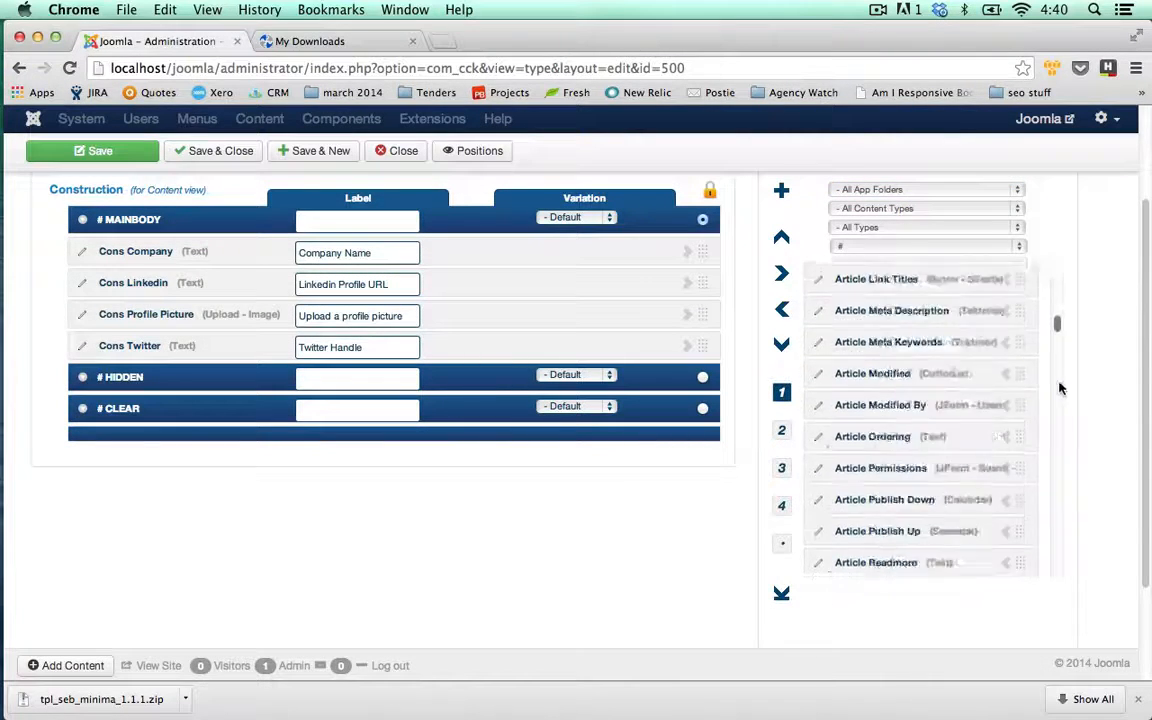
left_click_drag(1060, 384, 1070, 553)
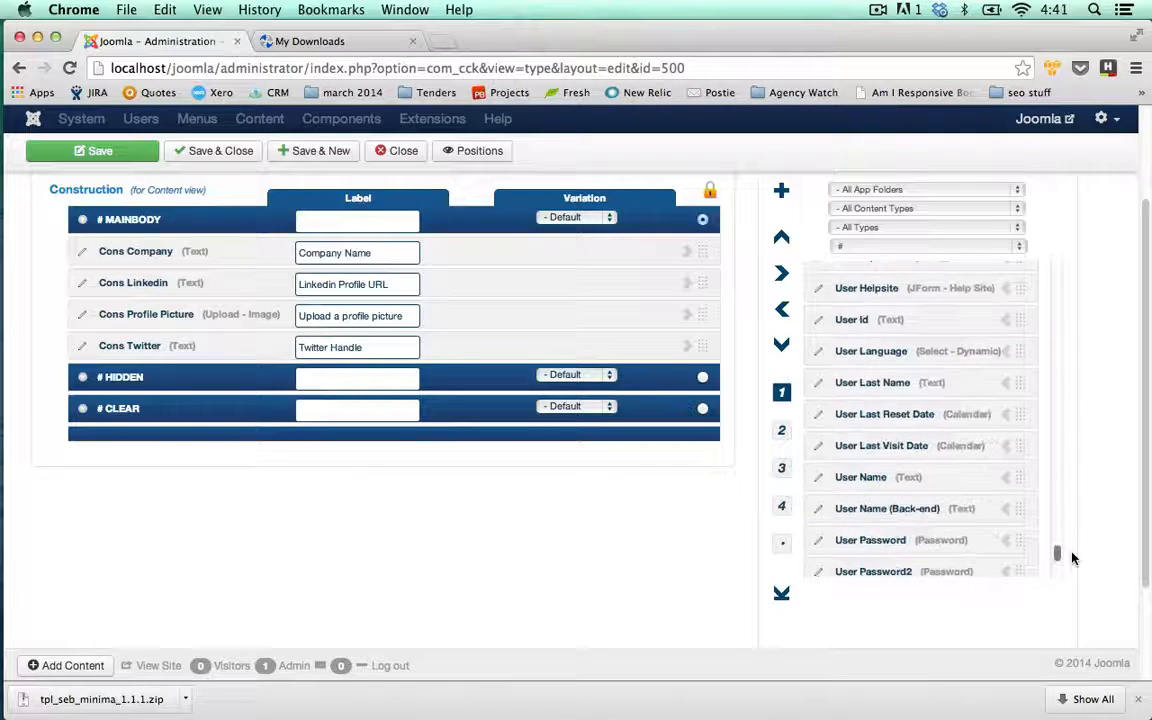
left_click(1003, 479)
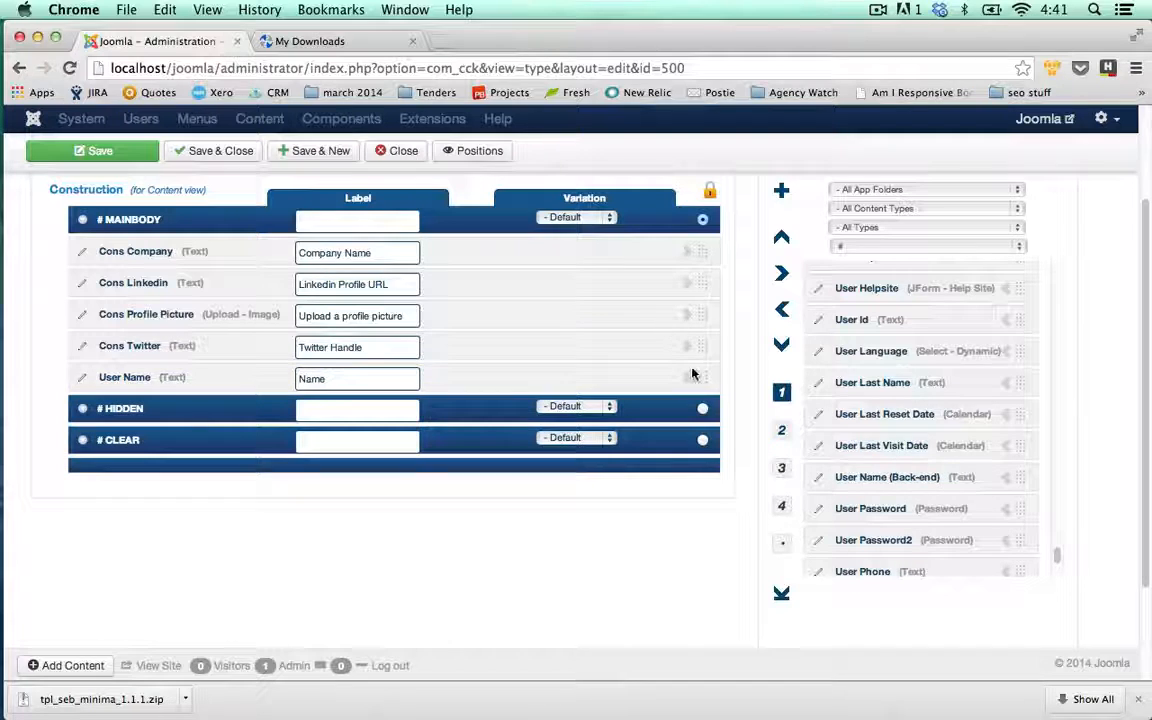
left_click_drag(701, 374, 705, 240)
left_click_drag(1149, 488, 1150, 427)
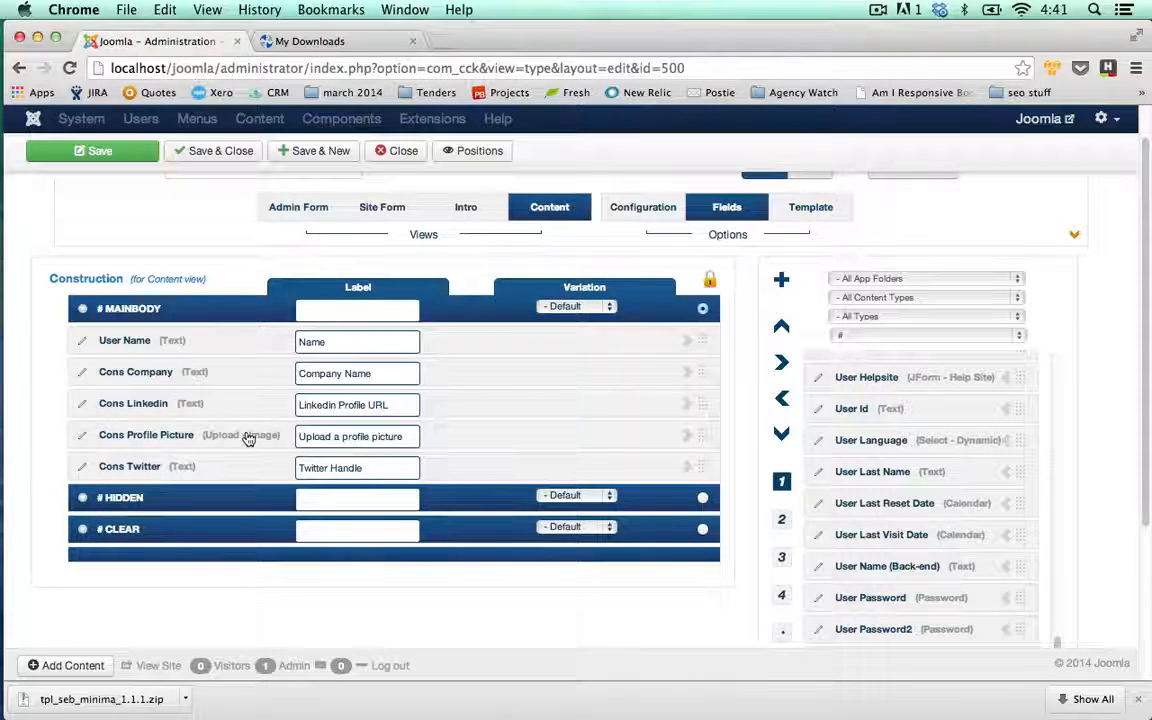
scroll(658, 543, "up", 2)
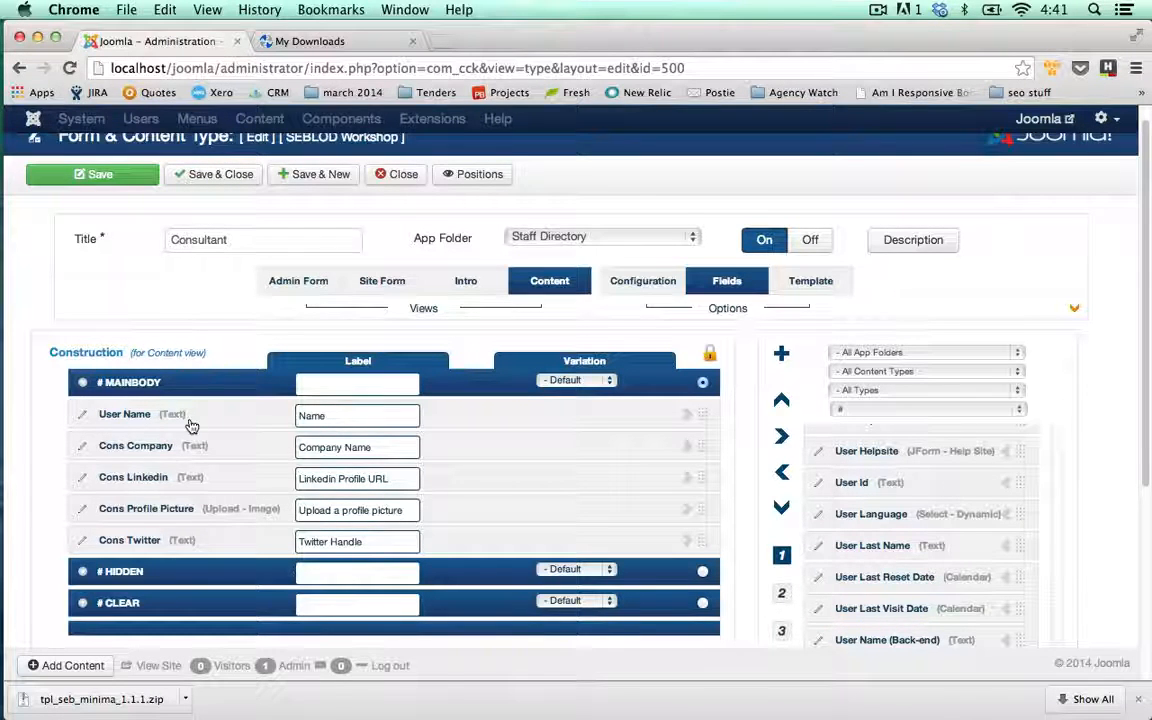
left_click(224, 175)
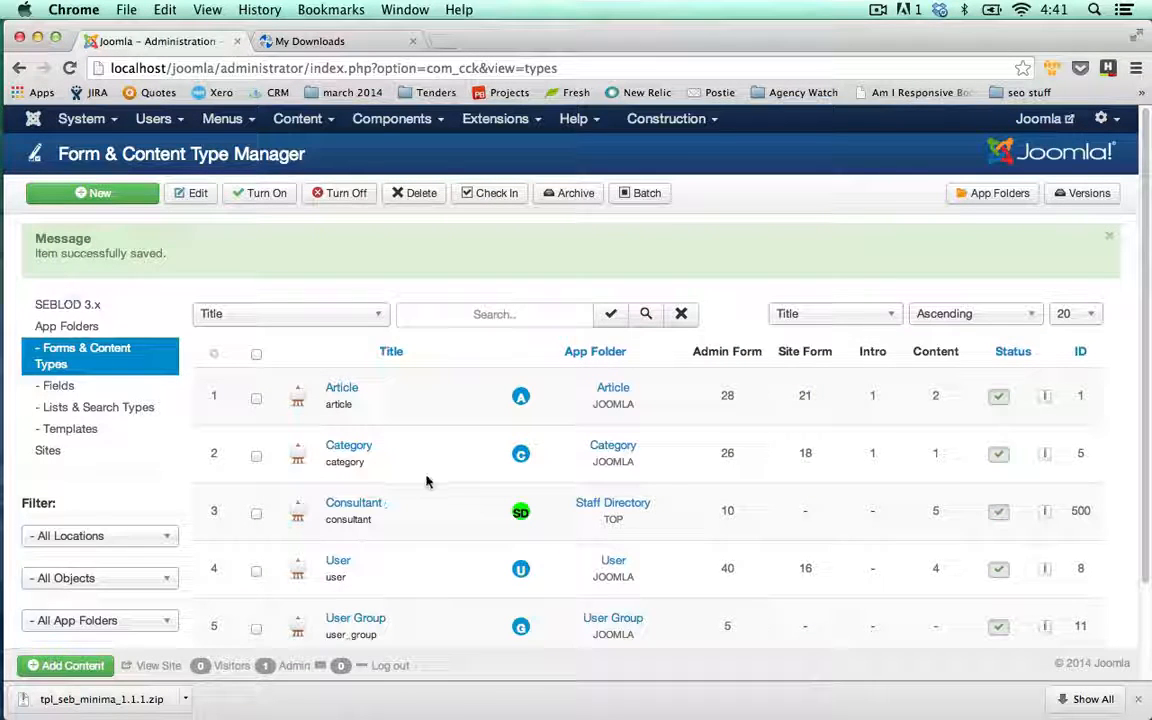
Go to the Lists & Search Types manager from the left sidebar
left_click(127, 411)
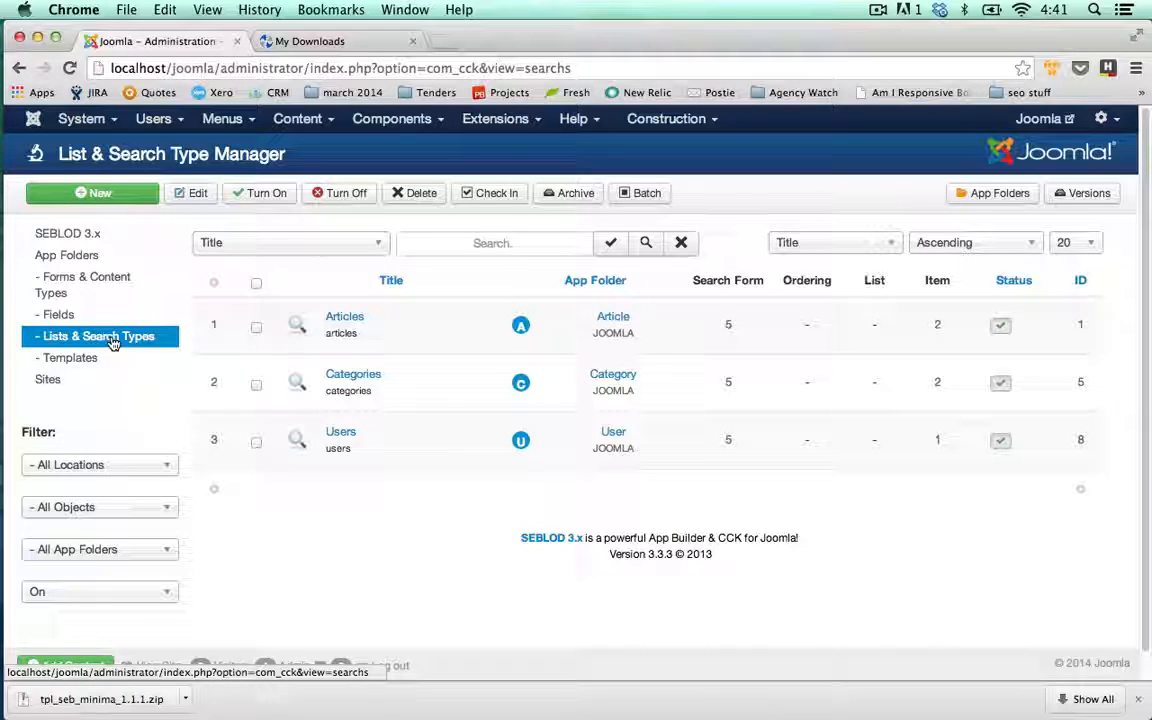
Create a new Blog-layout list and search type for Consultant content items
left_click(119, 195)
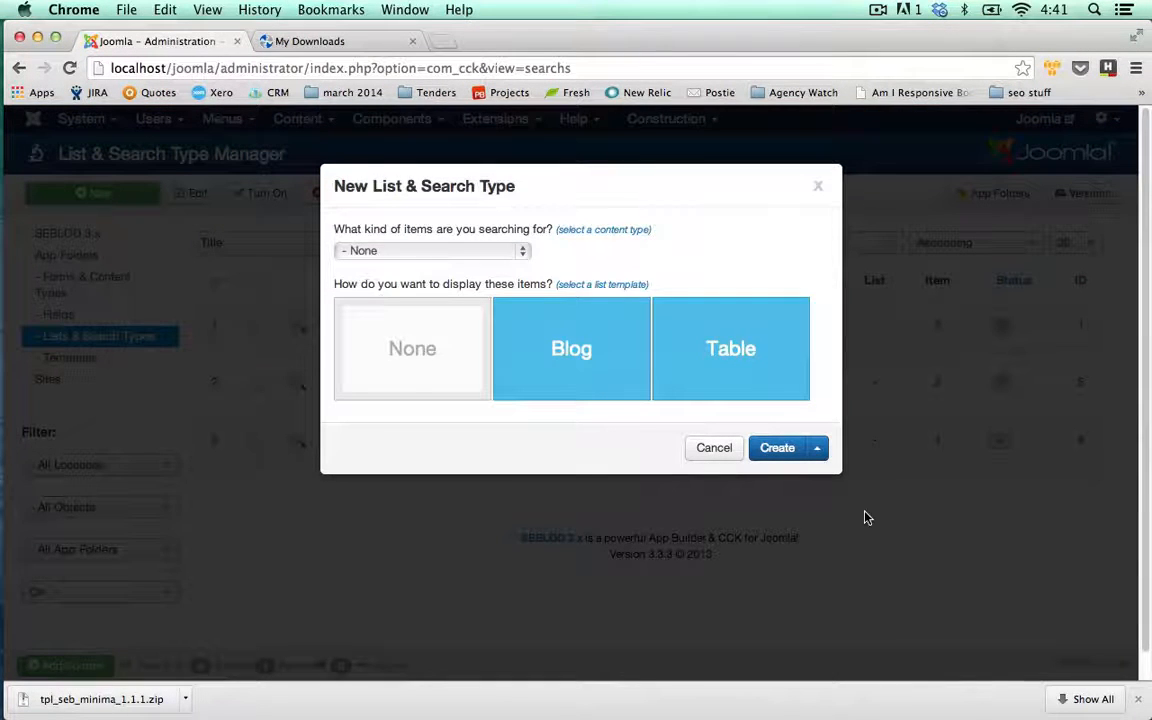
left_click(550, 366)
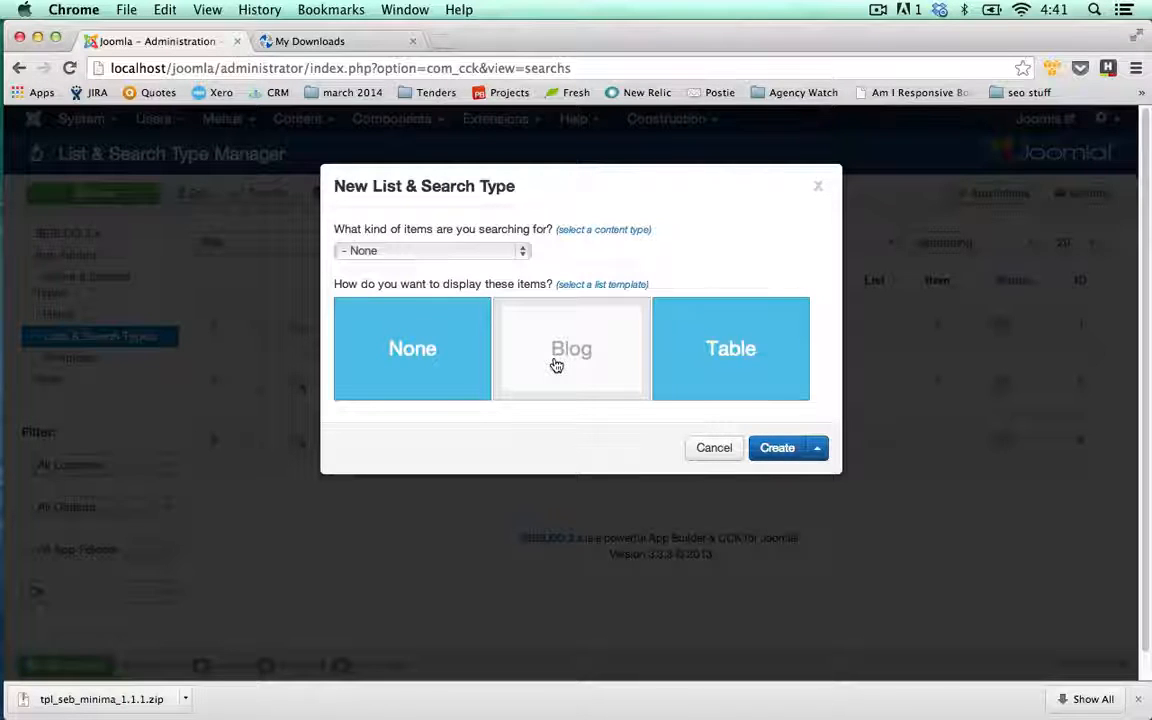
left_click(522, 252)
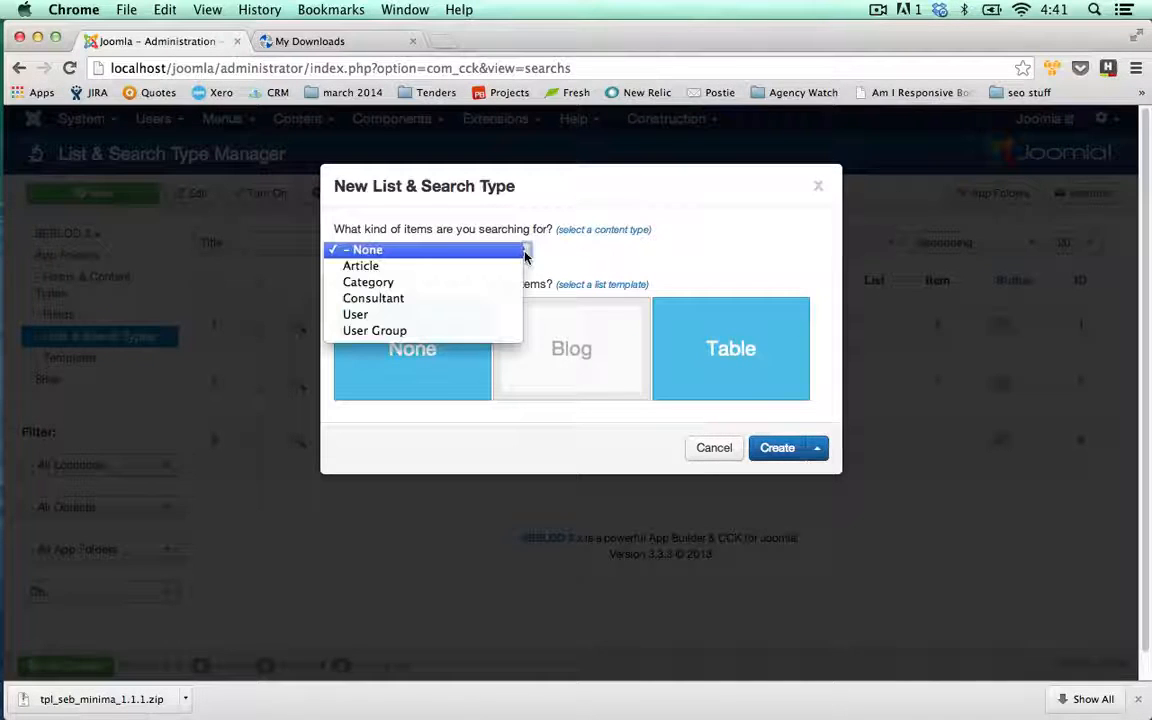
left_click(397, 300)
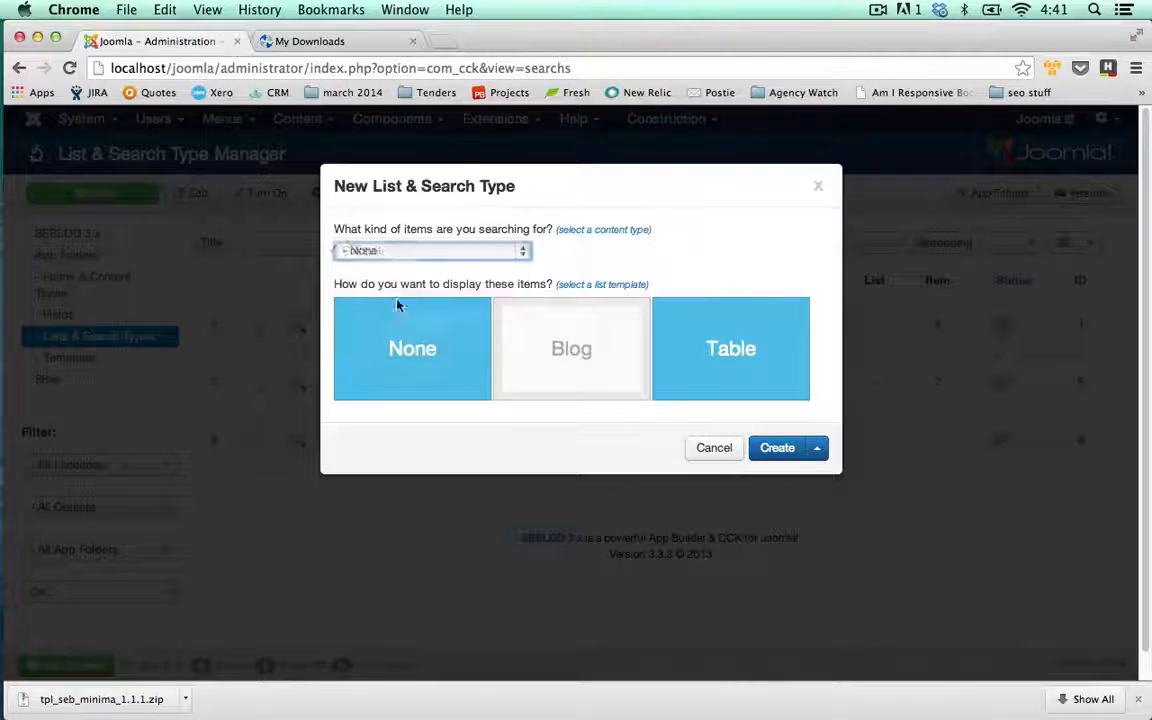
left_click(780, 456)
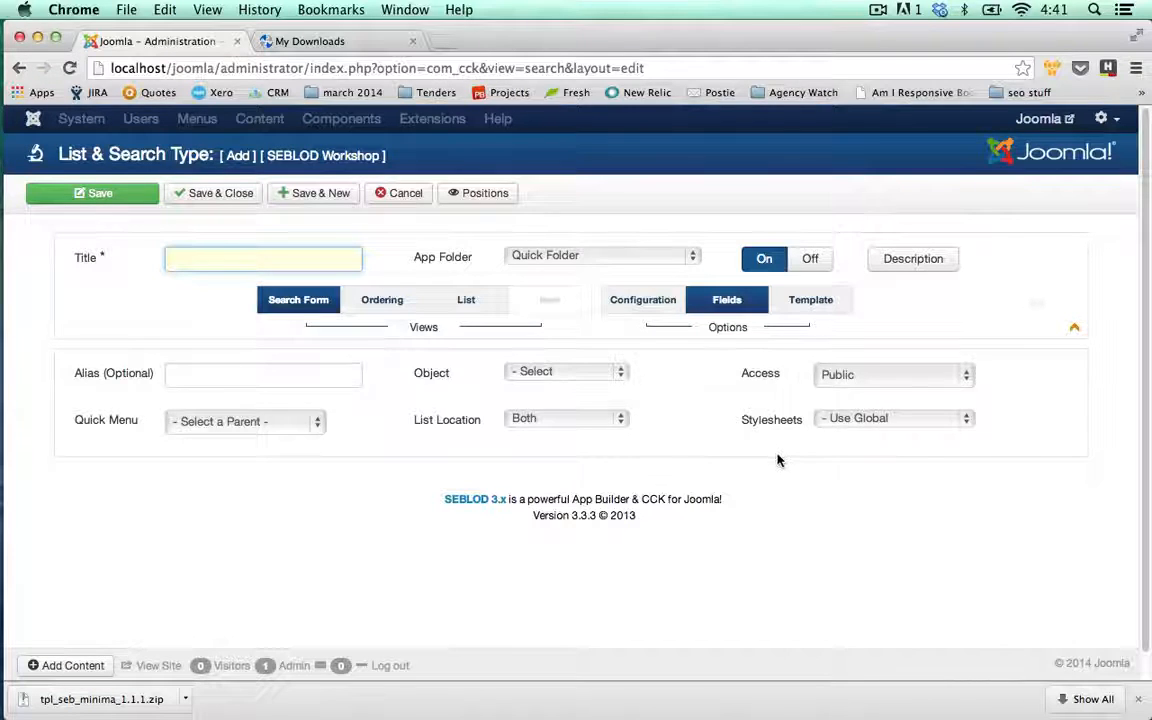
Title the list & search type 'Staff Directory' and file it in the Staff Directory app folder
type("St")
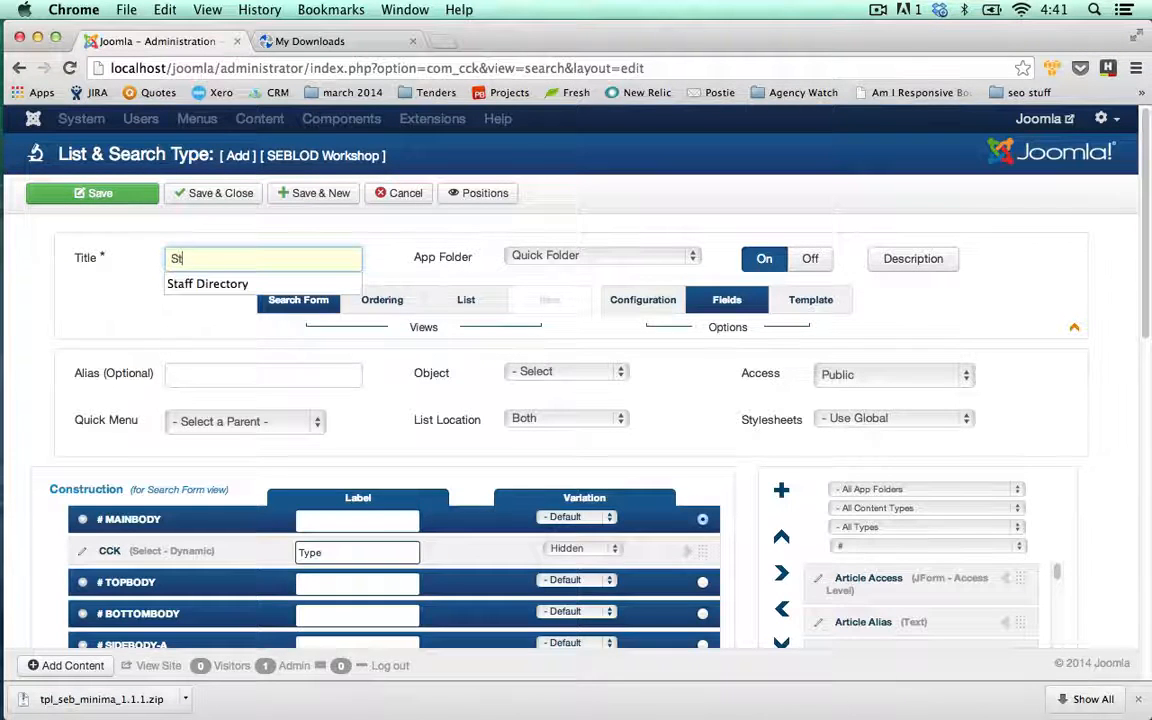
type("aff Director")
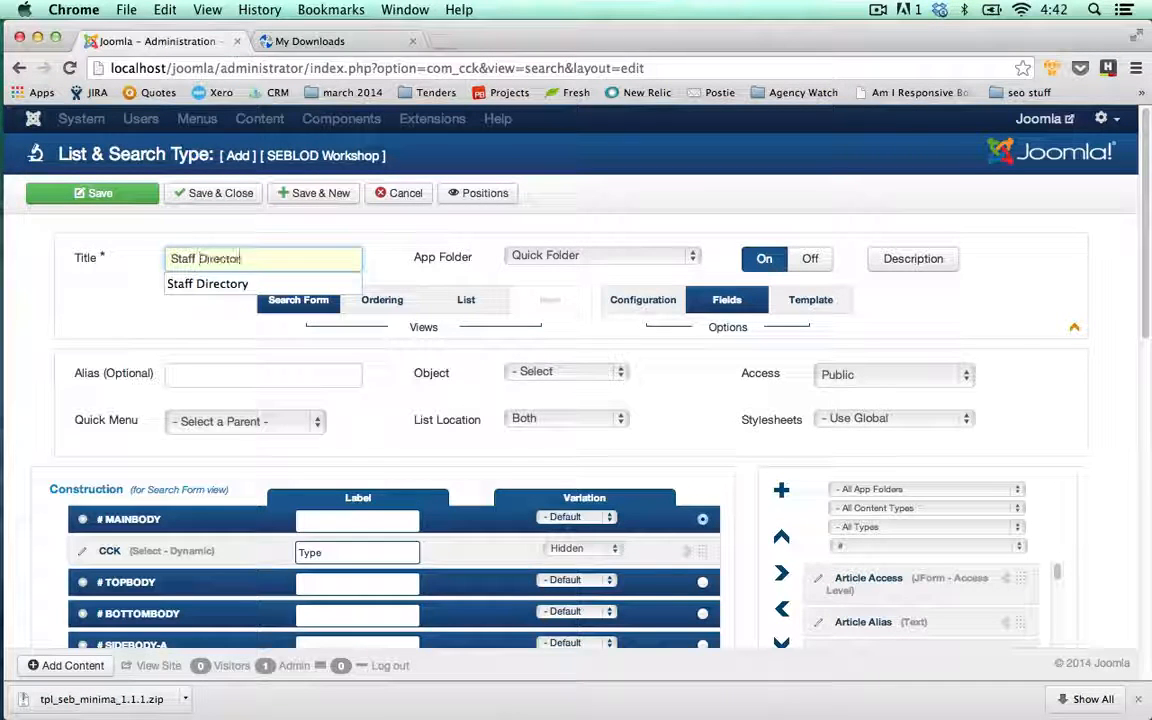
type("y")
left_click(121, 303)
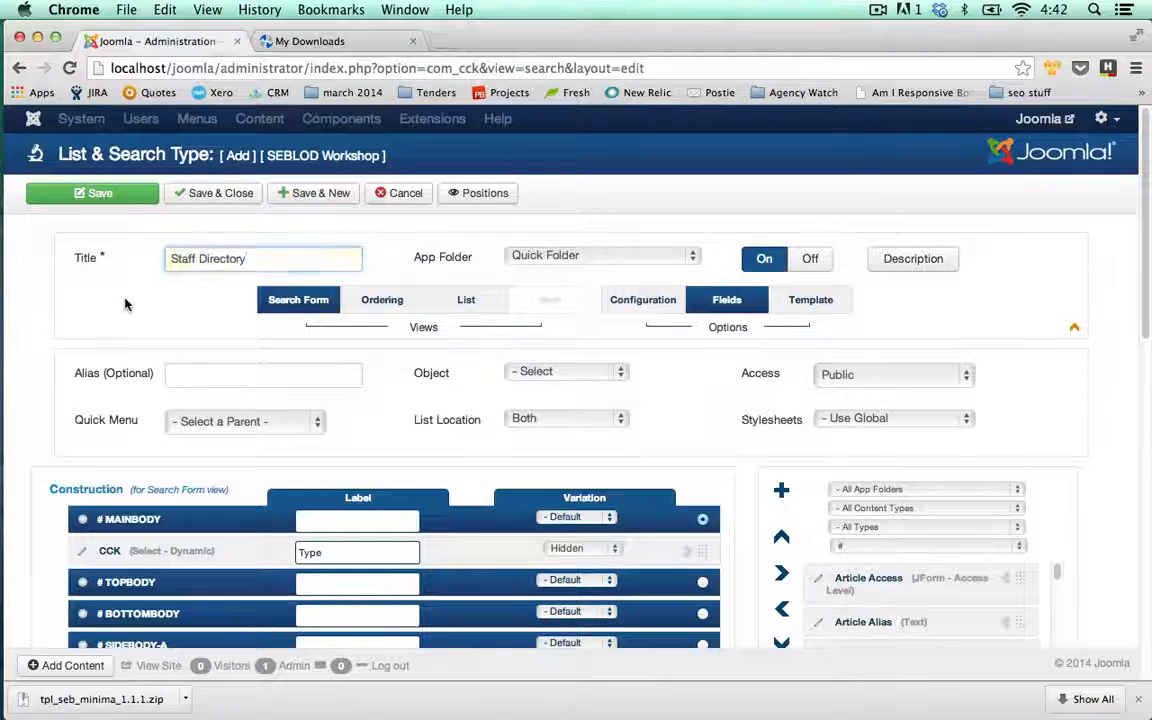
left_click(686, 256)
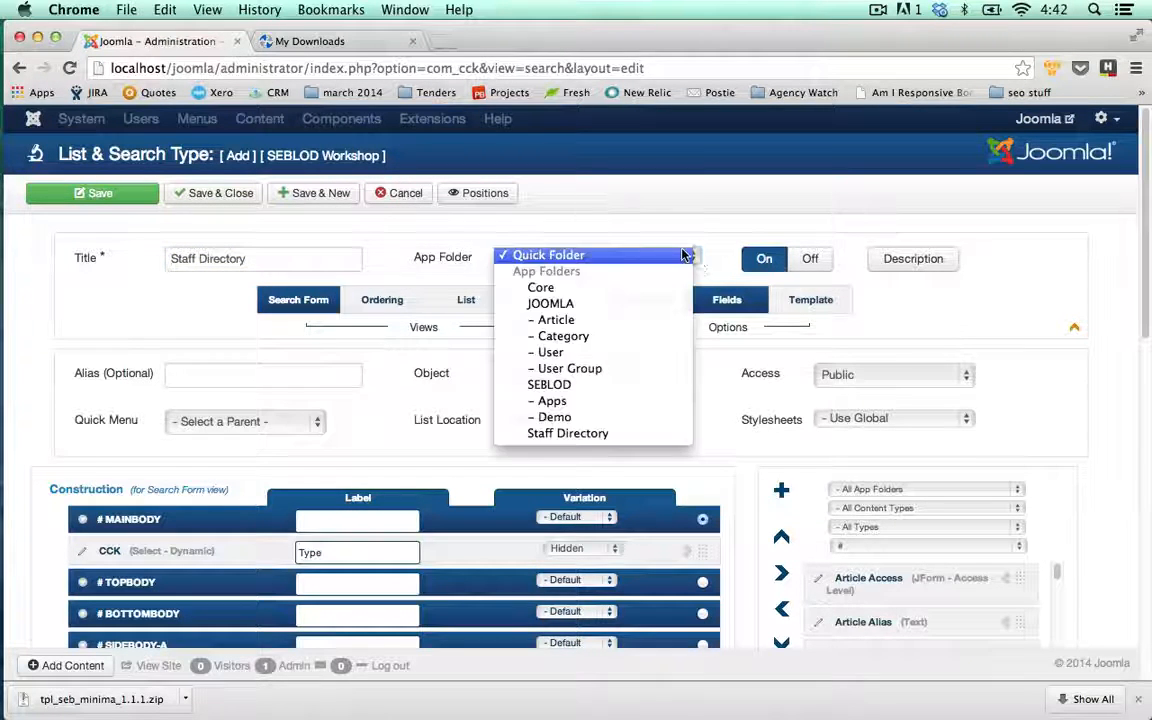
left_click(566, 433)
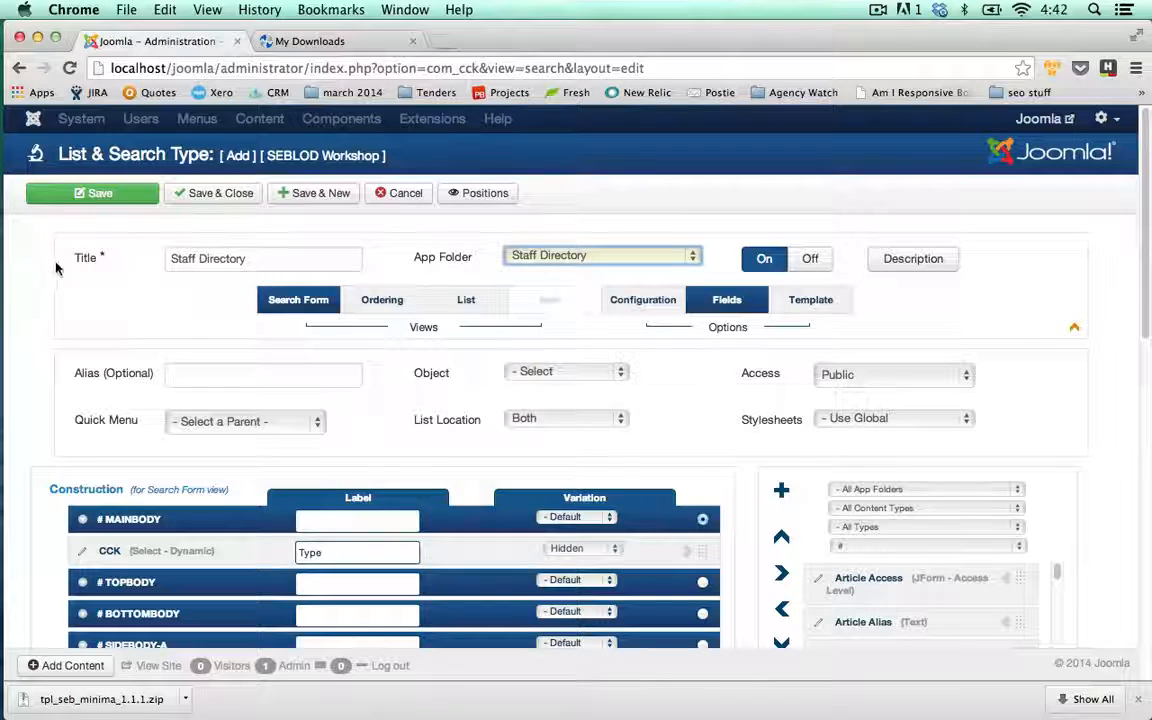
scroll(57, 269, "down", 1)
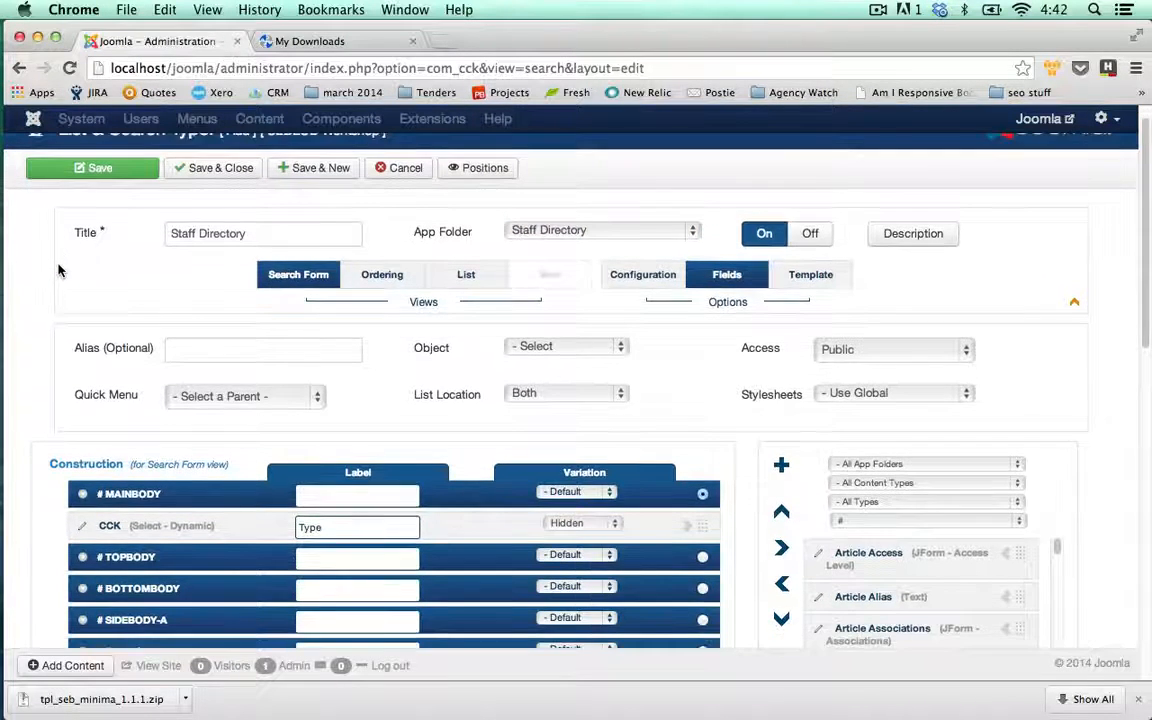
scroll(57, 269, "down", 5)
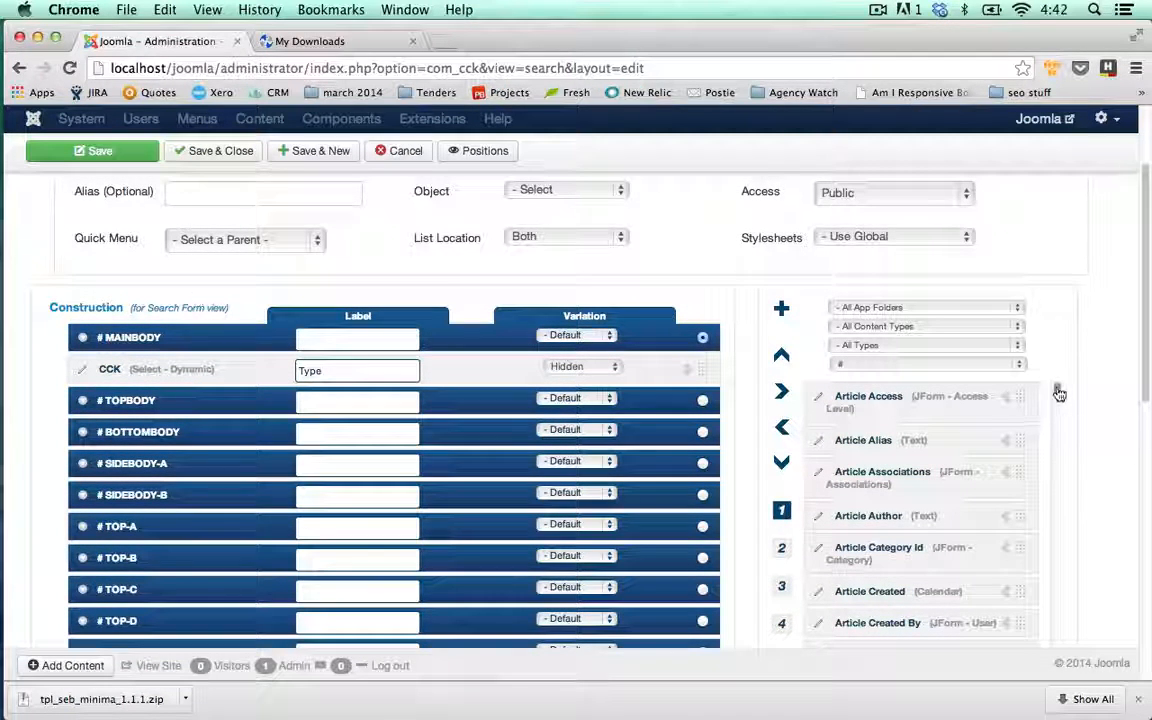
Add the User Name field to the search form's main body
scroll(1058, 400, "down", 5)
left_click_drag(1058, 413, 1060, 612)
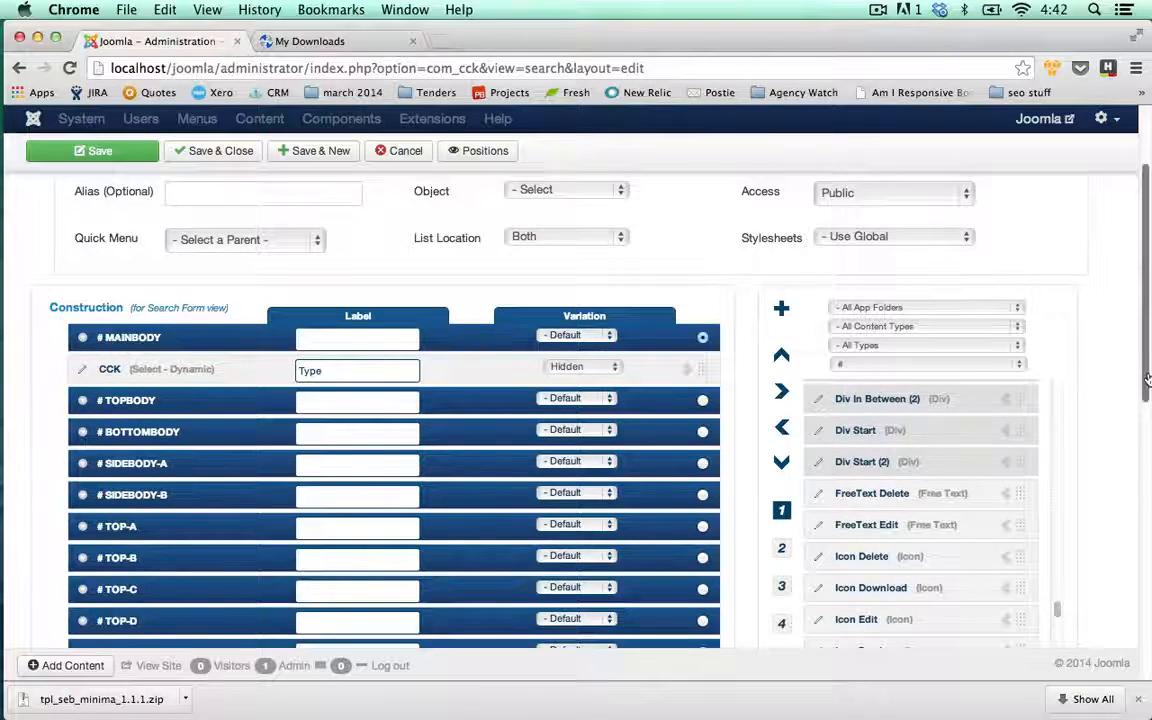
left_click_drag(1147, 382, 1147, 412)
left_click_drag(1057, 535, 1057, 597)
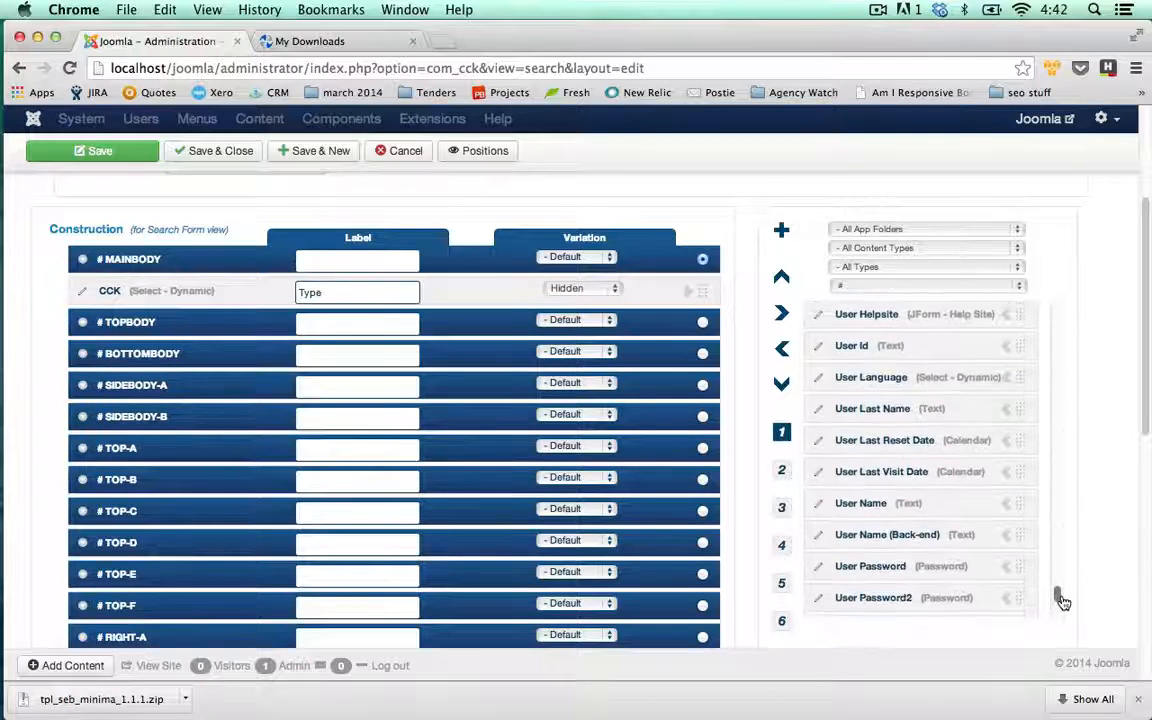
left_click(1005, 505)
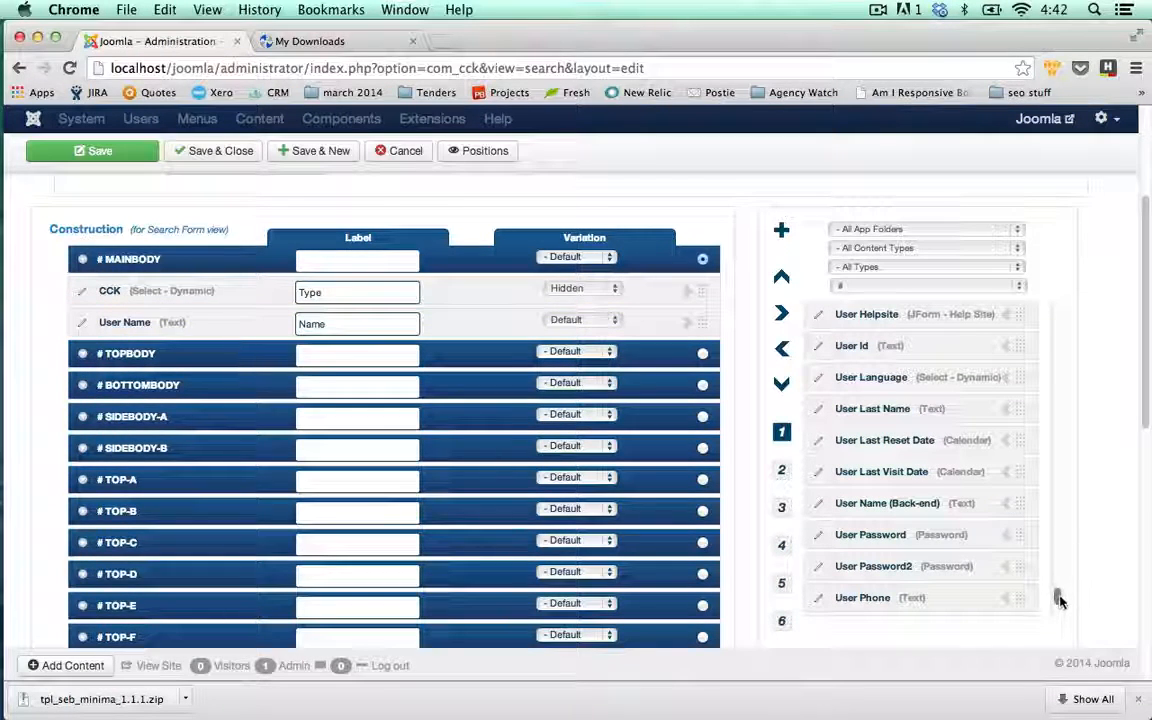
left_click_drag(1060, 598, 1037, 287)
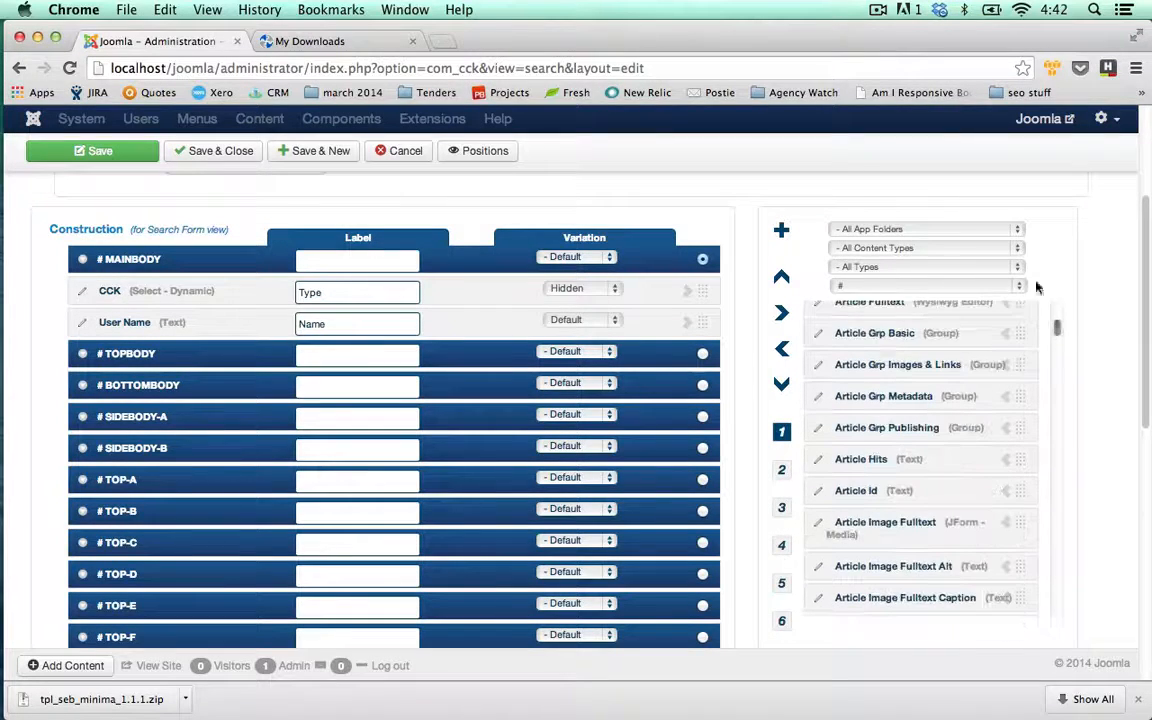
Filter fields to the Staff Directory folder and add Cons Company to the search form
left_click(1018, 236)
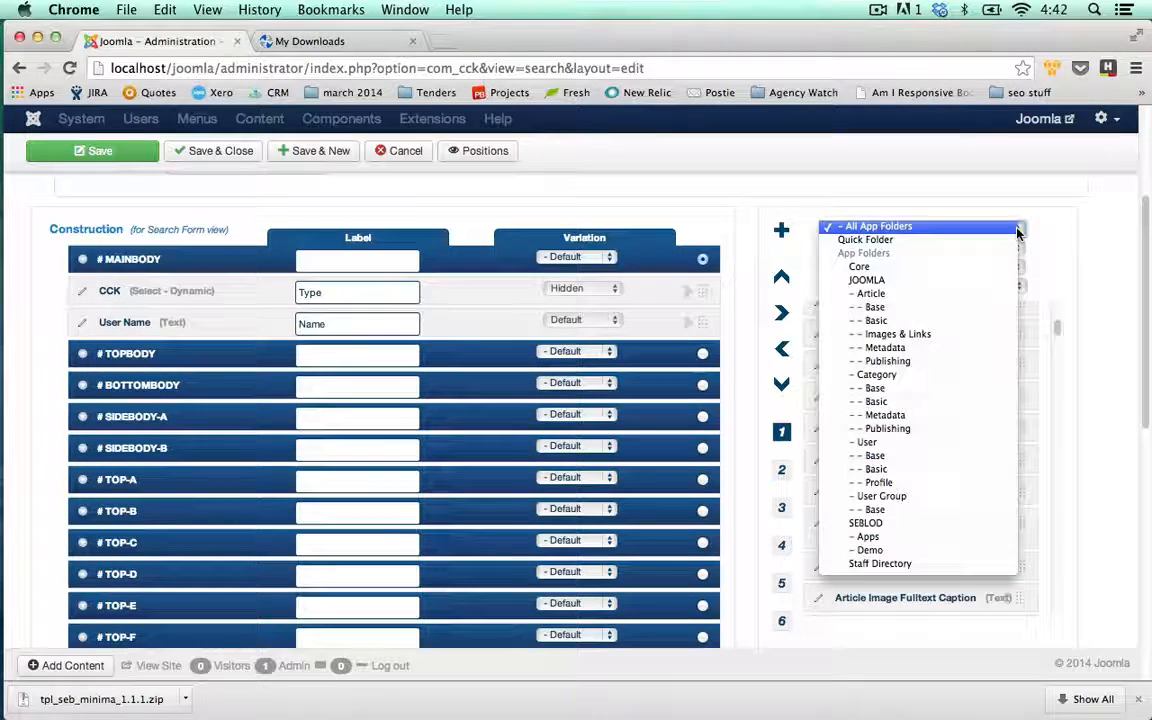
left_click(887, 566)
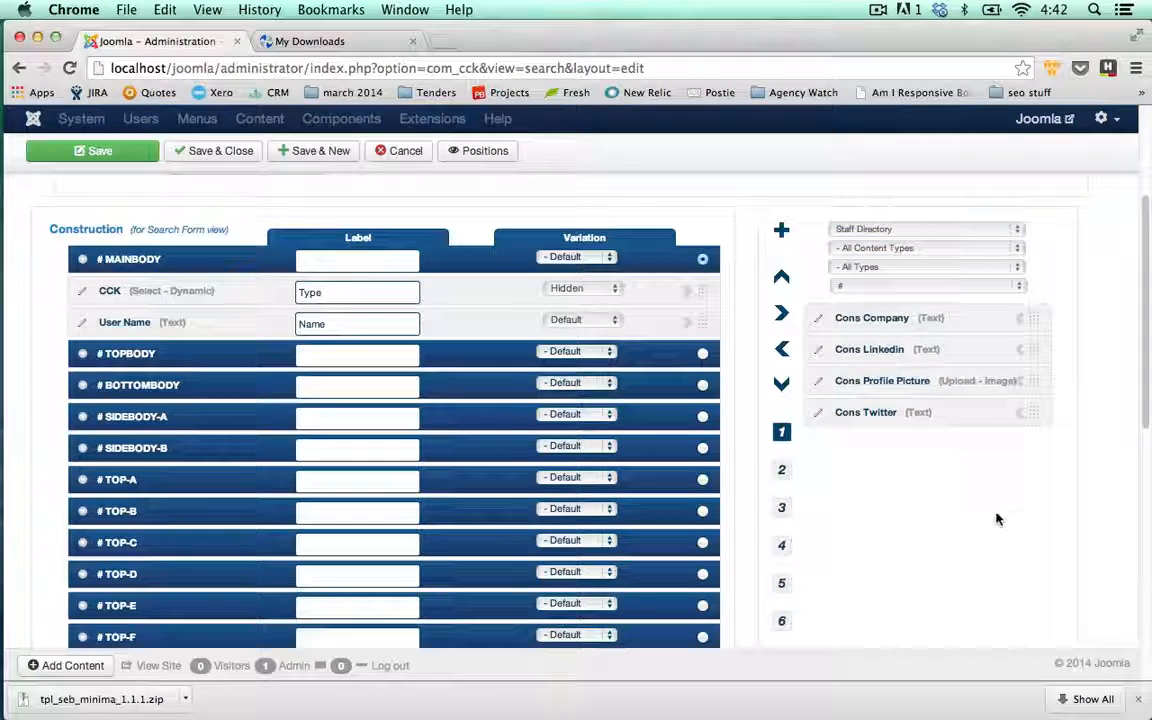
left_click(1018, 320)
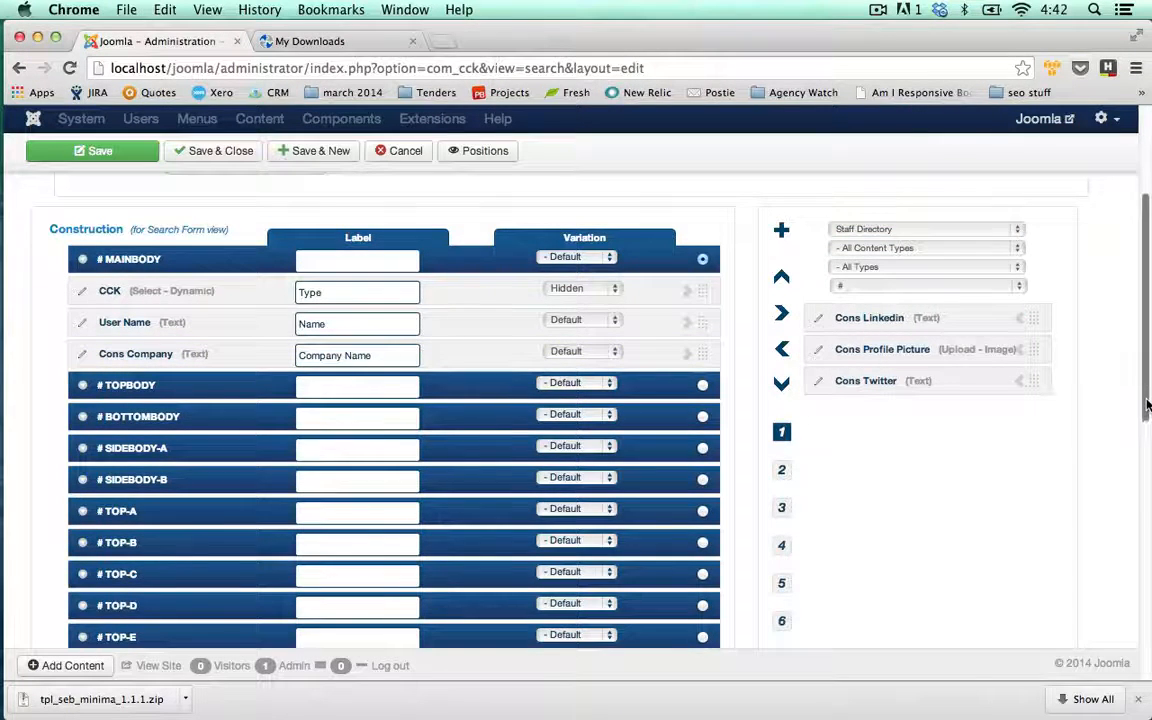
left_click_drag(1147, 404, 1148, 334)
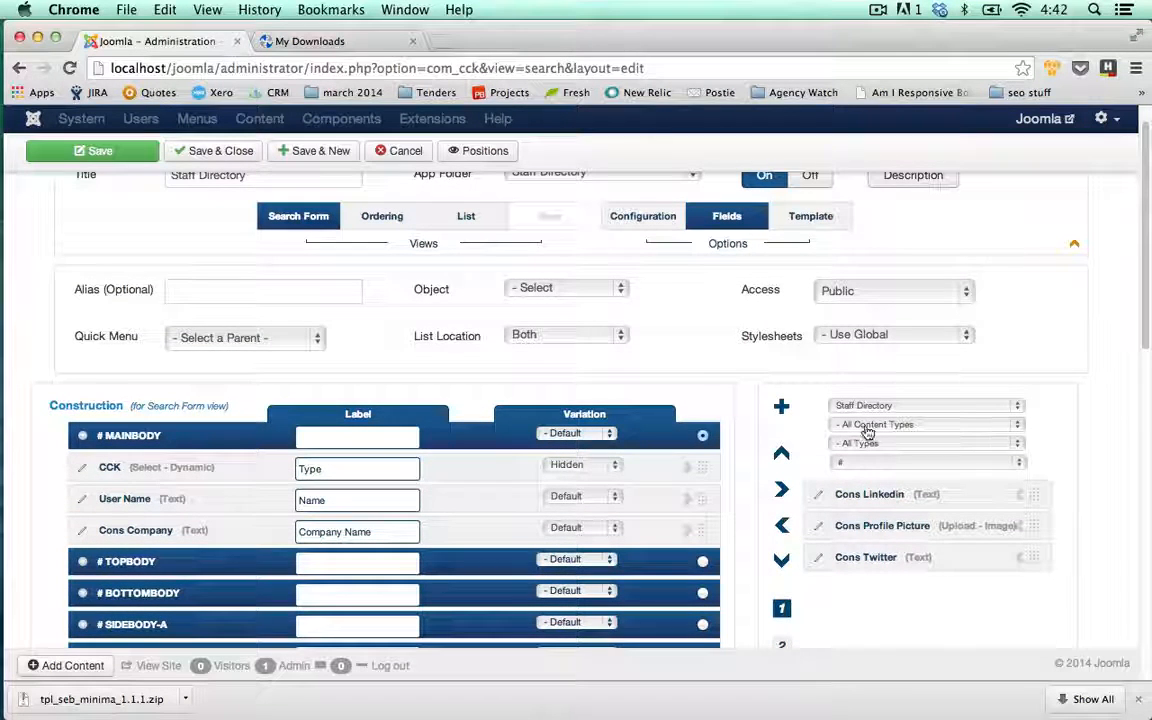
Show fields from all app folders starting with B and add Button Search
left_click(1015, 405)
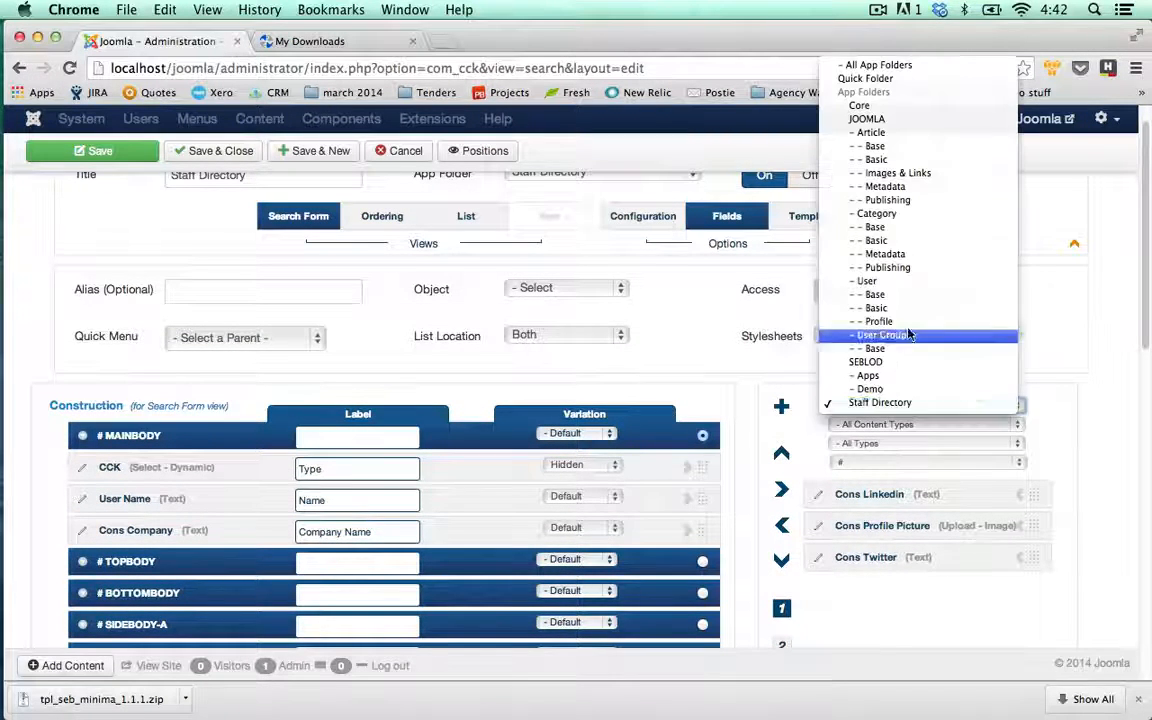
left_click(870, 67)
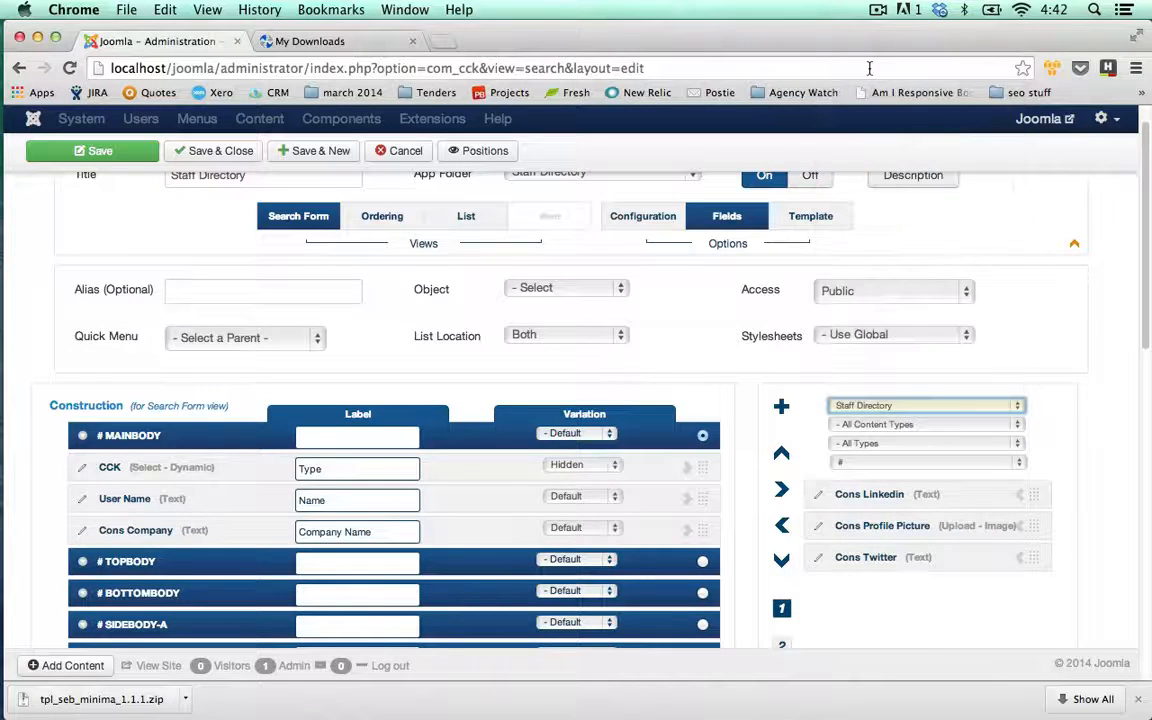
left_click(1020, 466)
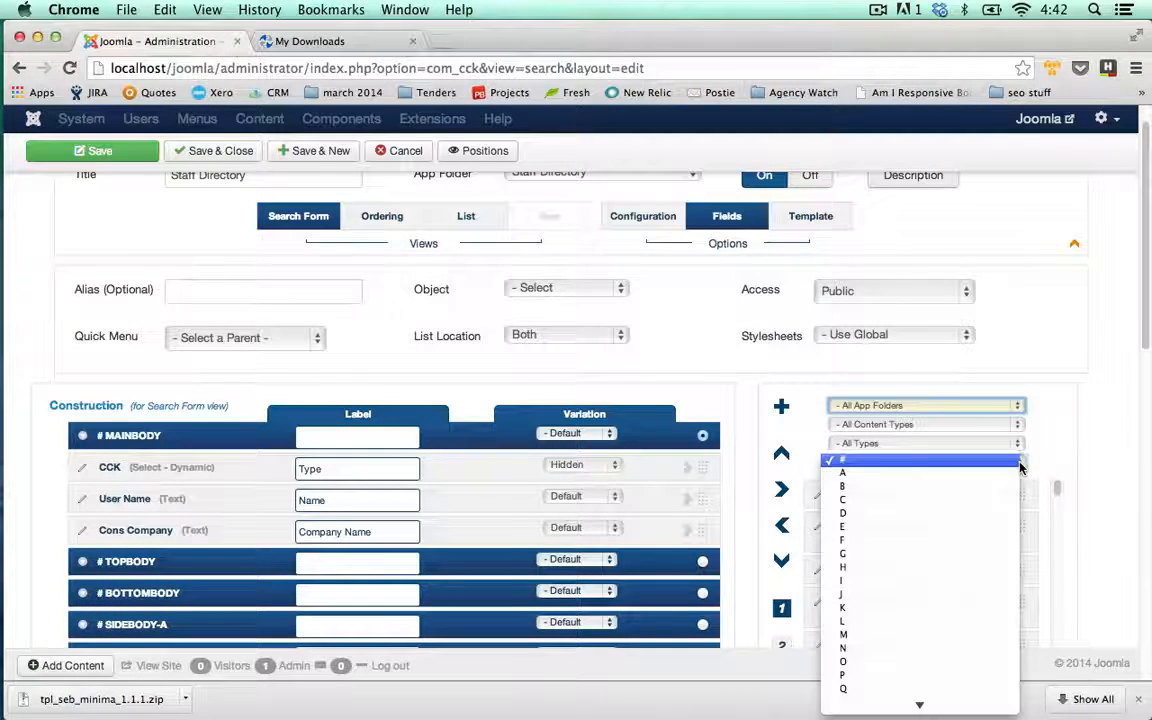
left_click(870, 488)
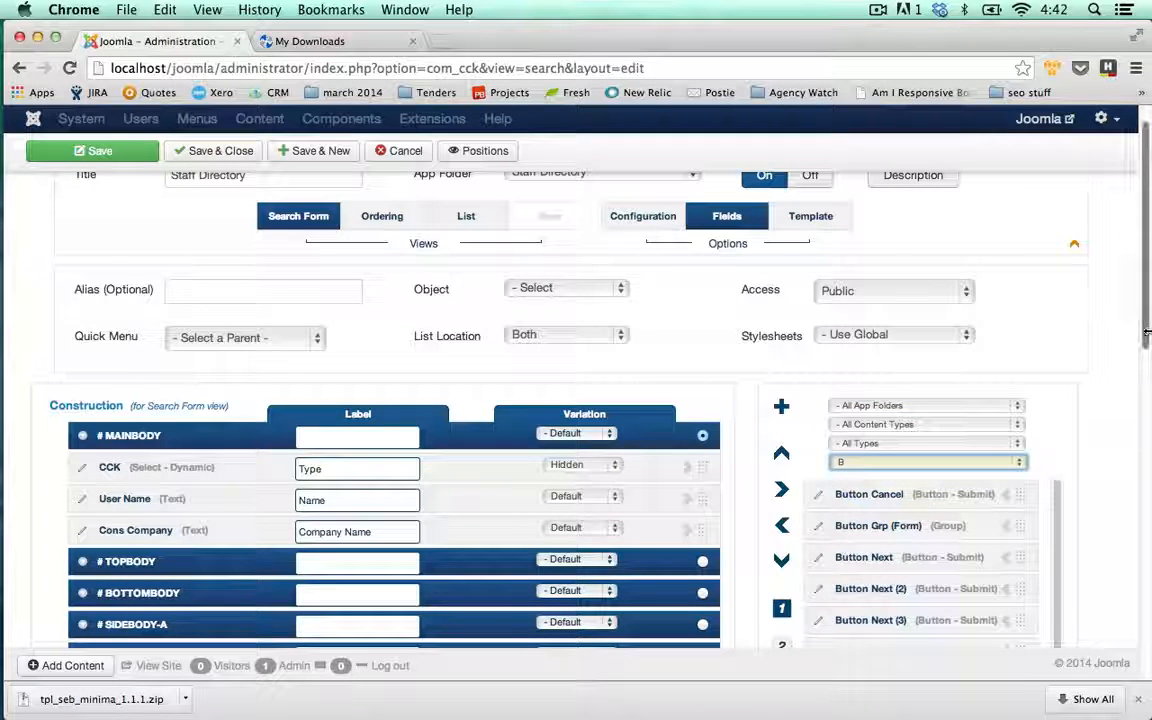
scroll(1147, 335, "down", 3)
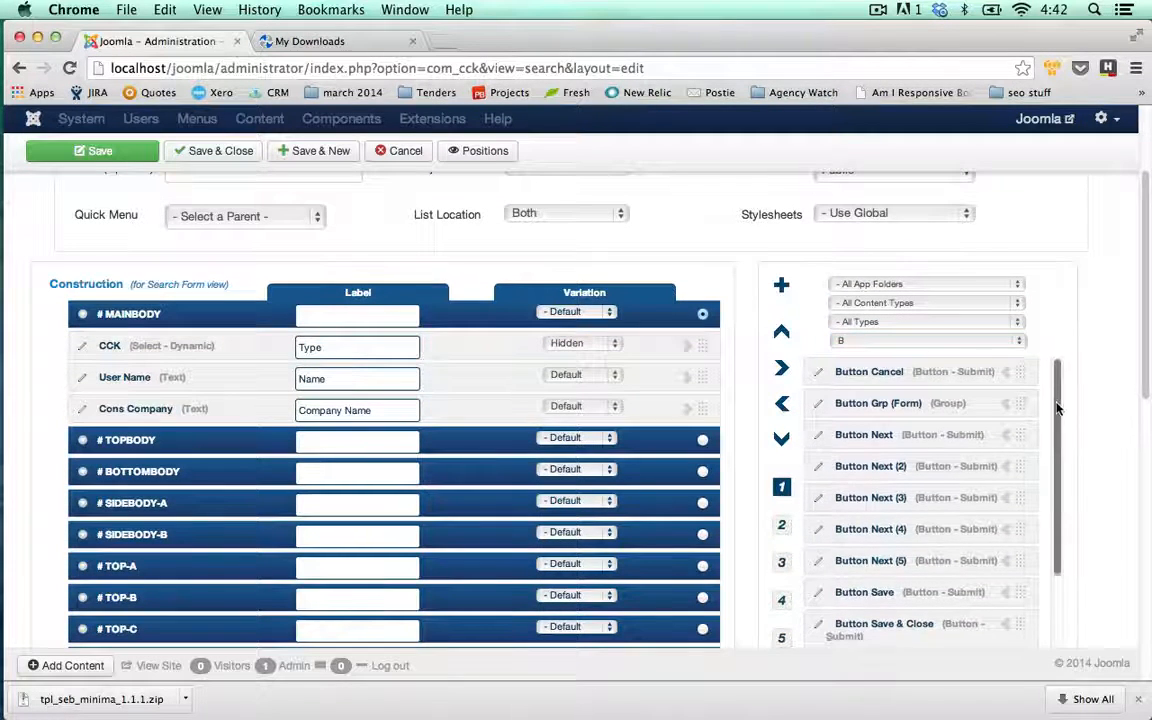
scroll(1057, 408, "down", 5)
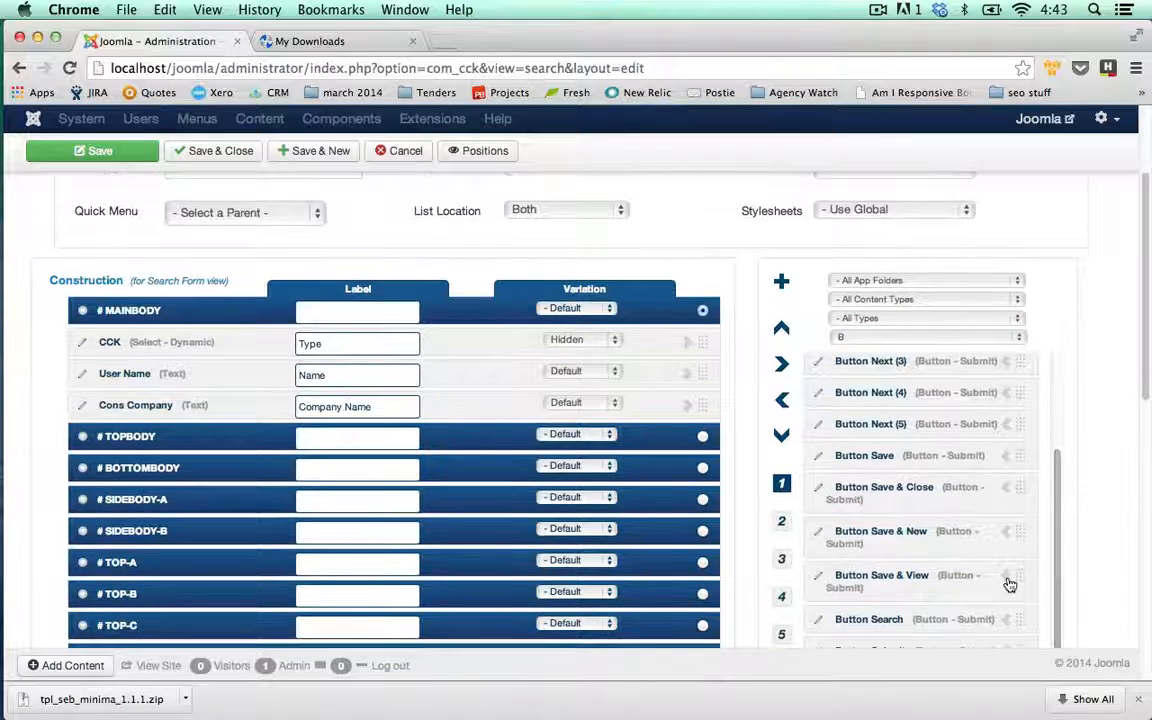
left_click(1006, 622)
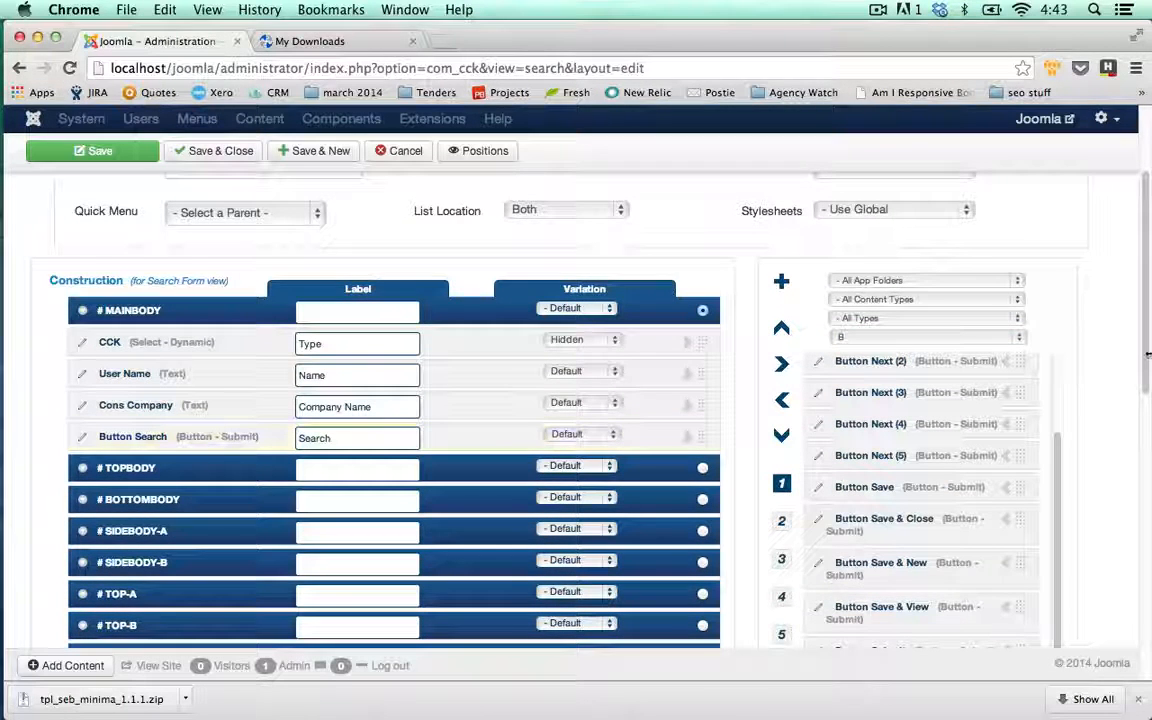
scroll(1150, 303, "up", 2)
scroll(1150, 303, "up", 3)
scroll(1150, 303, "down", 2)
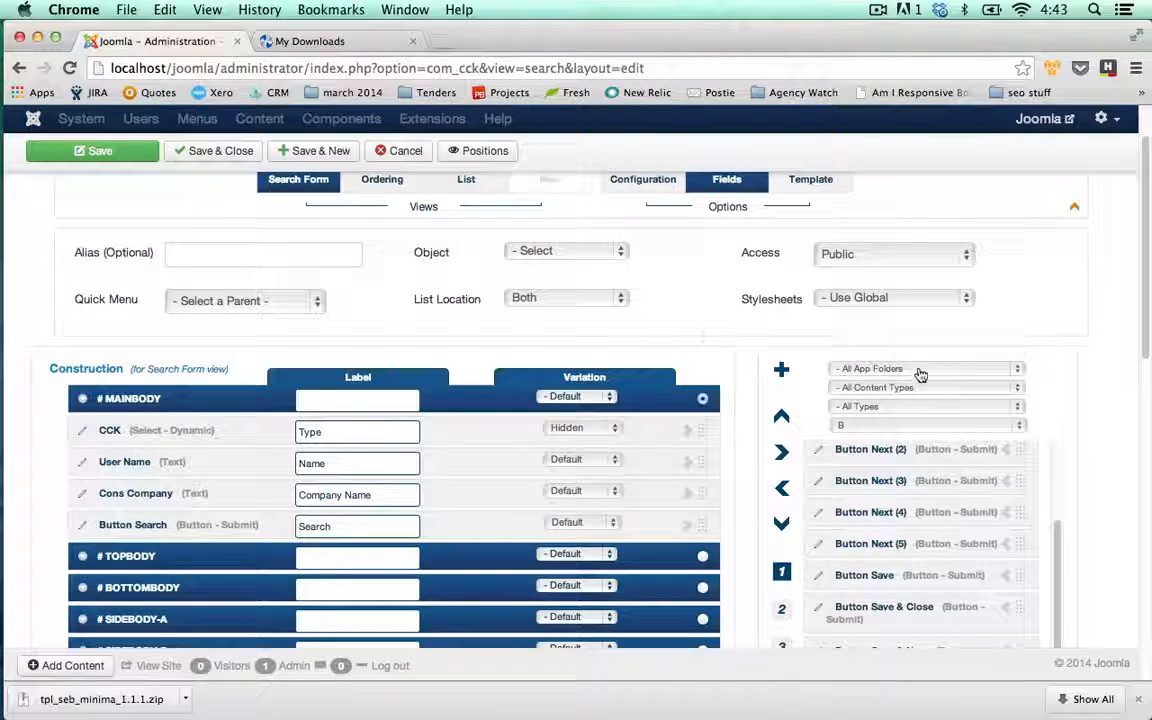
Filter available fields to Staff Directory, any letter, all content types, Submit type only
left_click(1015, 369)
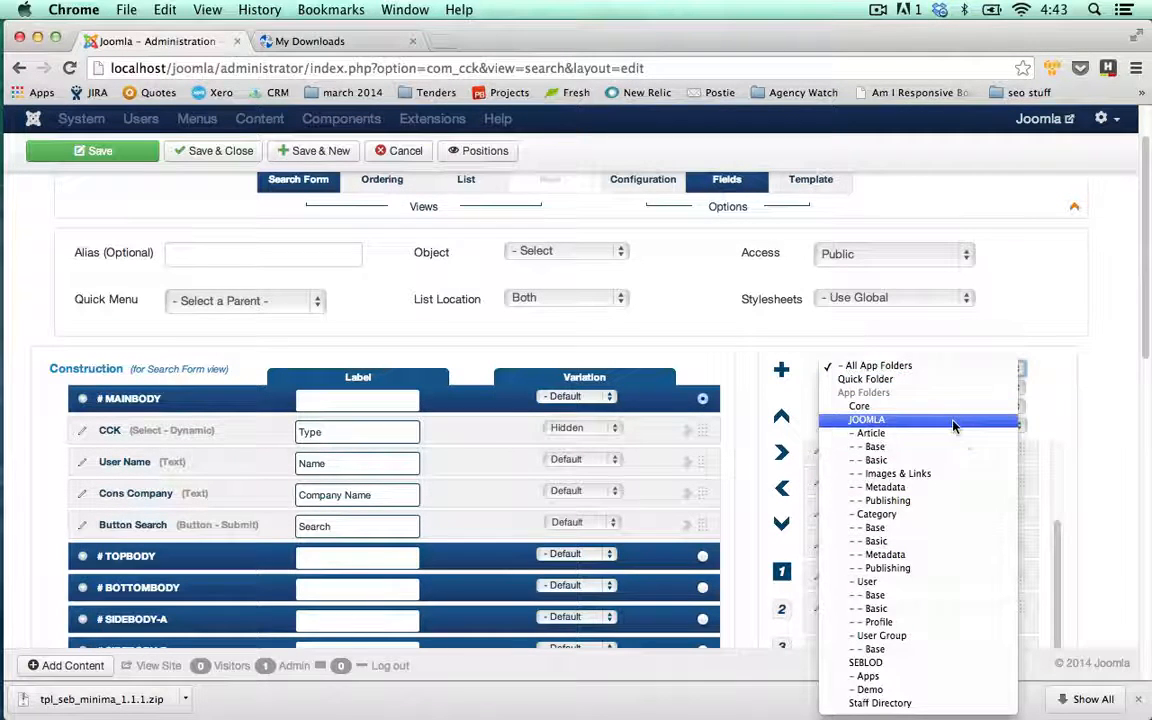
left_click(921, 705)
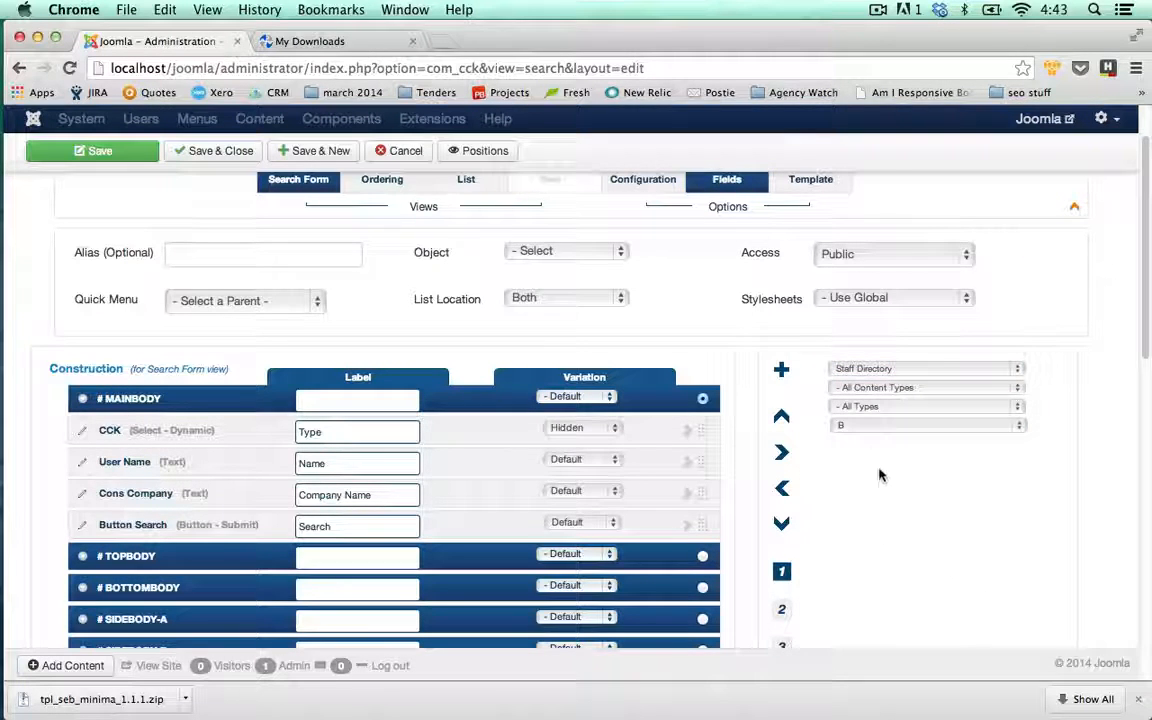
left_click(1025, 430)
left_click(936, 399)
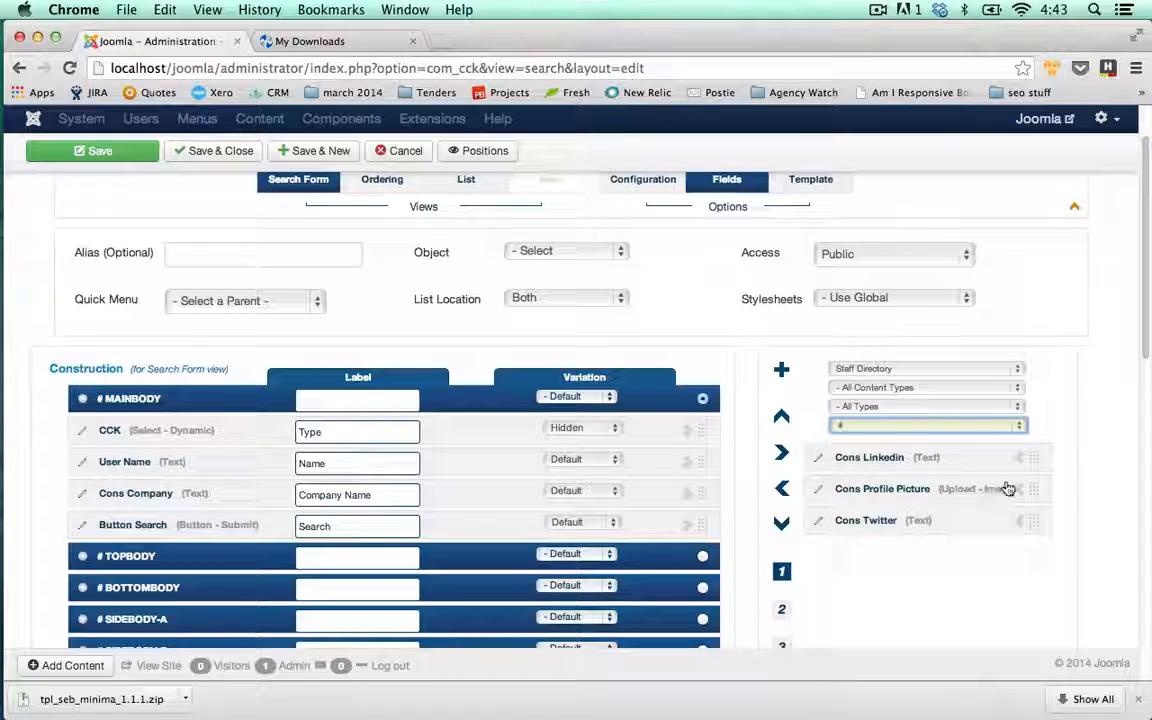
left_click(1018, 370)
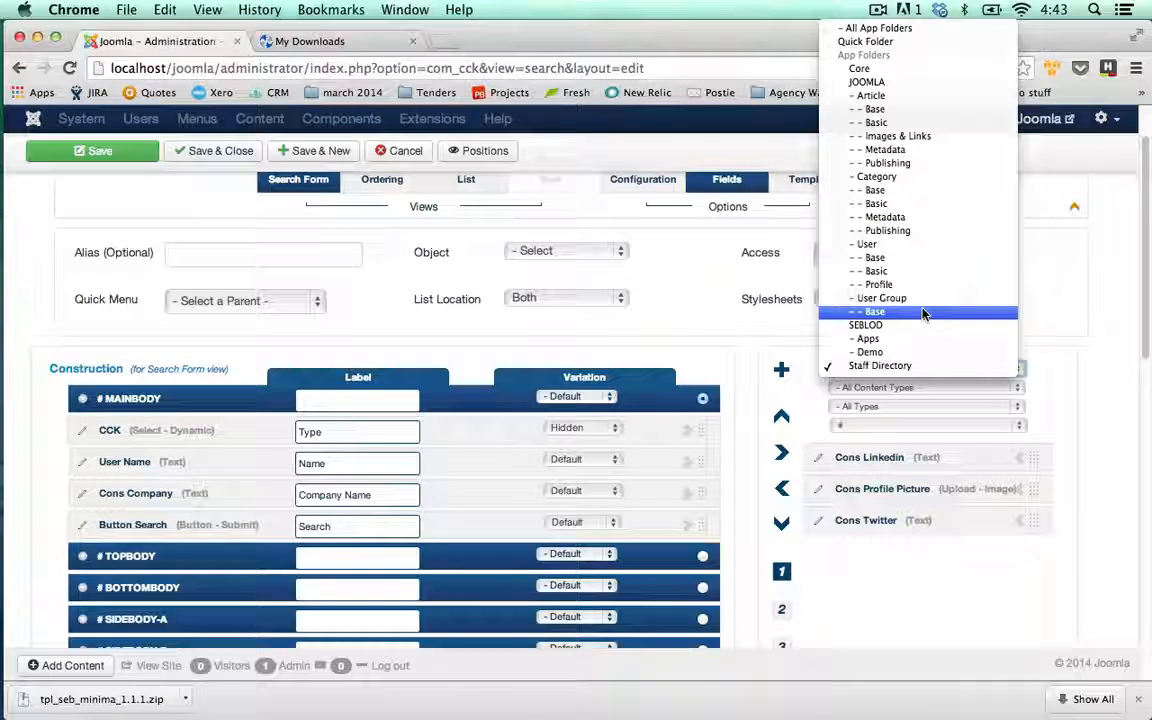
left_click(1010, 364)
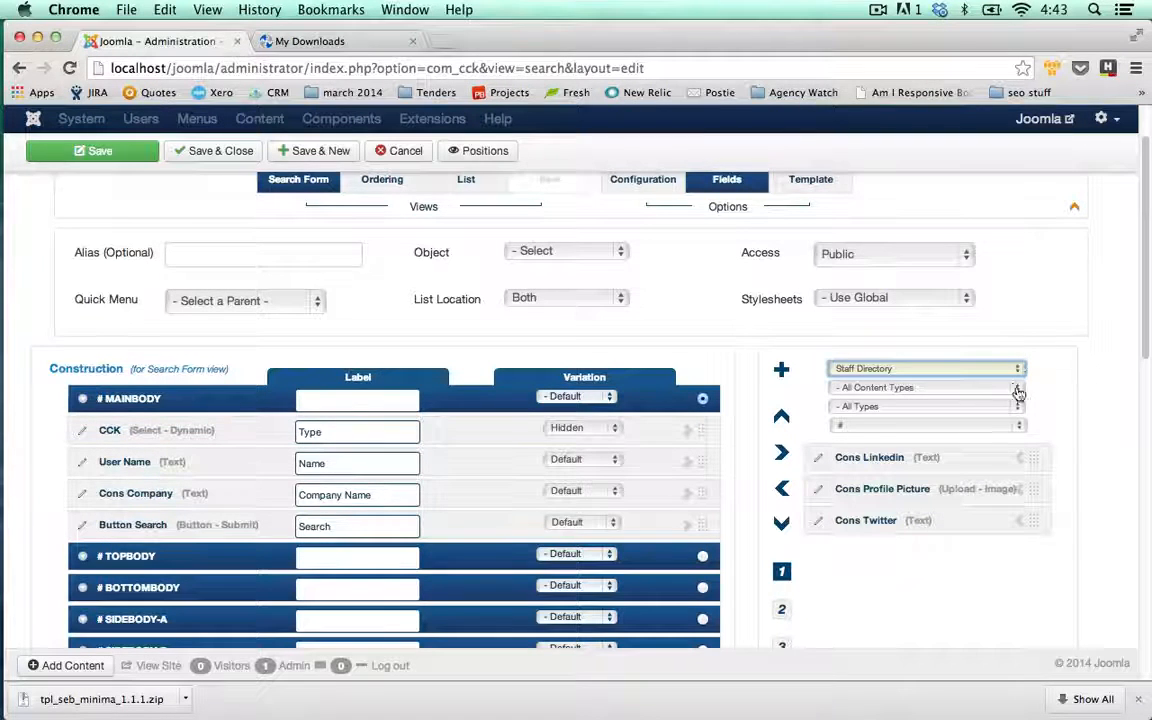
left_click(1012, 387)
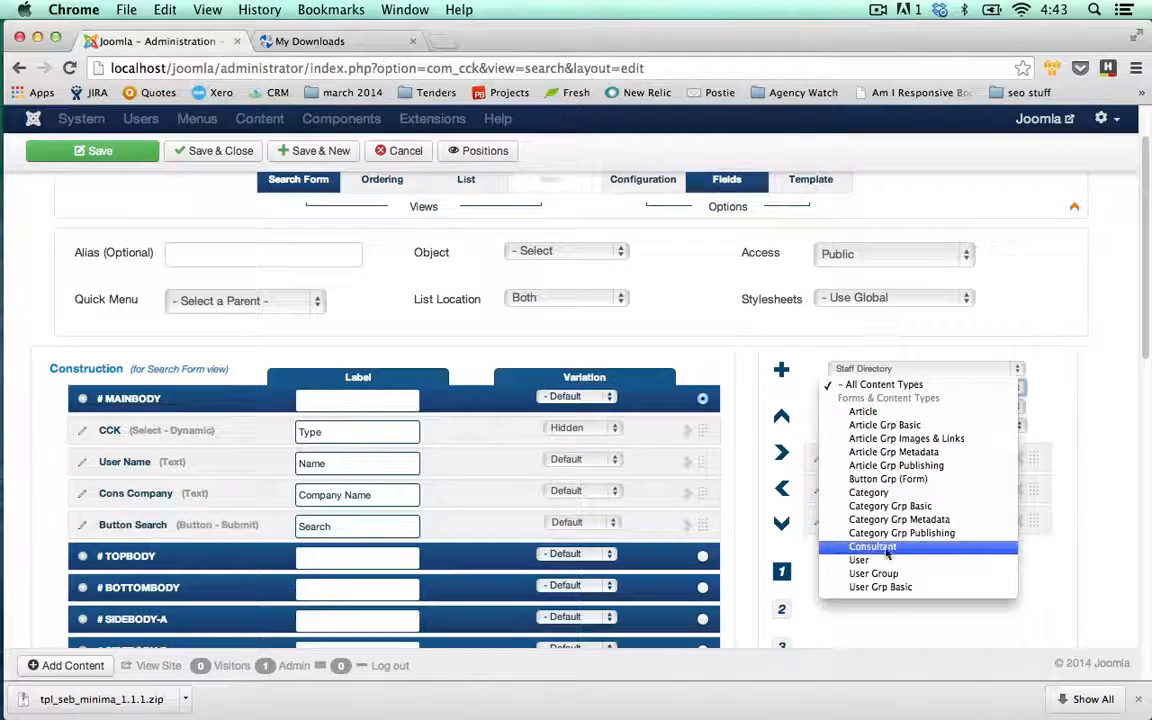
left_click(880, 384)
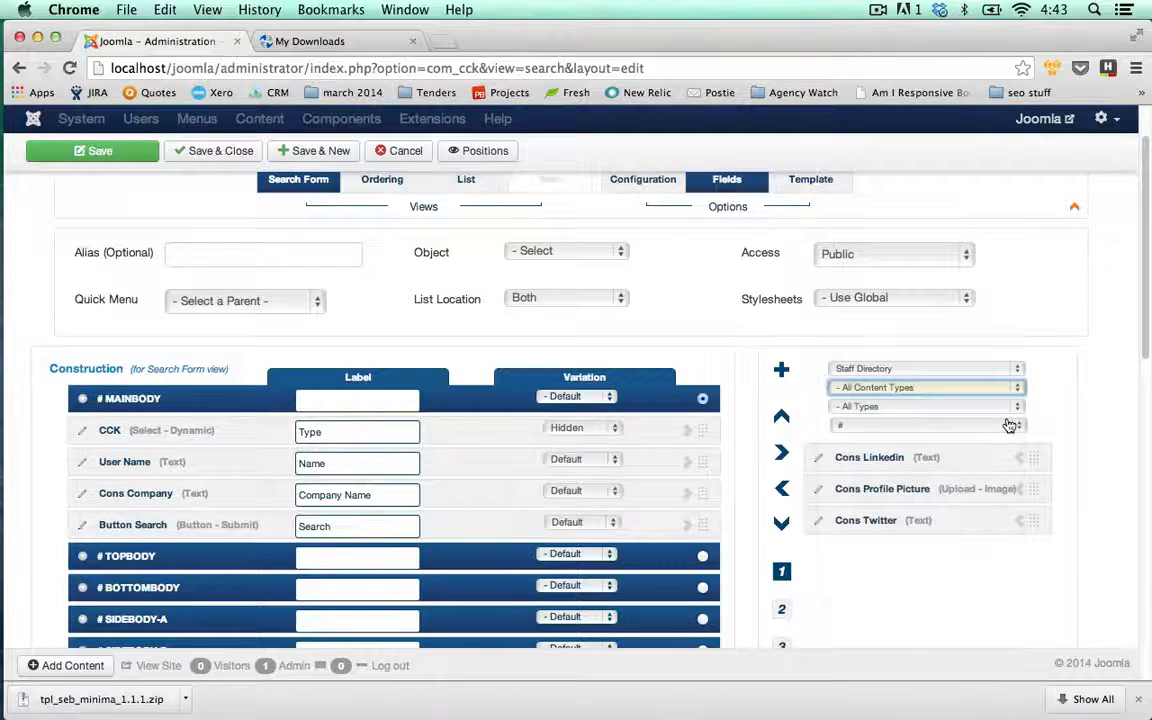
left_click(1016, 407)
scroll(878, 437, "down", 2)
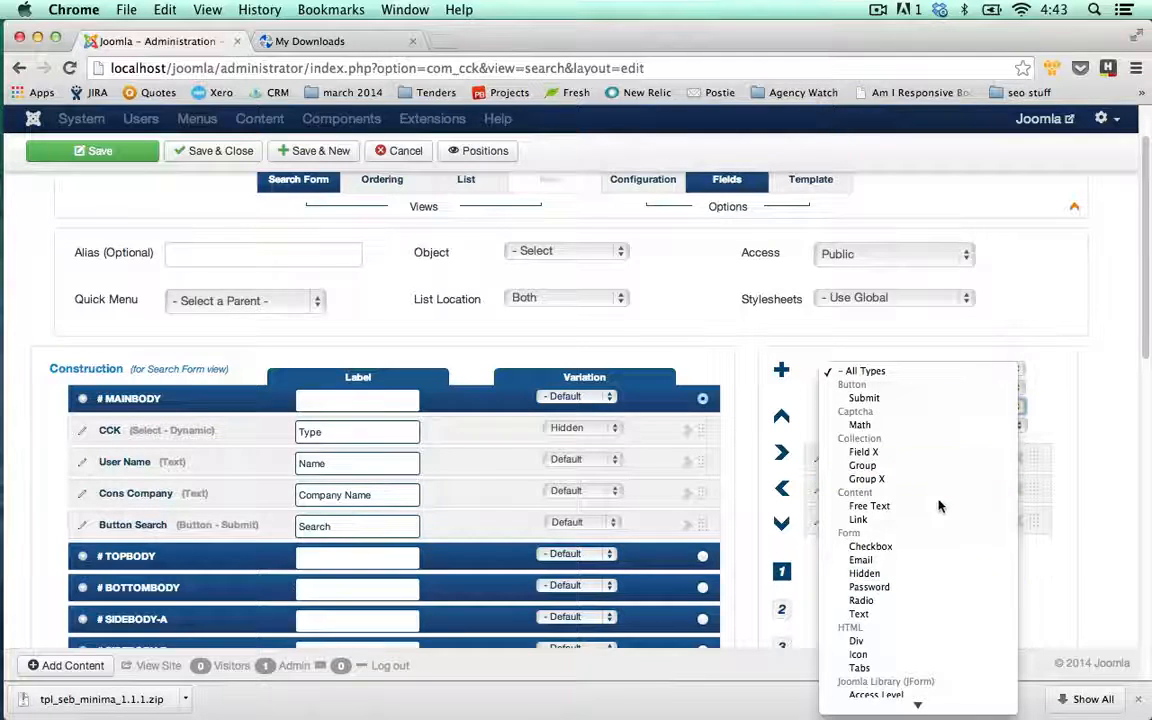
left_click(900, 400)
Set the available-fields filters back to All App Folders and All Types
left_click(1017, 370)
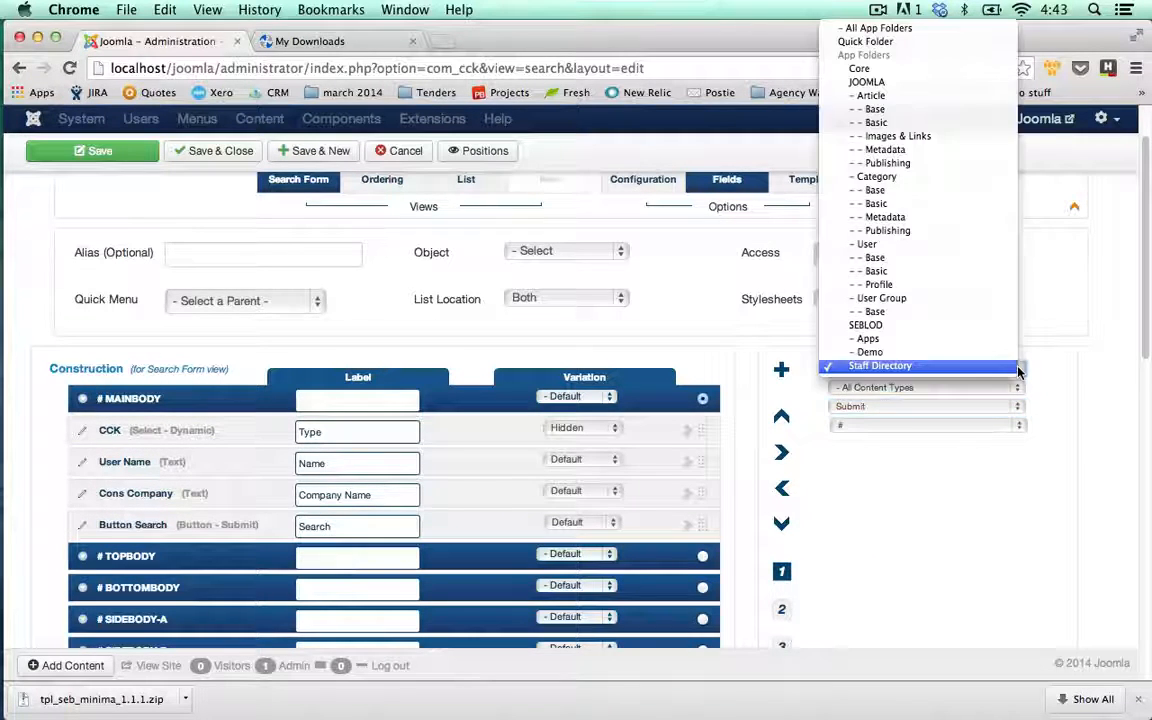
left_click(866, 30)
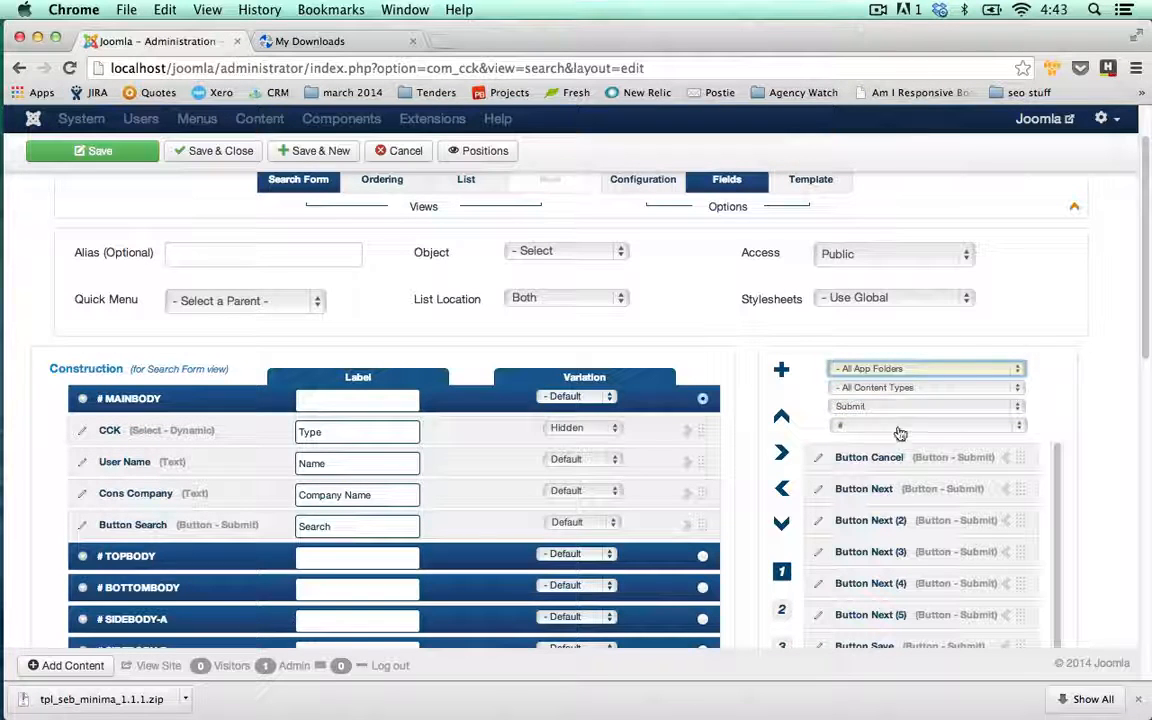
left_click(1020, 428)
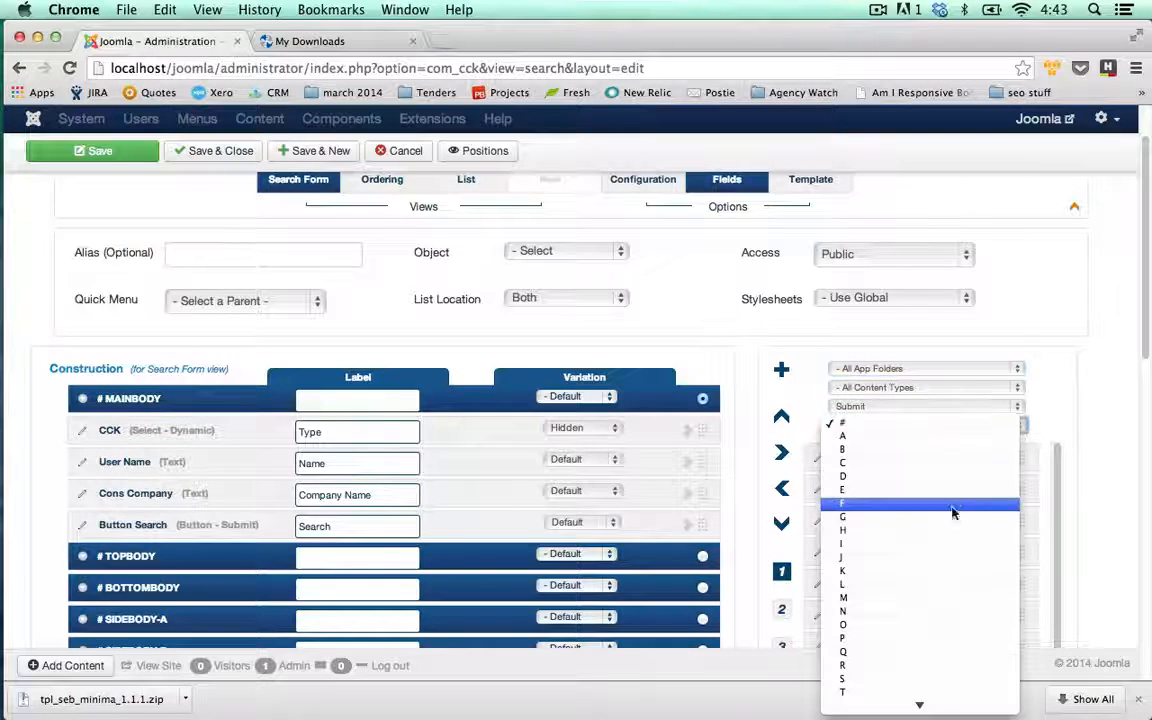
scroll(924, 517, "down", 1)
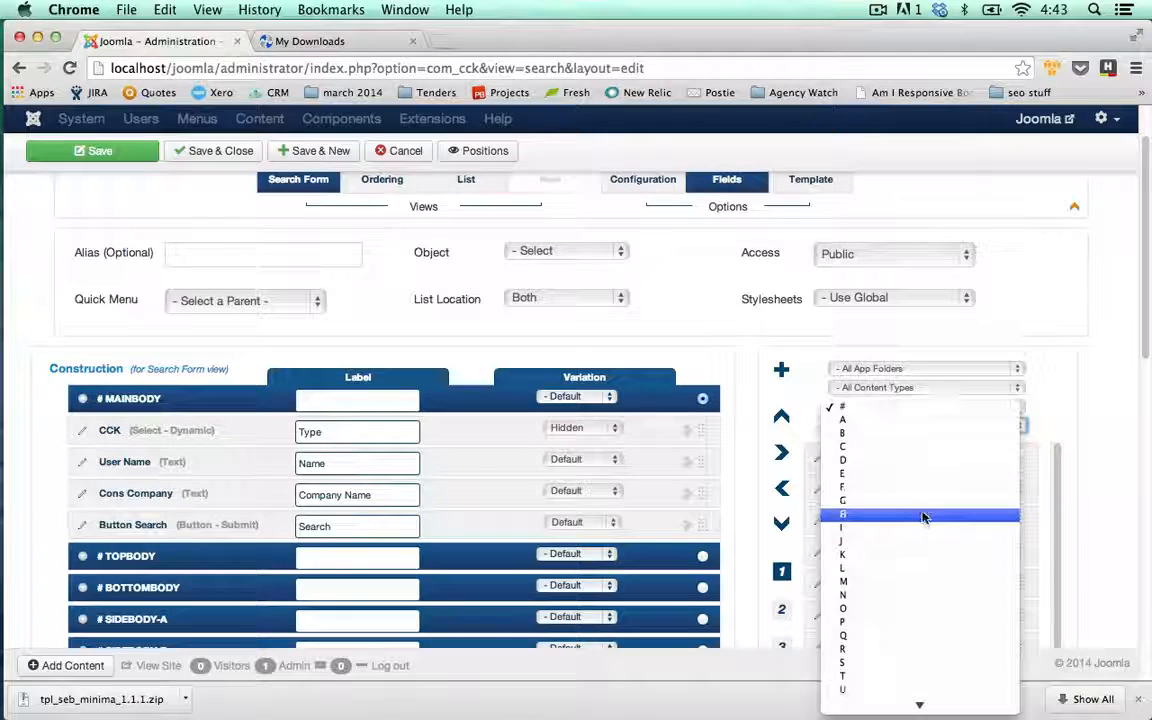
left_click(1074, 446)
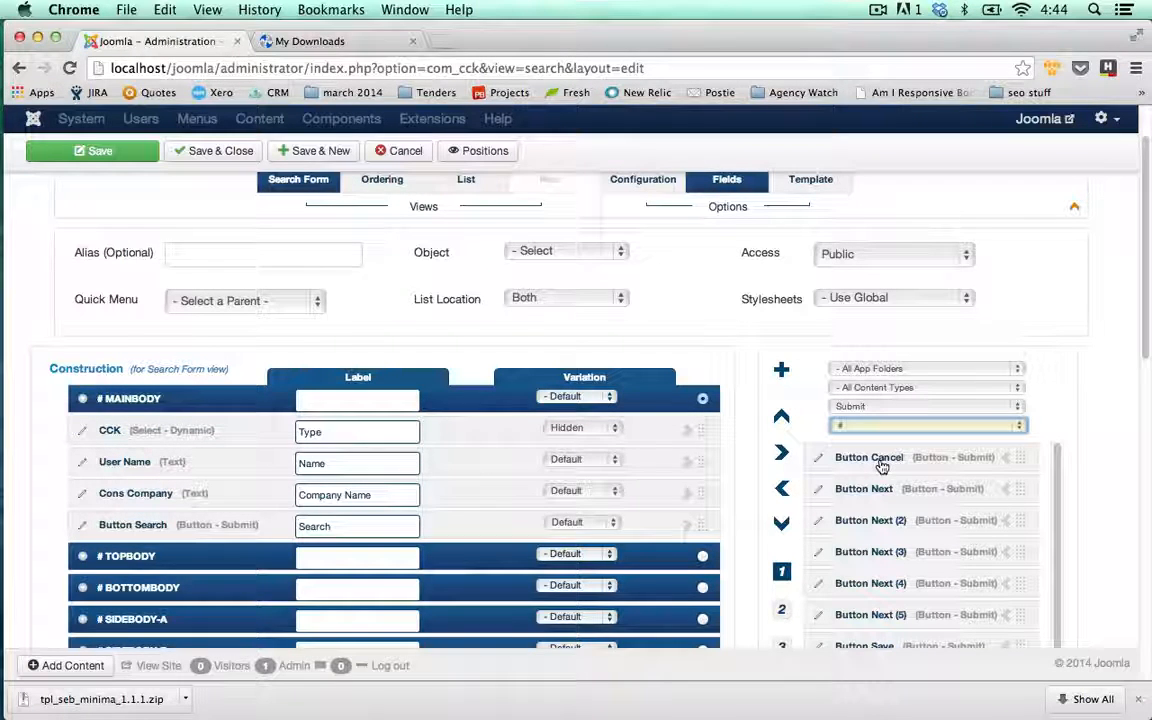
left_click(1020, 429)
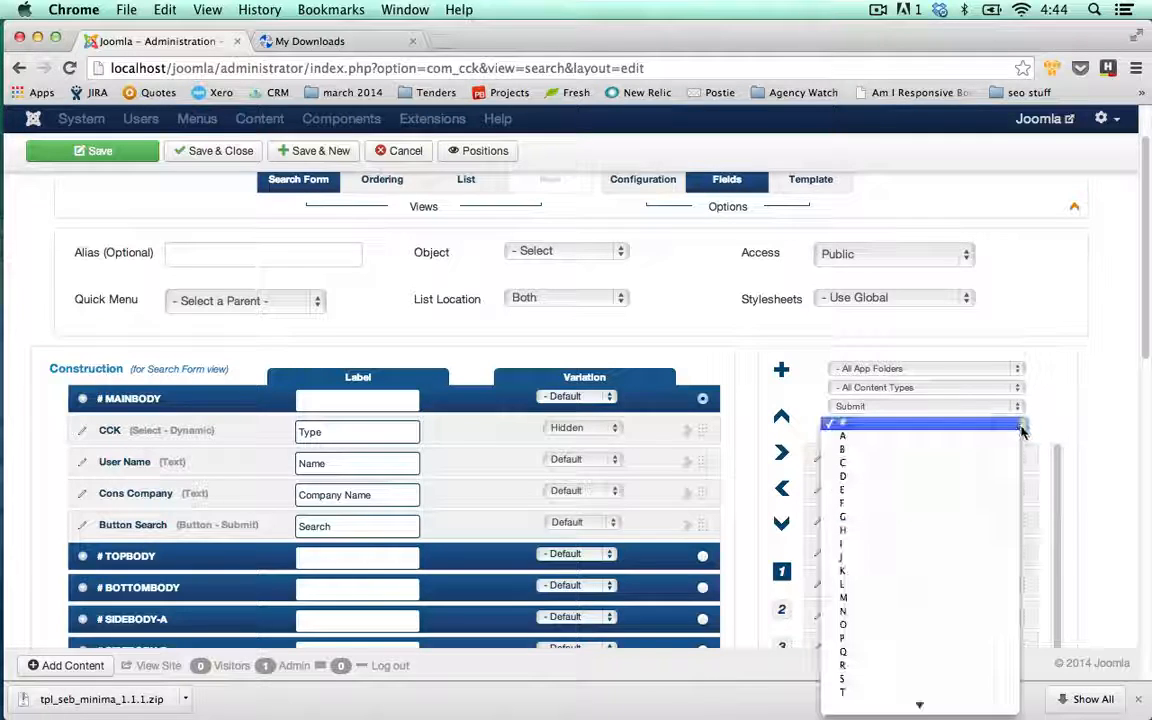
left_click(1019, 427)
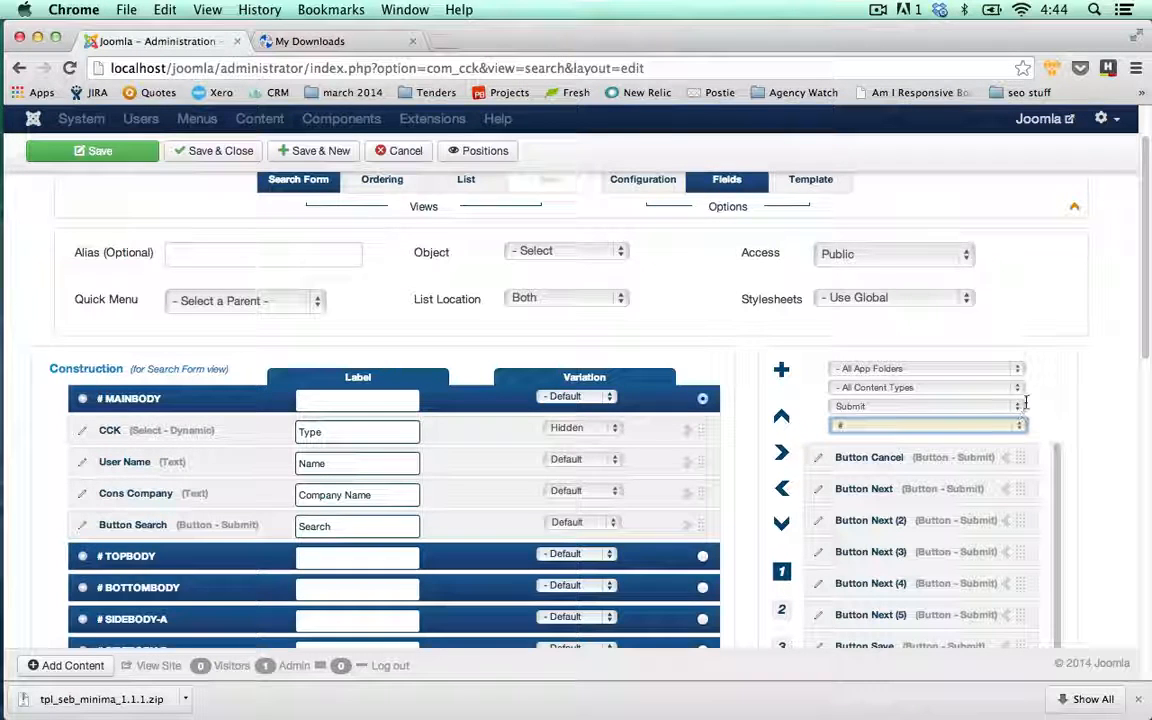
scroll(1061, 420, "down", 1)
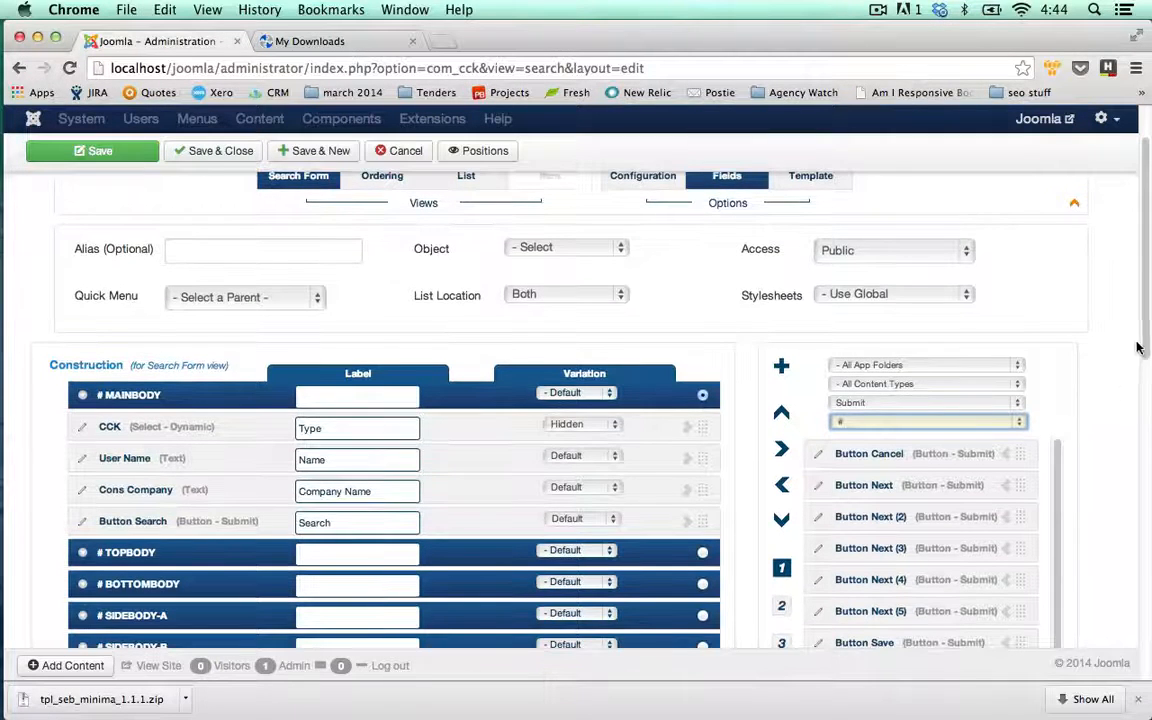
scroll(1062, 337, "down", 1)
left_click(1017, 375)
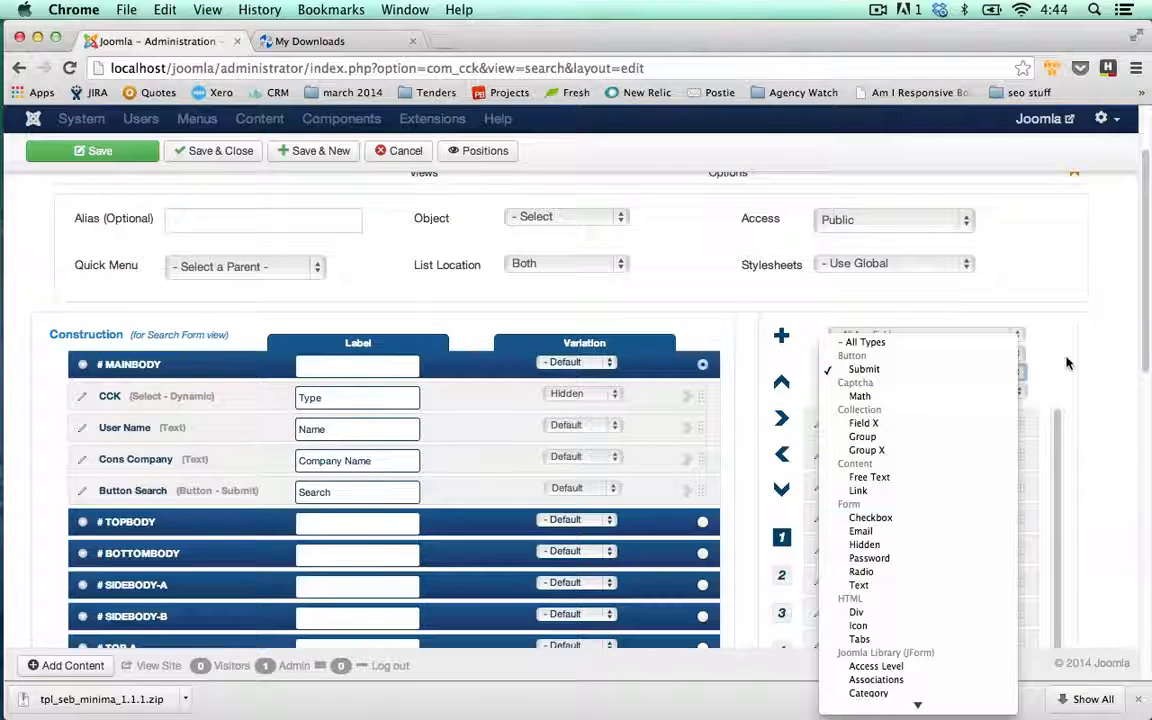
left_click(955, 342)
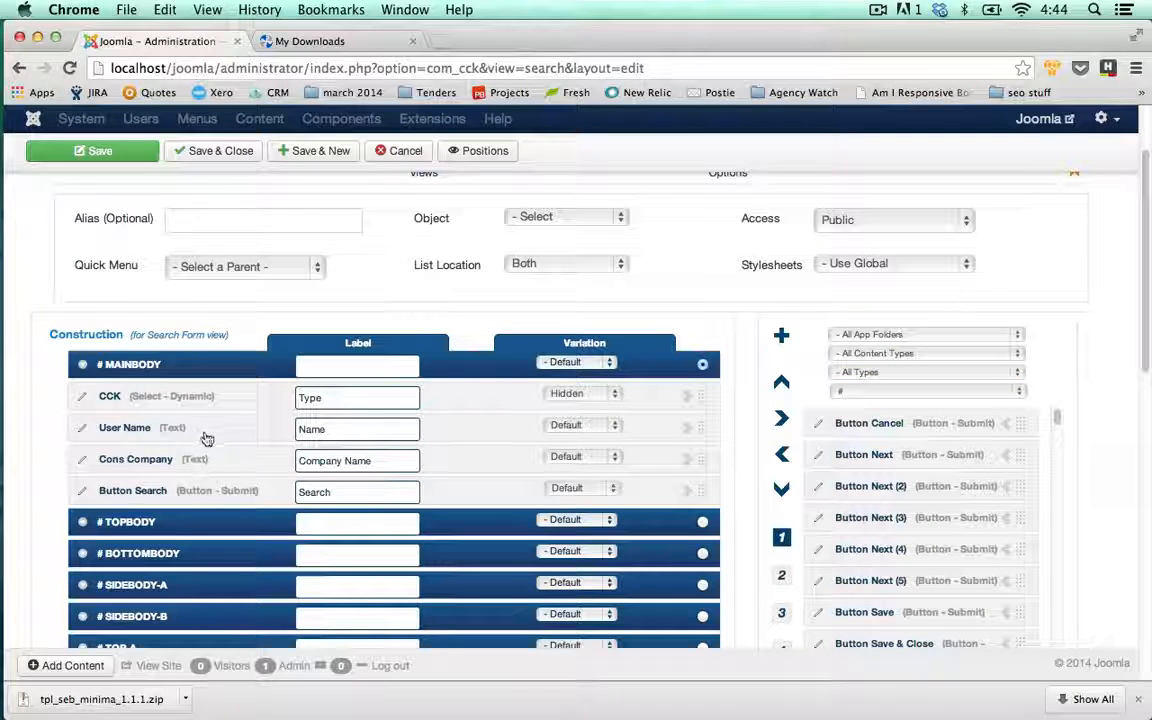
scroll(560, 457, "up", 1)
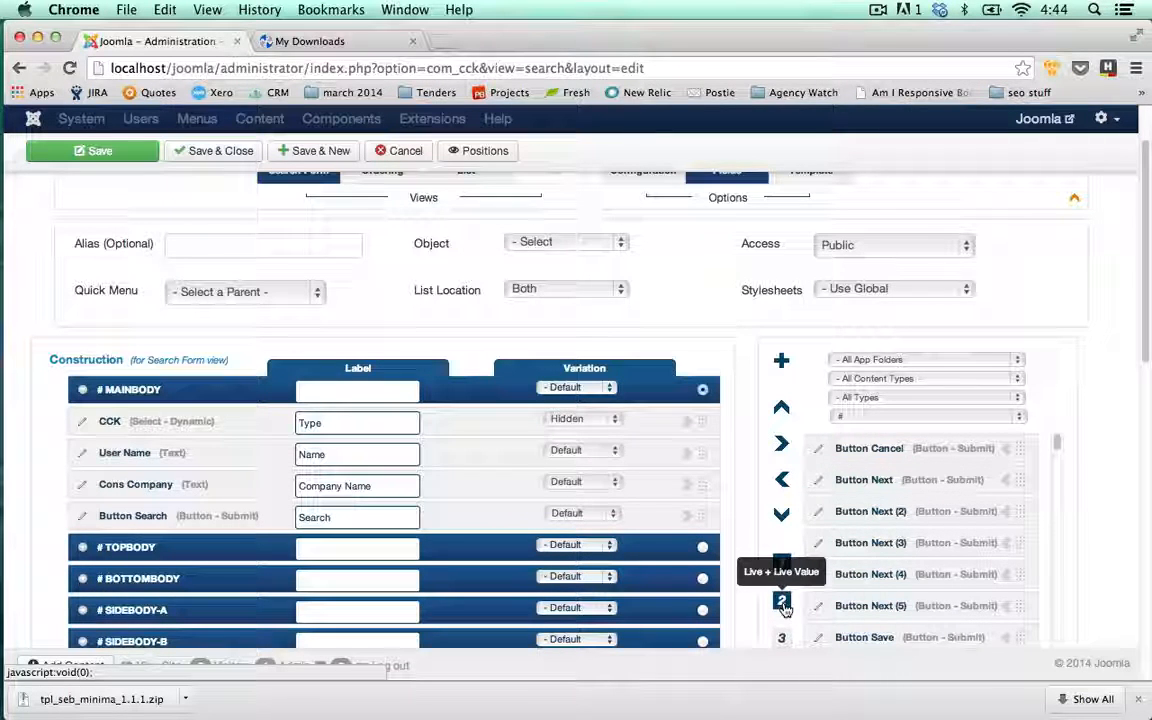
scroll(745, 434, "up", 1)
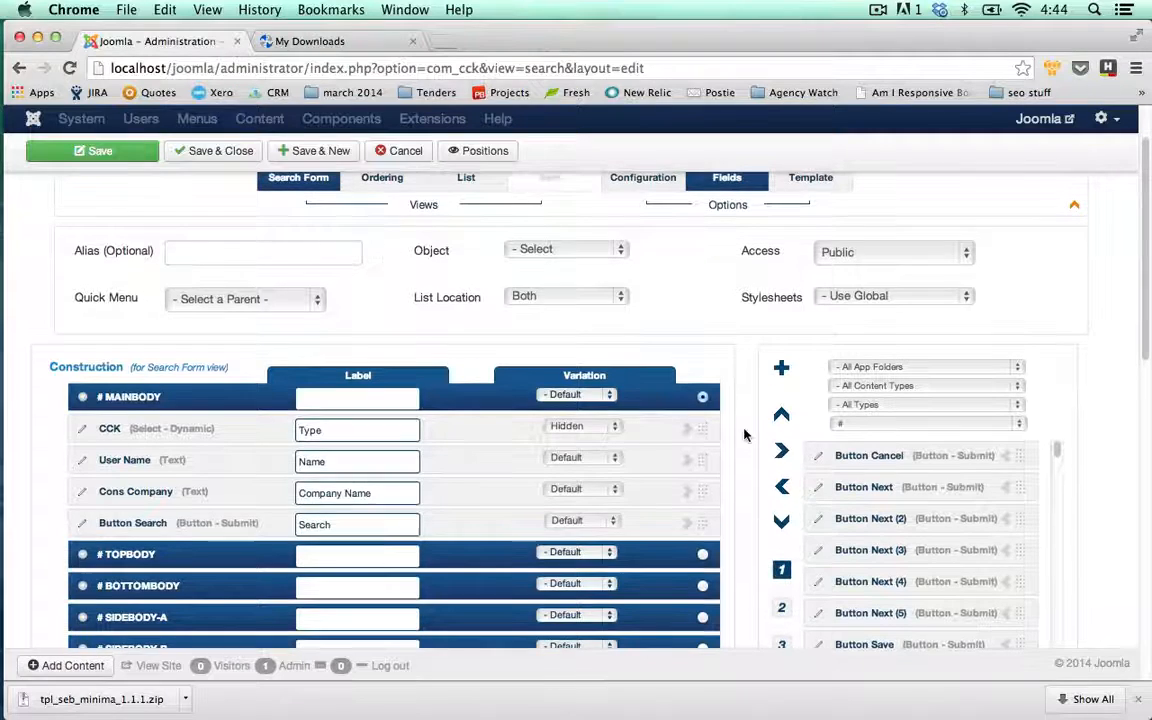
scroll(519, 268, "up", 2)
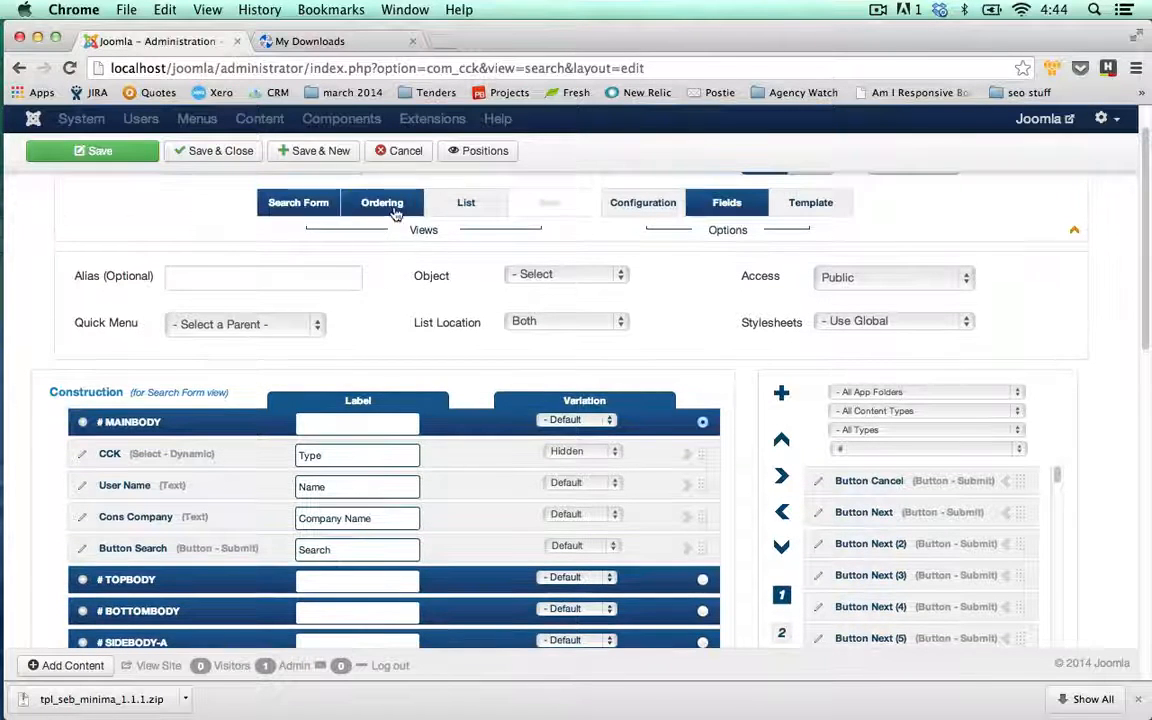
Show the Item view's template options, currently One - seb_one
left_click(467, 206)
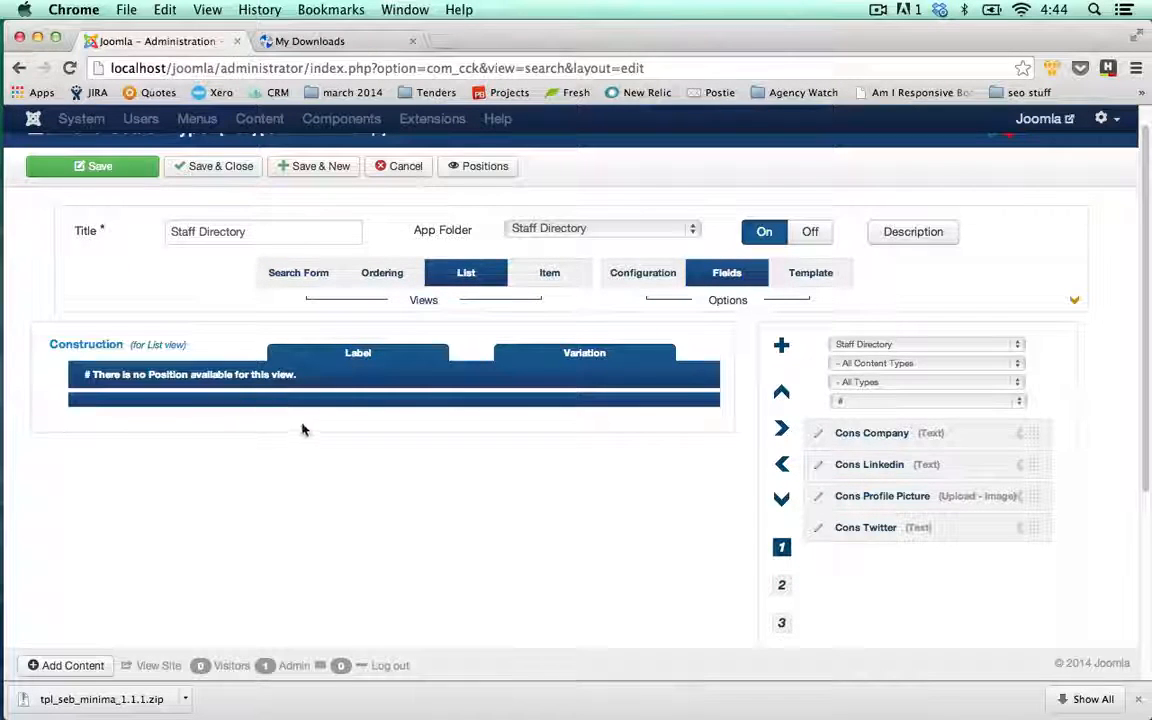
left_click(548, 284)
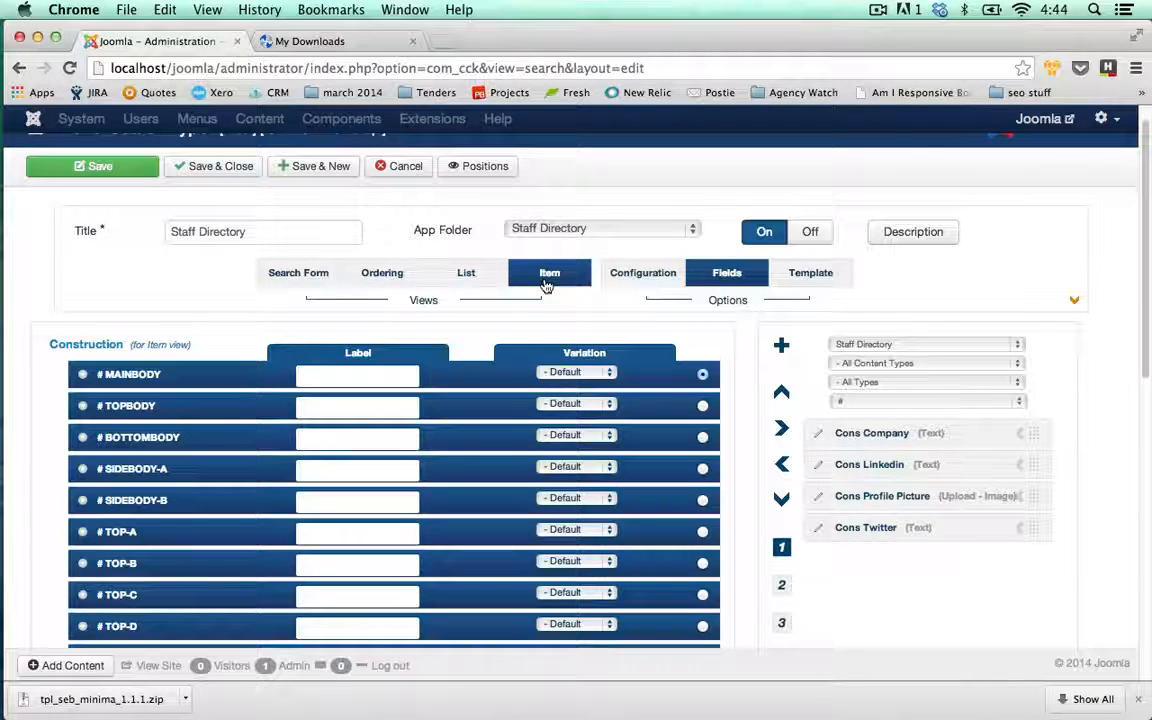
left_click(470, 276)
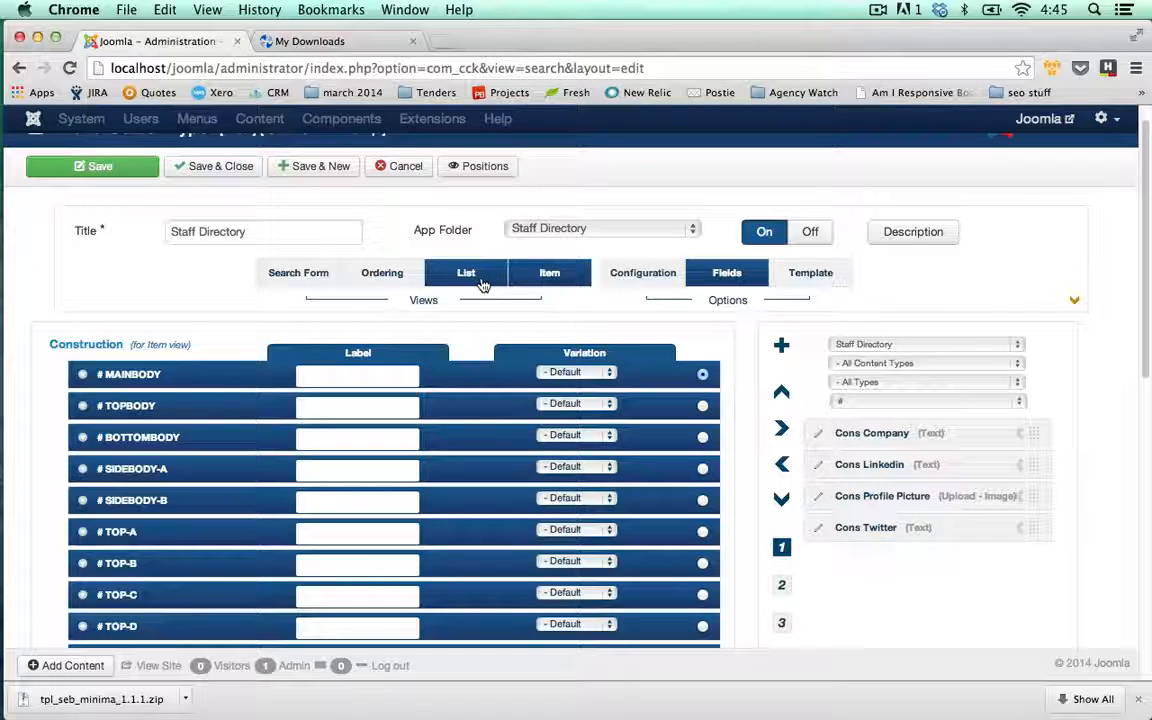
left_click(553, 277)
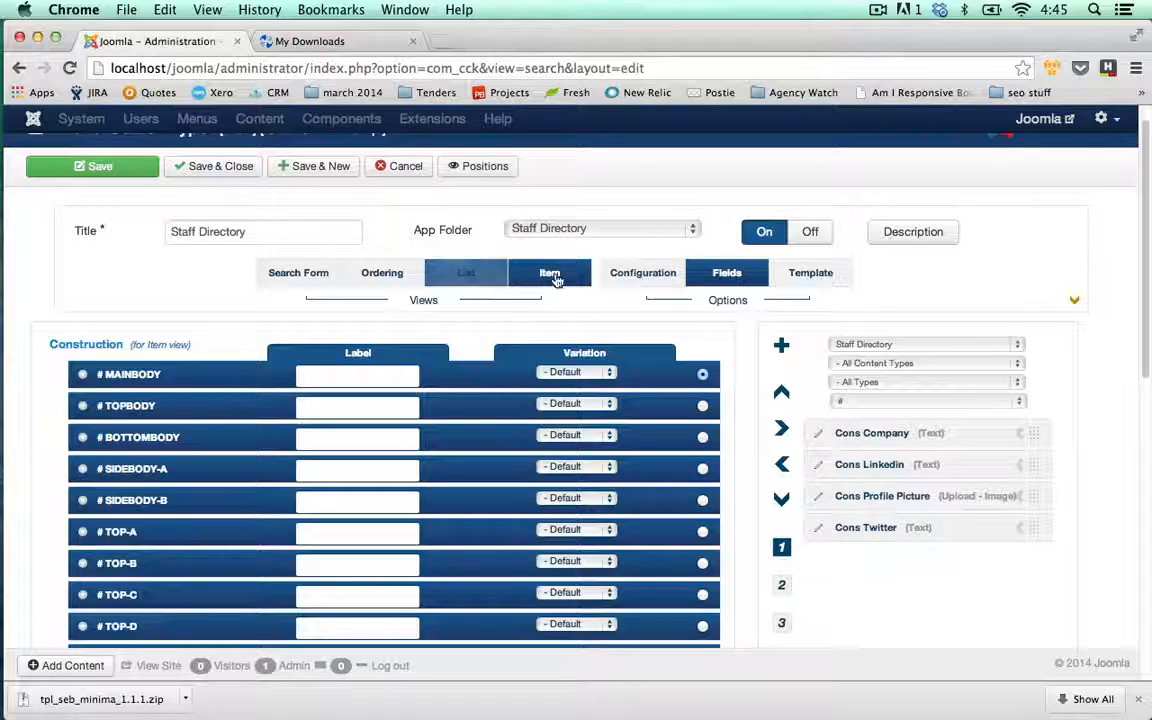
left_click(808, 275)
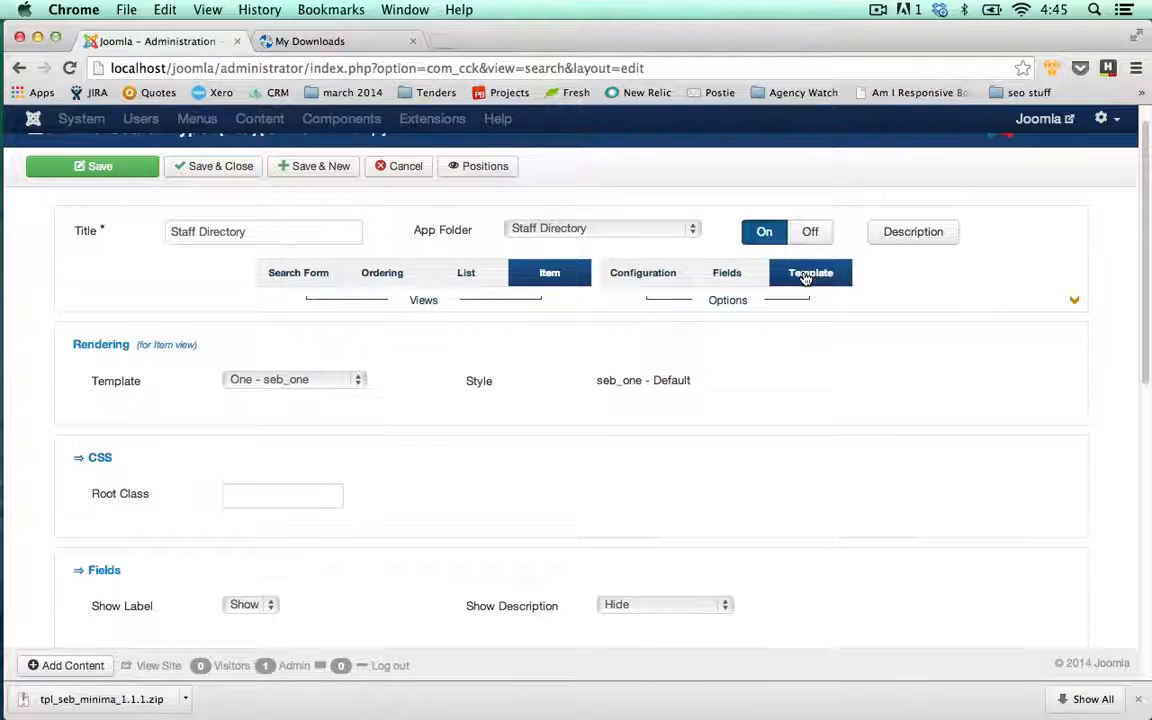
Choose Minimal - seb_minima as the Staff Directory Item view's rendering template
left_click(352, 380)
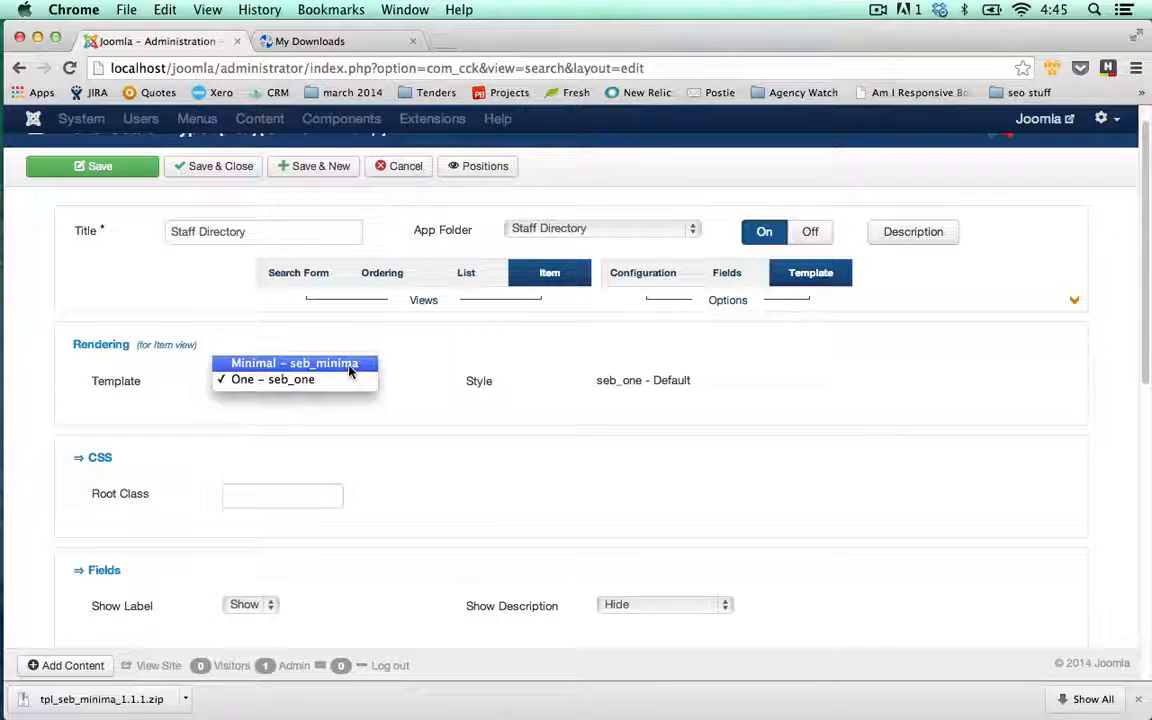
left_click(350, 367)
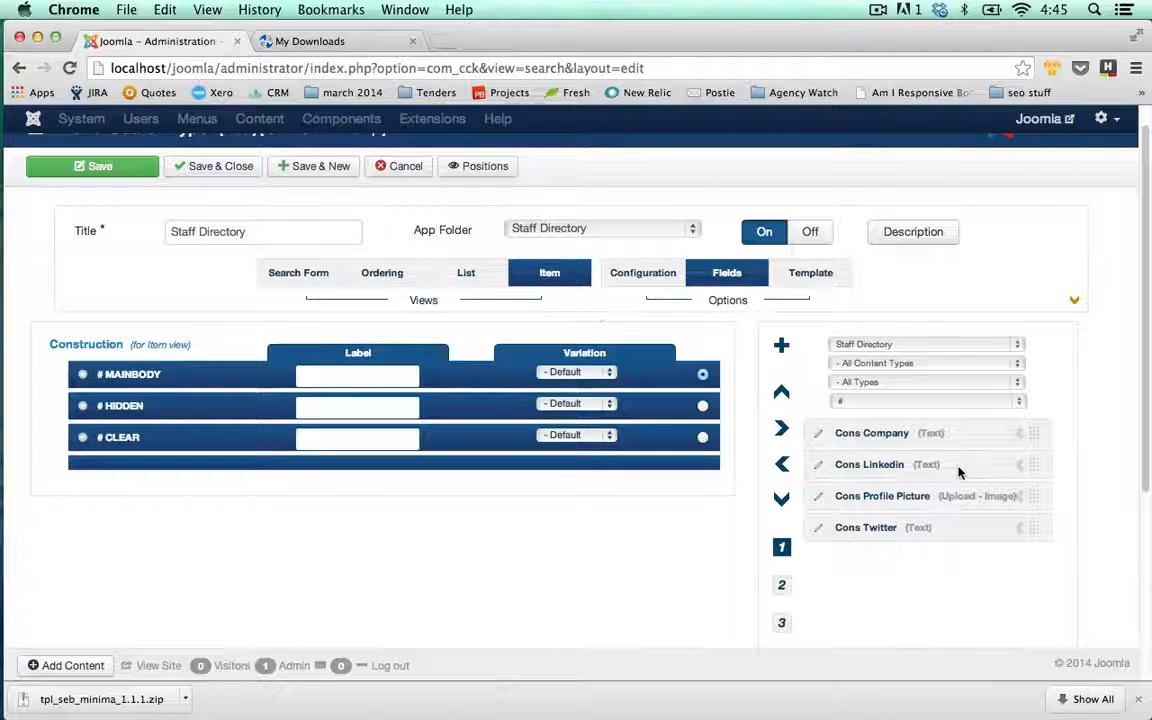
Add Cons Company, Cons Linkedin, Cons Profile Picture and Cons Twitter to the mainbody
left_click(1022, 437)
left_click(1022, 437)
left_click(1022, 437)
left_click(1022, 437)
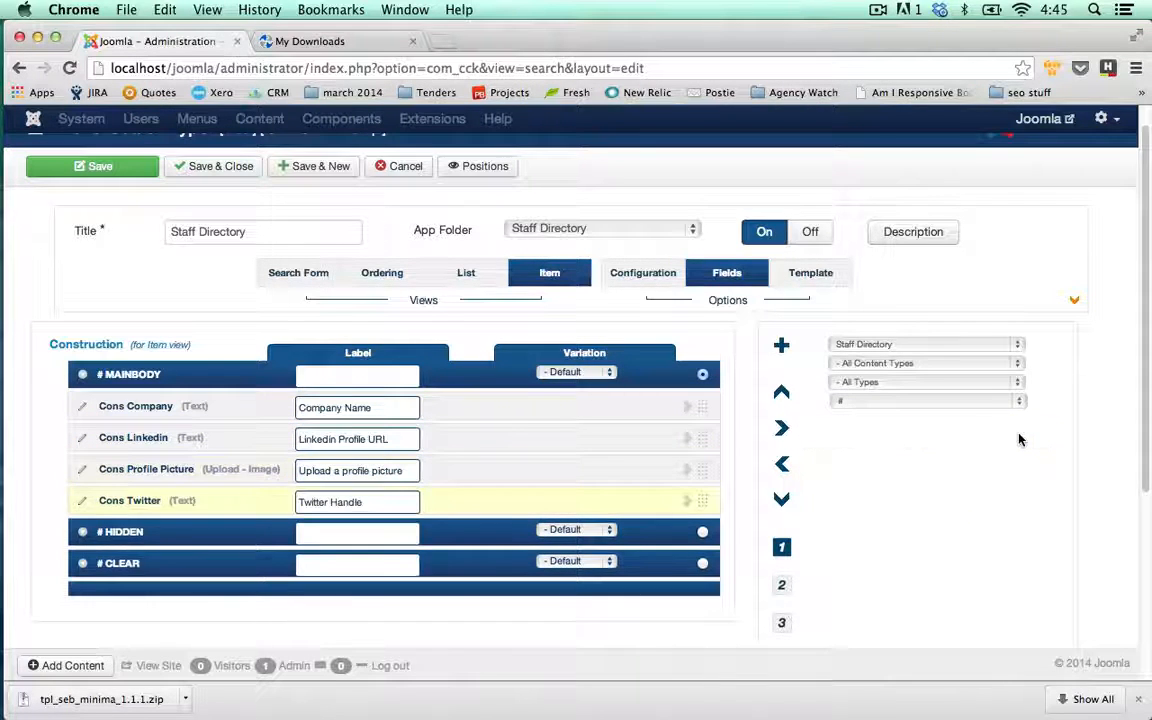
Filter available fields to All App Folders and letter U, then add User Name to the mainbody
left_click(1022, 346)
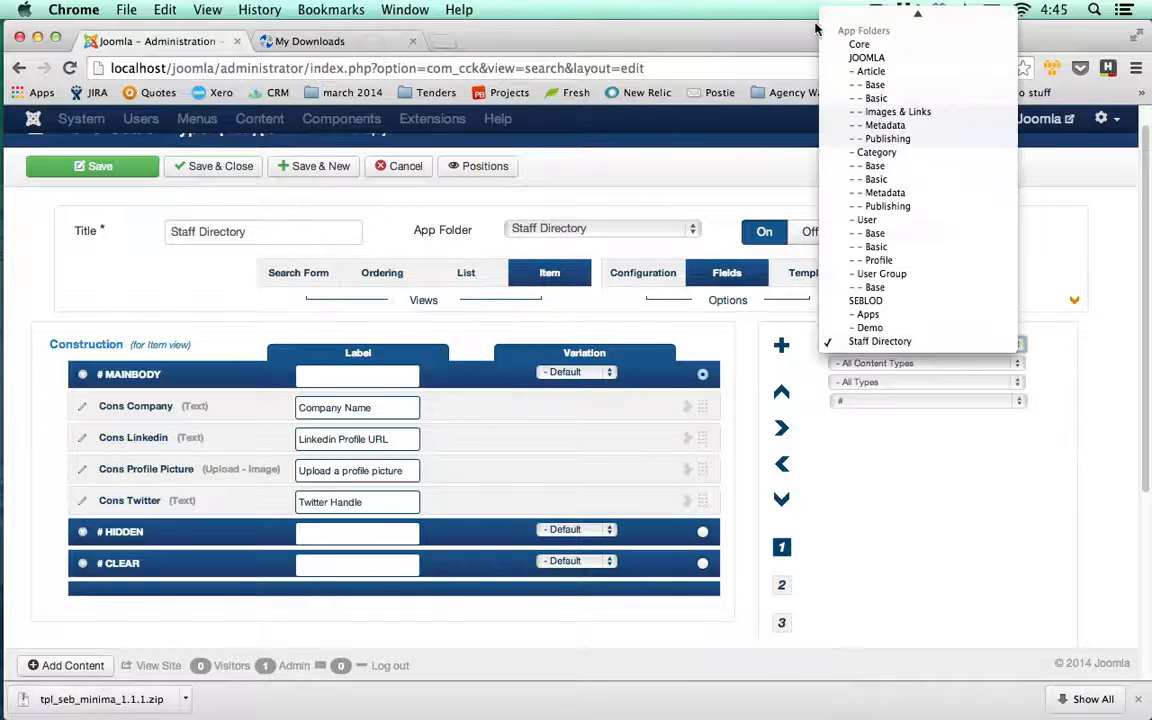
left_click(870, 12)
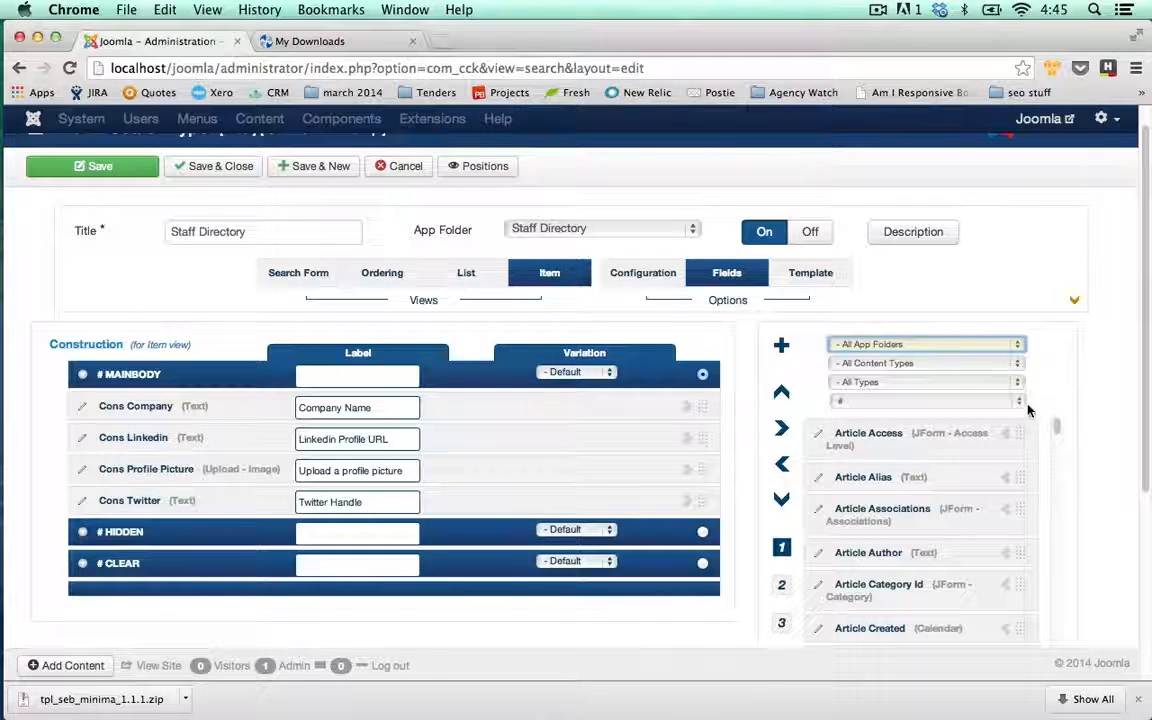
left_click(1020, 401)
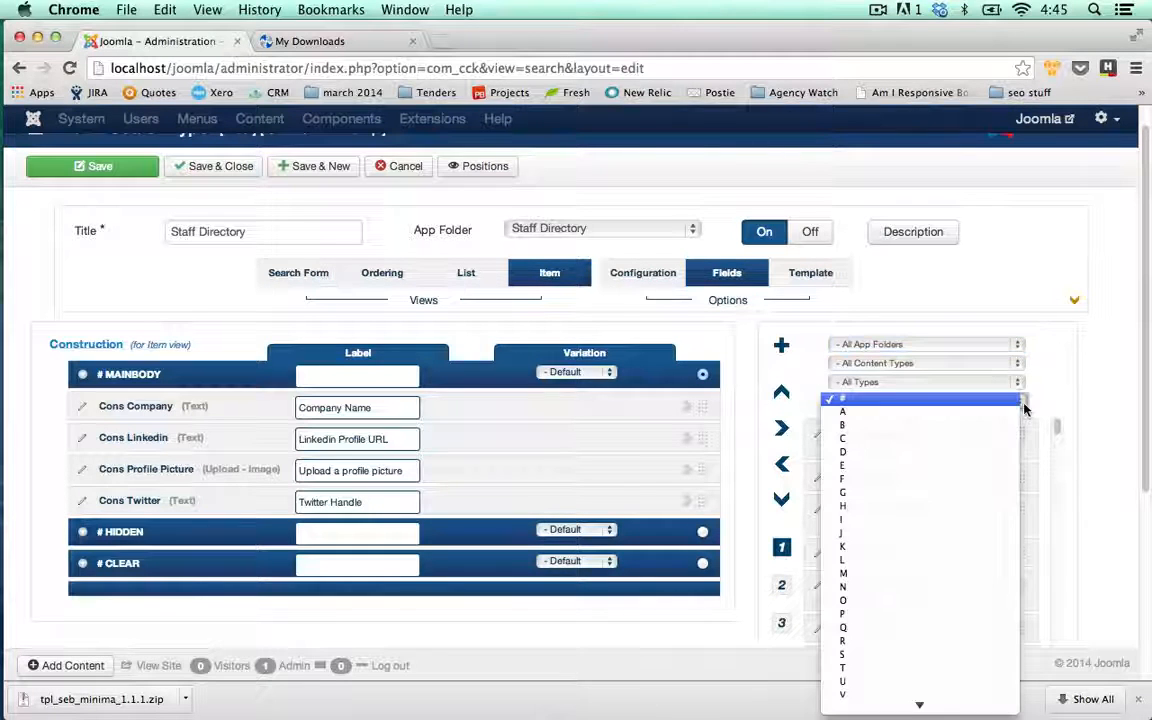
left_click(902, 681)
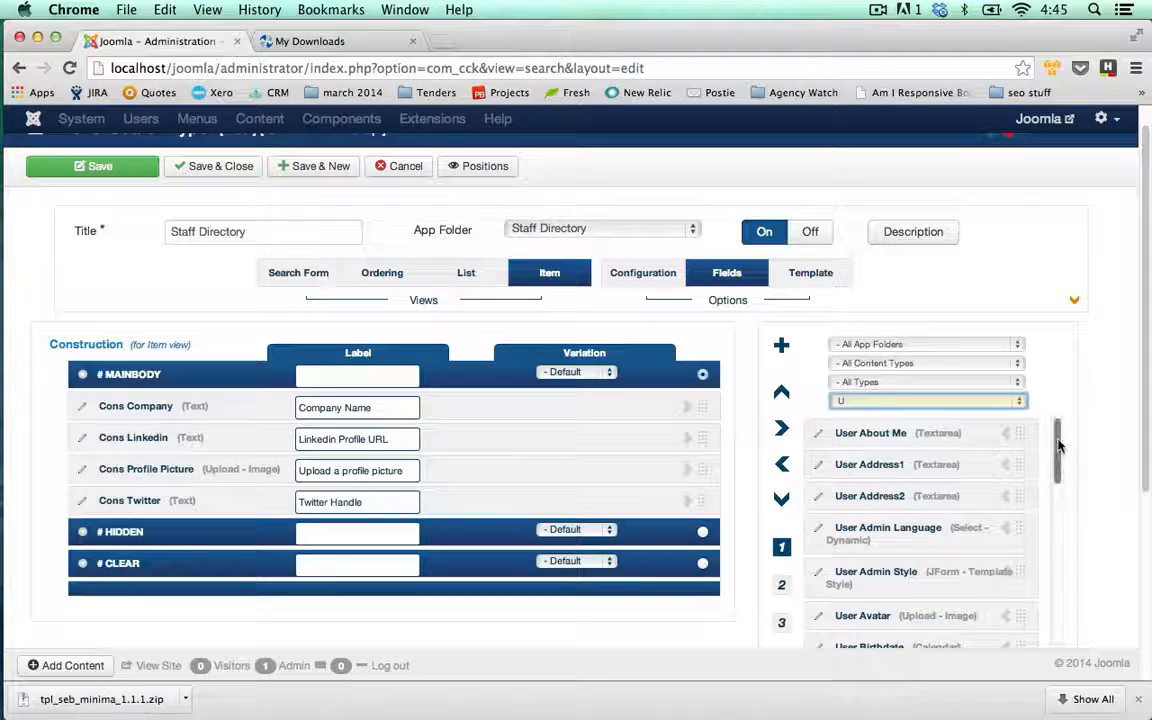
left_click_drag(1057, 463, 1050, 615)
scroll(1097, 520, "down", 1)
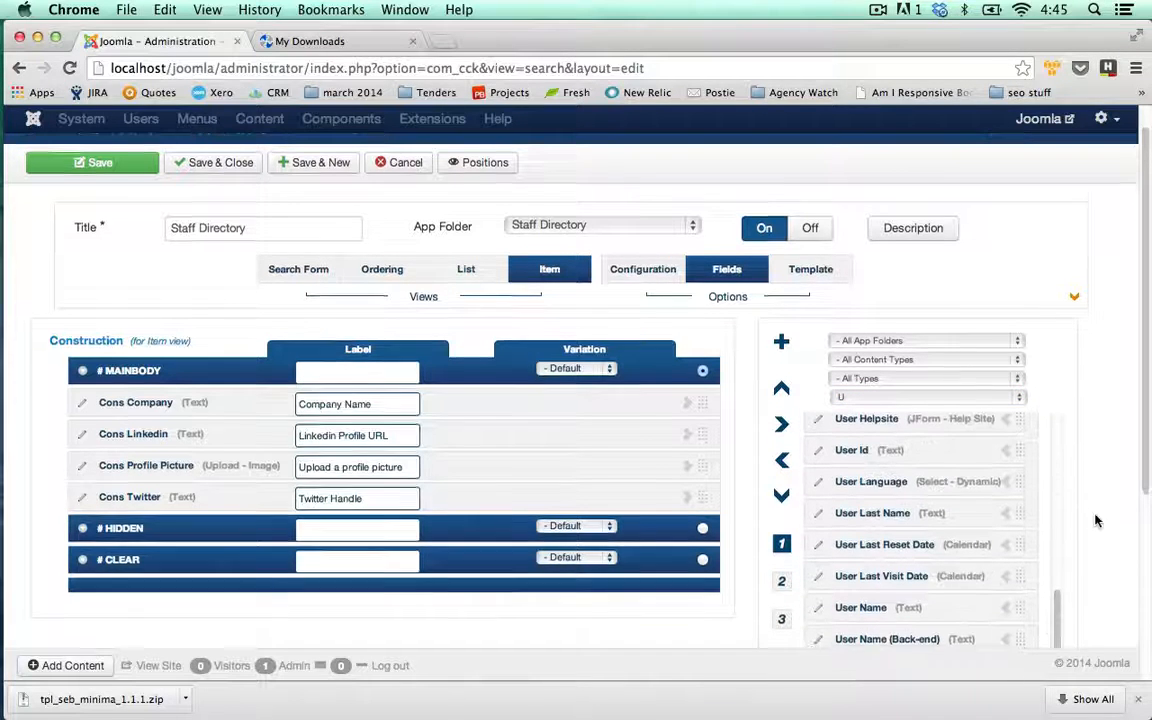
left_click(1005, 556)
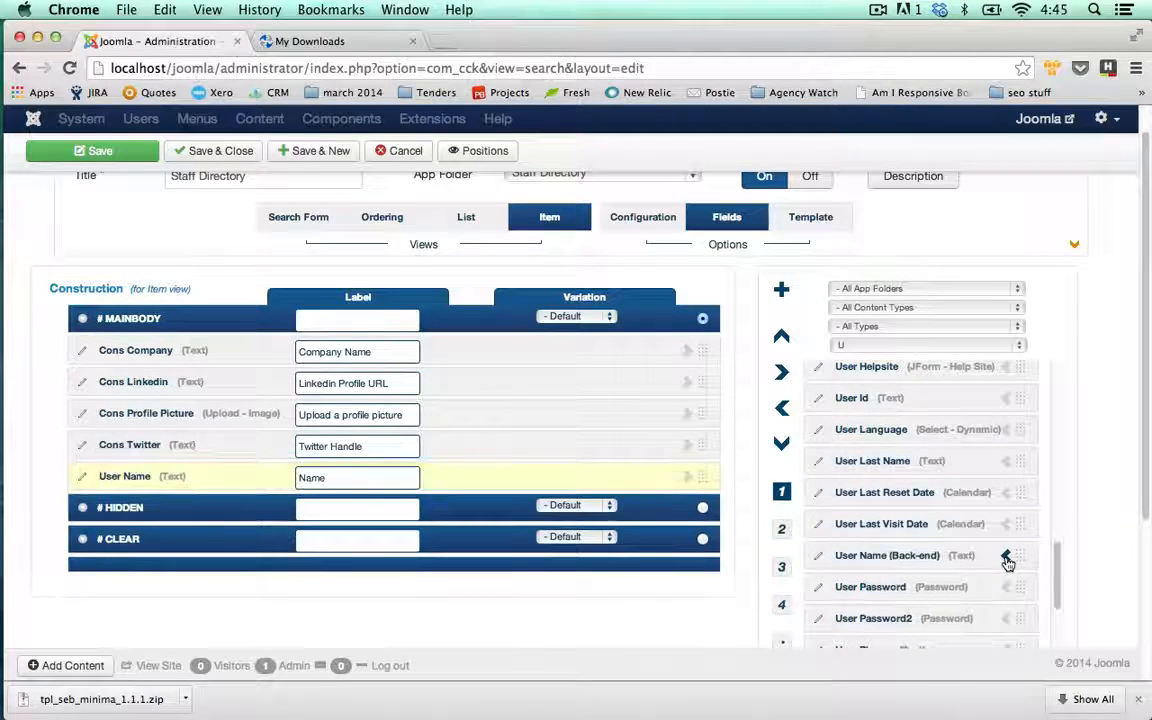
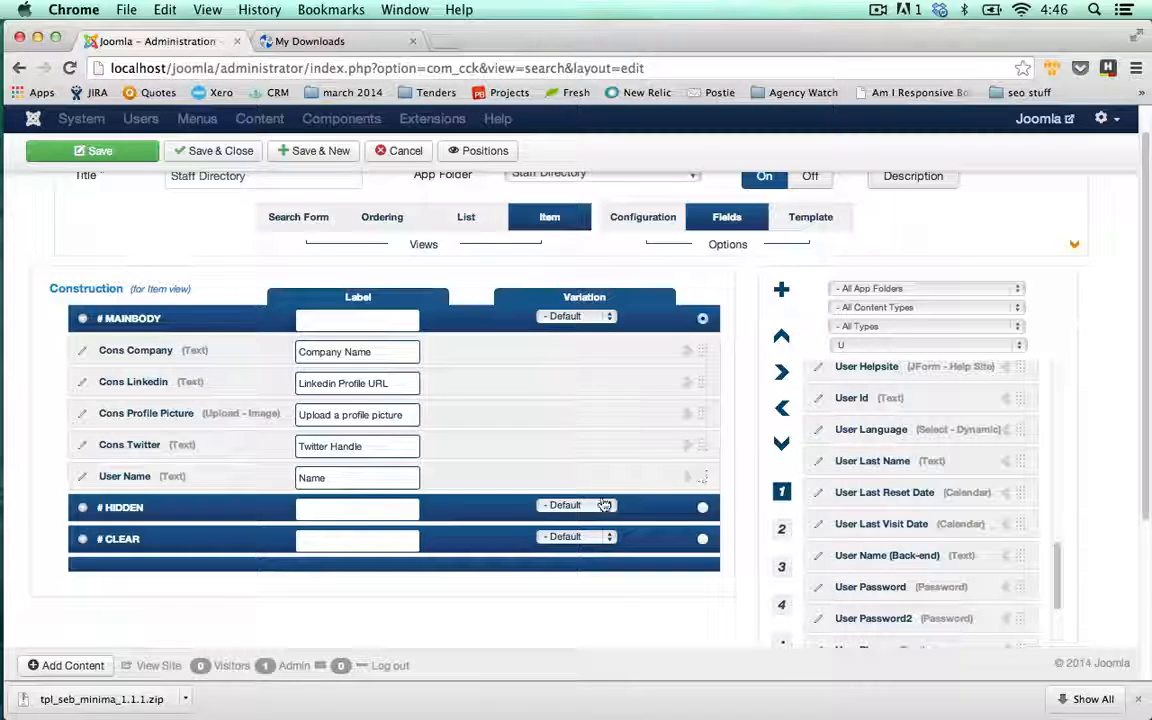
Move User Name to the top of the Item view mainbody and save the Staff Directory list type
left_click_drag(699, 476, 705, 335)
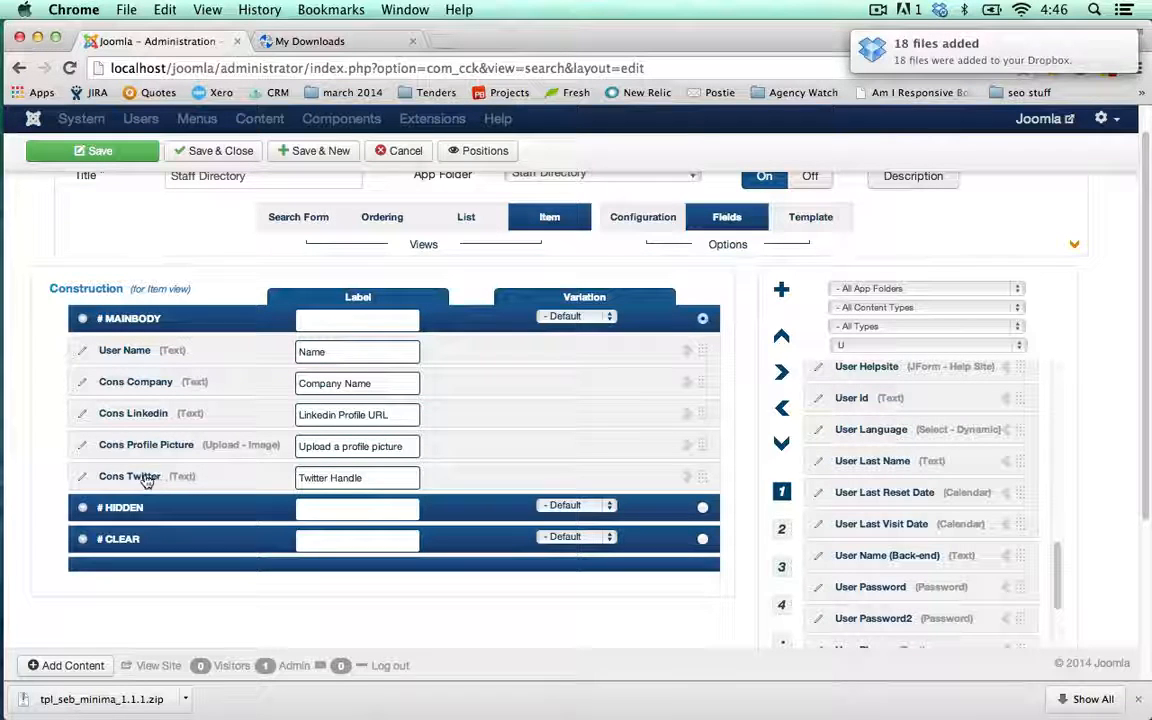
left_click(310, 218)
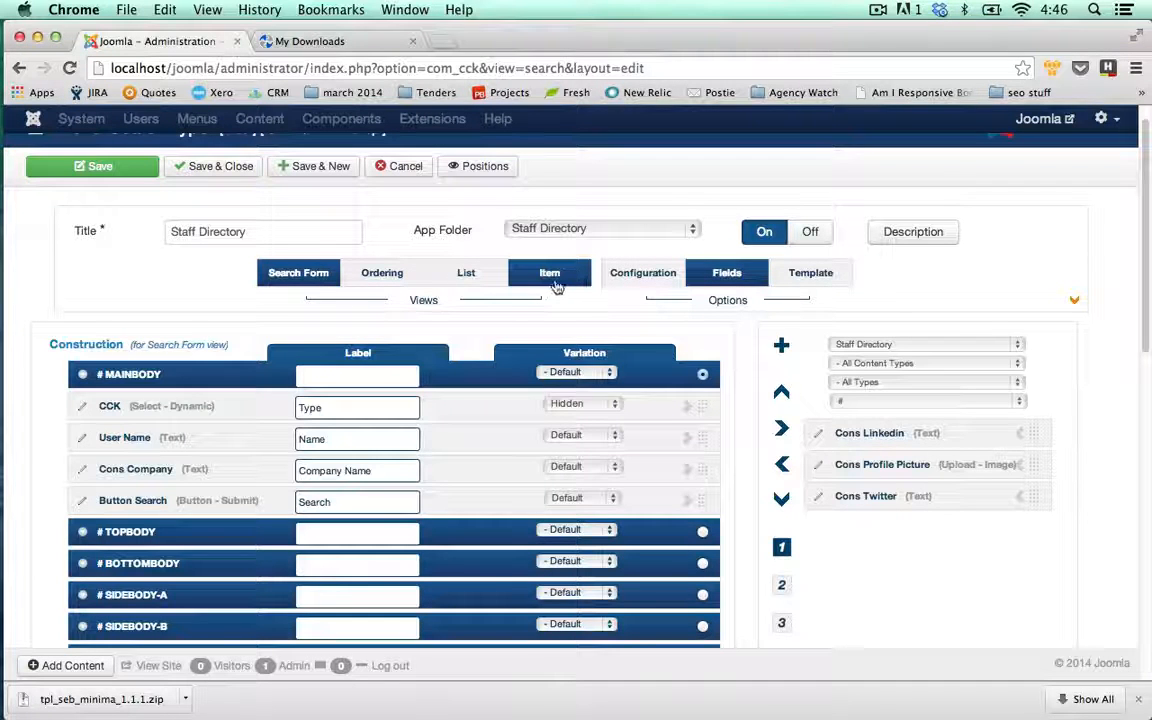
left_click(215, 170)
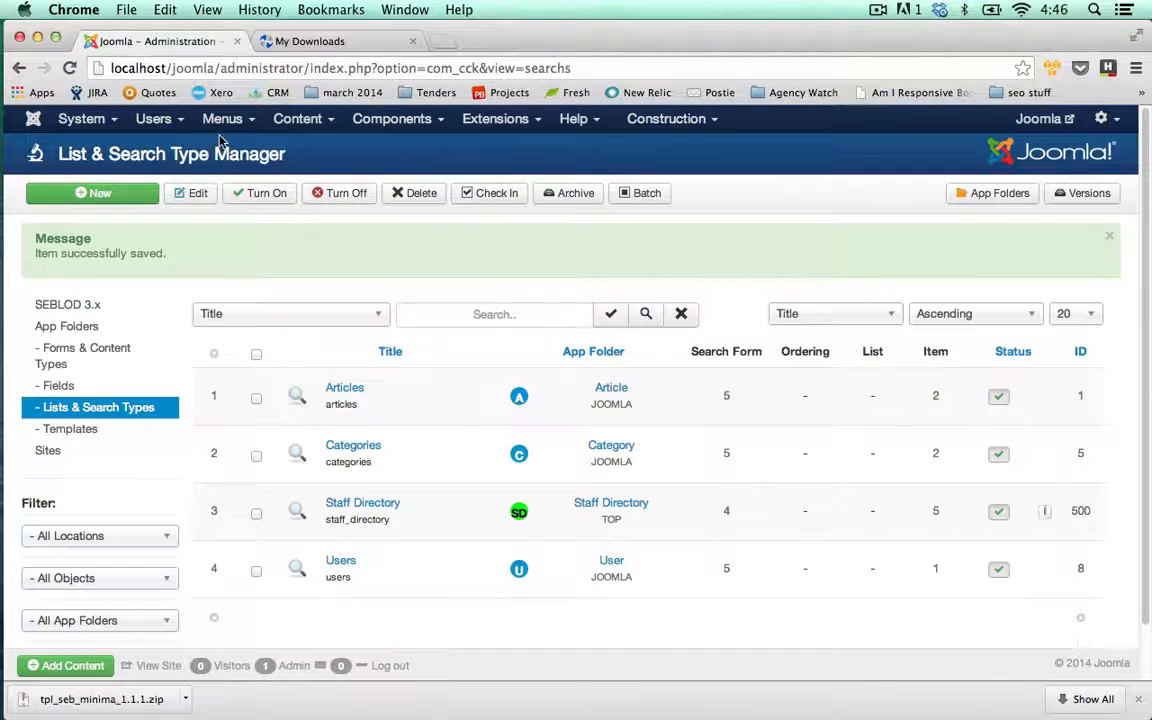
Create a new Main Menu item titled 'Staff Directory'
left_click(224, 119)
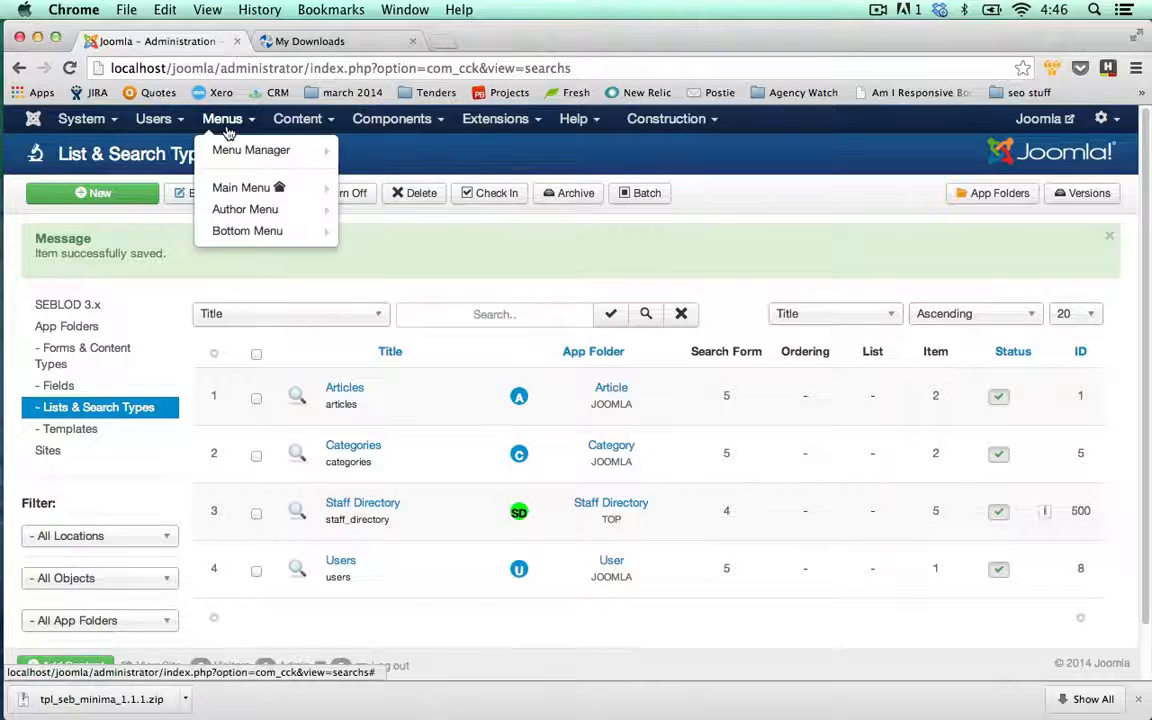
mouse_move(232, 188)
left_click(397, 189)
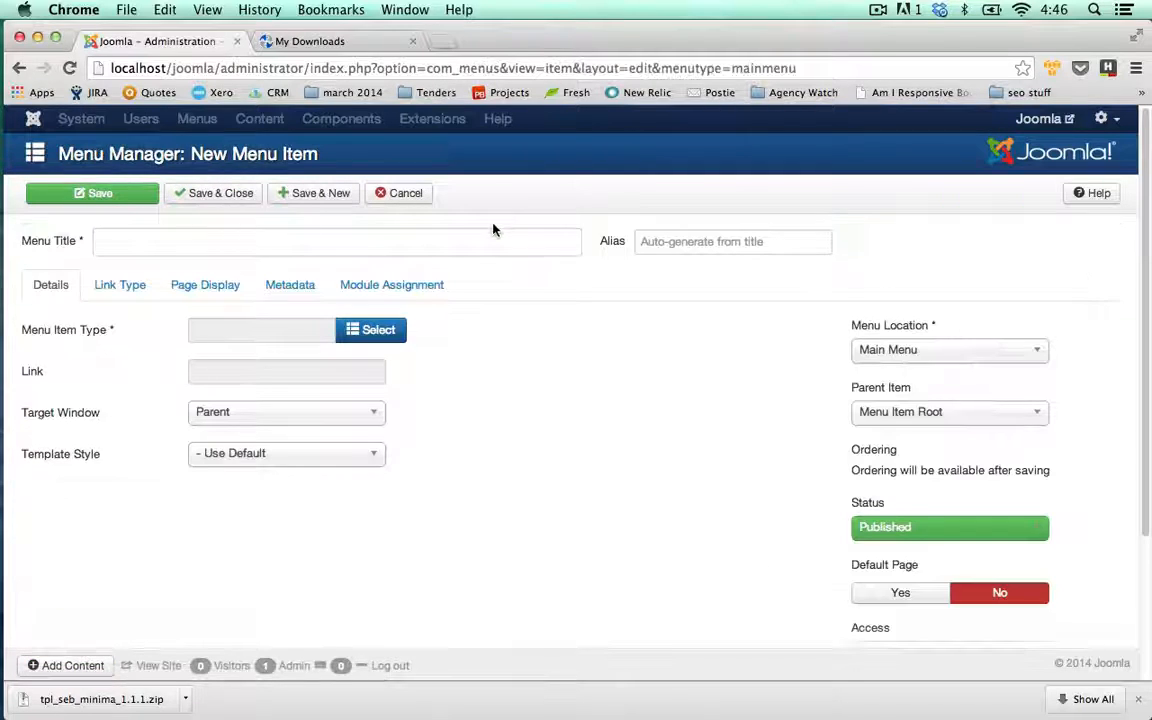
left_click(426, 242)
type("S")
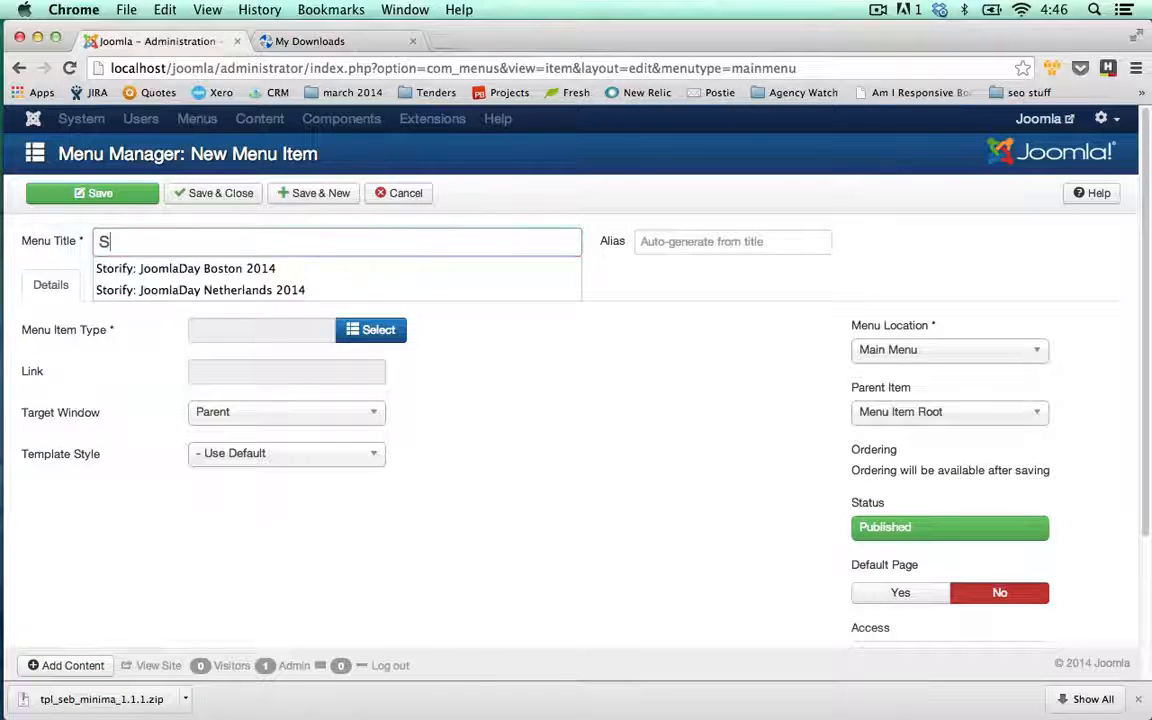
type("taff Directory")
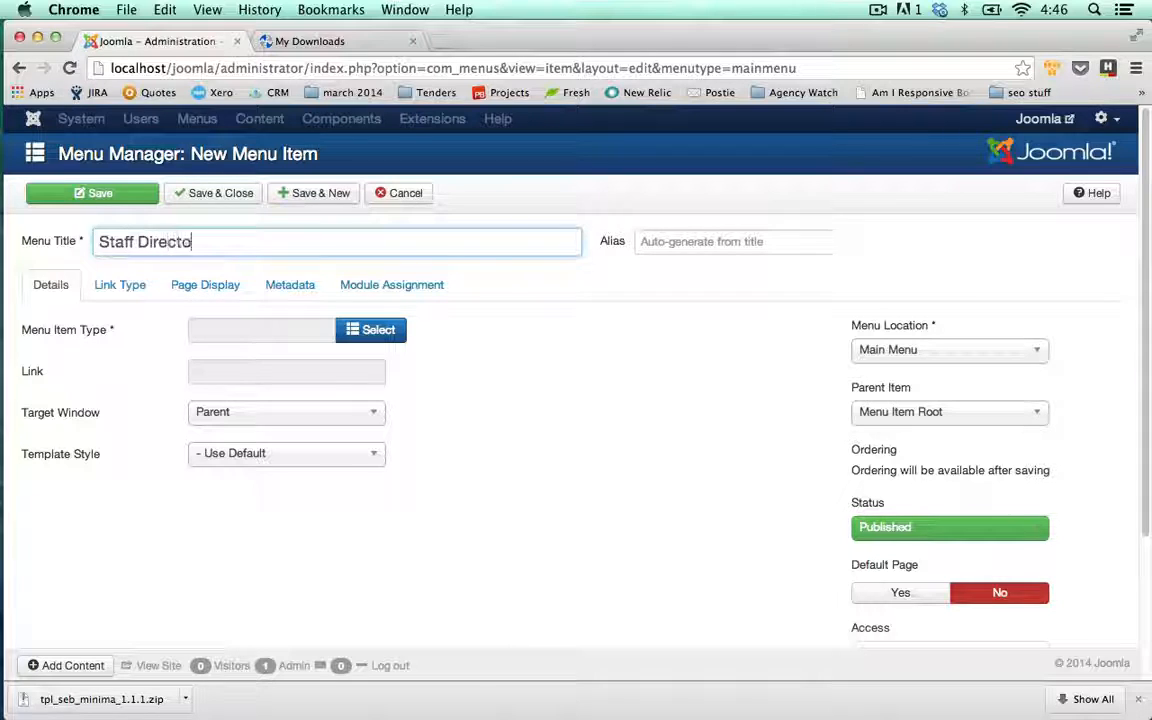
Make it a SEBLOD List & Search item using the Staff Directory search type
left_click(383, 331)
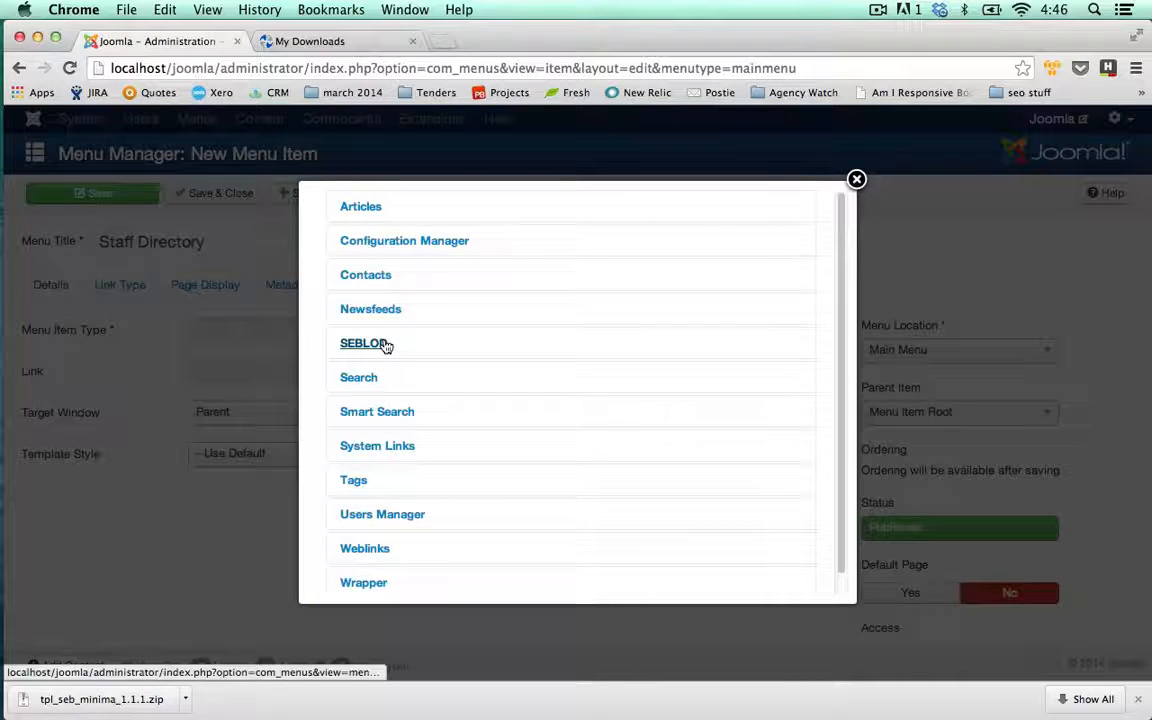
left_click(385, 345)
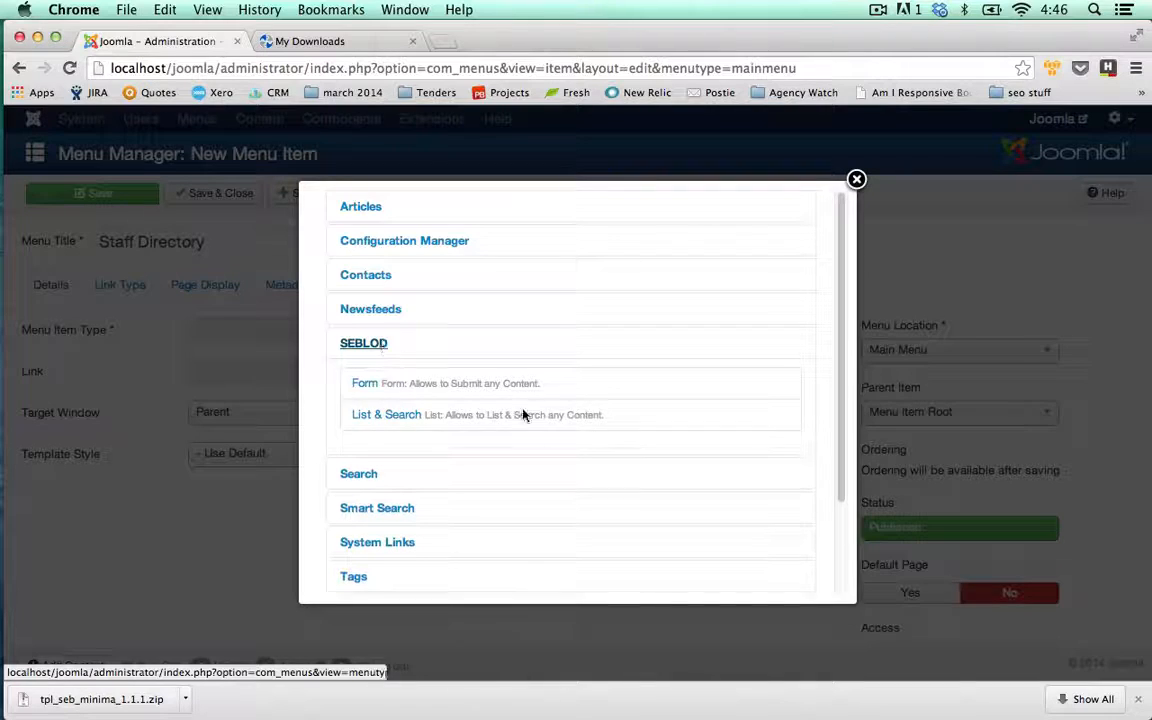
left_click(386, 415)
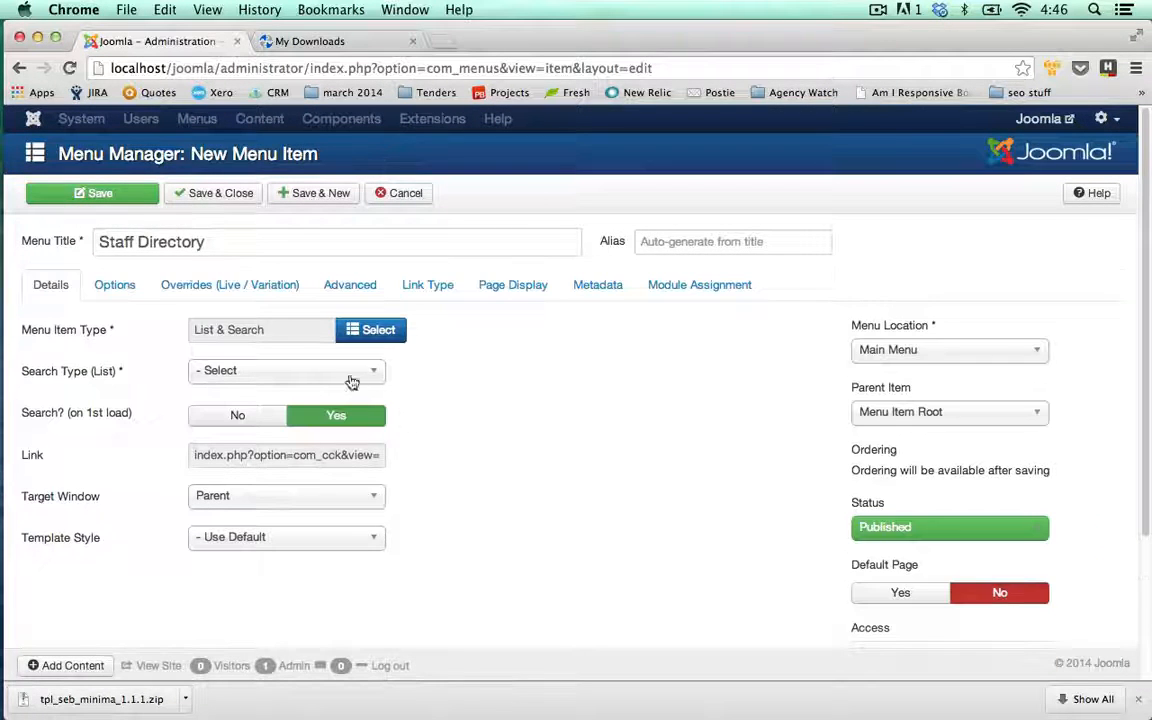
left_click(370, 372)
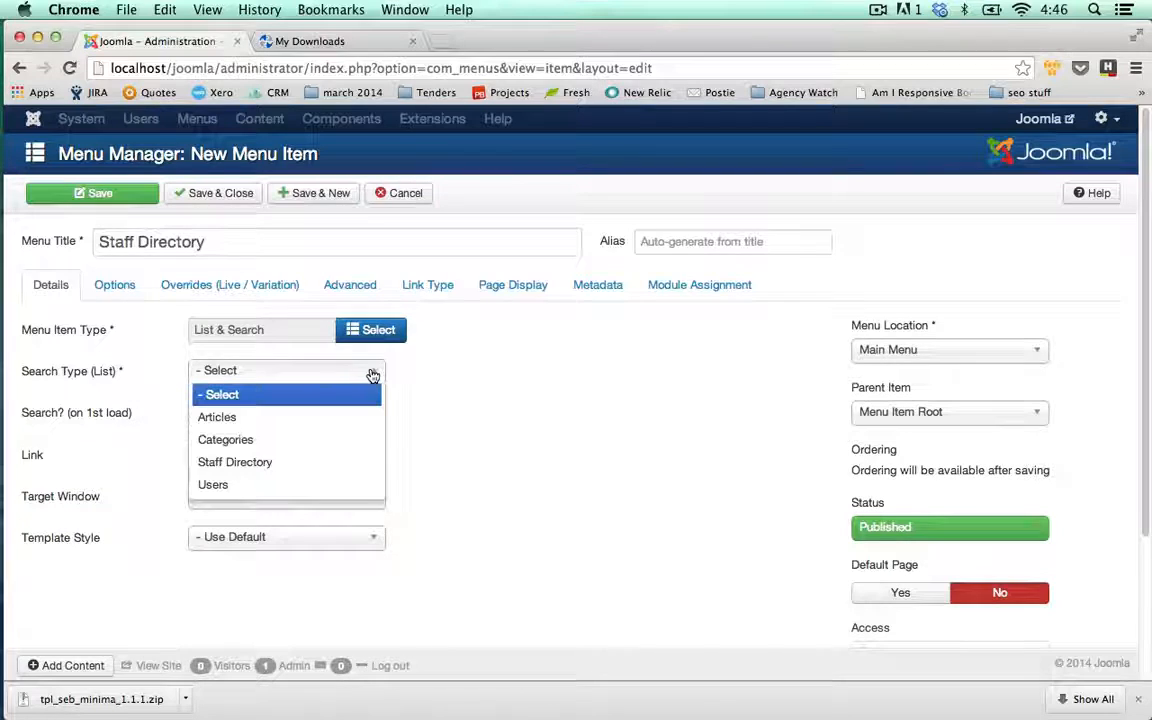
left_click(235, 462)
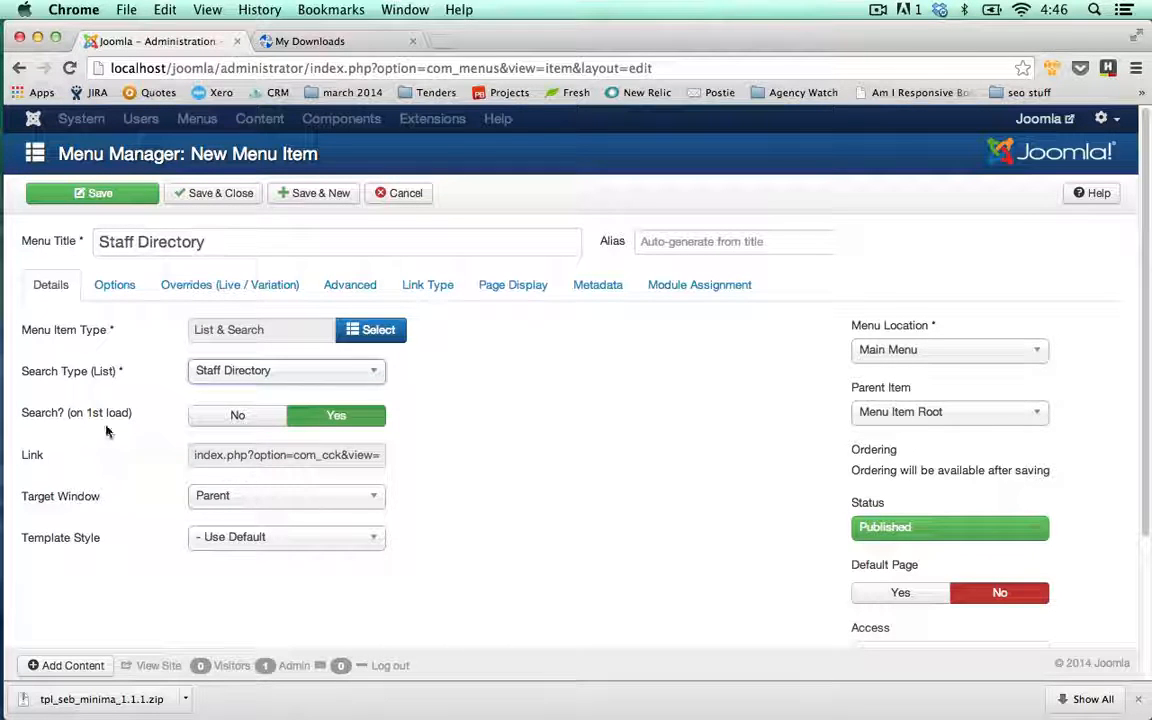
mouse_move(127, 424)
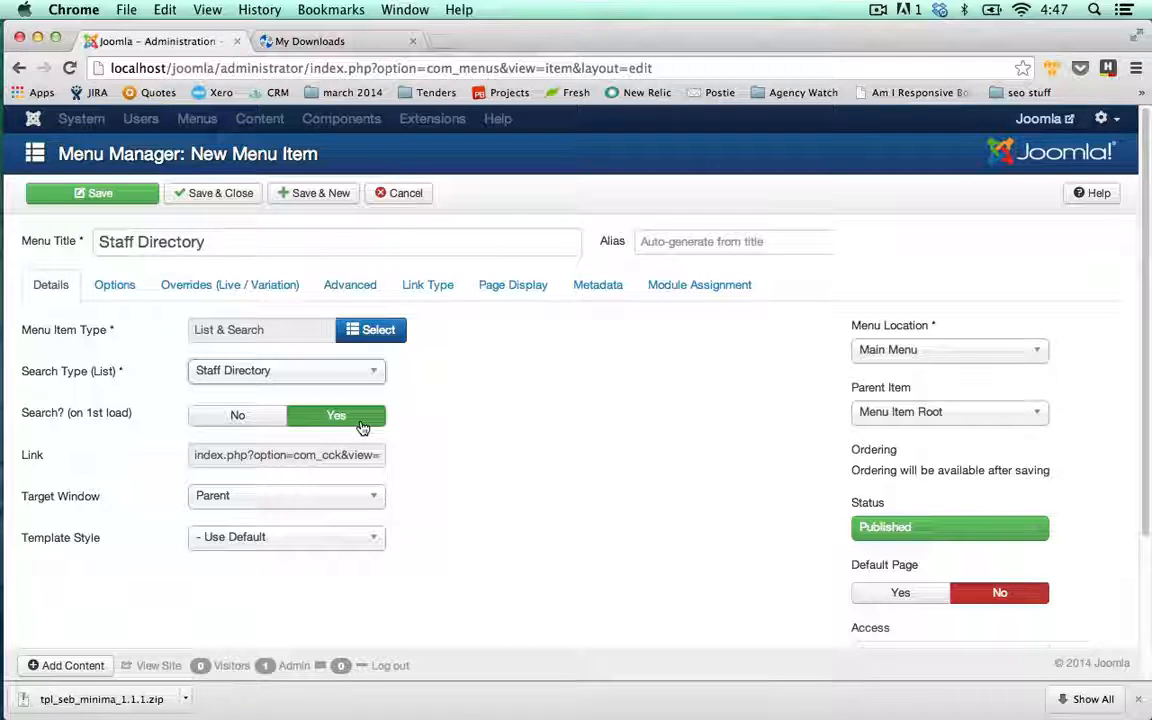
Leave the search form display at Use Global and save the menu item
left_click(119, 295)
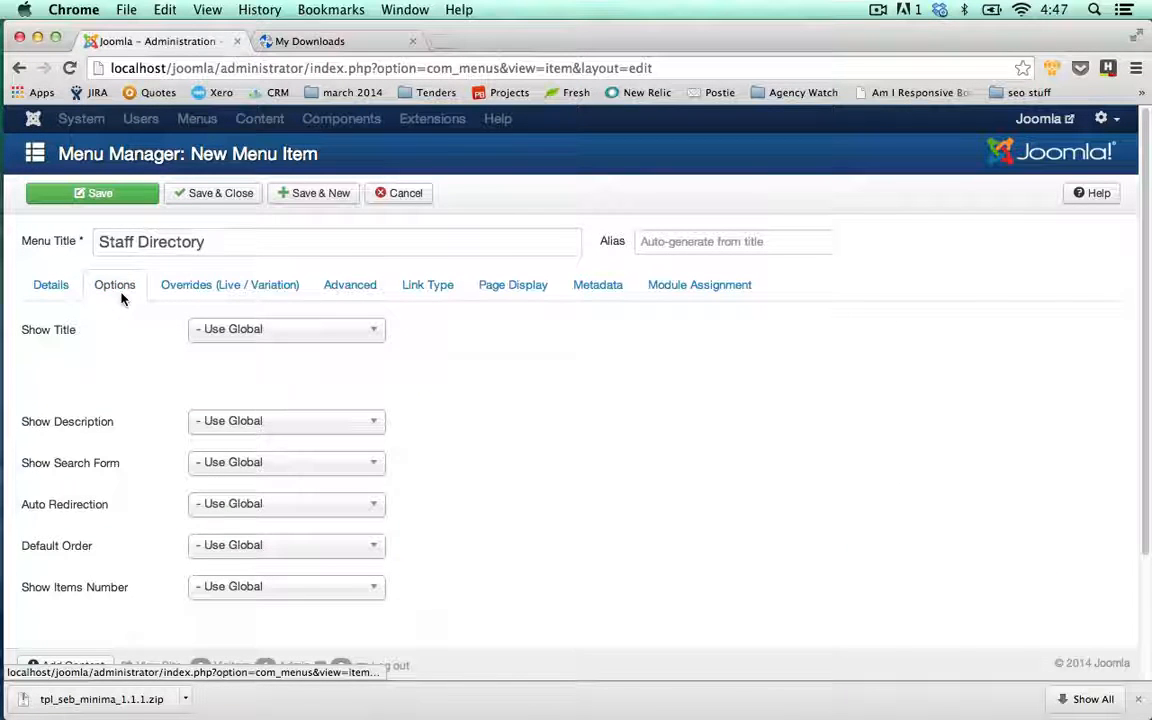
left_click(249, 464)
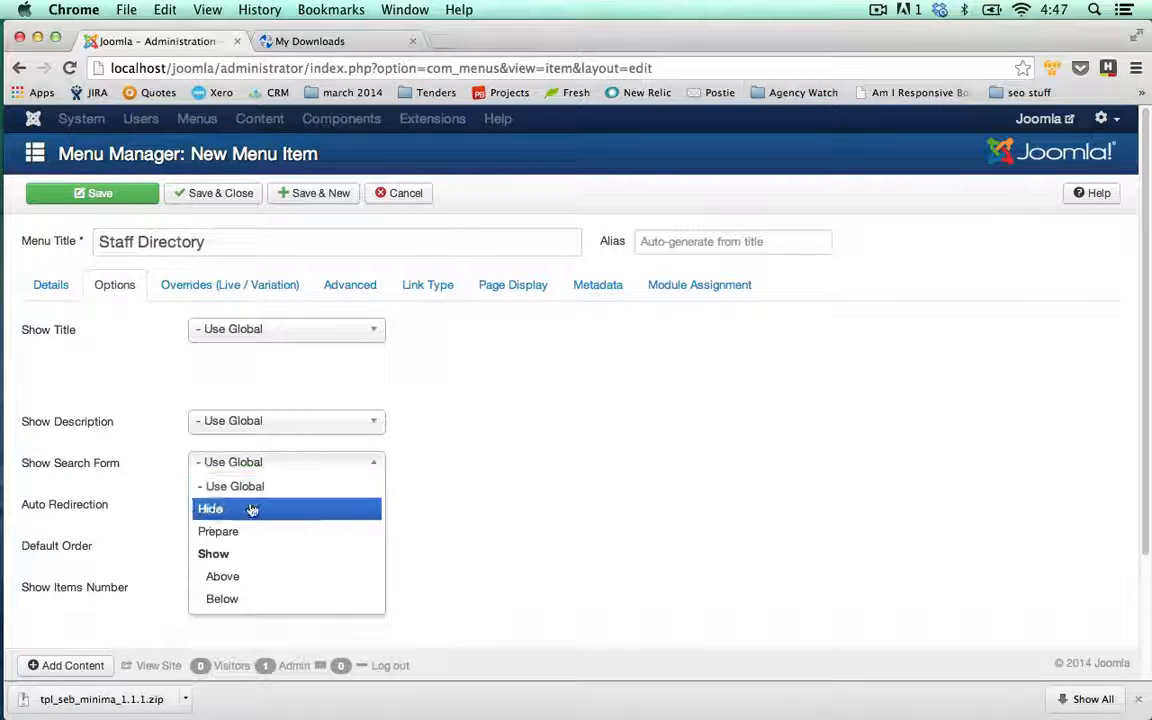
left_click(150, 385)
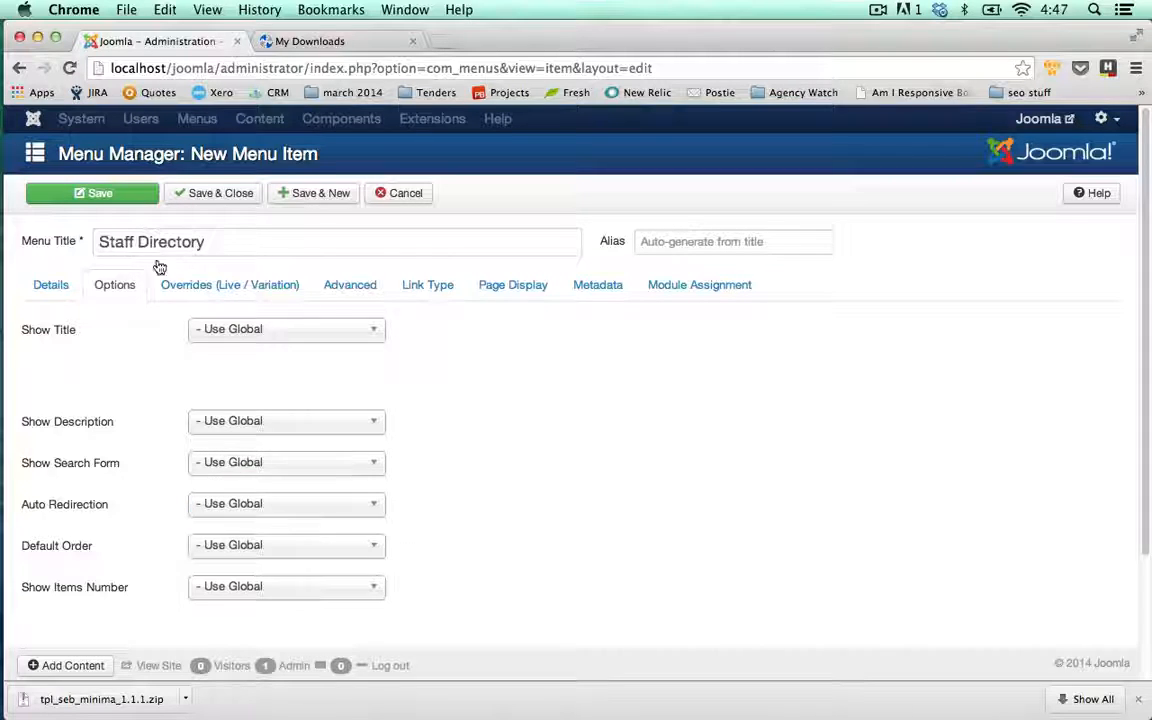
left_click(60, 285)
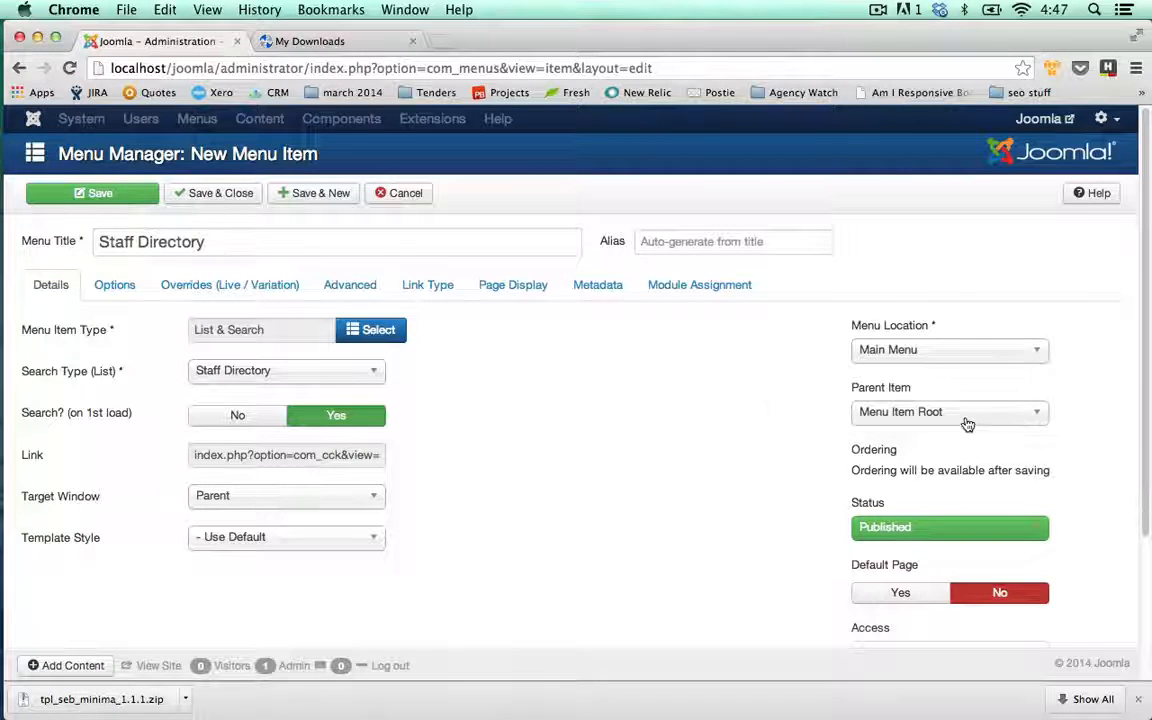
left_click(143, 199)
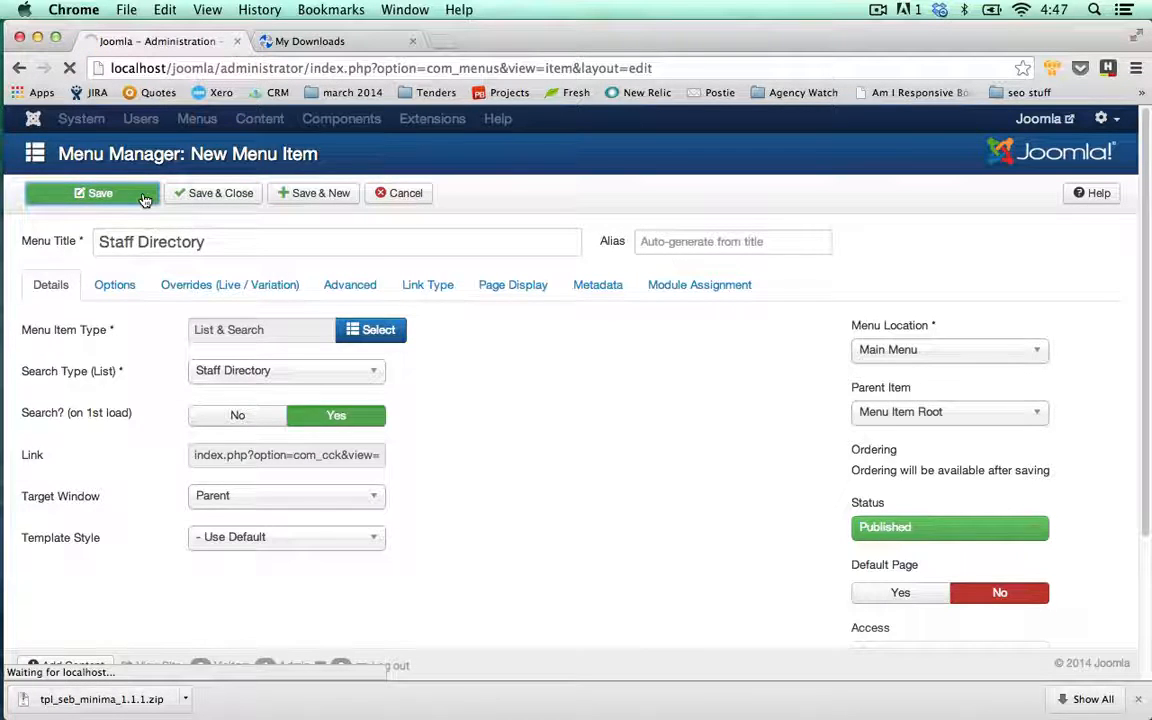
left_click(1035, 121)
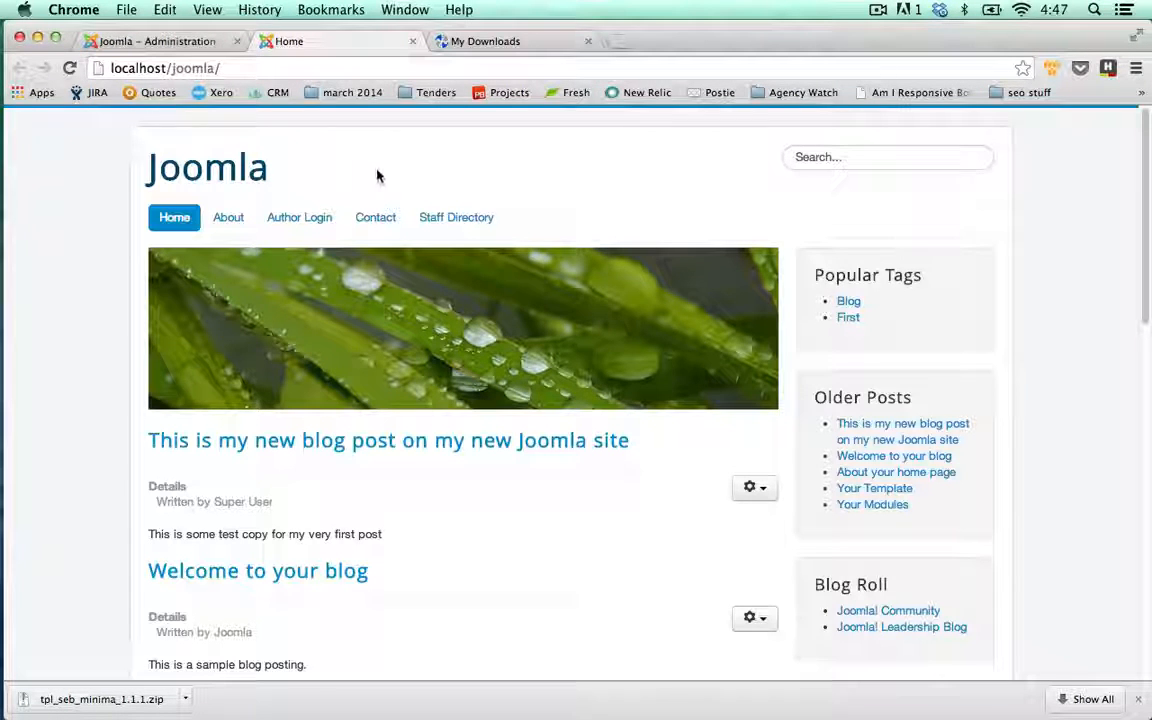
Review the Staff Directory page on the front end, then close the admin menu item editor
left_click(440, 221)
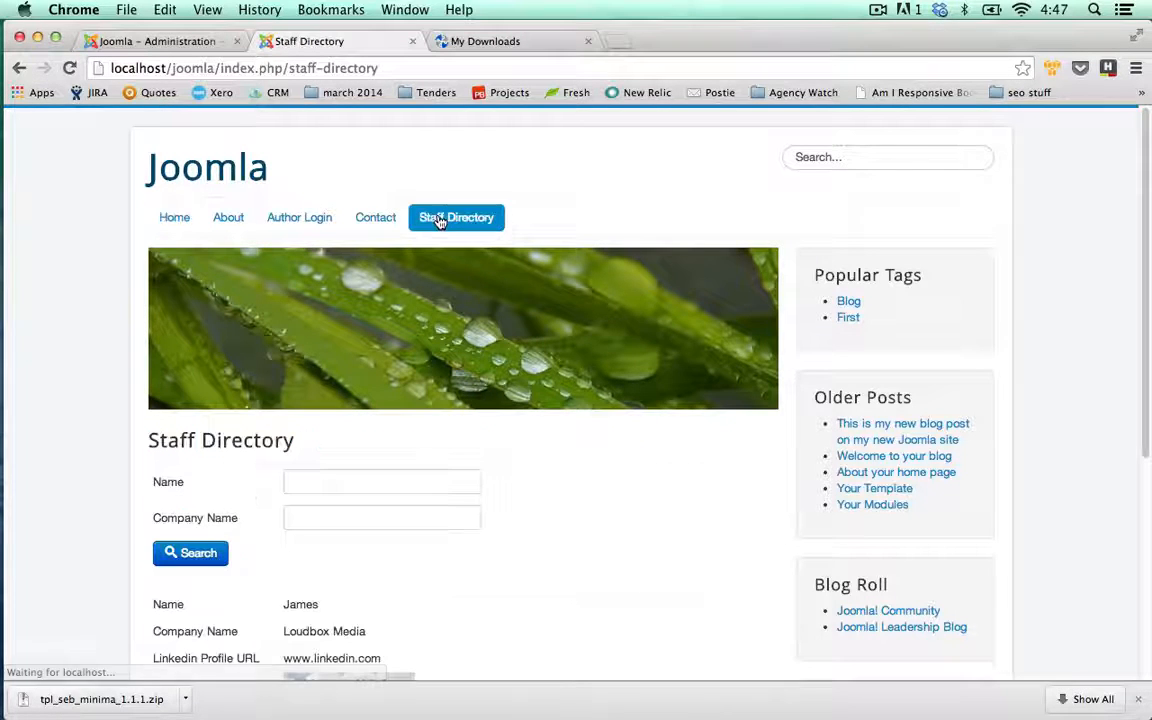
scroll(540, 200, "down", 2)
scroll(540, 424, "down", 5)
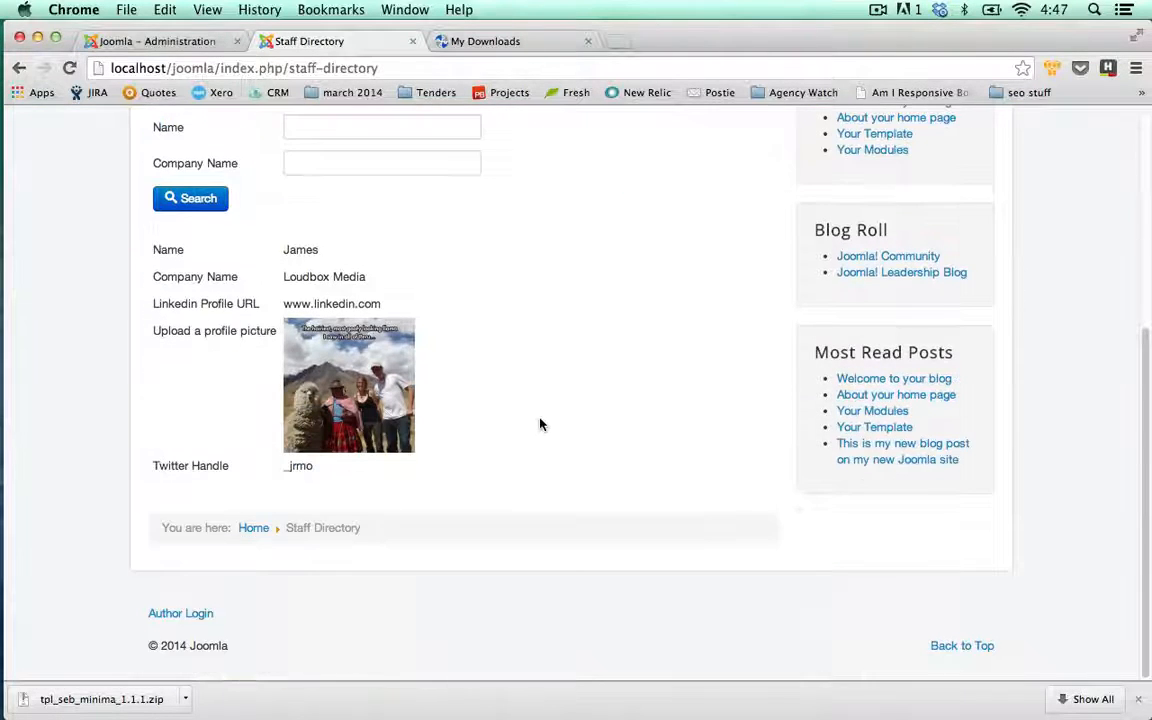
scroll(540, 424, "up", 3)
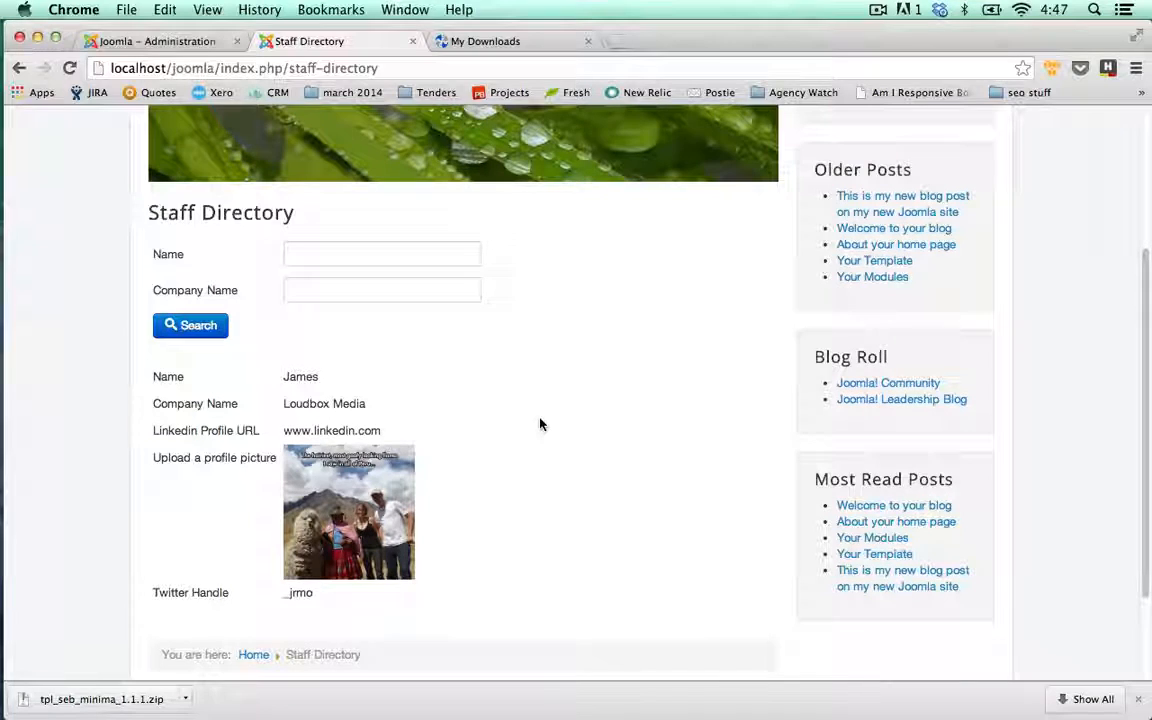
left_click(176, 41)
left_click(498, 193)
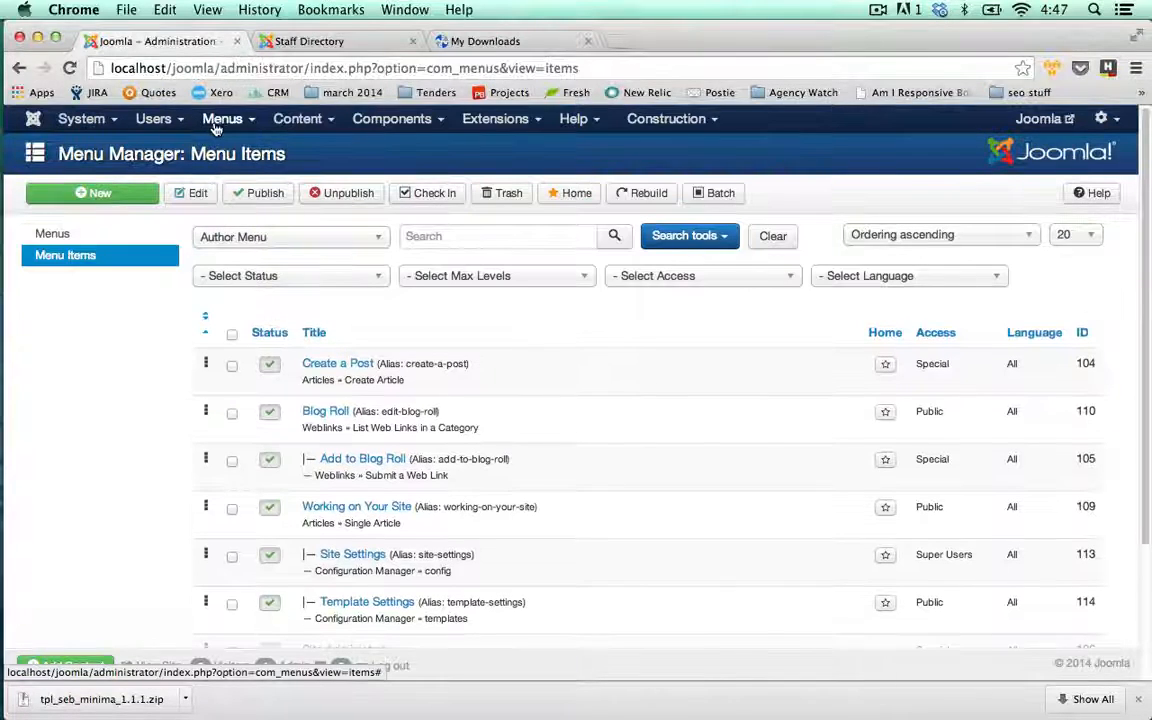
Start a new user entry in Users using the Consultant form
left_click(155, 119)
left_click(182, 149)
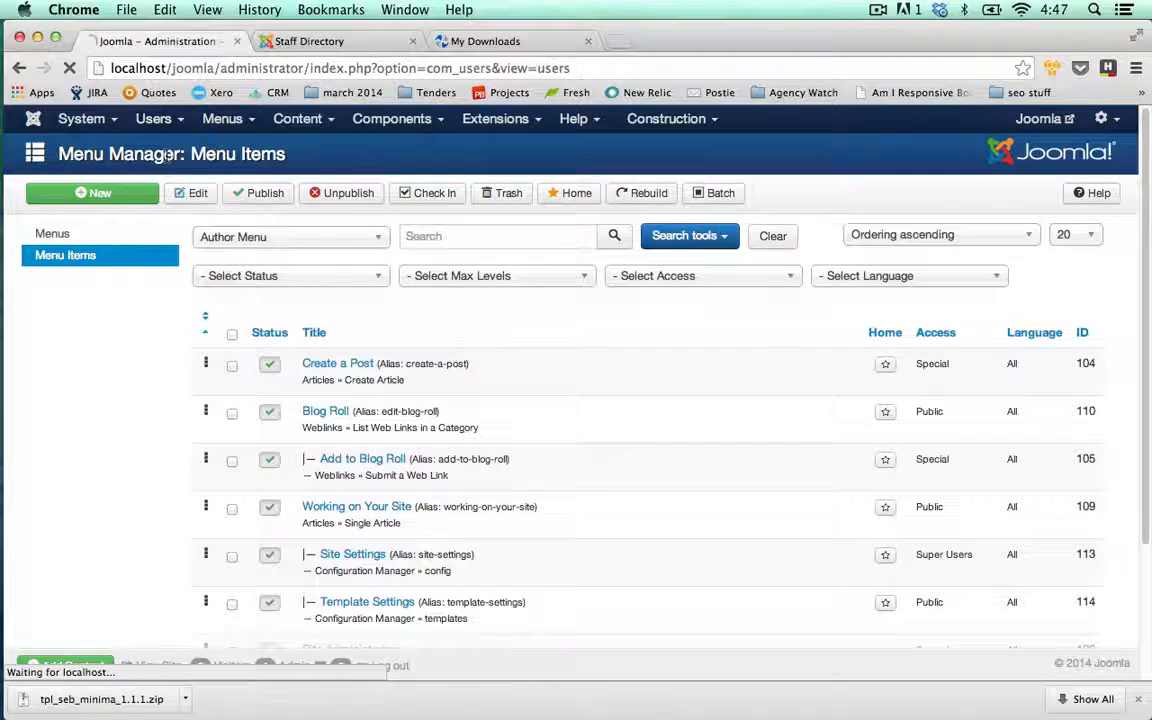
left_click(112, 194)
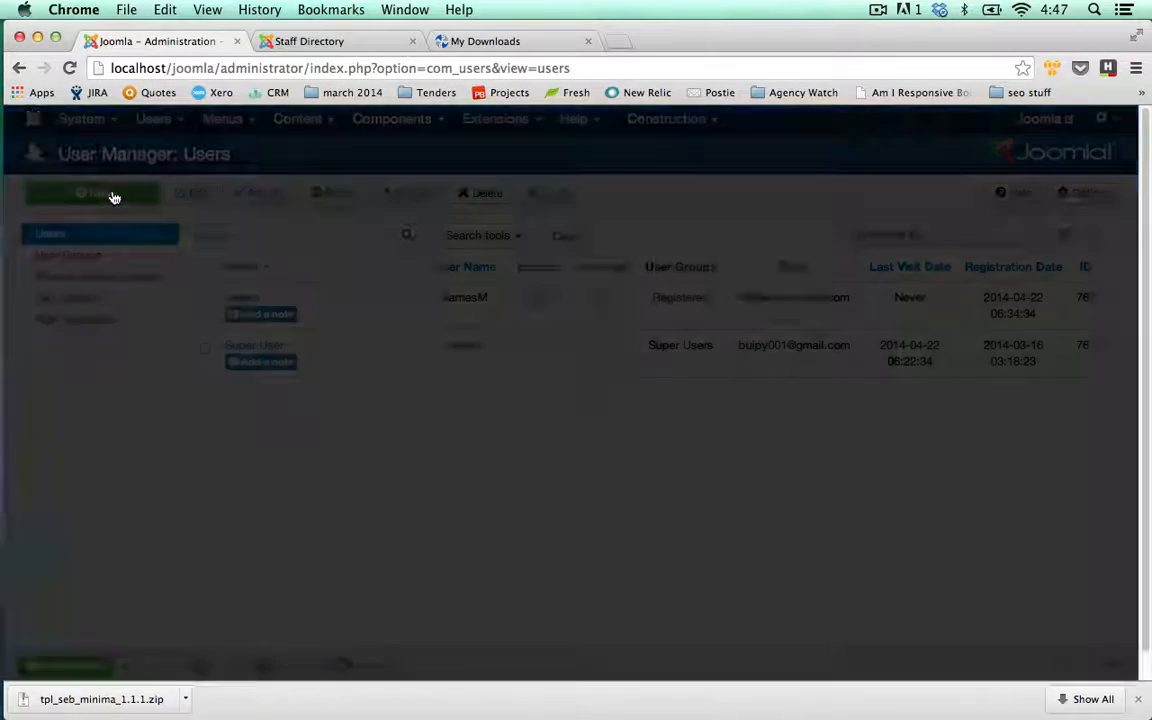
left_click(411, 280)
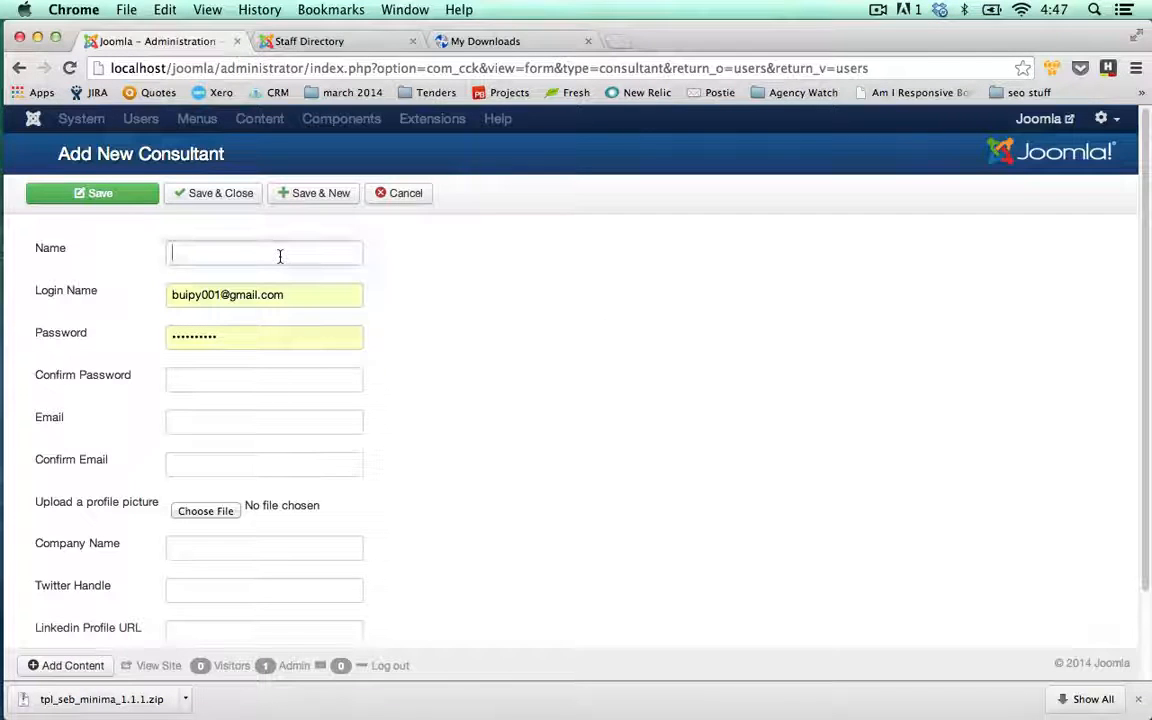
Enter the consultant's name and password, and set the login to their e-mail address
type("Peter")
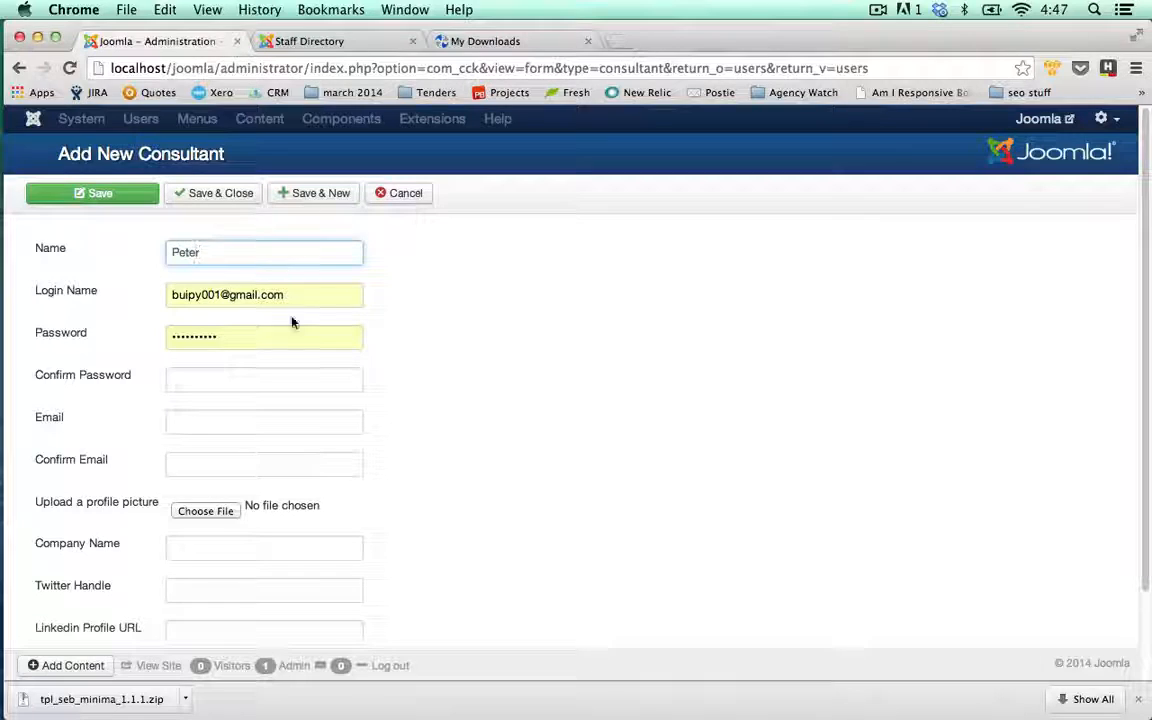
left_click(276, 376)
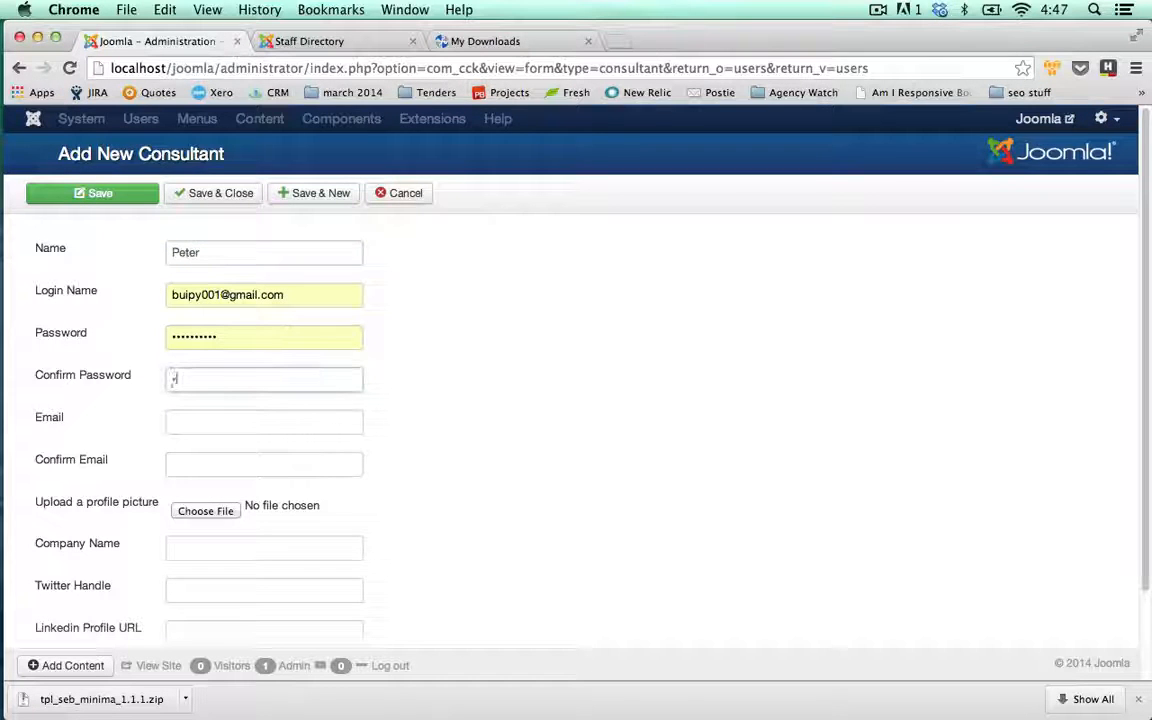
type("***")
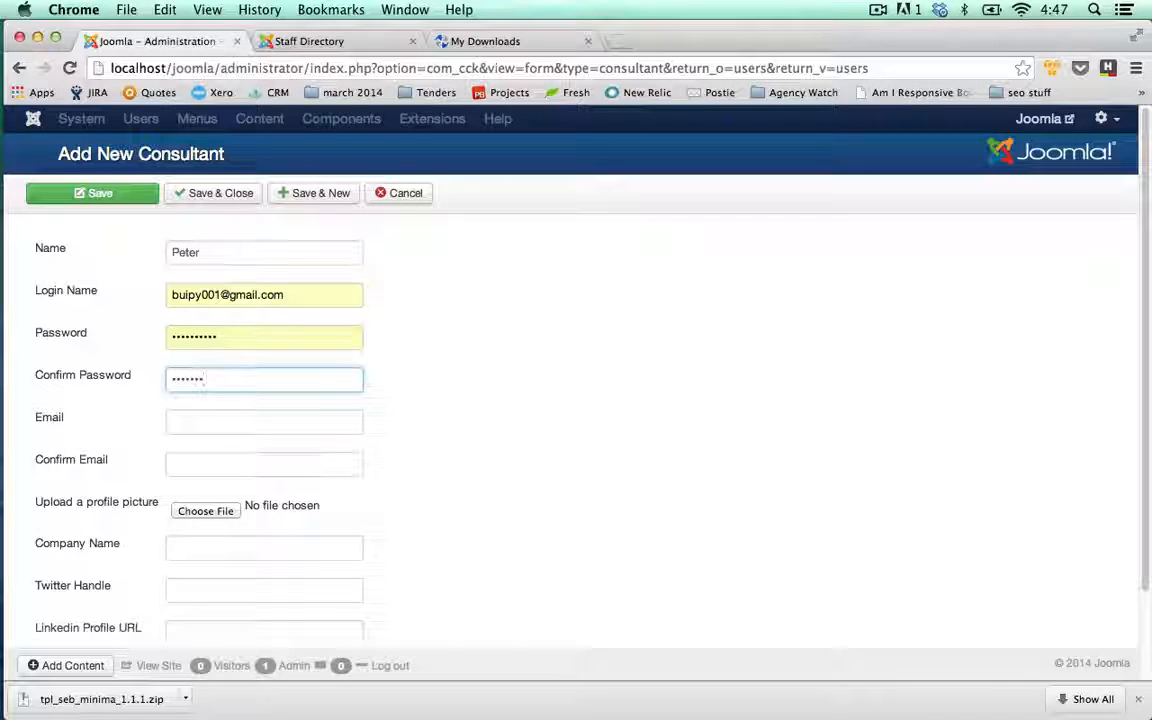
key("Tab")
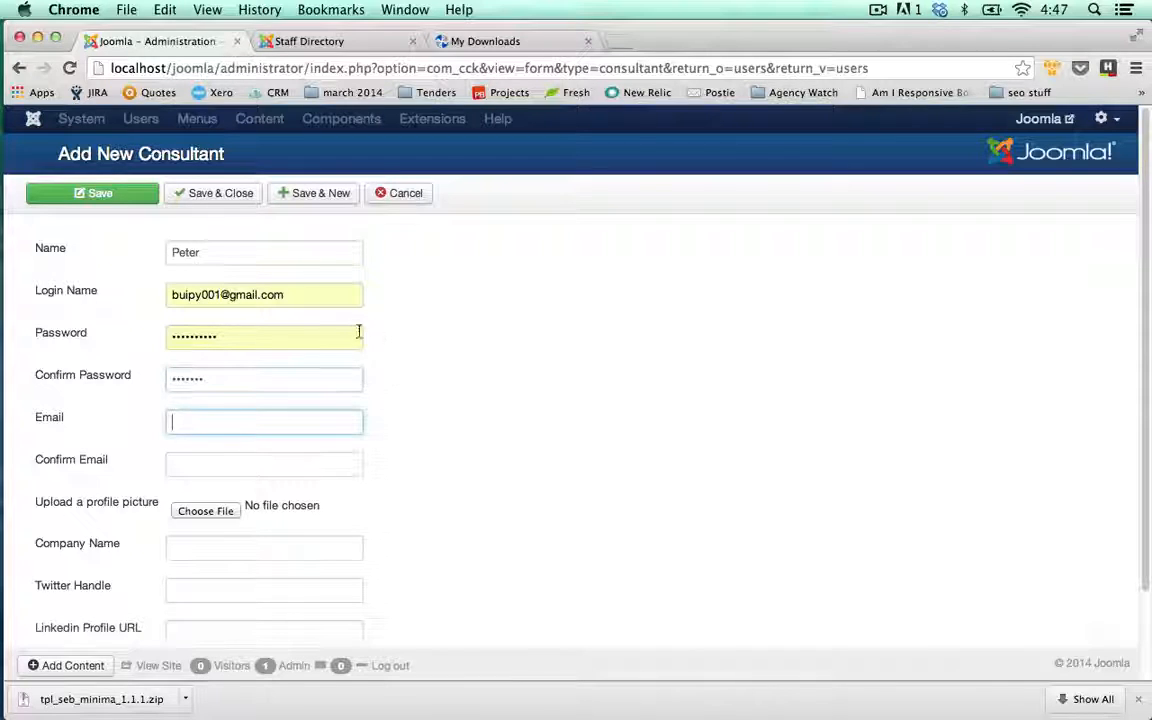
left_click_drag(107, 336, 91, 342)
key("BackSpace")
type("**")
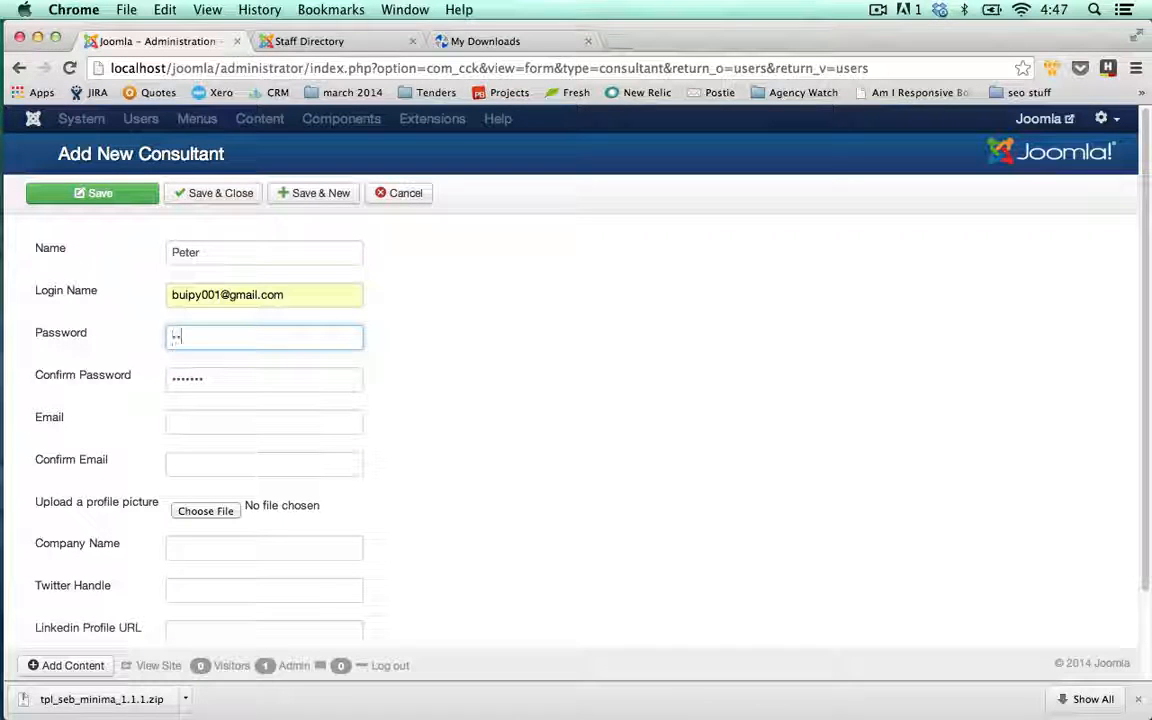
type("*****")
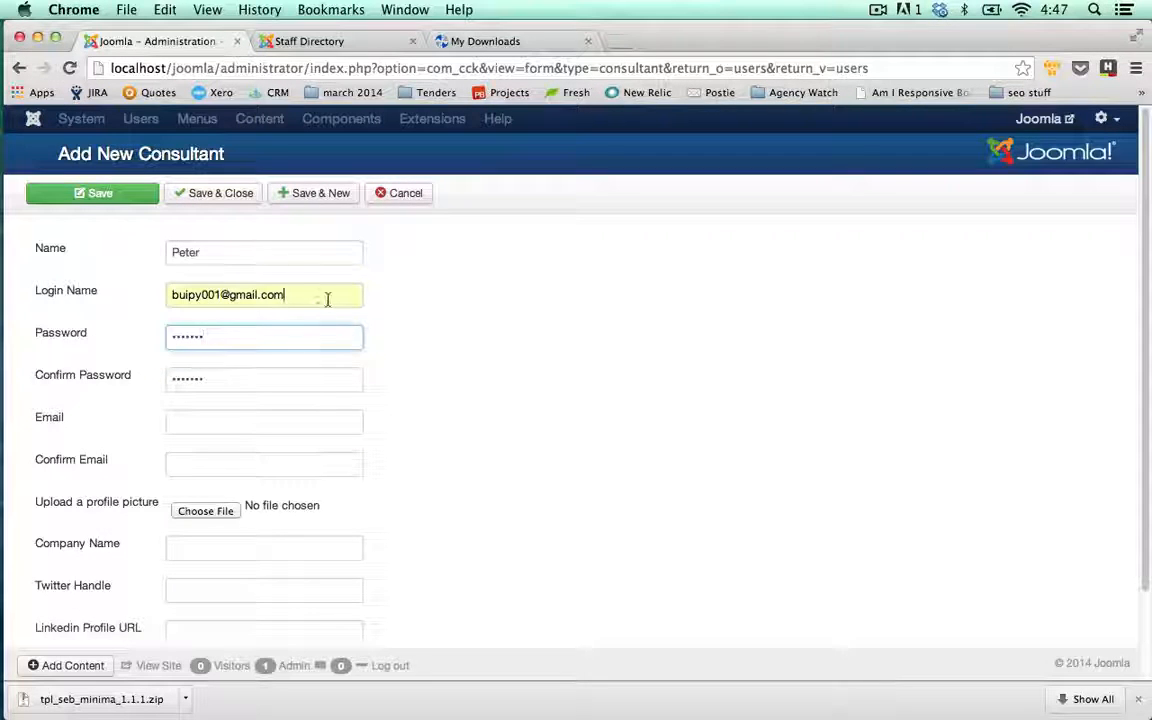
left_click_drag(328, 300, 54, 301)
key("BackSpace")
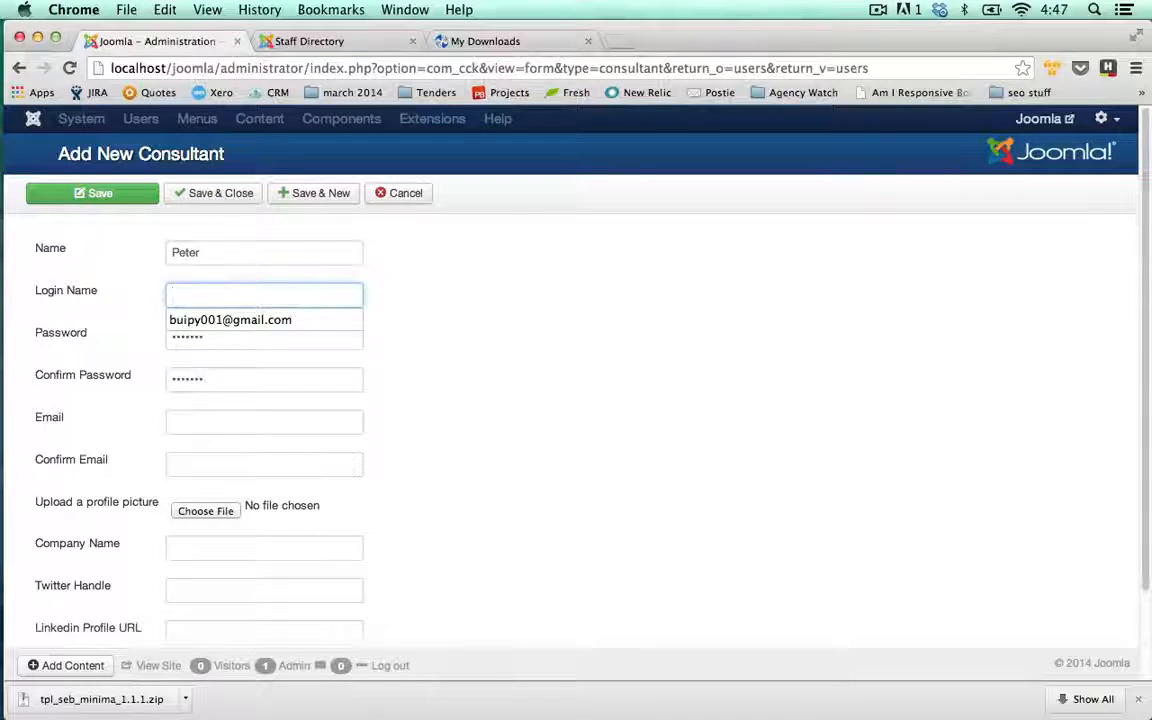
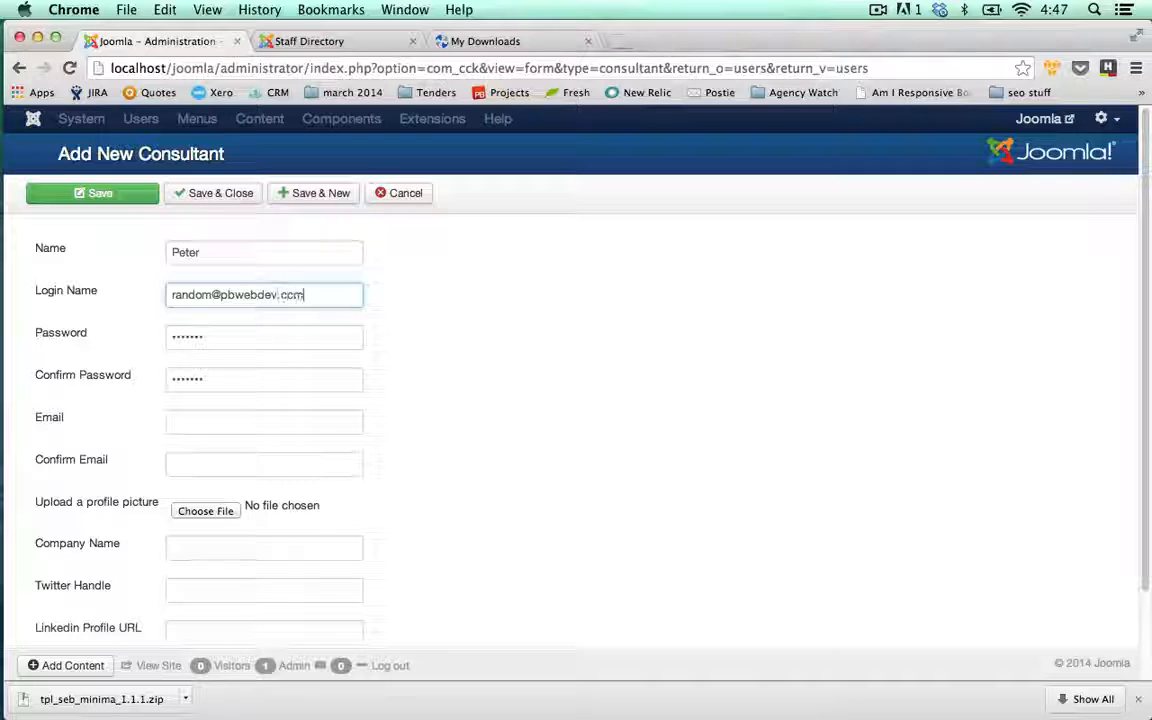
Paste the address into Email and Confirm Email, and change the login to the consultant's first name
left_click(193, 420)
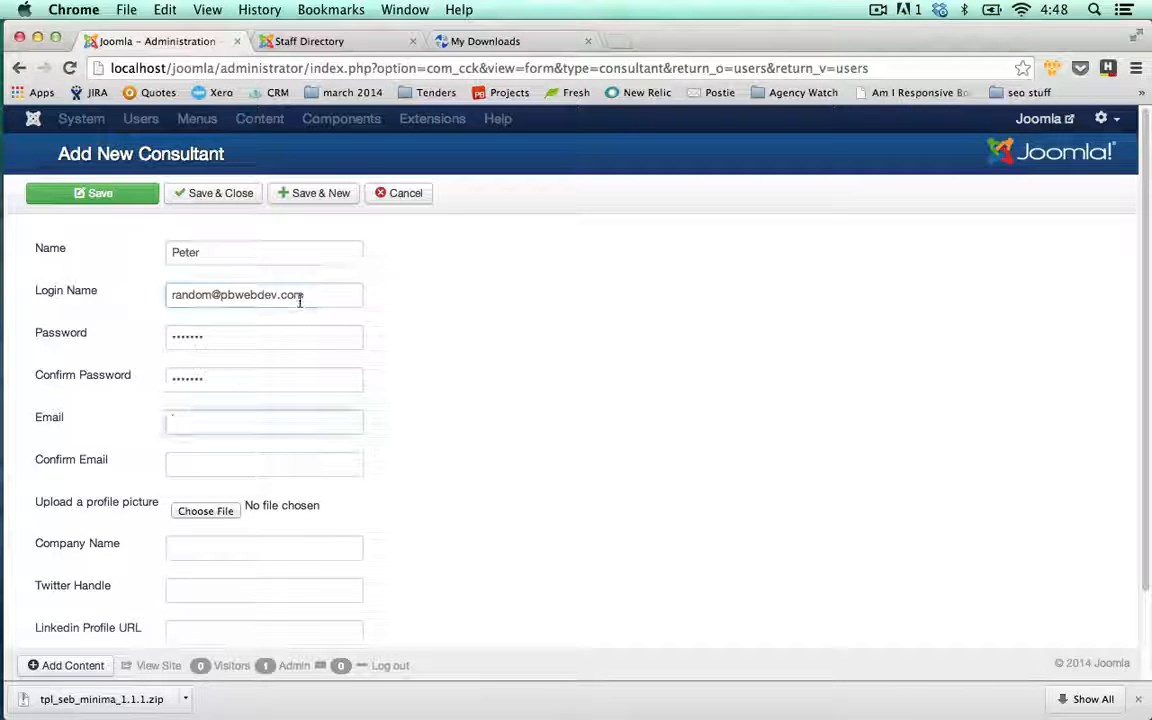
left_click_drag(303, 295, 143, 314)
key("super+c")
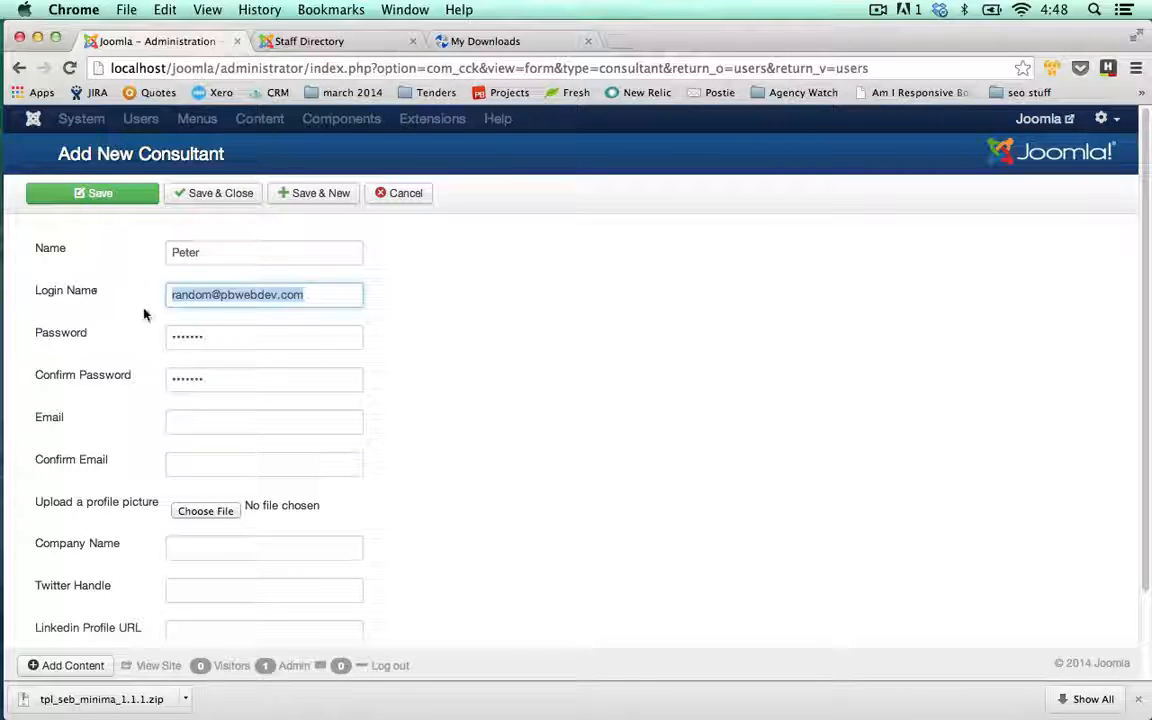
left_click(206, 419)
key("super+v")
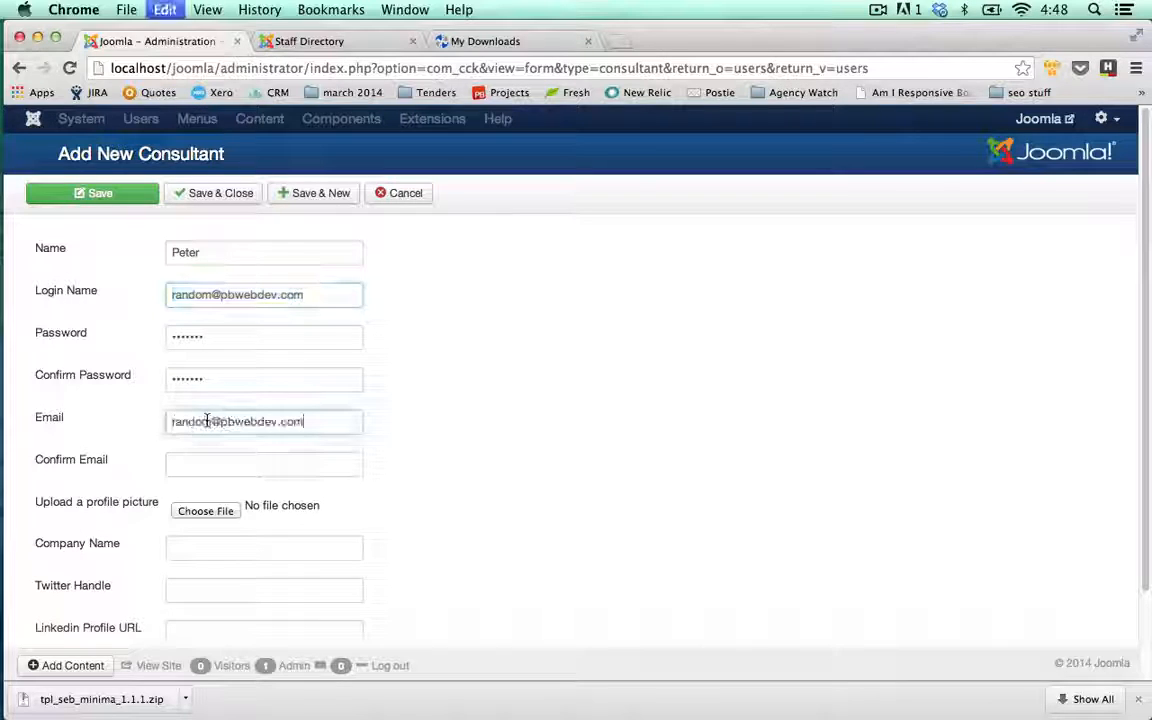
left_click_drag(285, 300, 134, 301)
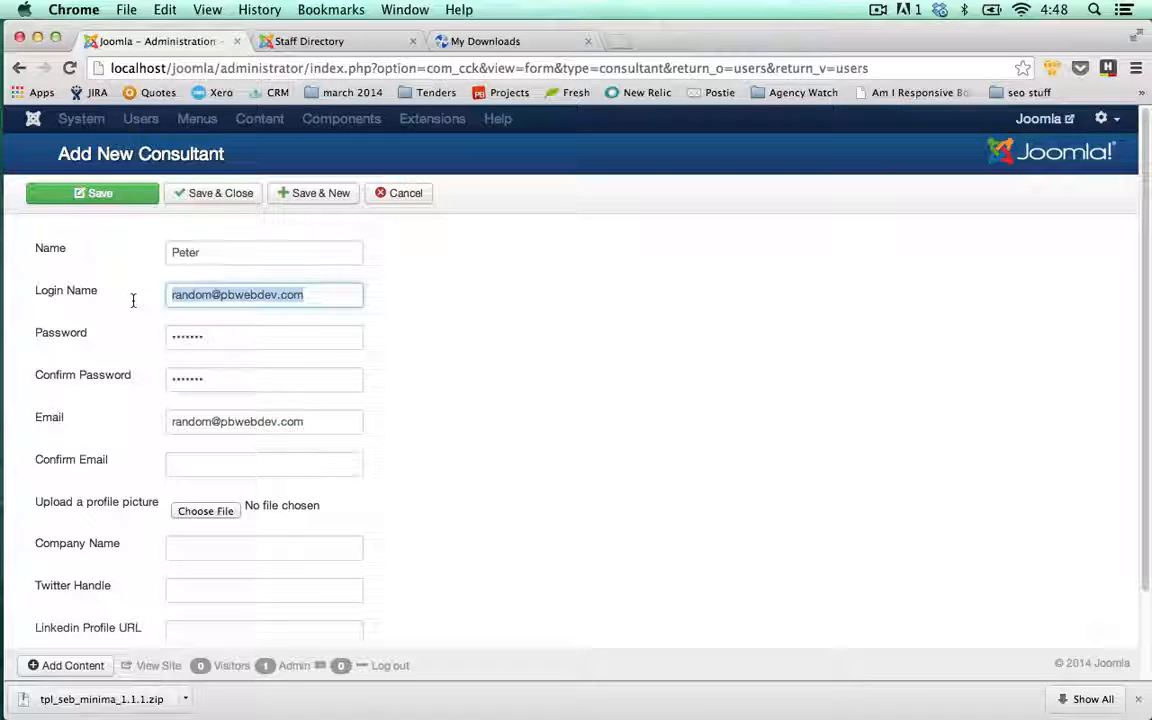
type("Peter")
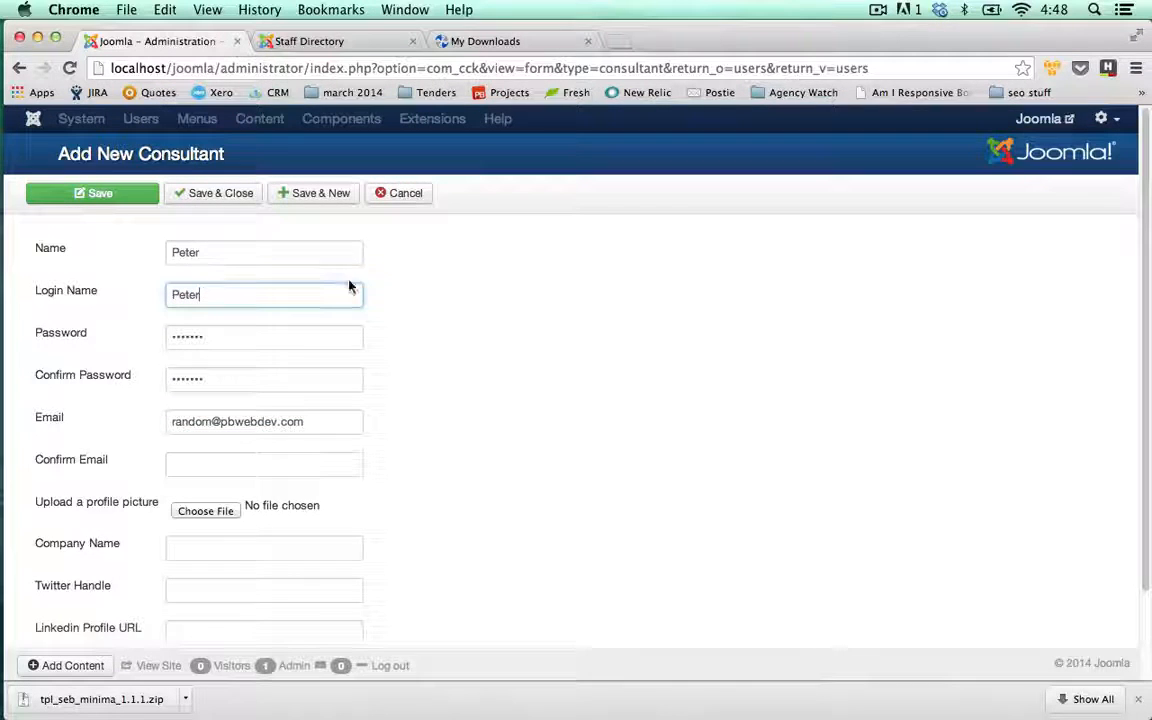
left_click(208, 463)
key("super+v")
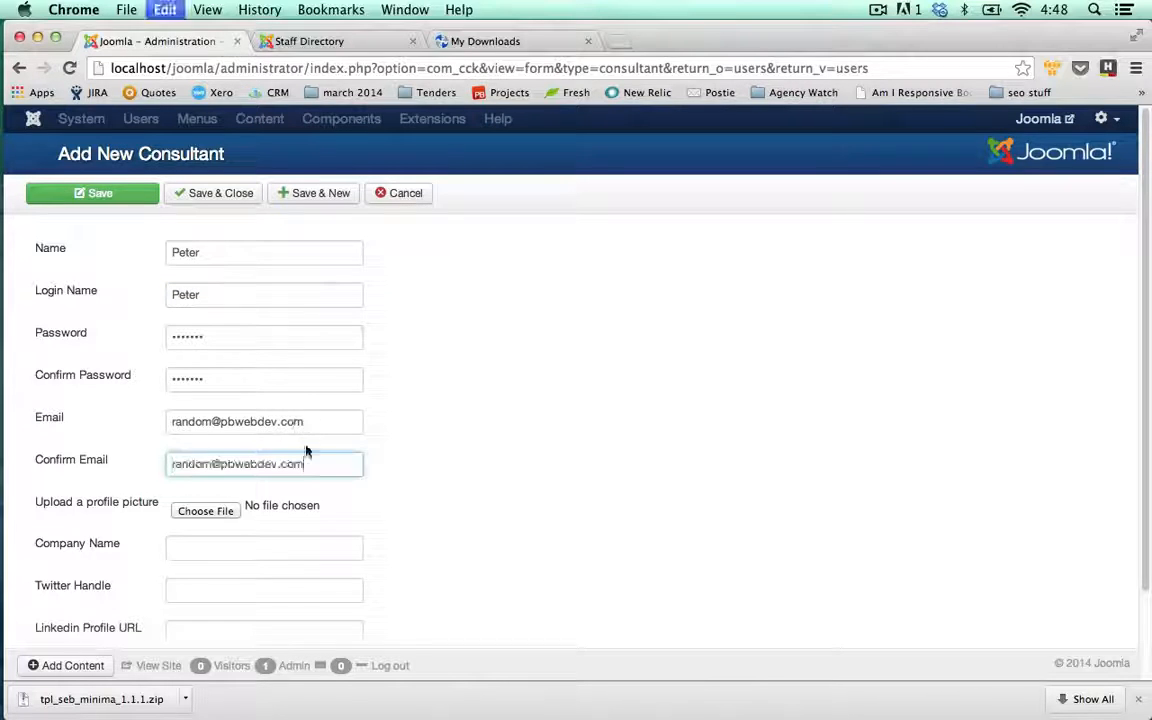
Use the desktop png as profile picture, enter company PD Web Dev and a Twitter handle, then save
left_click(234, 515)
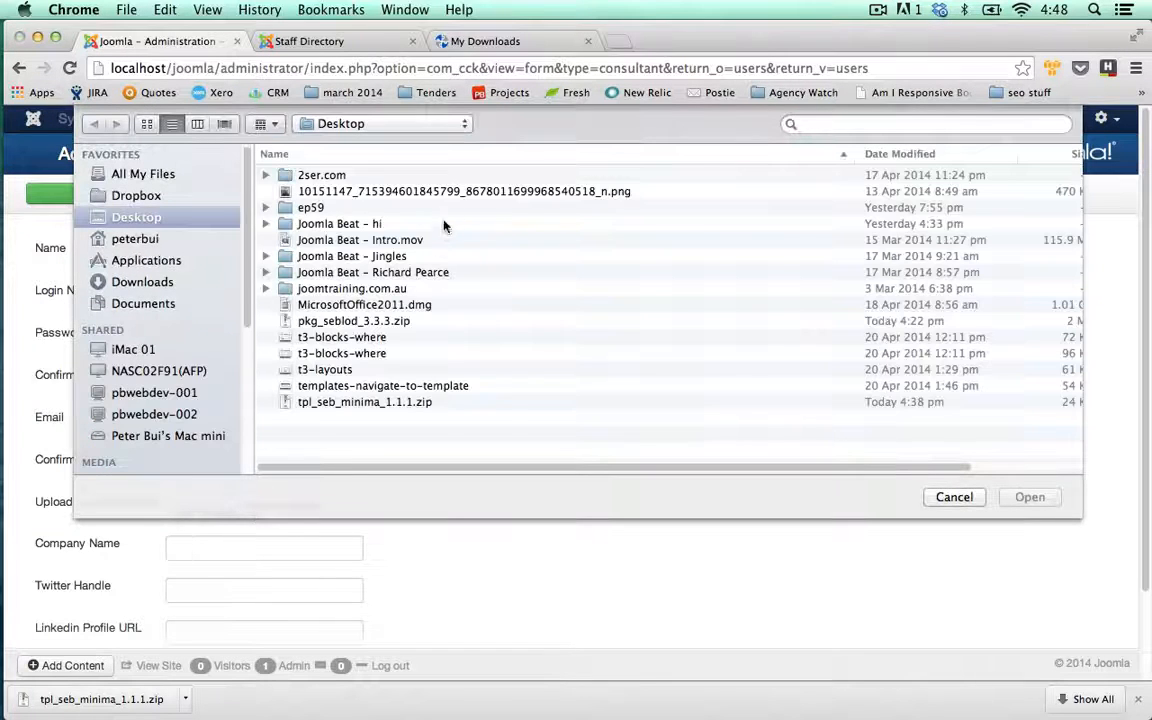
left_click(440, 192)
double_click(440, 192)
left_click(265, 548)
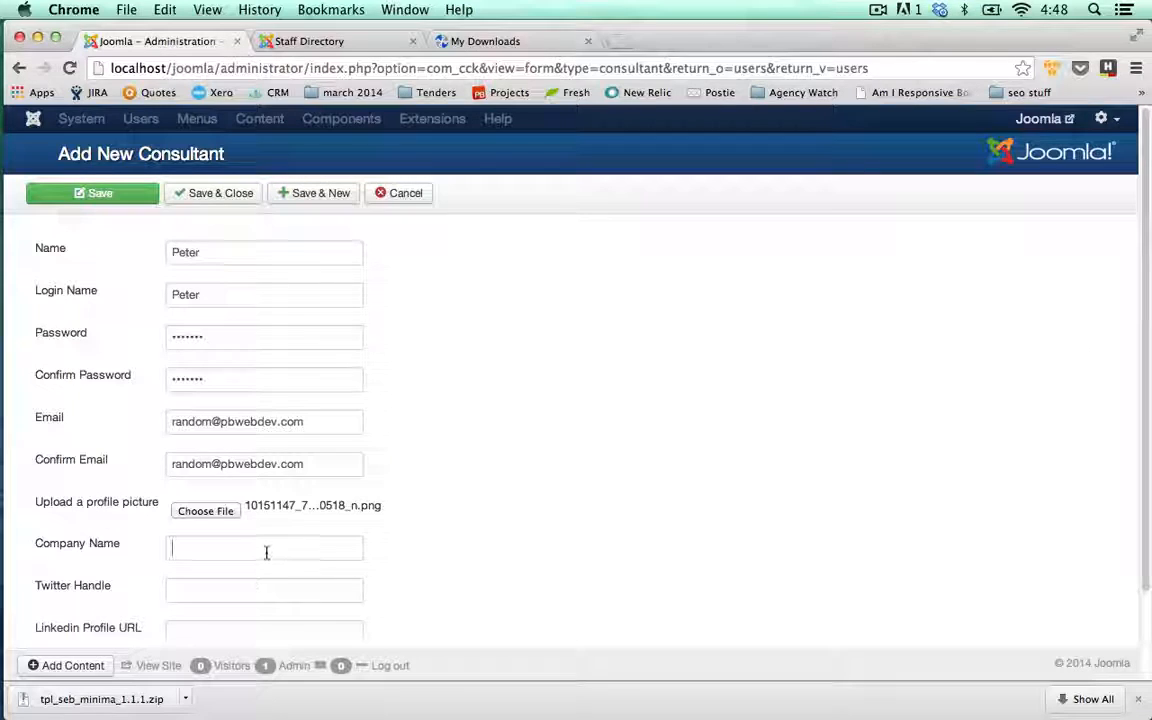
type("PD Web ")
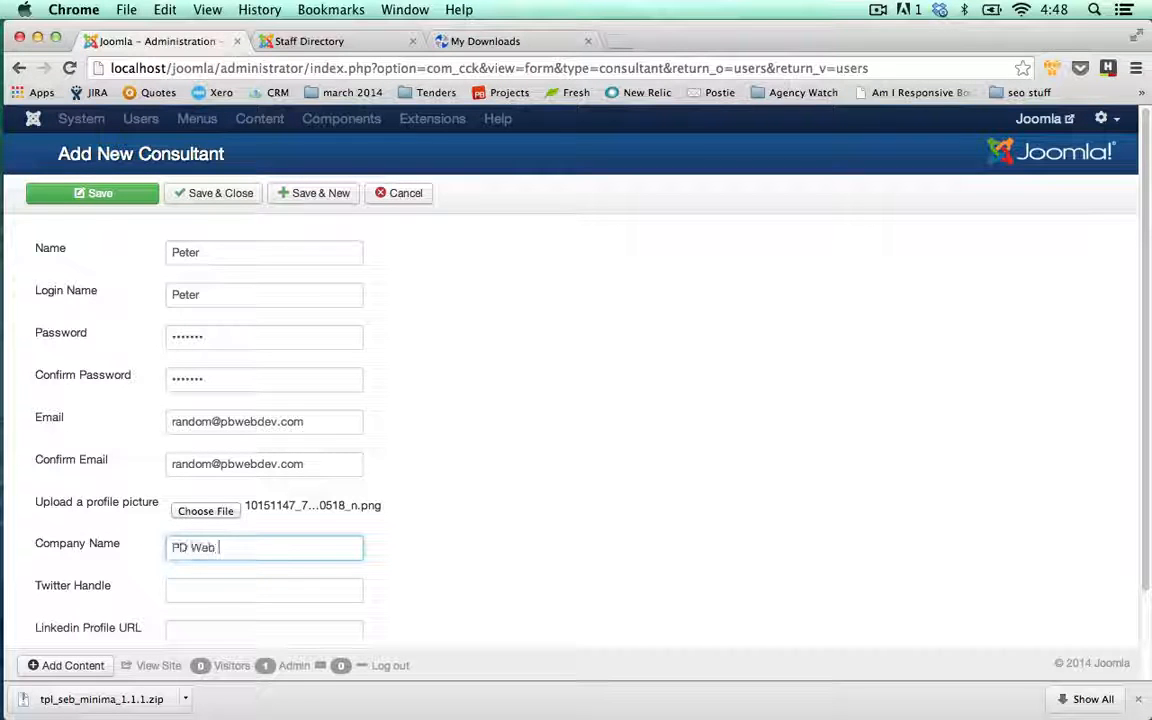
type("Dev")
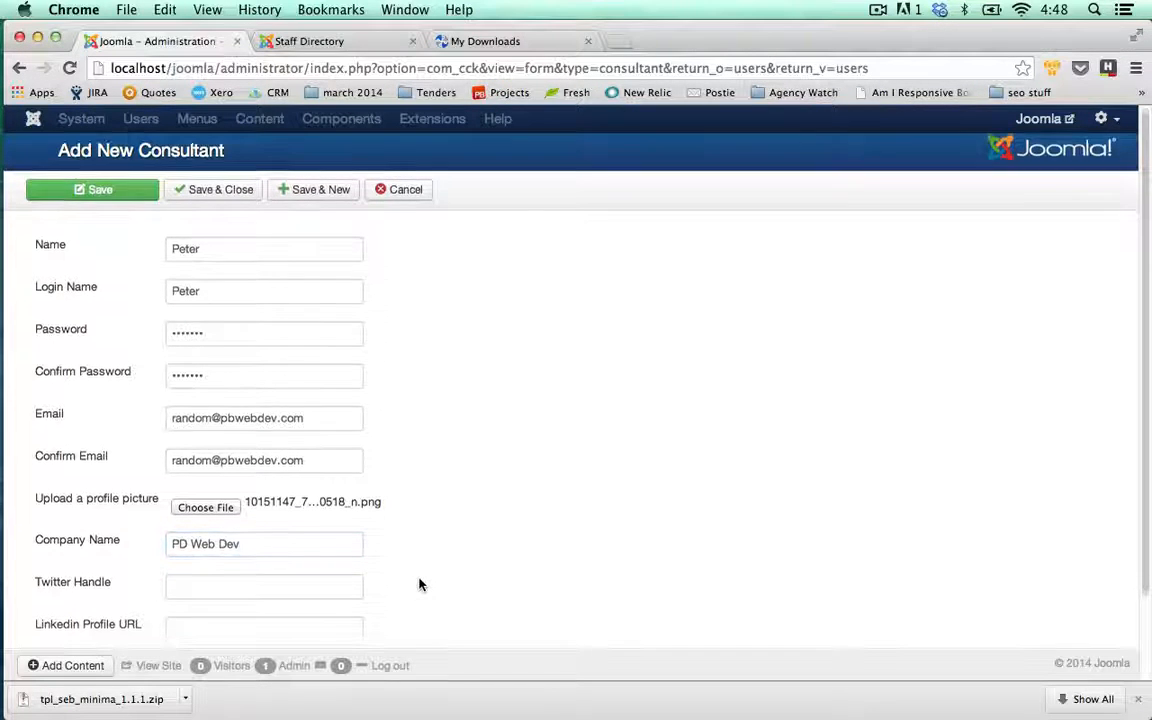
scroll(419, 581, "down", 2)
left_click(316, 486)
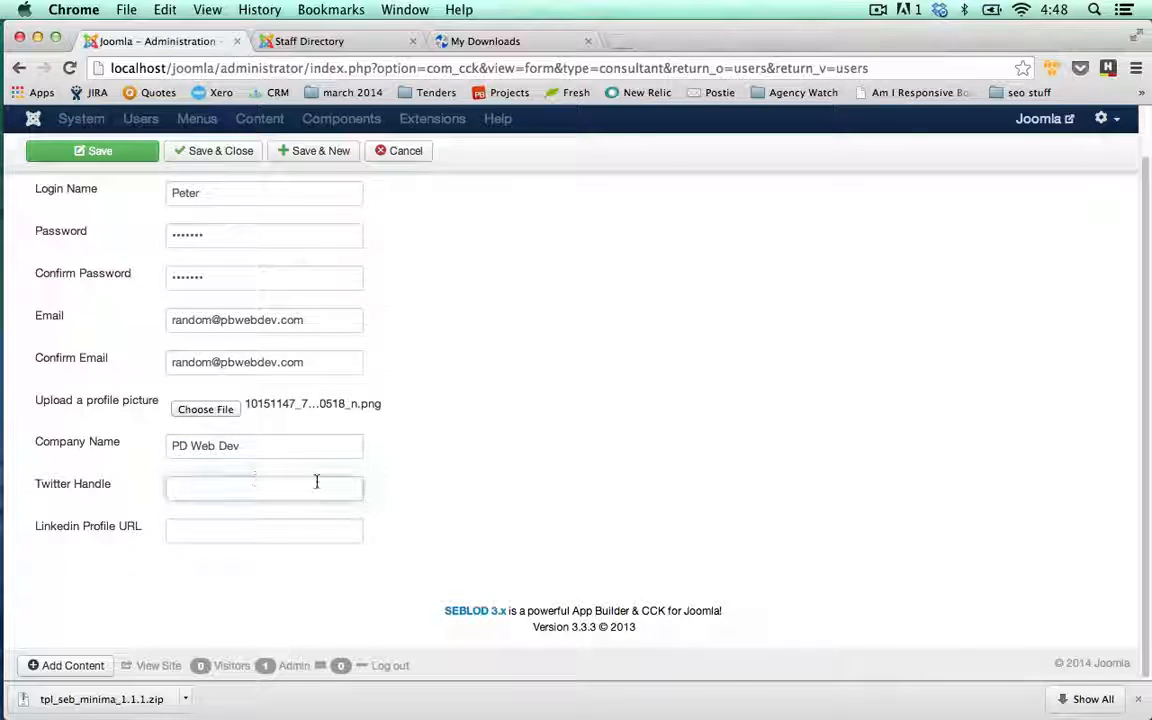
type("as")
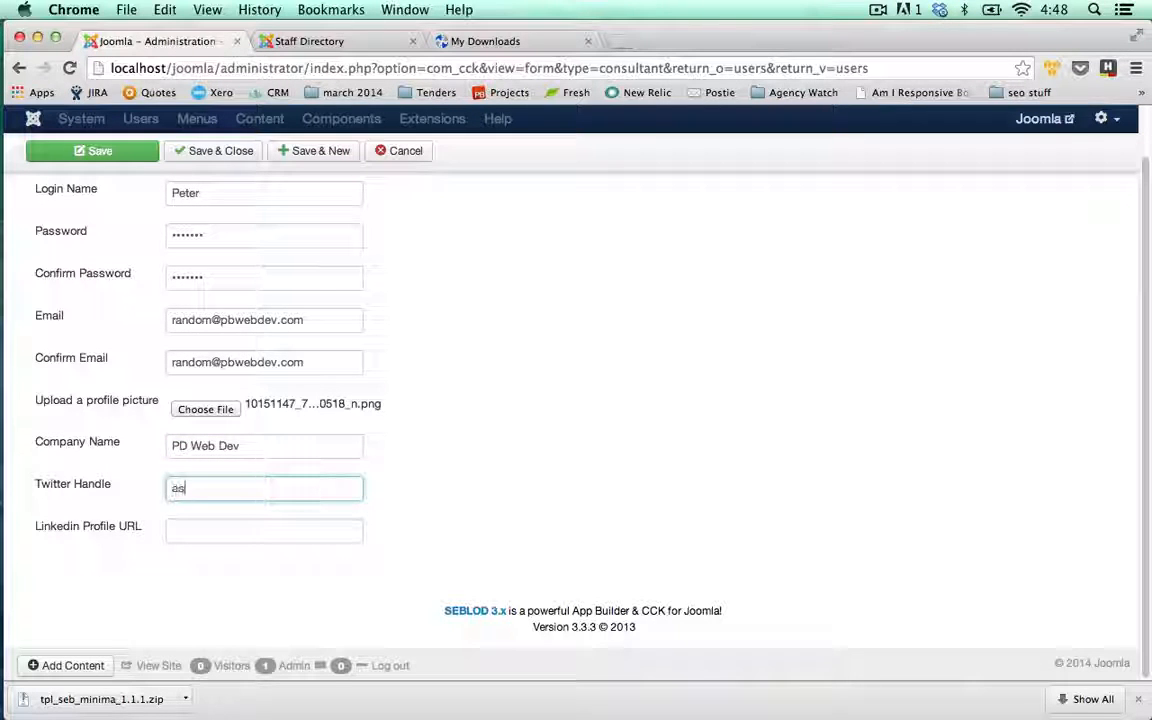
type("troboysoup")
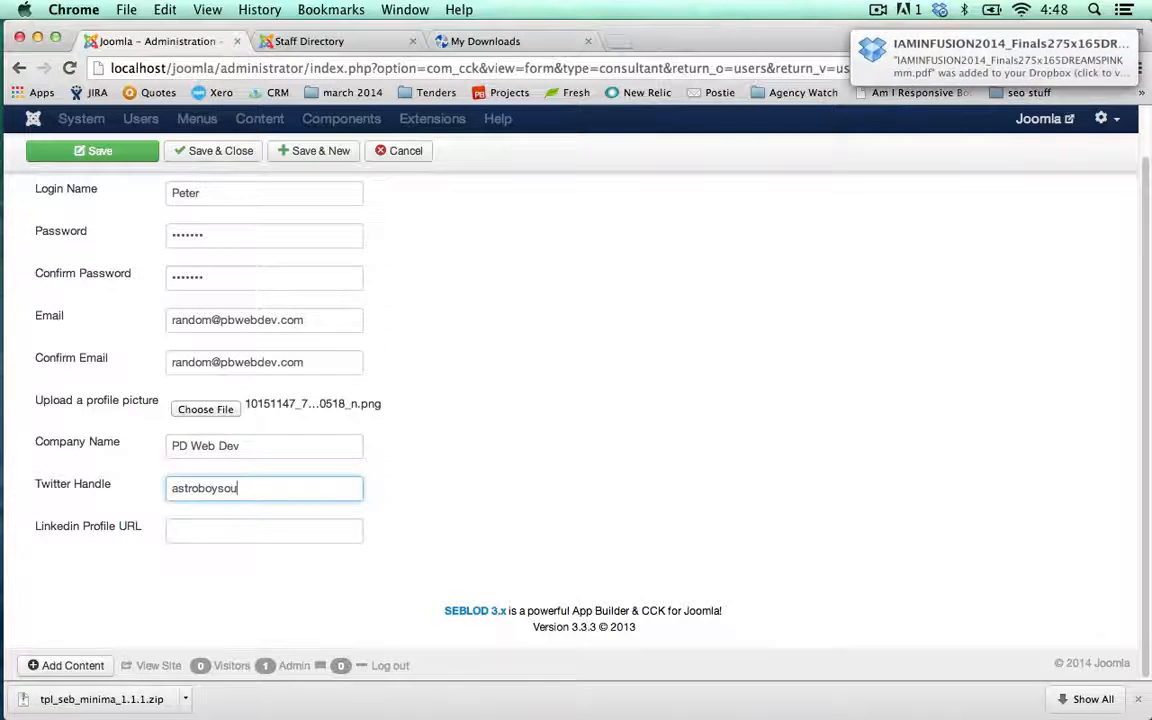
left_click(131, 159)
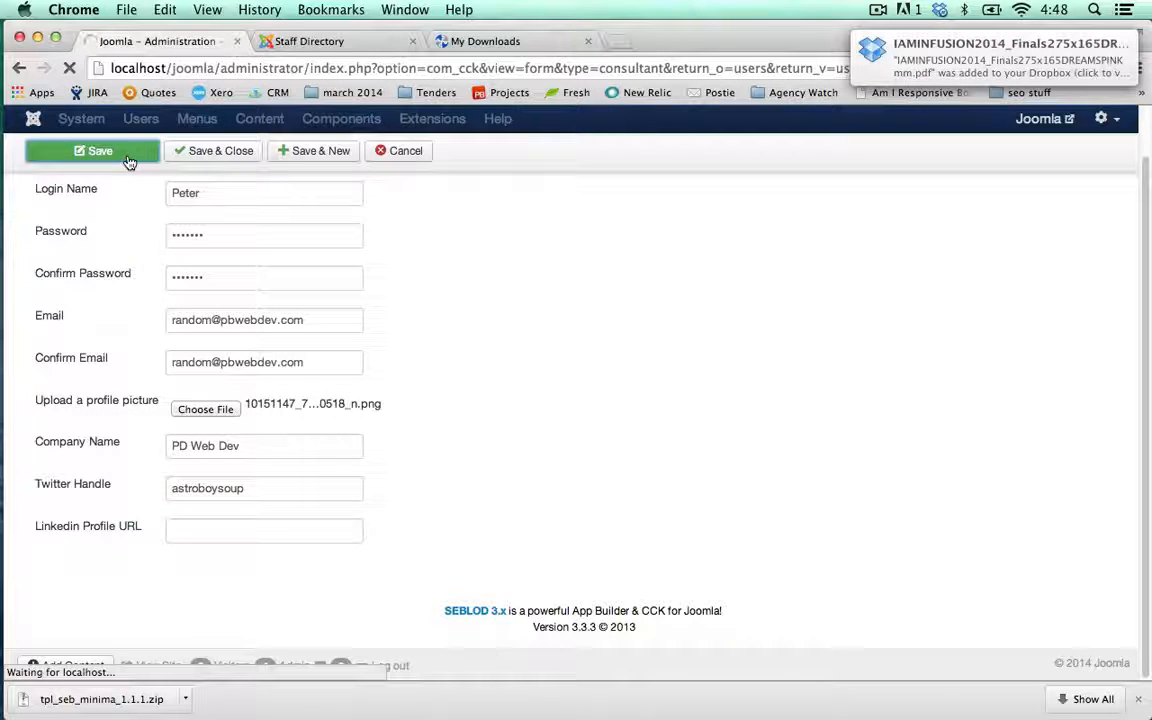
Reload the front-end Staff Directory so the new consultant is listed
left_click(320, 43)
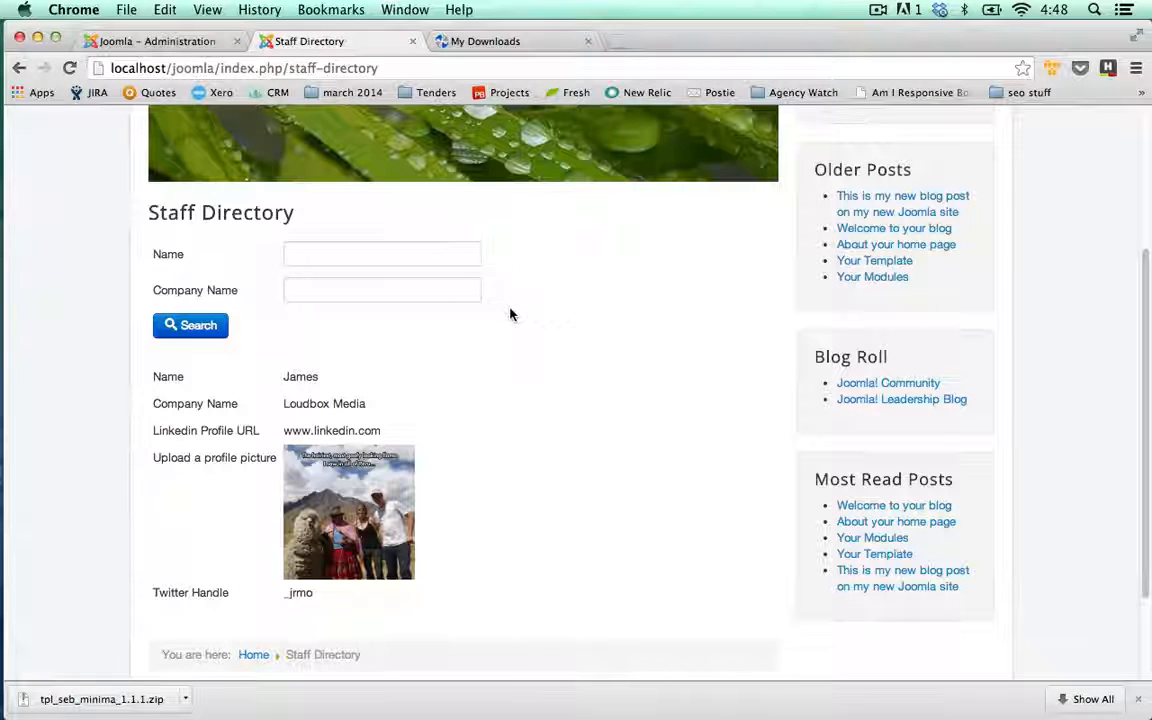
left_click(69, 68)
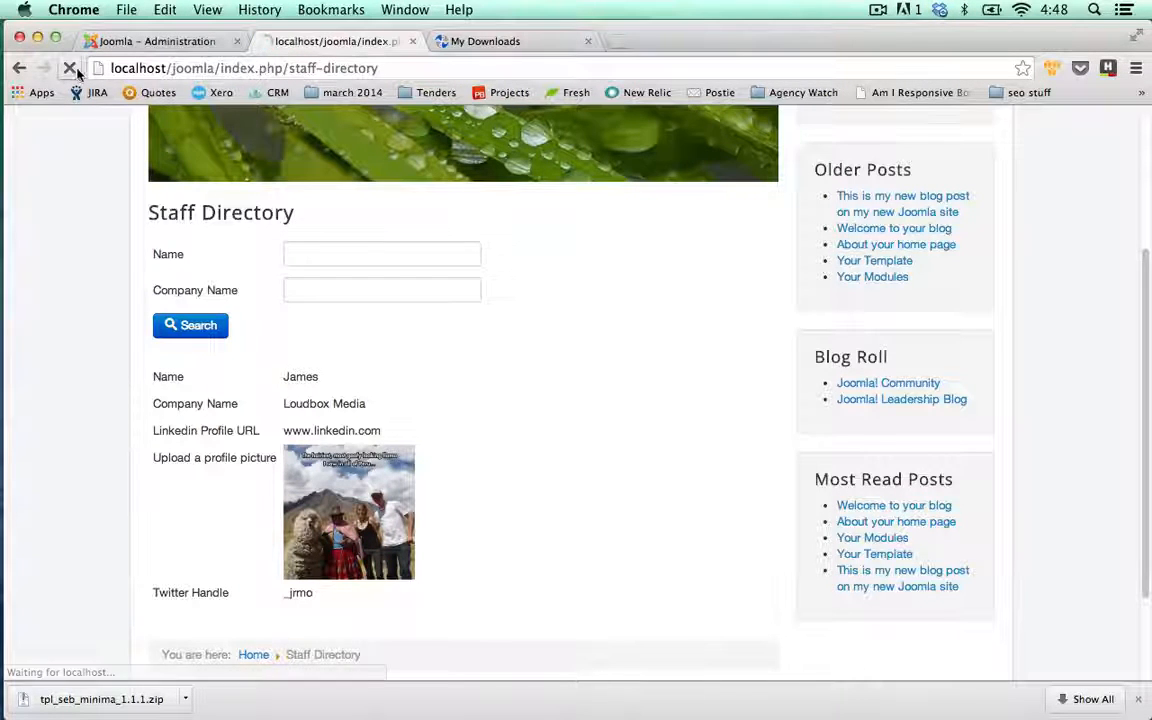
scroll(82, 221, "down", 10)
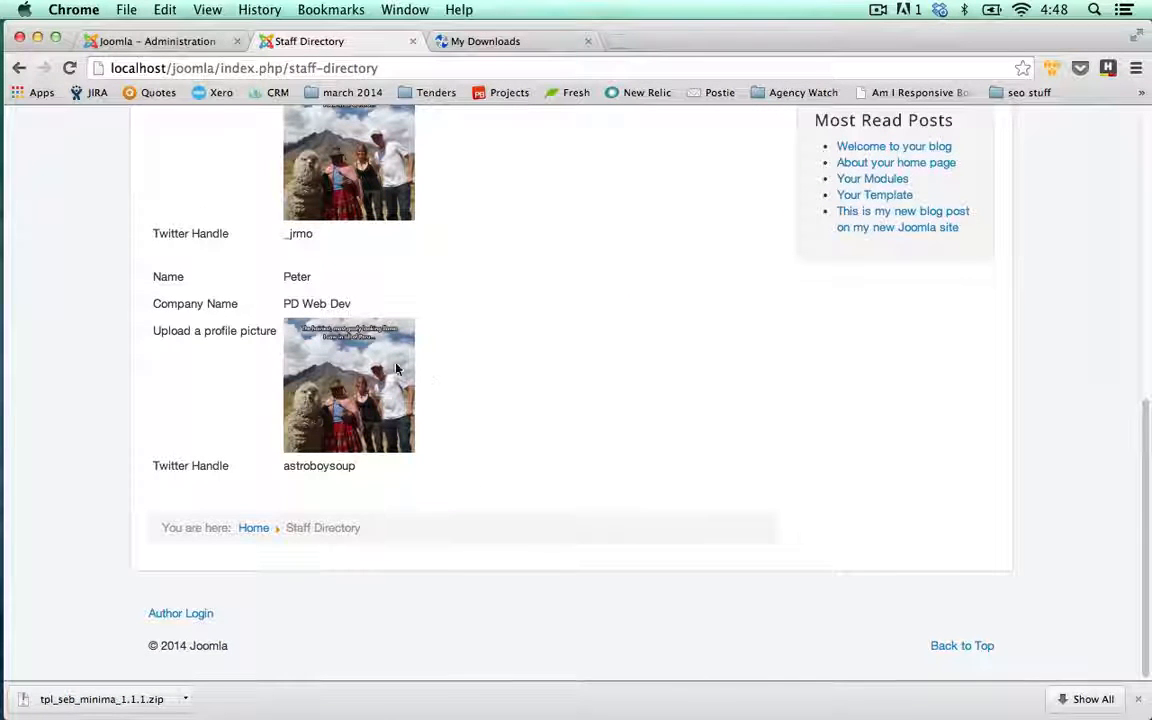
scroll(410, 363, "up", 5)
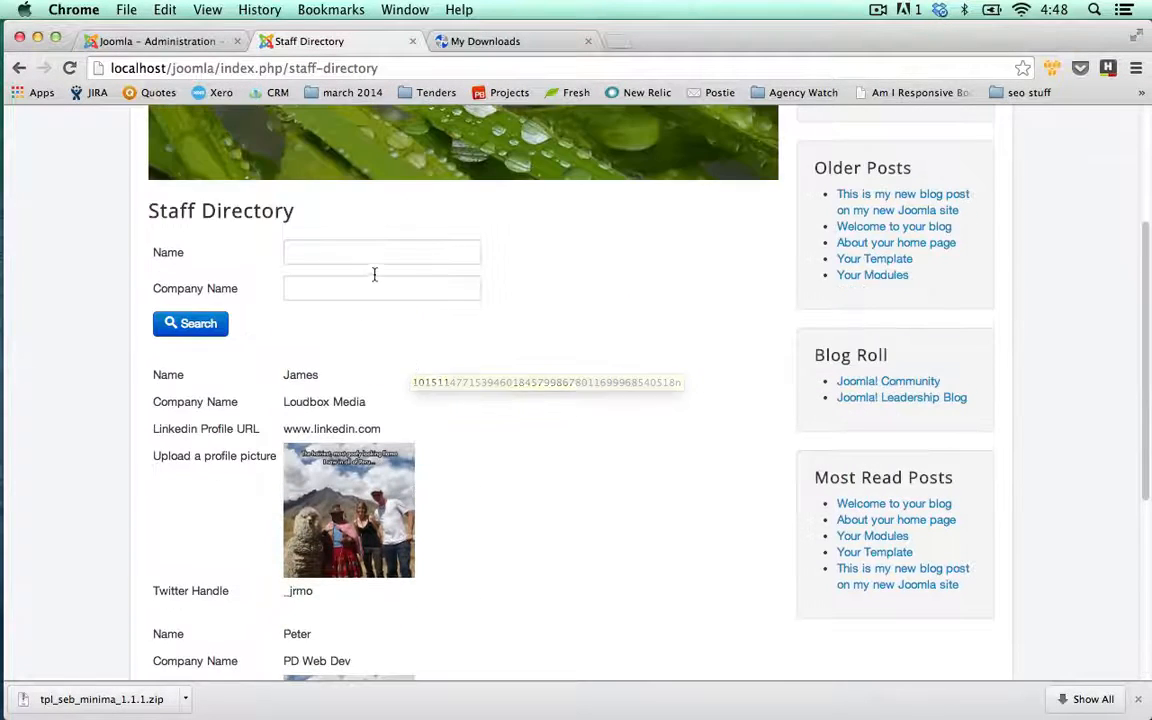
Search the directory by the consultant's name, then clear the Name field
left_click(338, 252)
type("Peter")
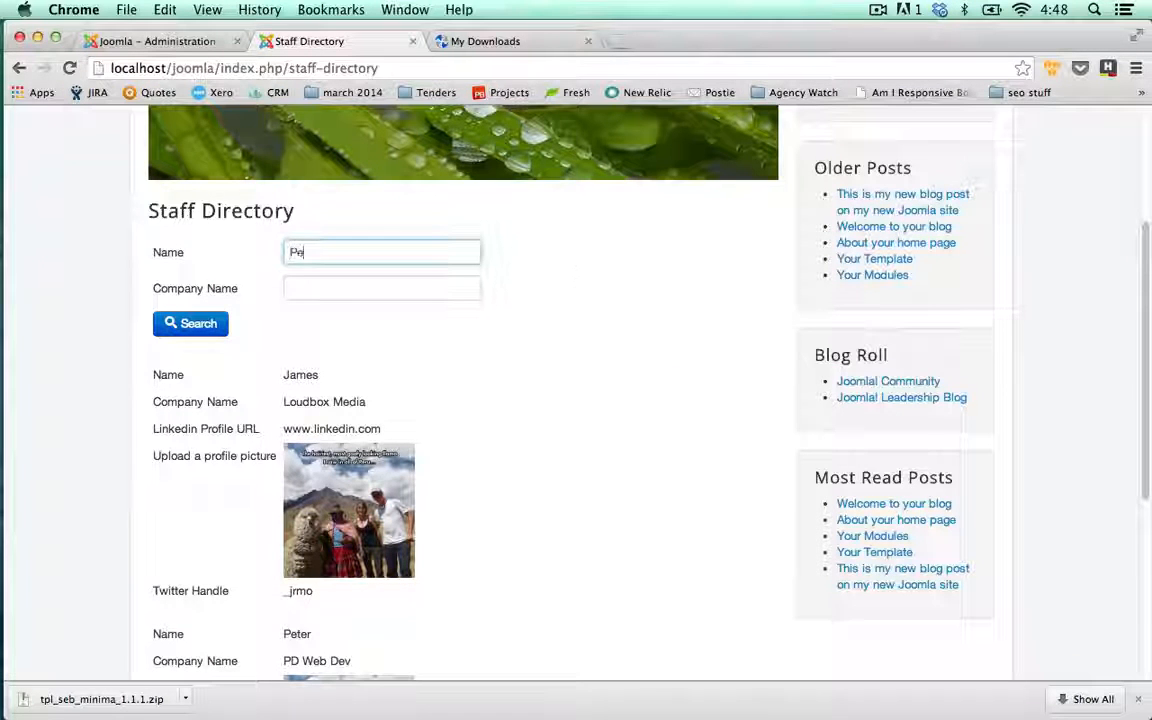
left_click(190, 323)
scroll(63, 336, "down", 5)
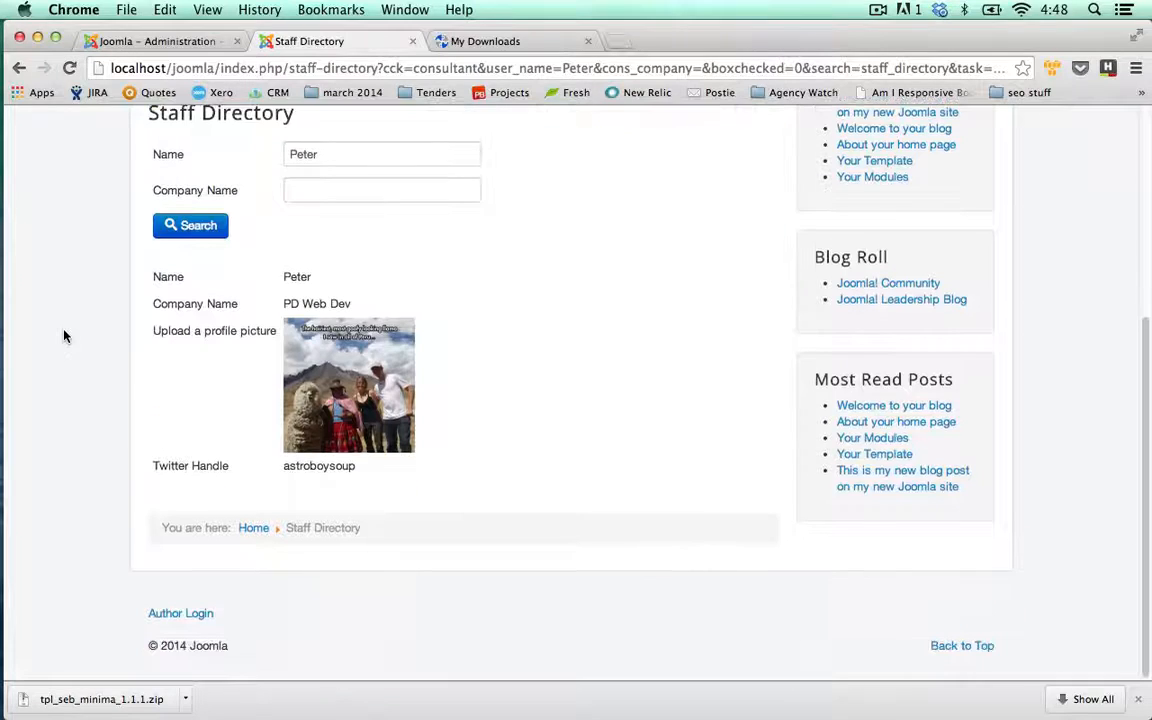
left_click_drag(342, 150, 237, 154)
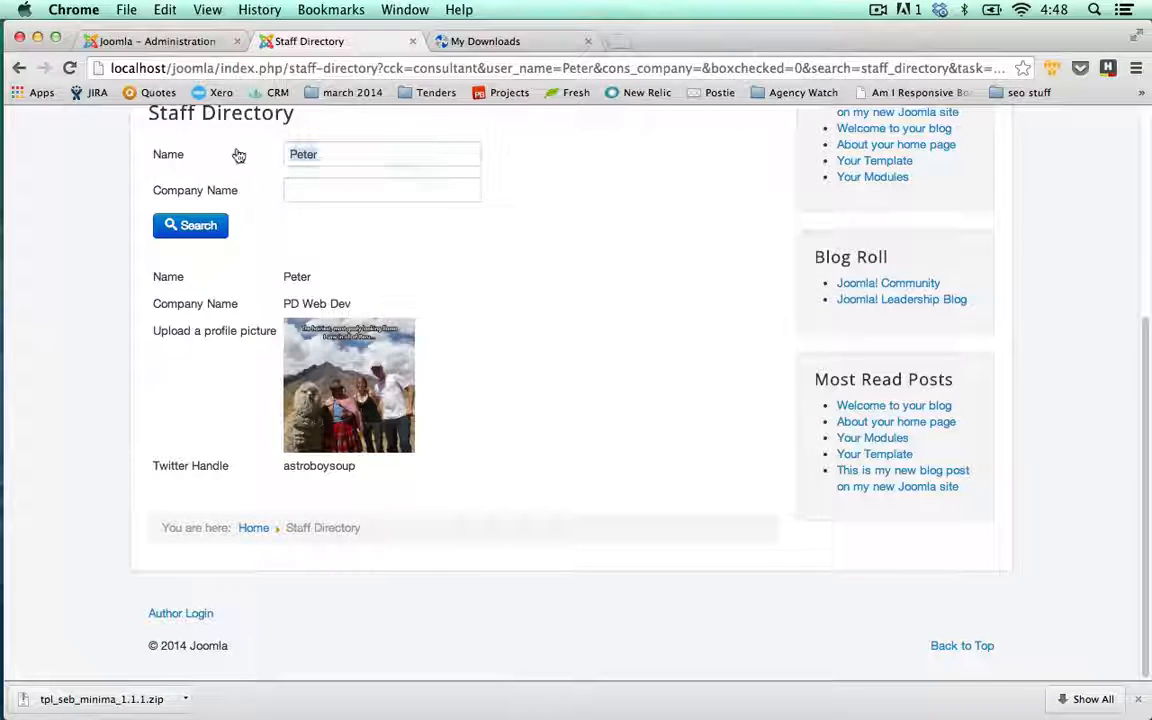
key("BackSpace")
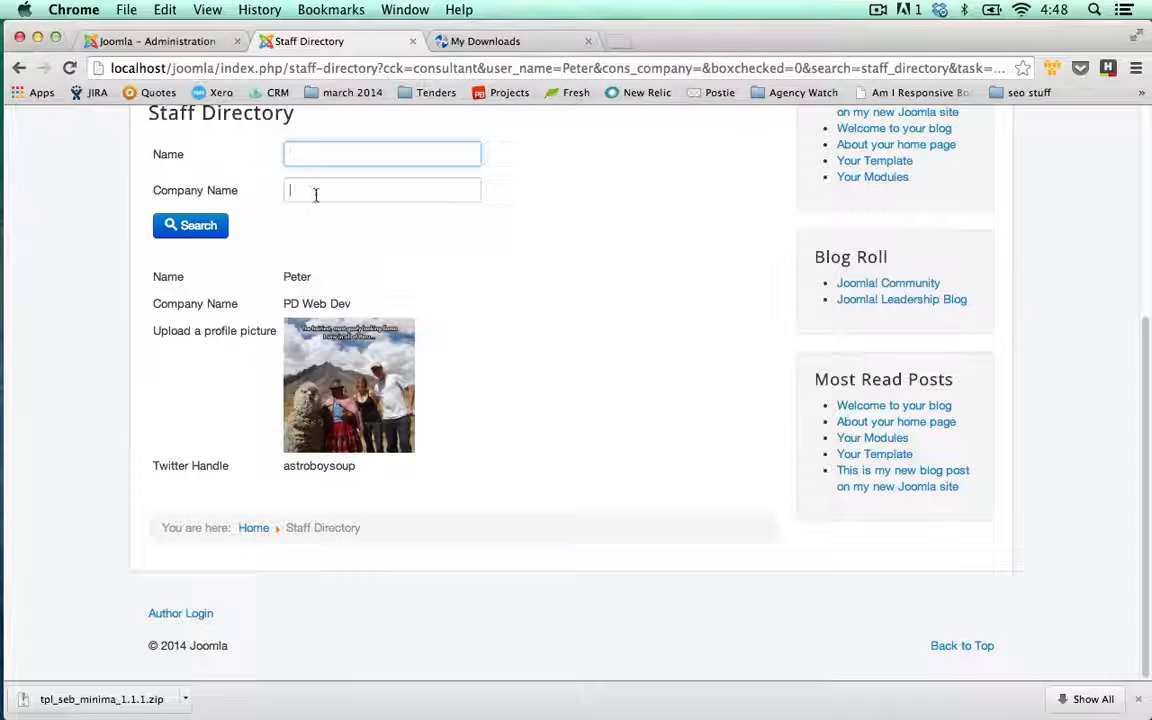
Filter the directory by company Loudbox Media
left_click(314, 191)
type("Loudbox Media")
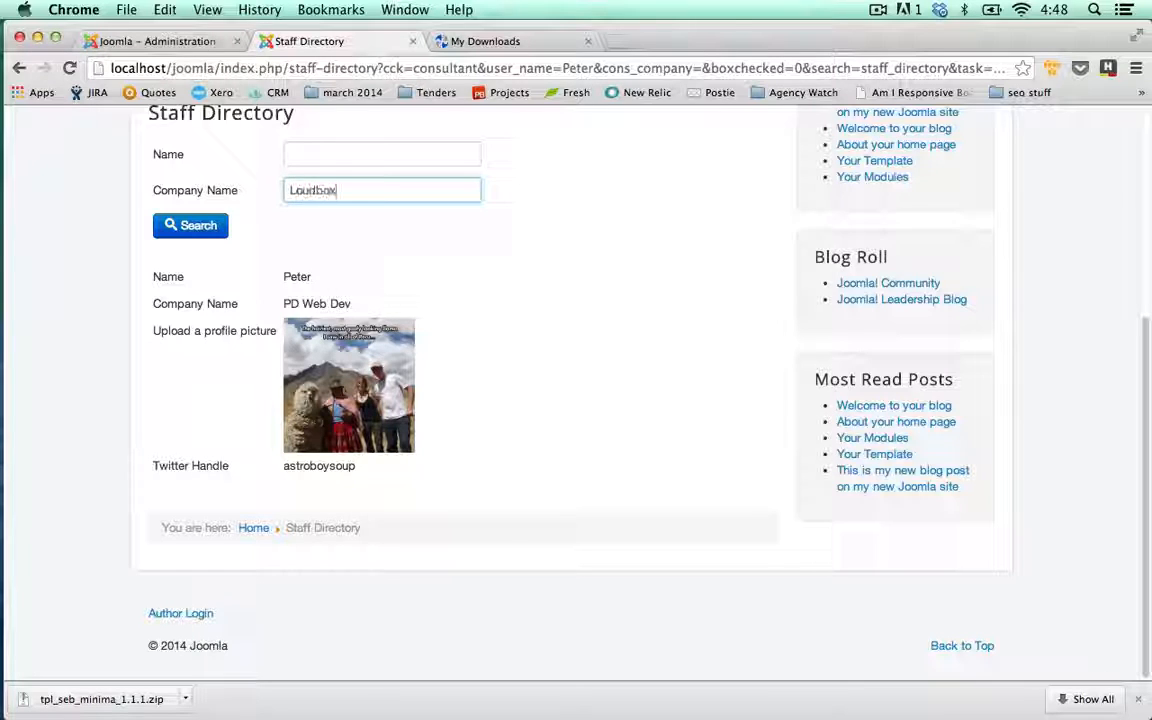
left_click(222, 226)
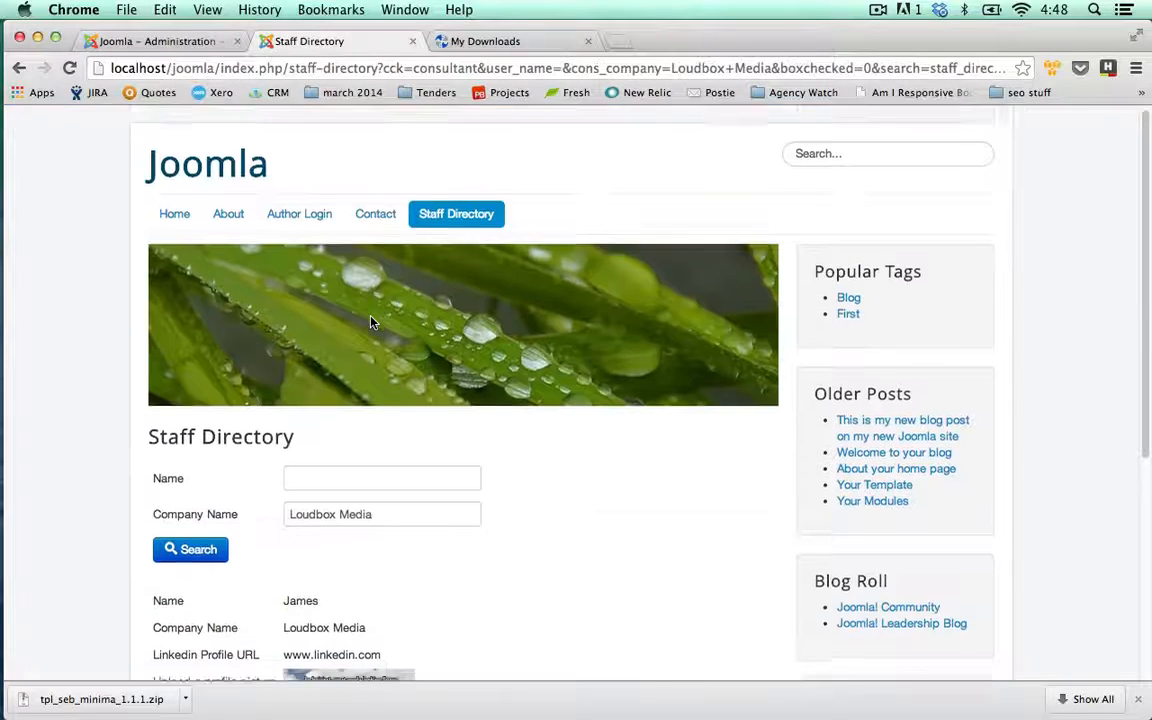
scroll(380, 250, "down", 5)
Filter by company PD Web Dev instead, then close the admin consultant form
triple_click(313, 160)
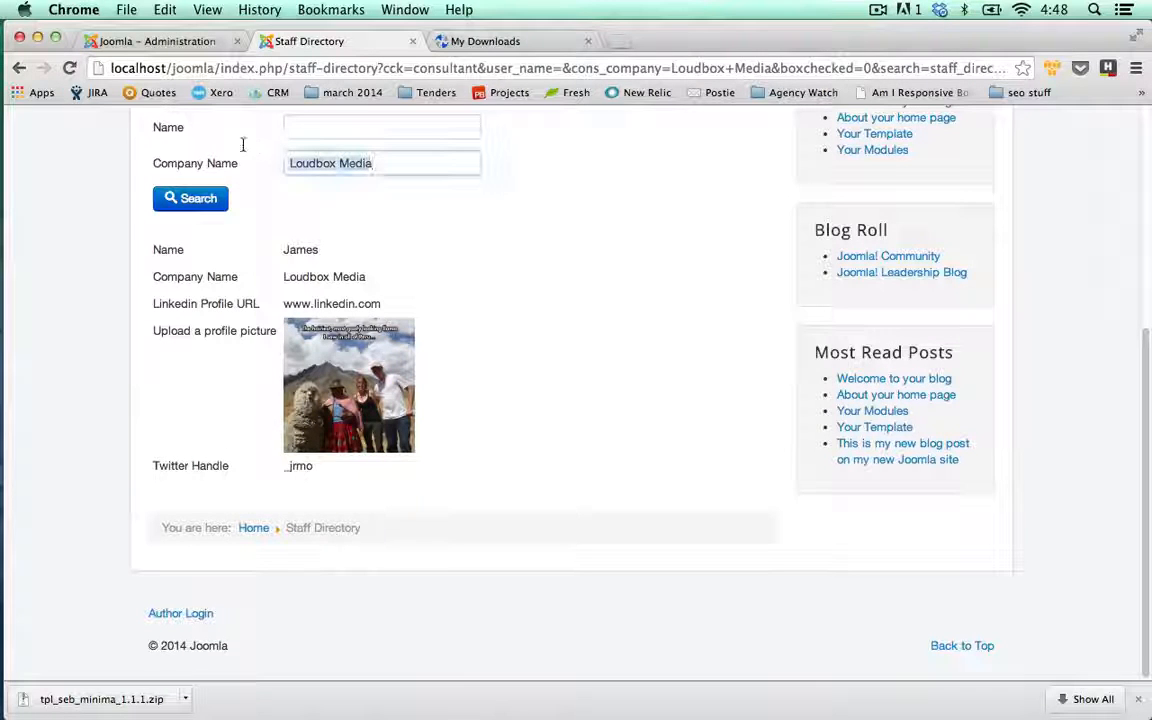
type("PD Web D")
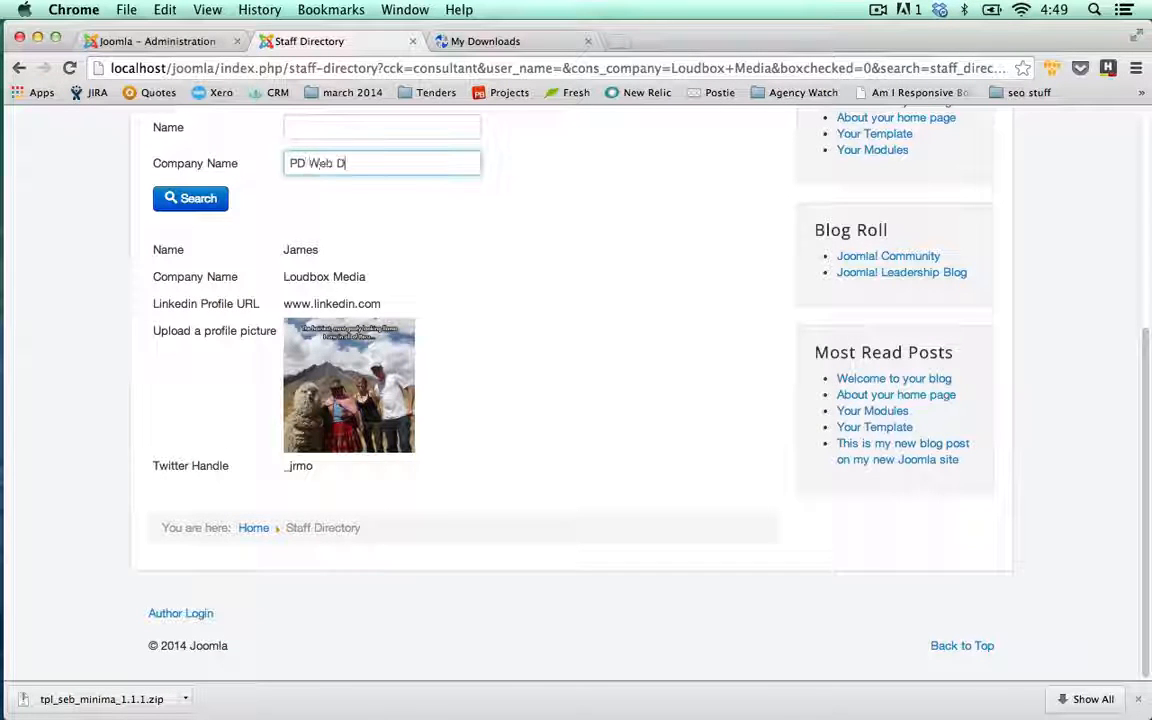
type("ev")
left_click(186, 192)
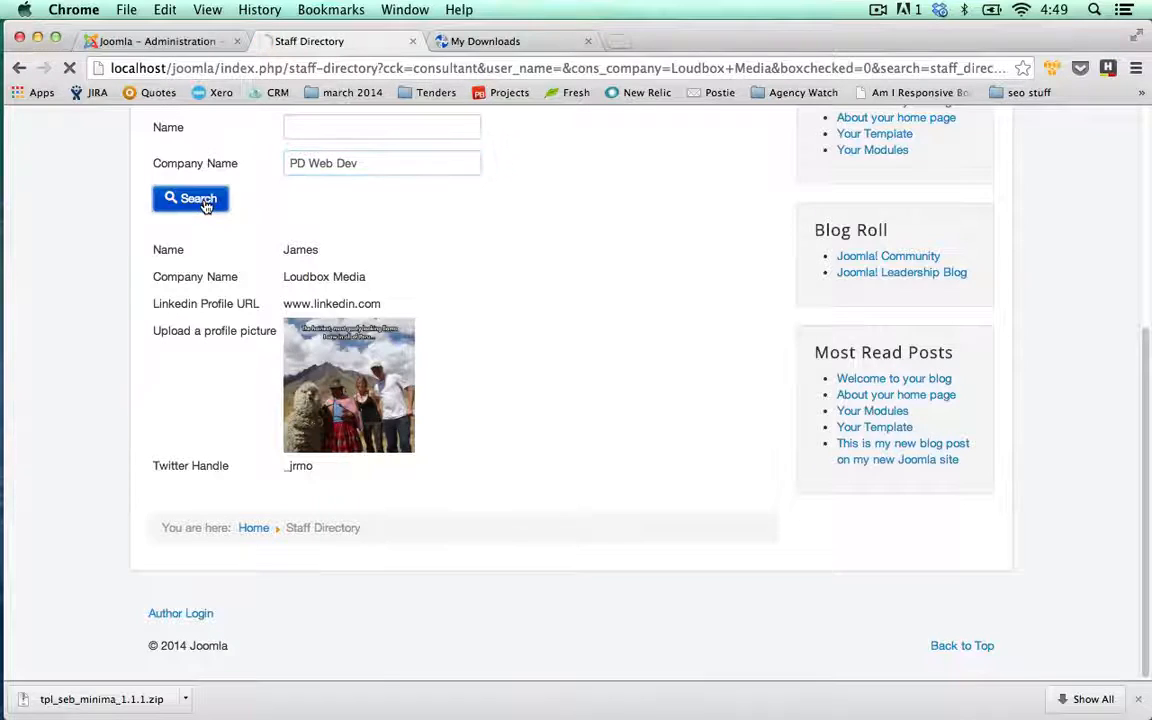
scroll(140, 216, "down", 4)
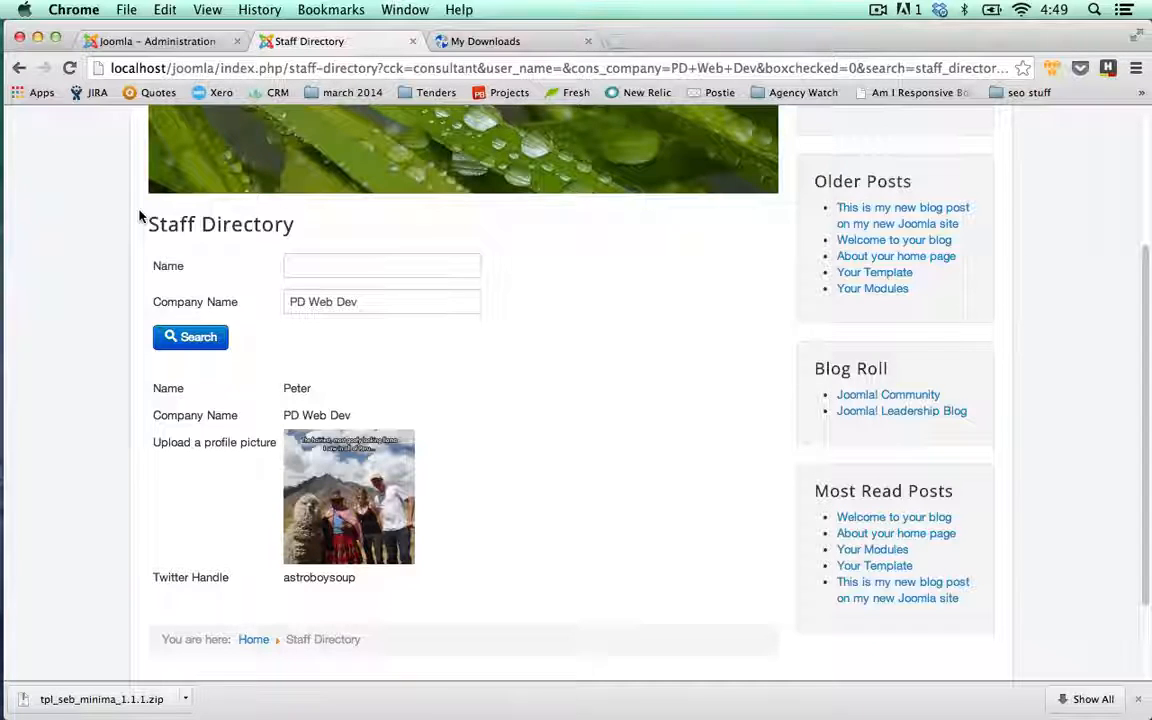
left_click(468, 302)
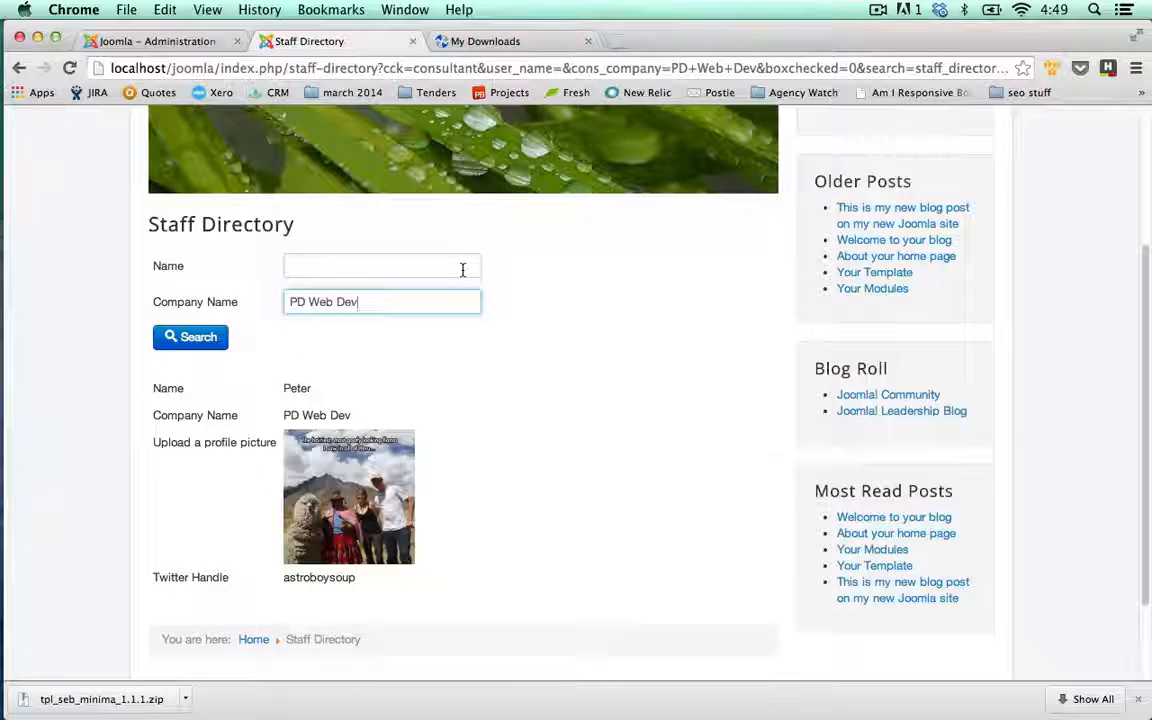
left_click(185, 44)
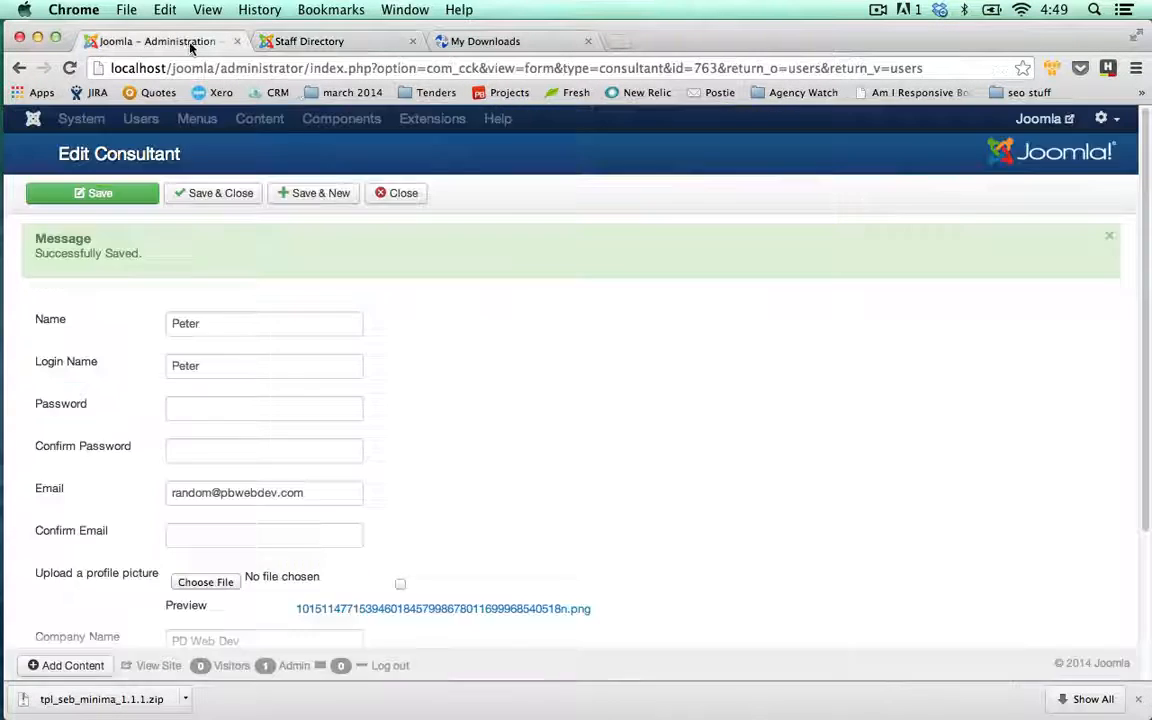
left_click(405, 195)
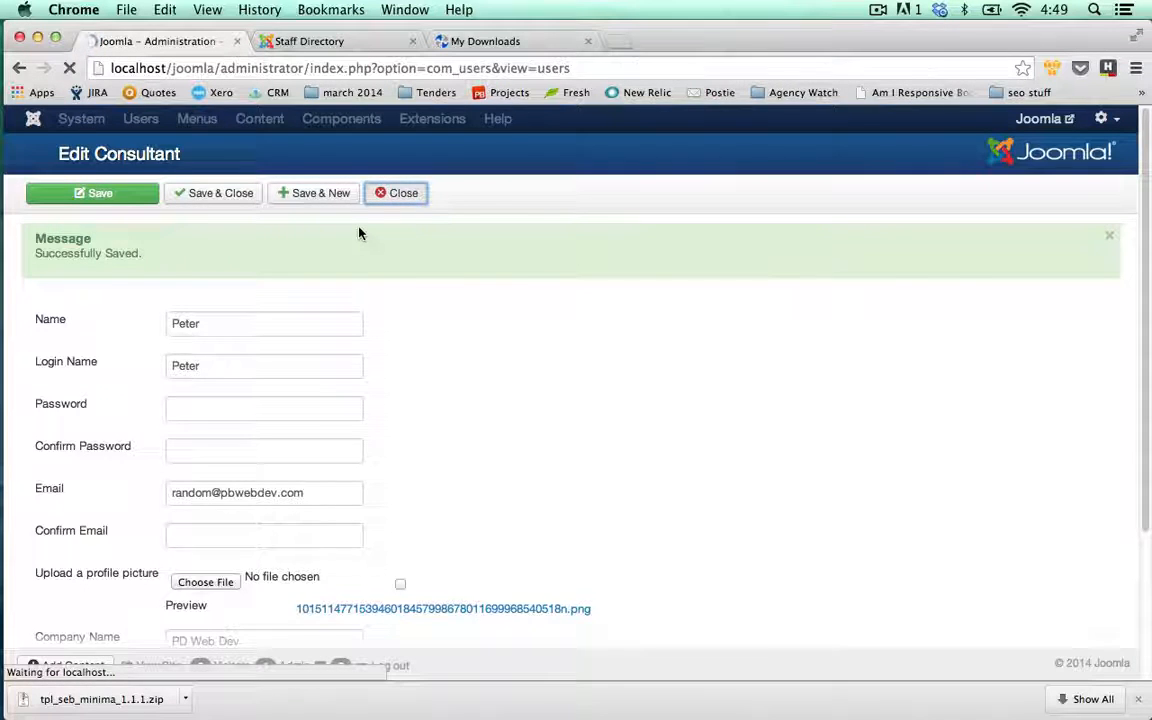